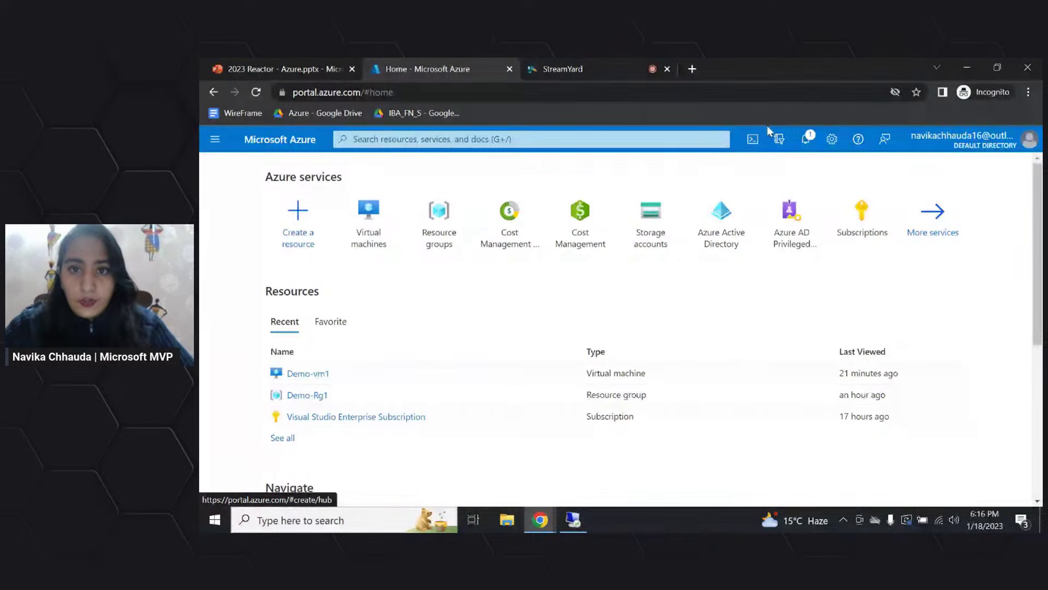
# View the Cloud Shell welcome prompt and the portal notifications, closing each one again
pyautogui.click(754, 139)
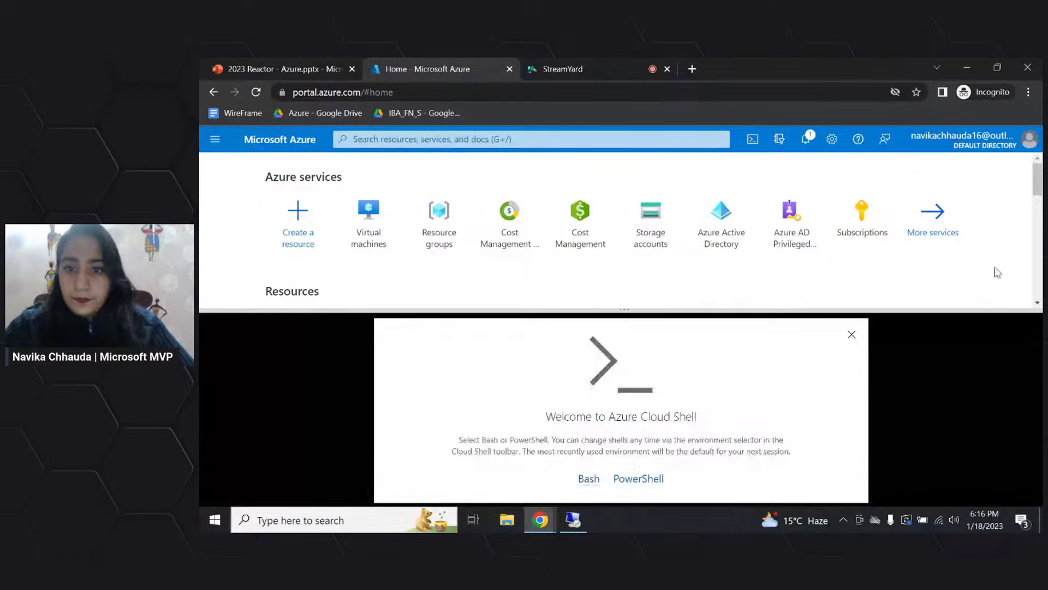
pyautogui.click(852, 335)
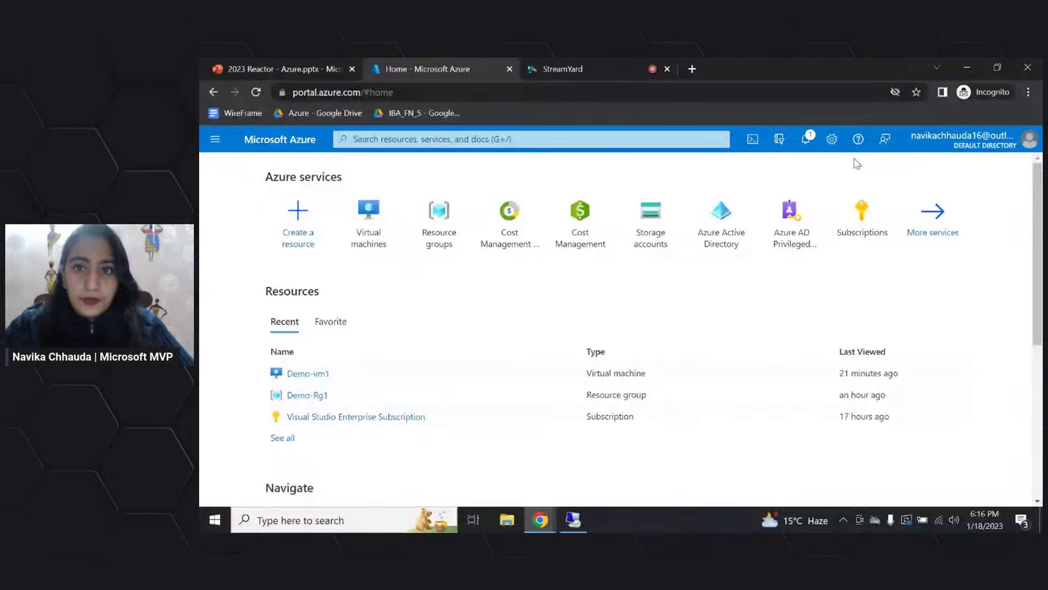
pyautogui.click(808, 140)
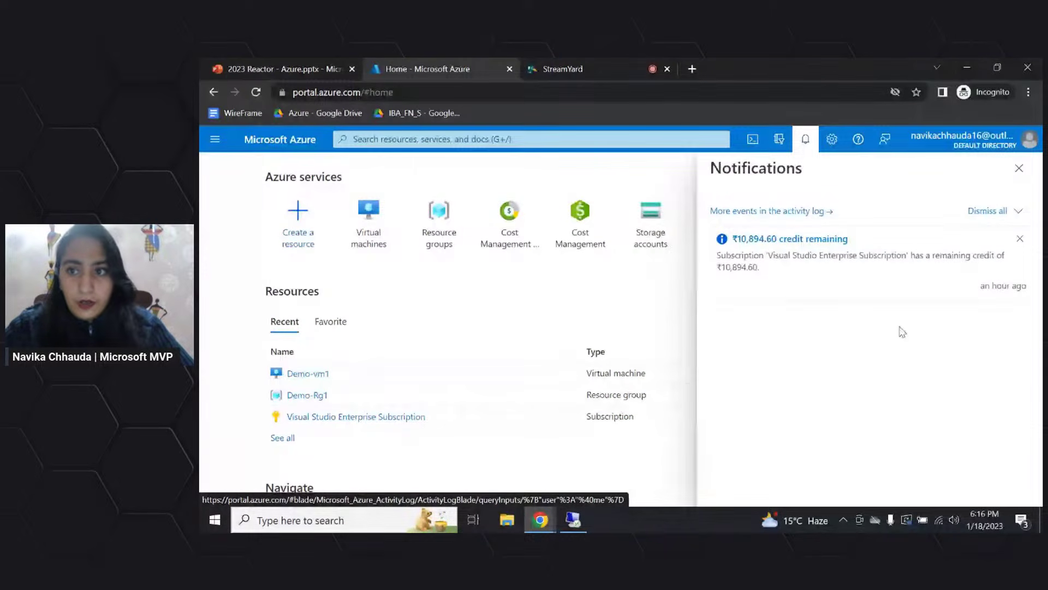
pyautogui.click(1019, 168)
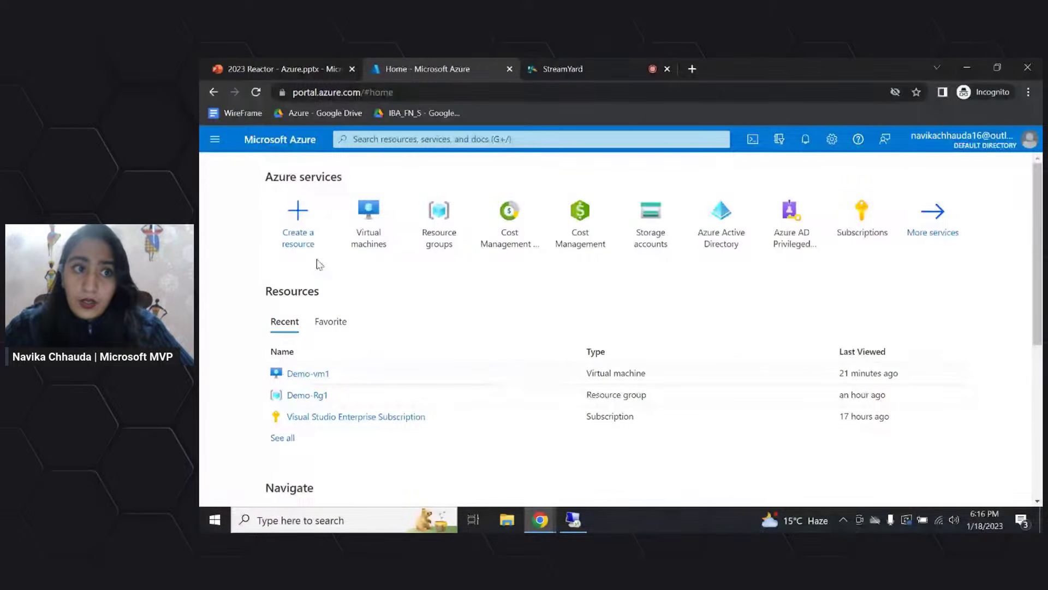
# Look through the favourite services in the portal menu, view All resources, and return to the home page
pyautogui.click(213, 141)
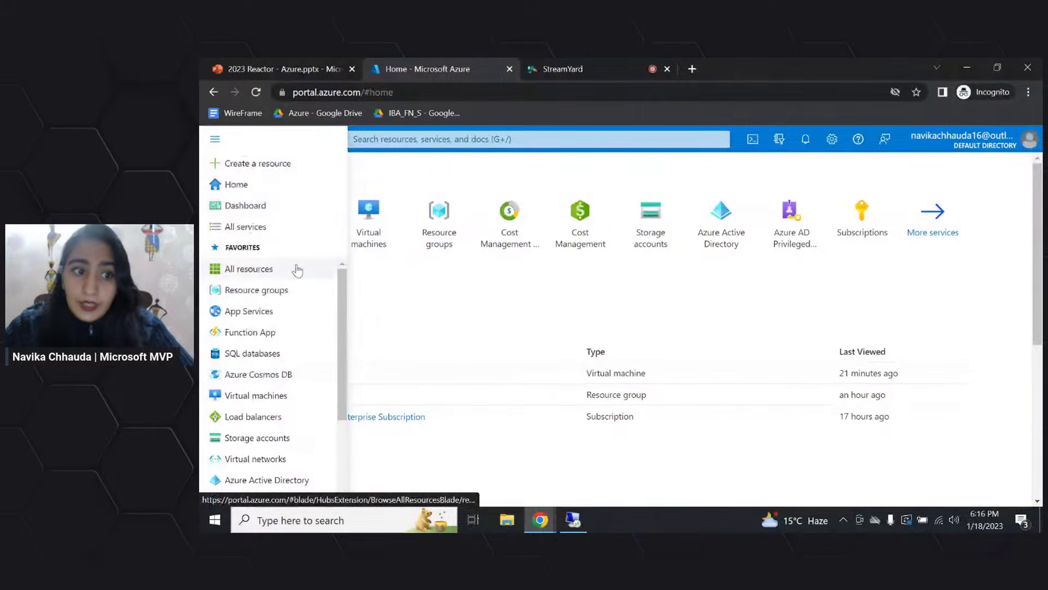
pyautogui.scroll(-2, 266, 377)
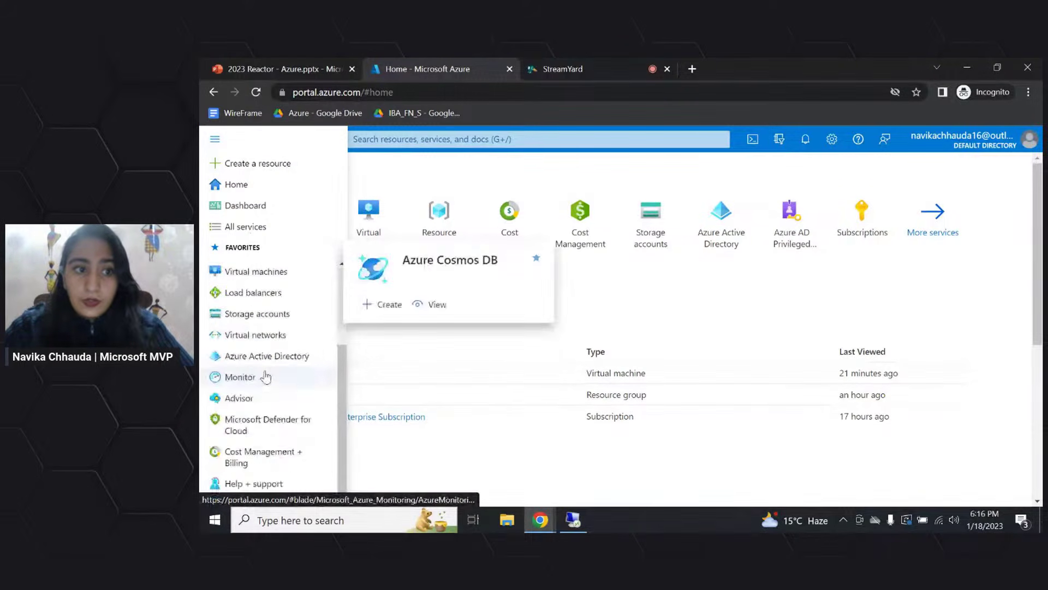
pyautogui.scroll(2, 266, 376)
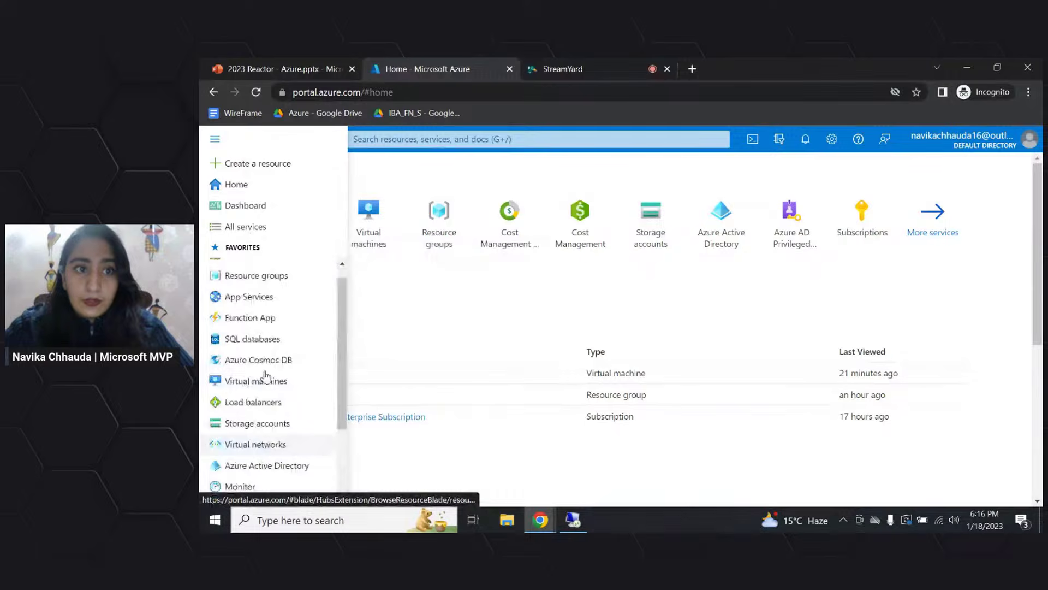
pyautogui.click(266, 277)
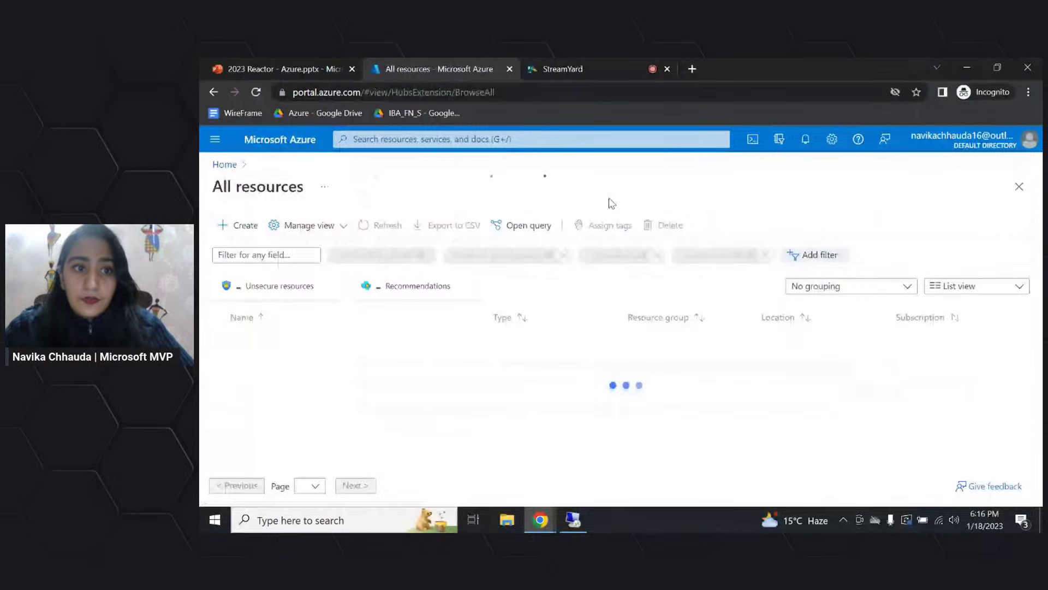
pyautogui.click(225, 165)
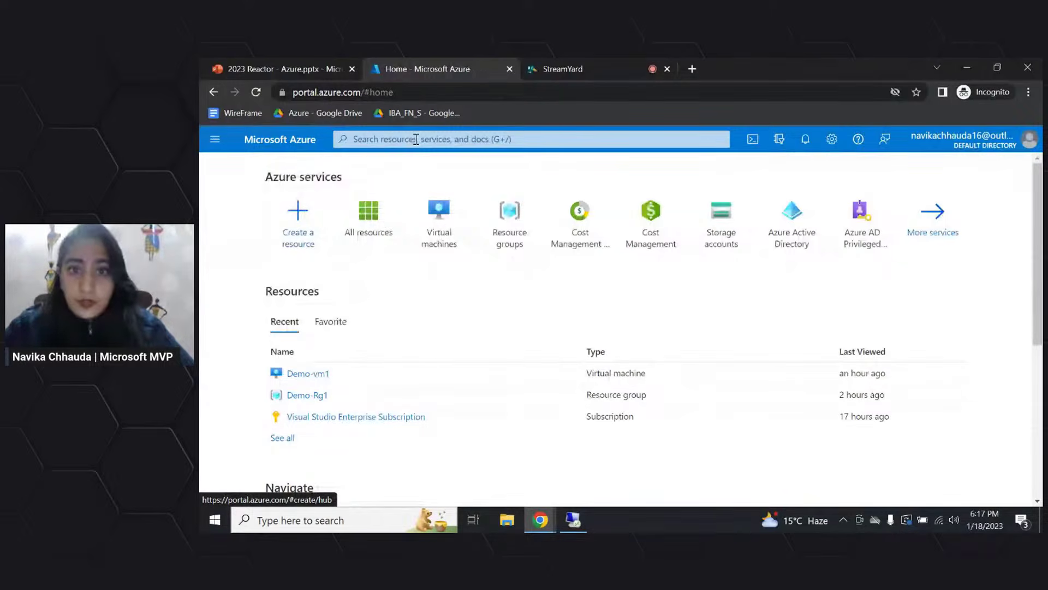
# Search the portal for "res", open the Resource groups service, and view its subscription filter without changing it
pyautogui.click(416, 139)
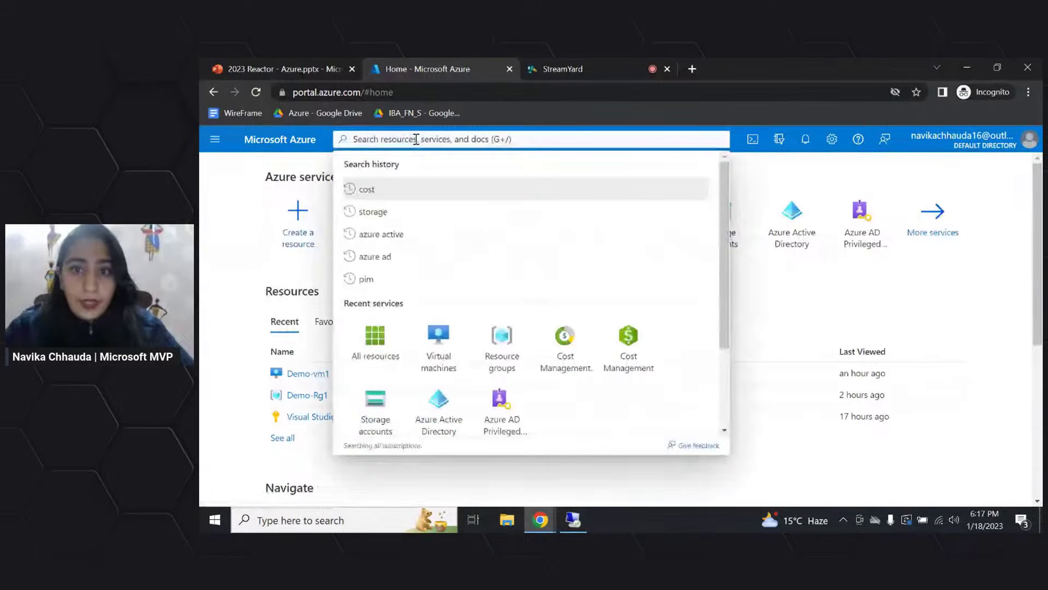
pyautogui.click(979, 267)
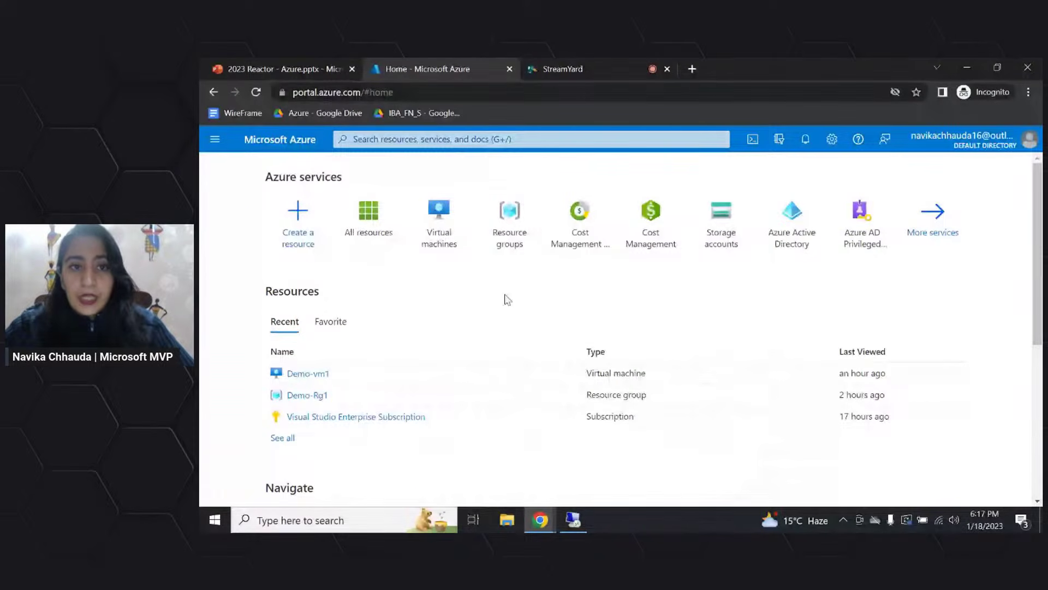
pyautogui.click(459, 144)
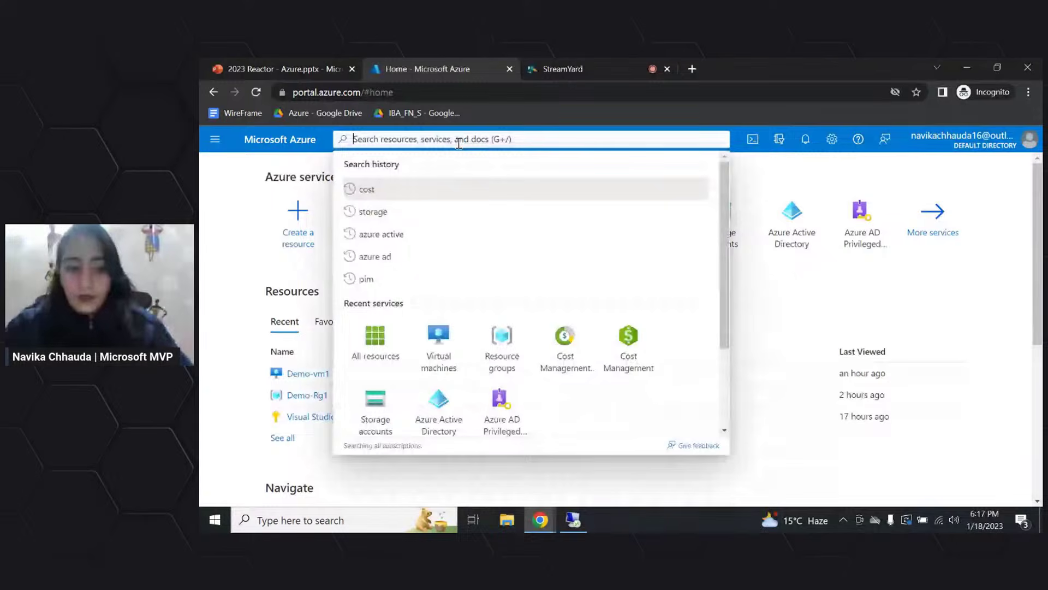
pyautogui.write('r')
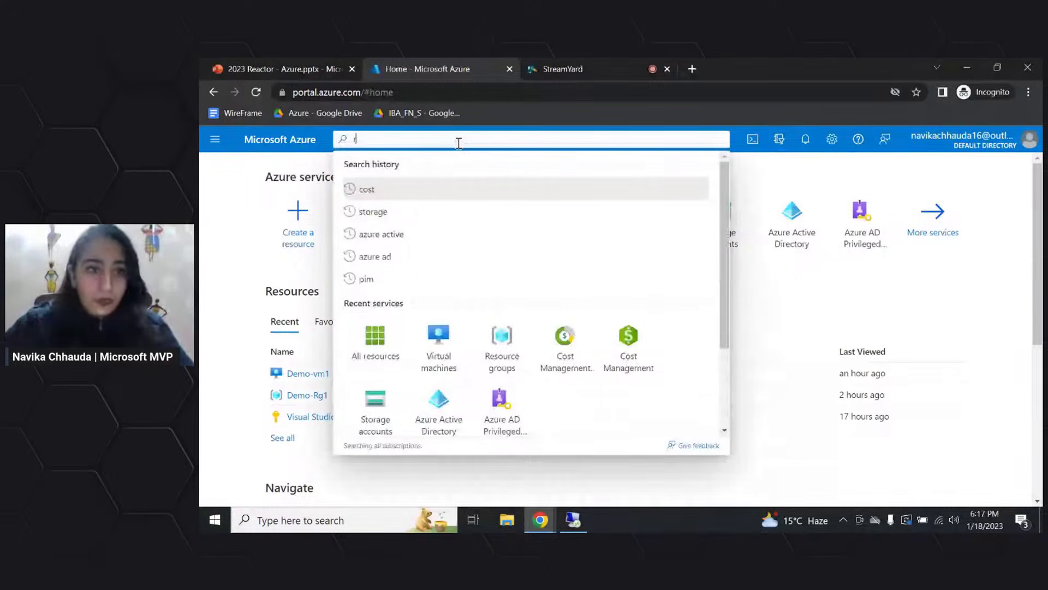
pyautogui.write('es')
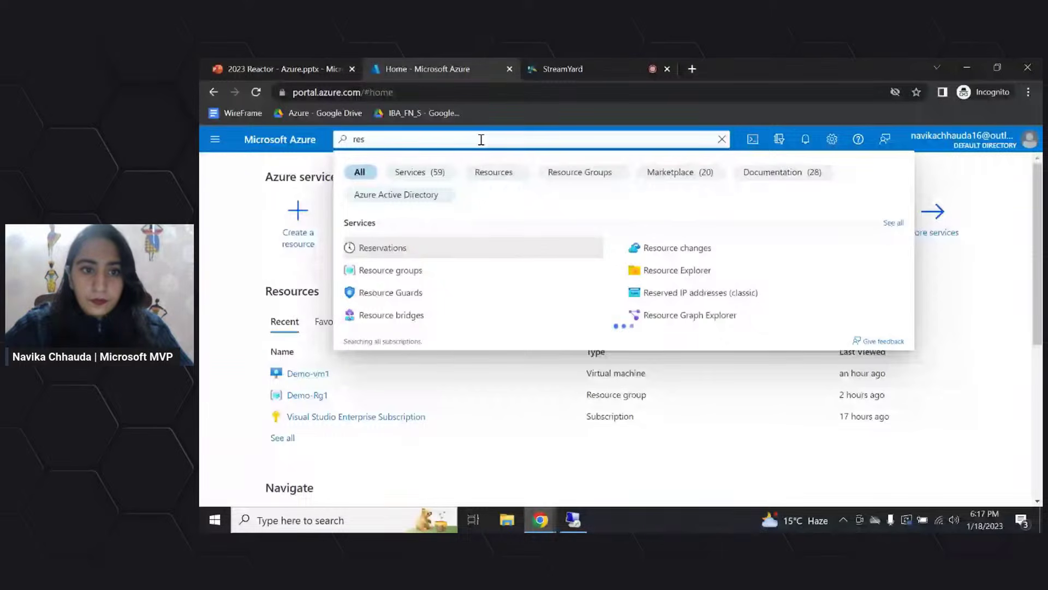
pyautogui.click(414, 272)
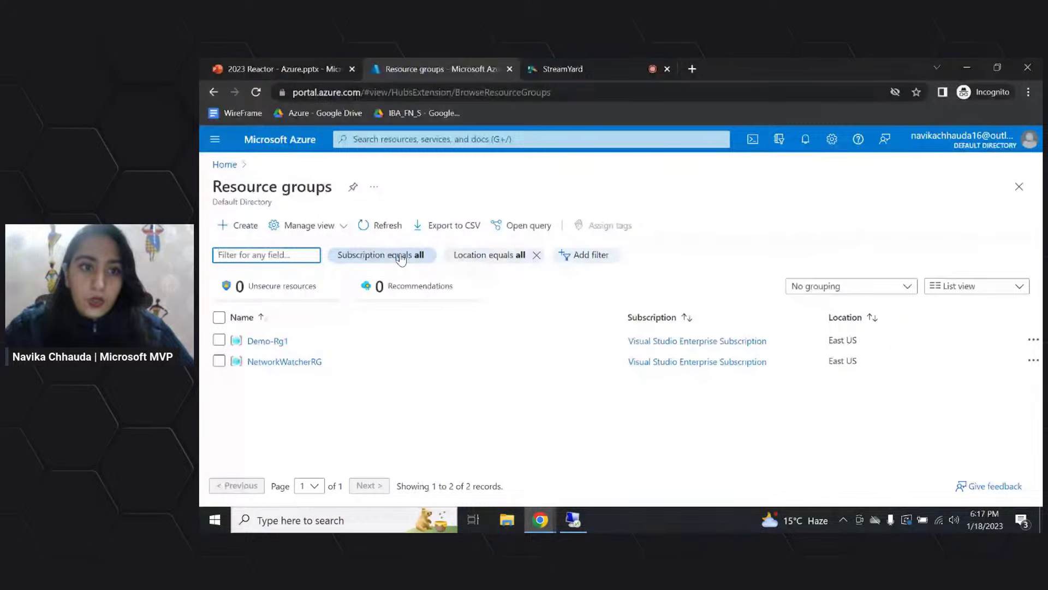
pyautogui.click(401, 259)
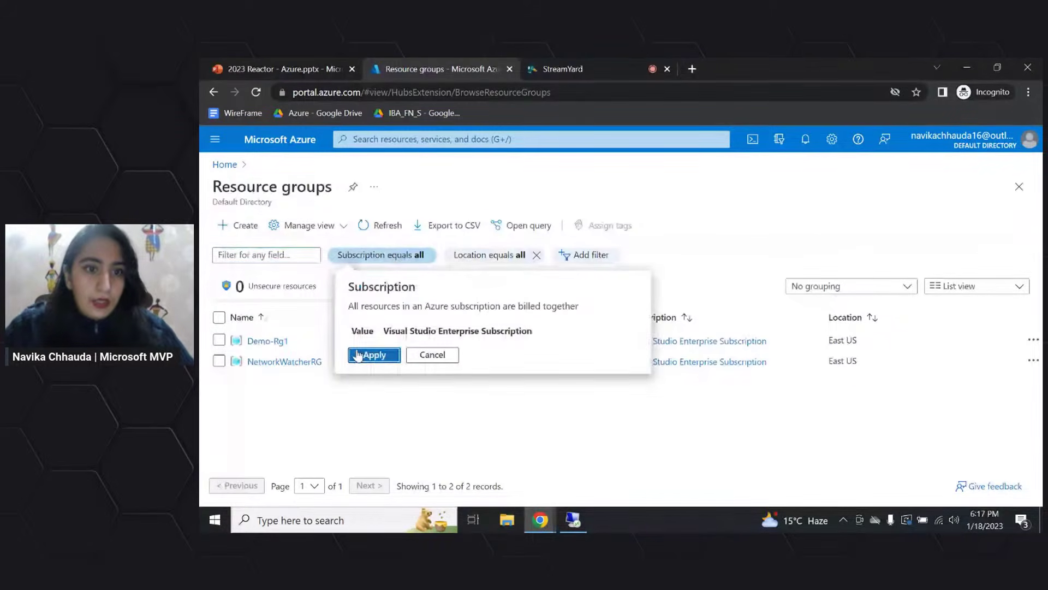
pyautogui.click(322, 358)
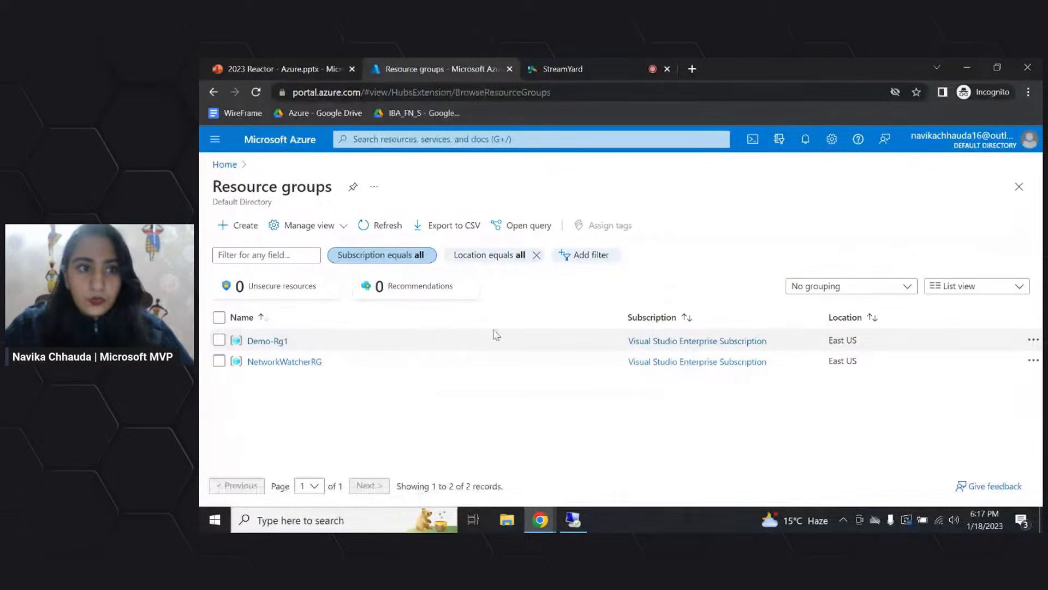
# Create a resource group named Demo-Rg2 under the Visual Studio Enterprise Subscription in the East US region
pyautogui.click(239, 236)
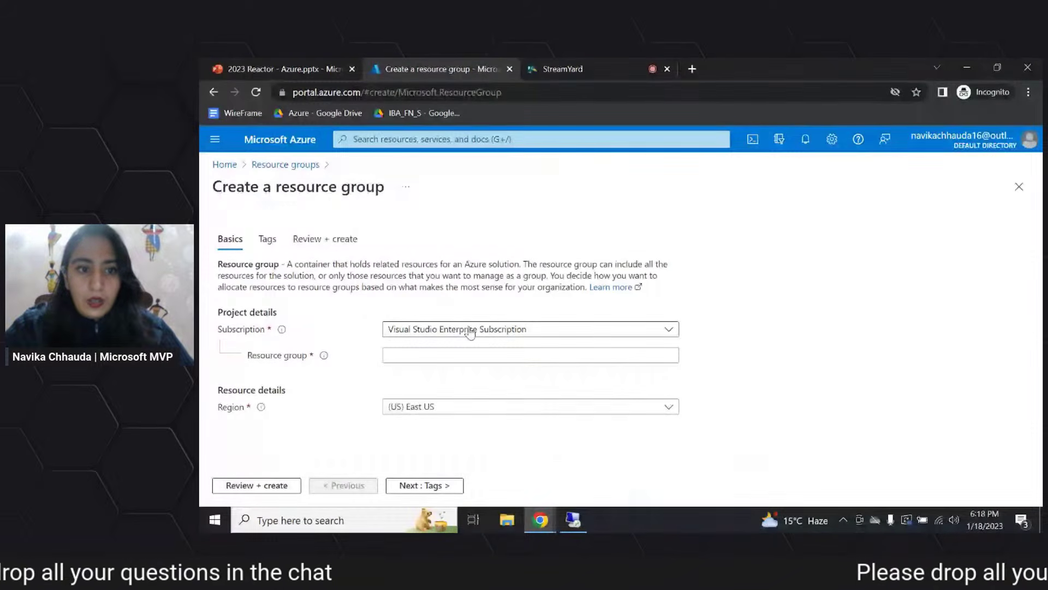
pyautogui.click(479, 356)
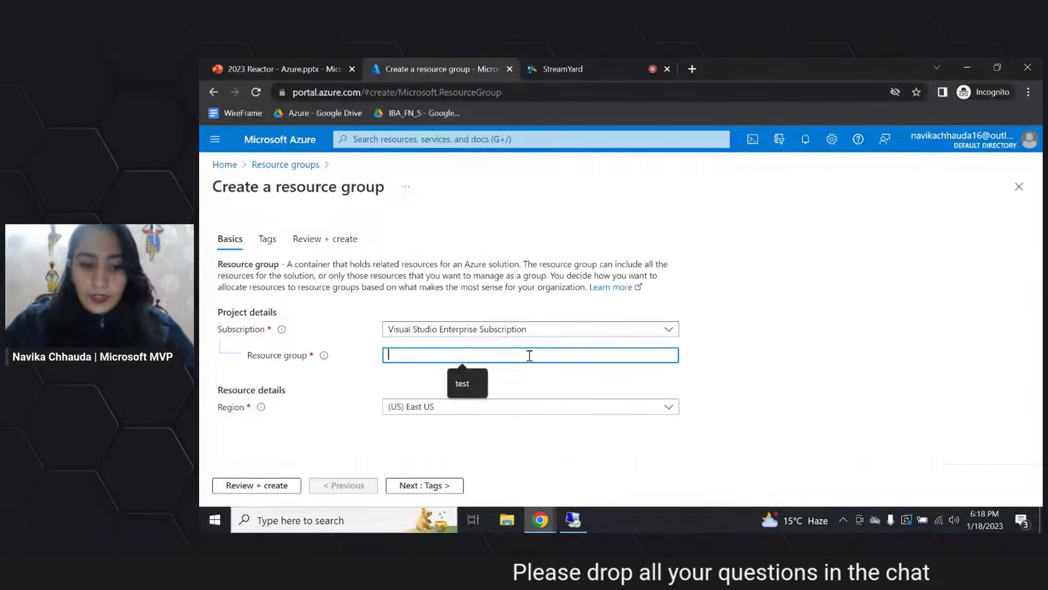
pyautogui.write('Demo')
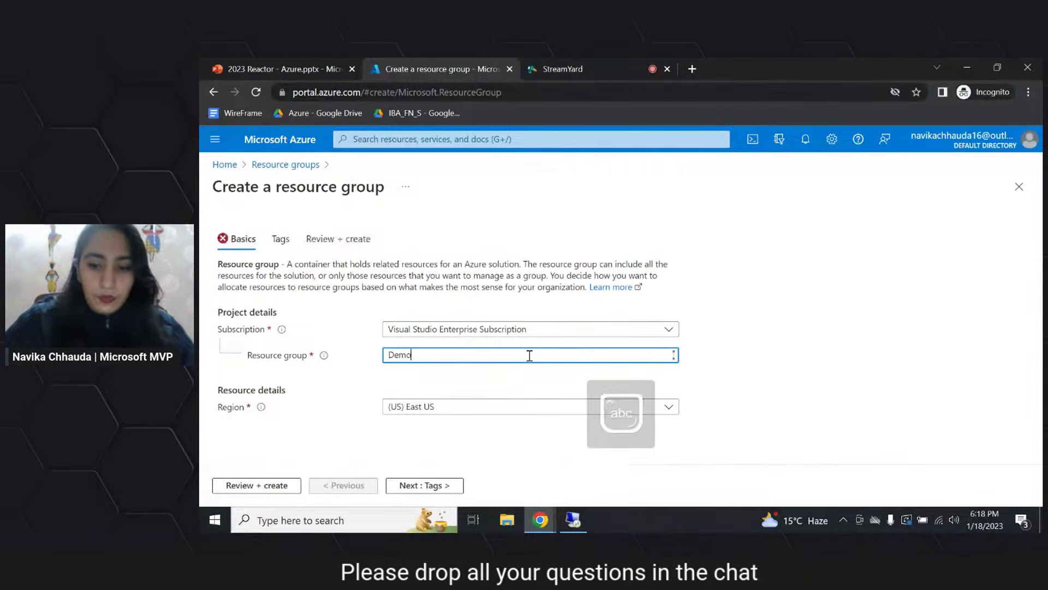
pyautogui.write('-Rg2')
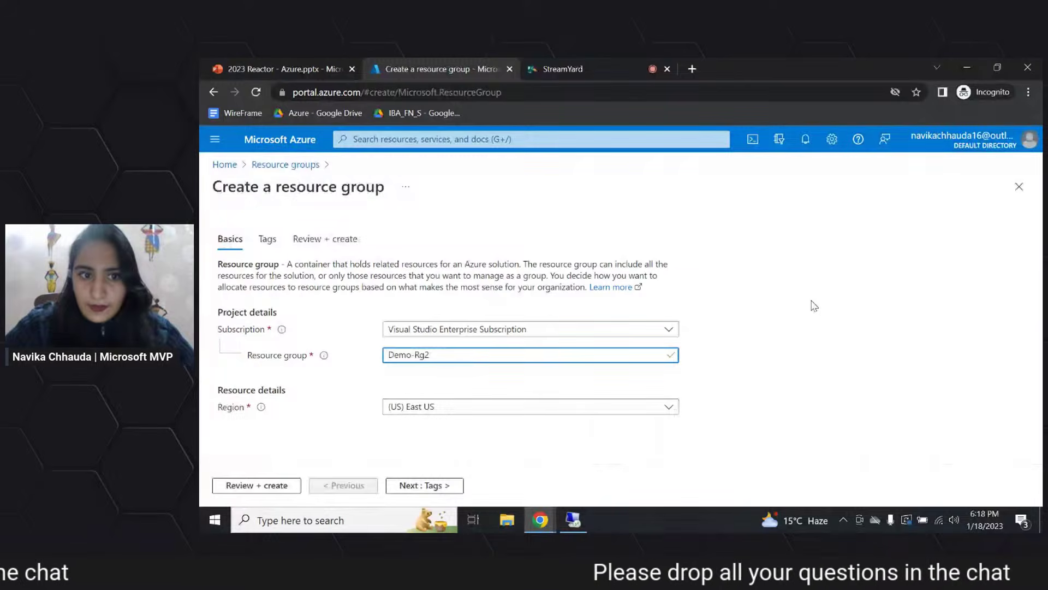
pyautogui.click(240, 485)
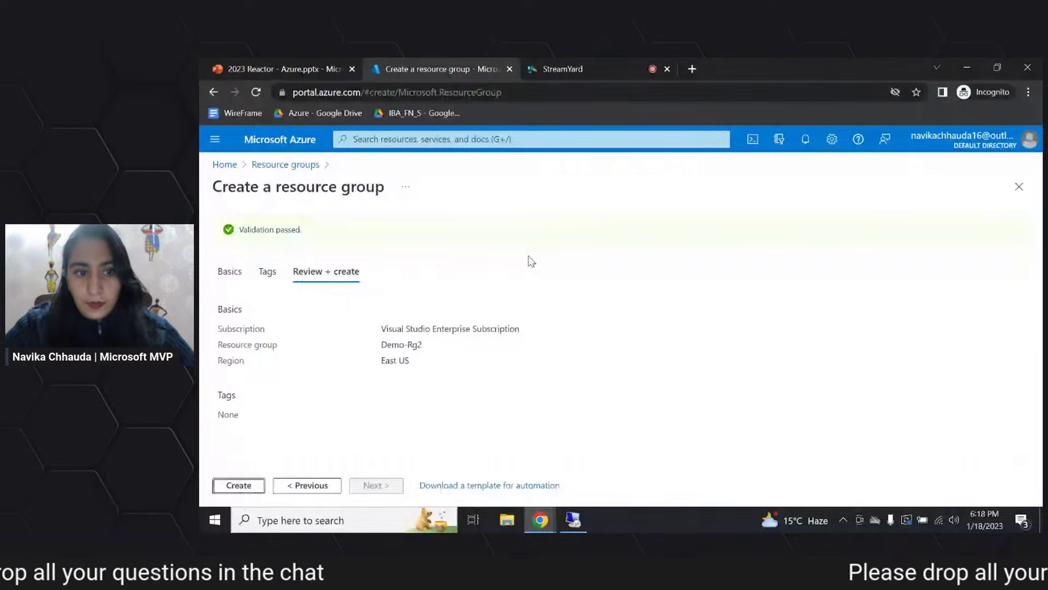
pyautogui.click(233, 485)
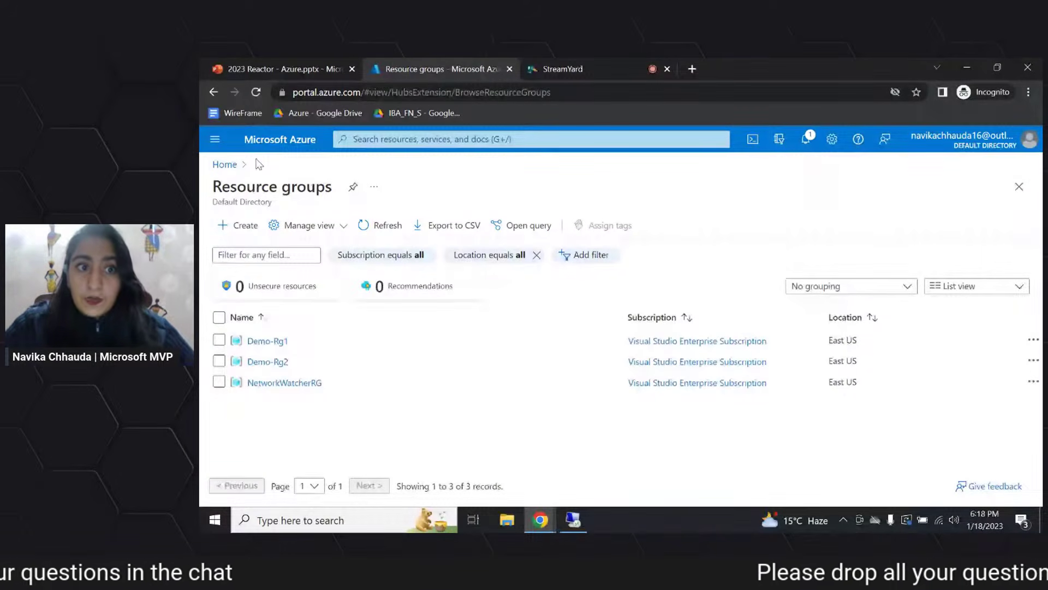
# Go from the home page to the Virtual machines service and start creating an Azure virtual machine
pyautogui.click(225, 164)
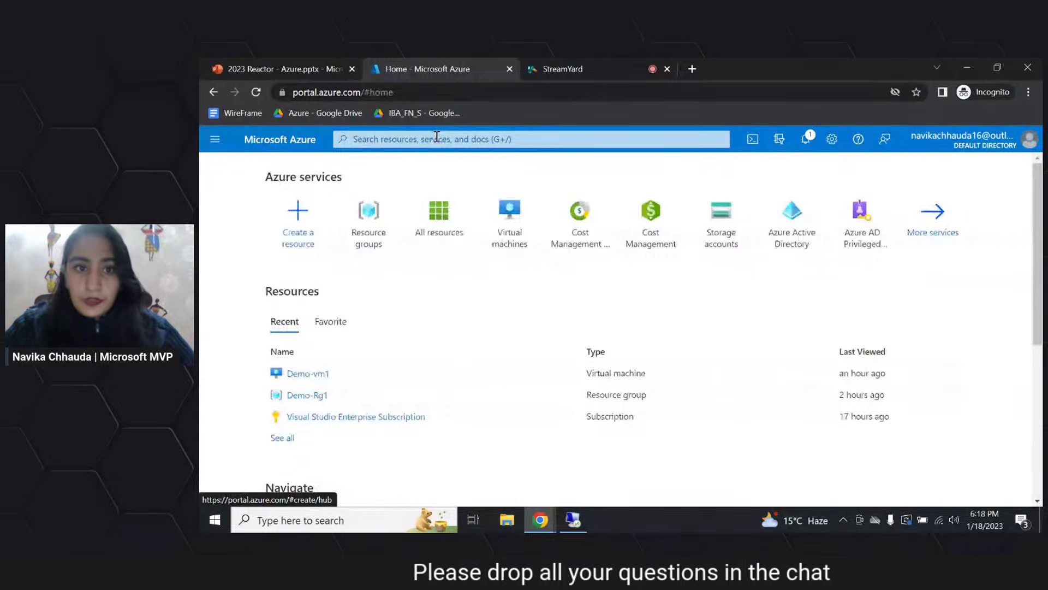
pyautogui.click(507, 207)
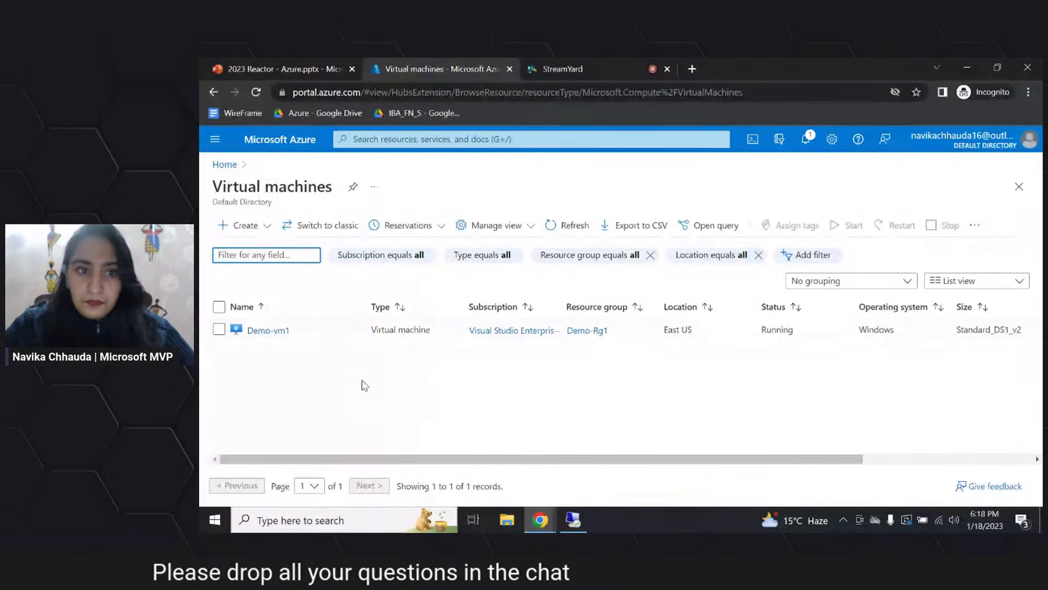
pyautogui.click(238, 226)
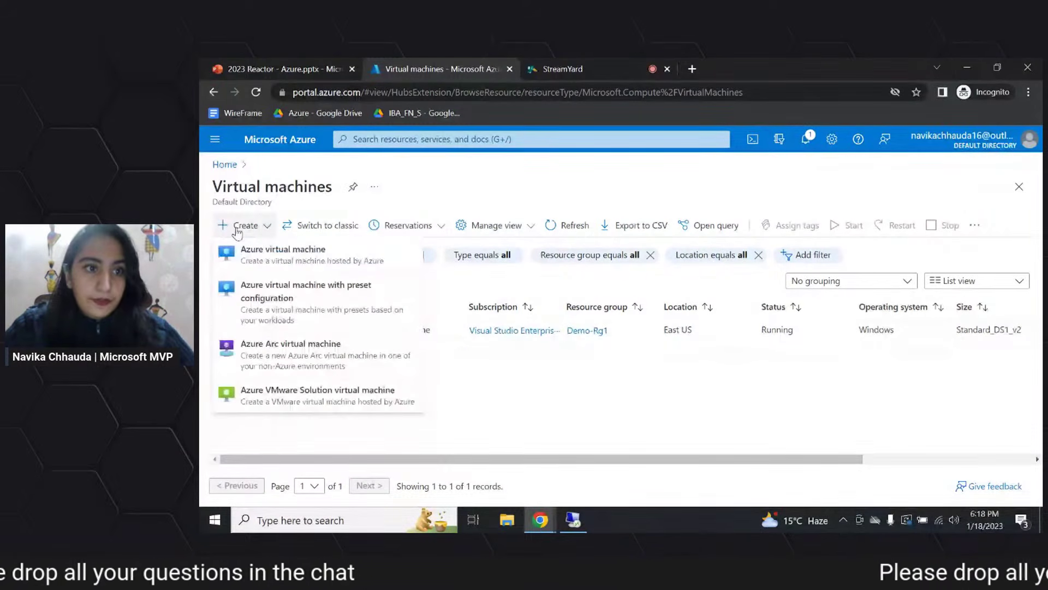
pyautogui.click(268, 250)
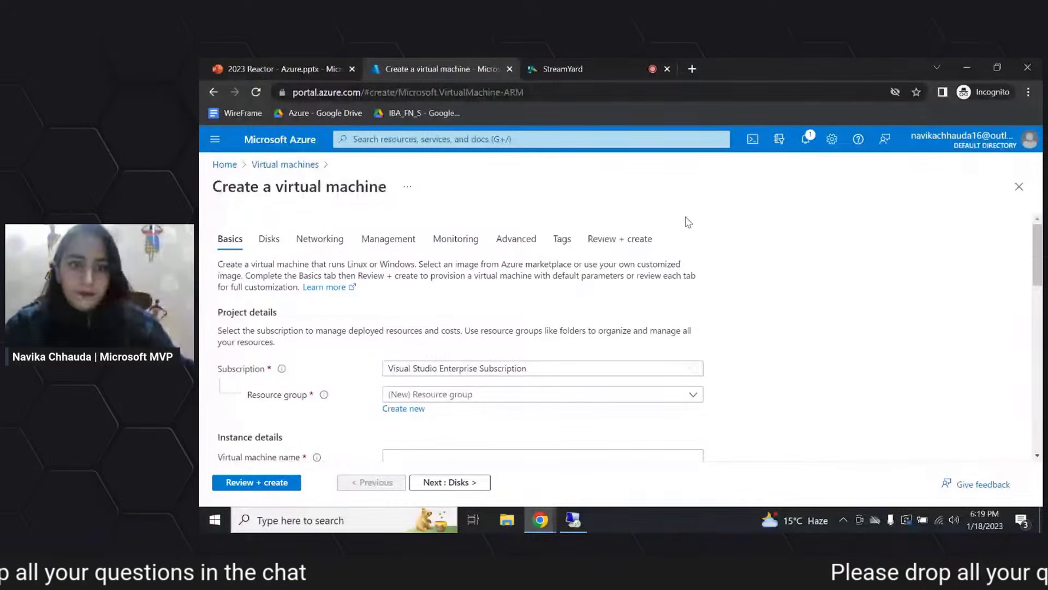
# Assign the new virtual machine to the existing resource group Demo-Rg2
pyautogui.scroll(-1, 737, 255)
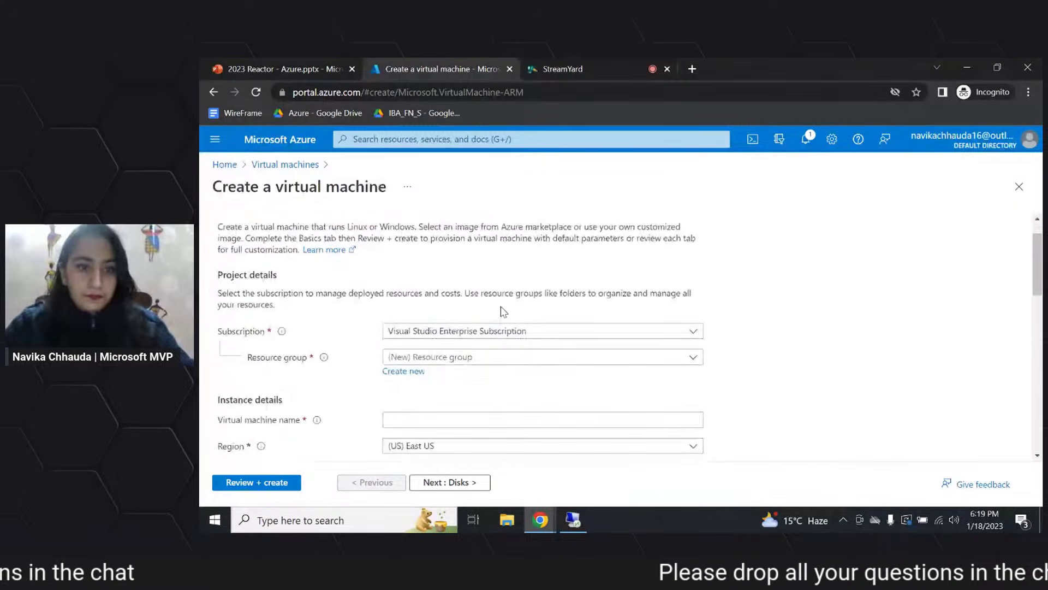
pyautogui.click(441, 359)
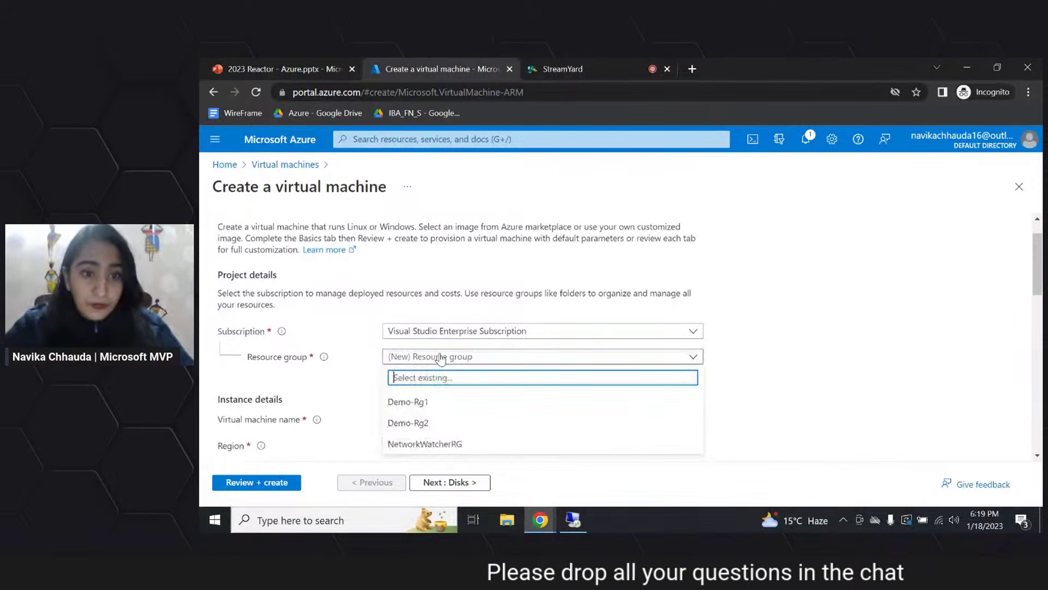
pyautogui.scroll(-1, 753, 317)
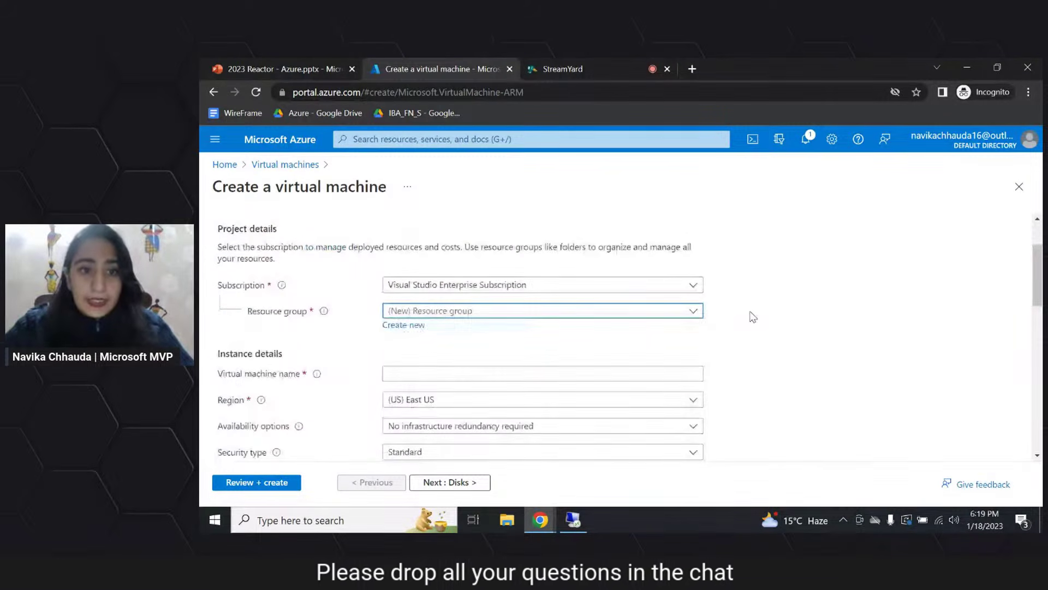
pyautogui.click(546, 311)
pyautogui.click(420, 375)
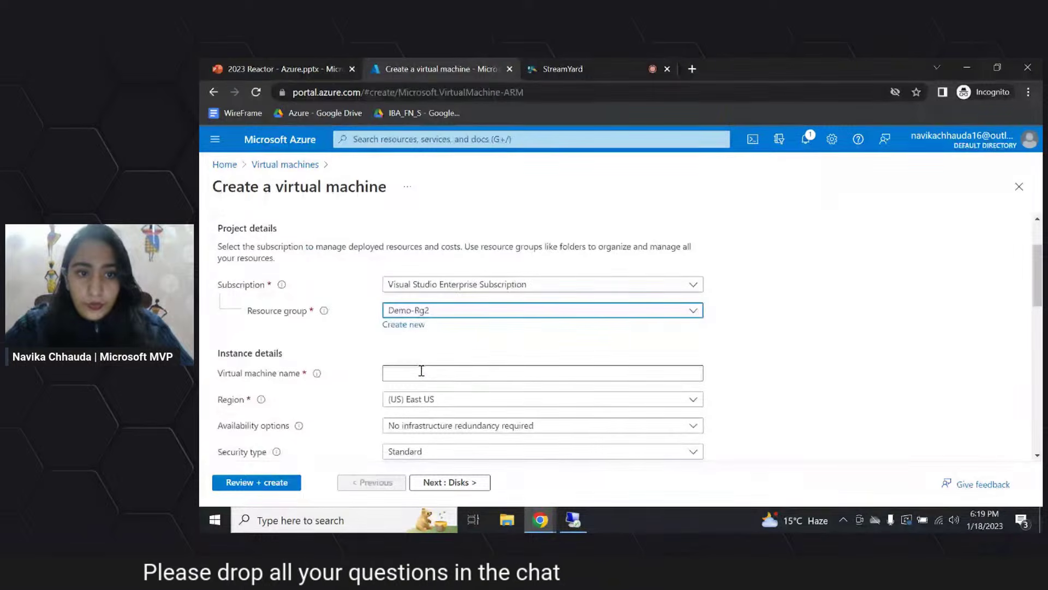
# Name the new virtual machine Demo-vm2 in the instance details
pyautogui.scroll(-1, 742, 319)
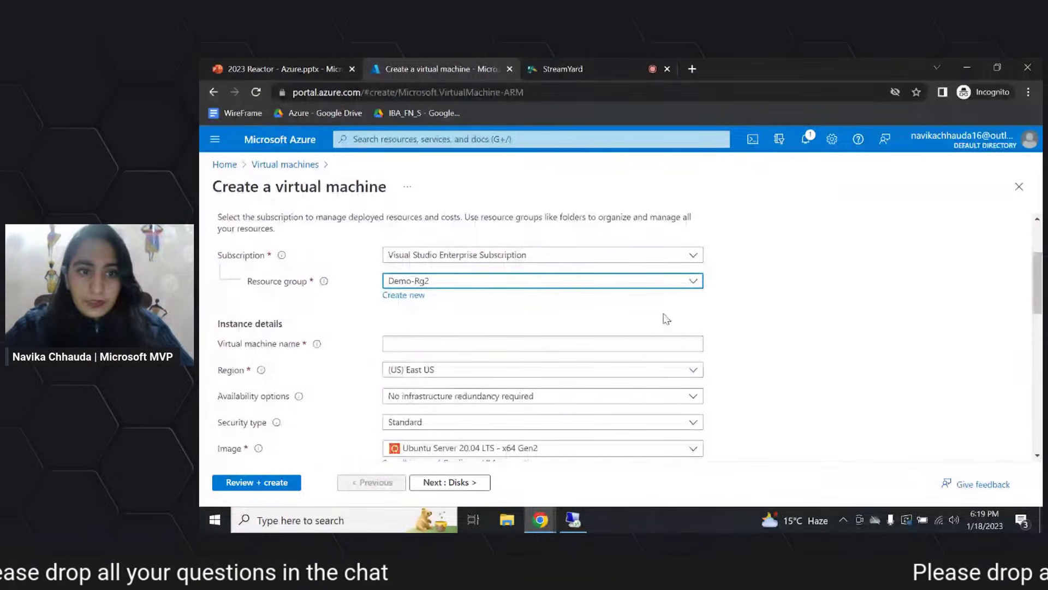
pyautogui.click(477, 343)
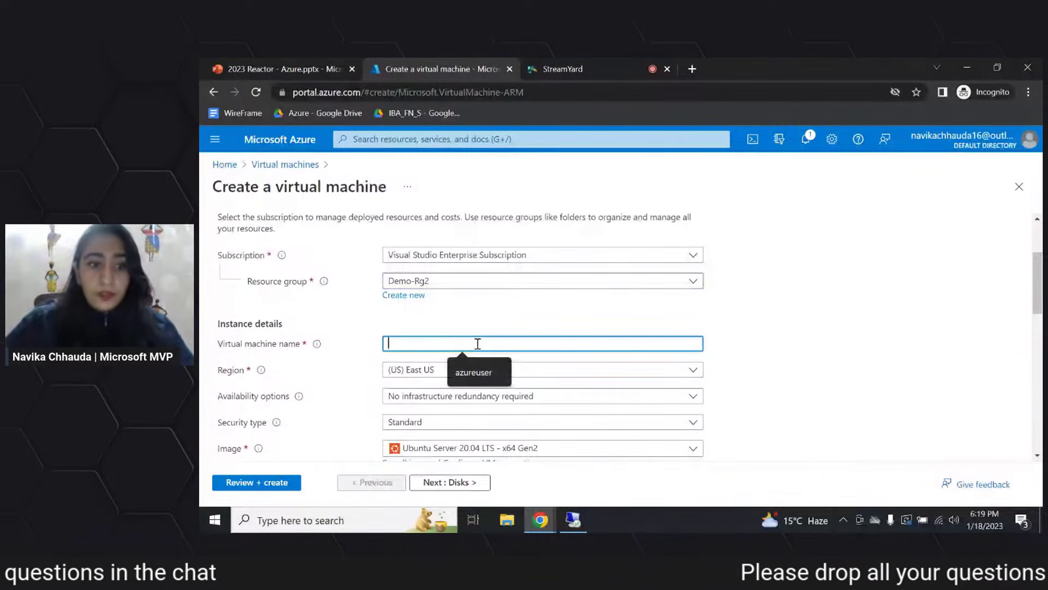
pyautogui.write('Demo')
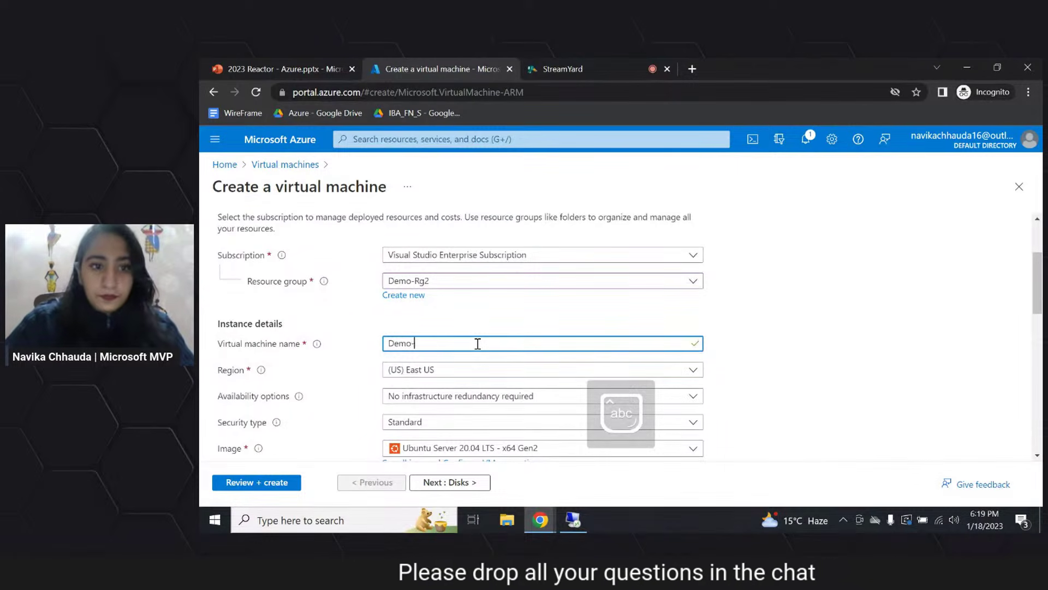
pyautogui.write('-vm2')
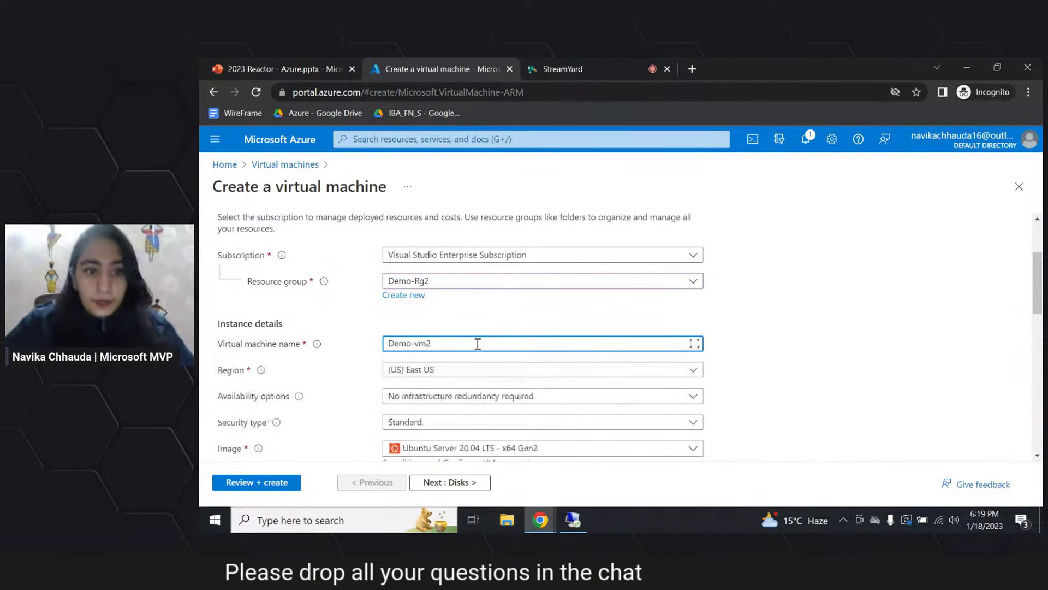
# Set the virtual machine's image to Windows Server 2019 Datacenter - x64 Gen2 from the recently used images
pyautogui.scroll(-2, 533, 293)
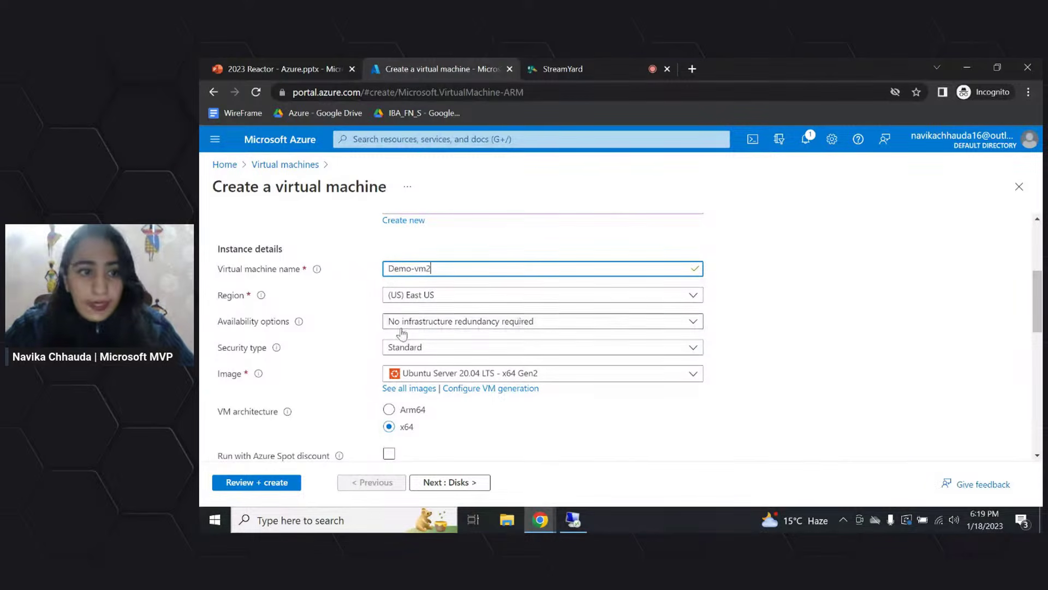
pyautogui.scroll(-1, 356, 337)
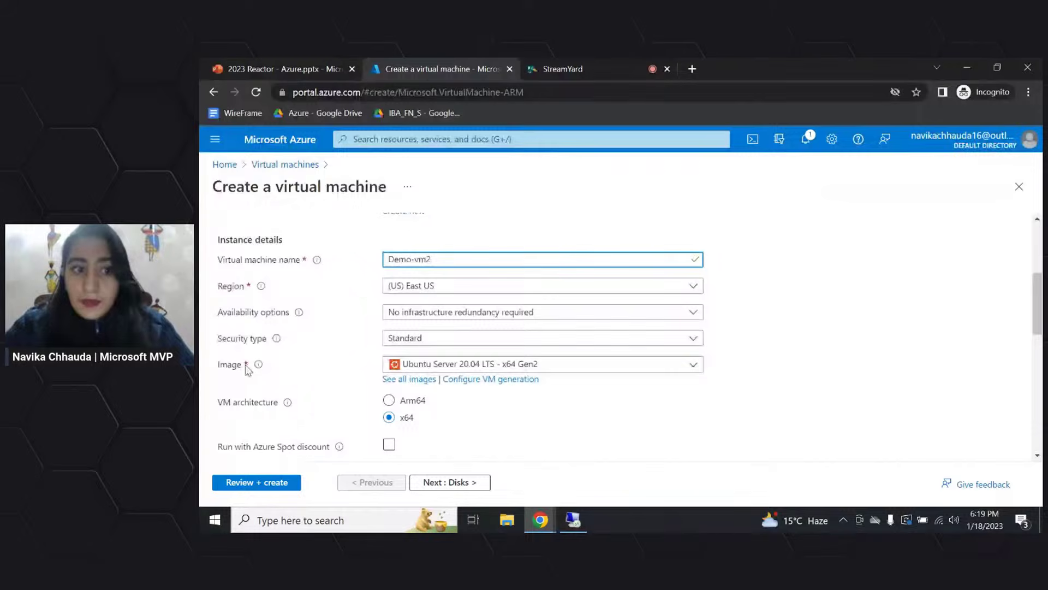
pyautogui.moveTo(259, 367)
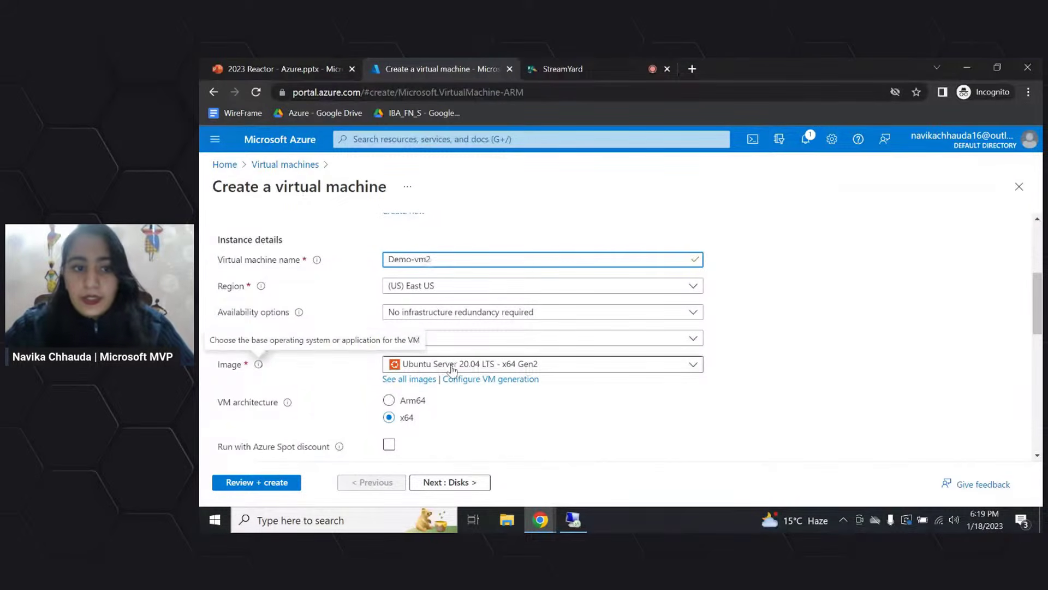
pyautogui.click(497, 370)
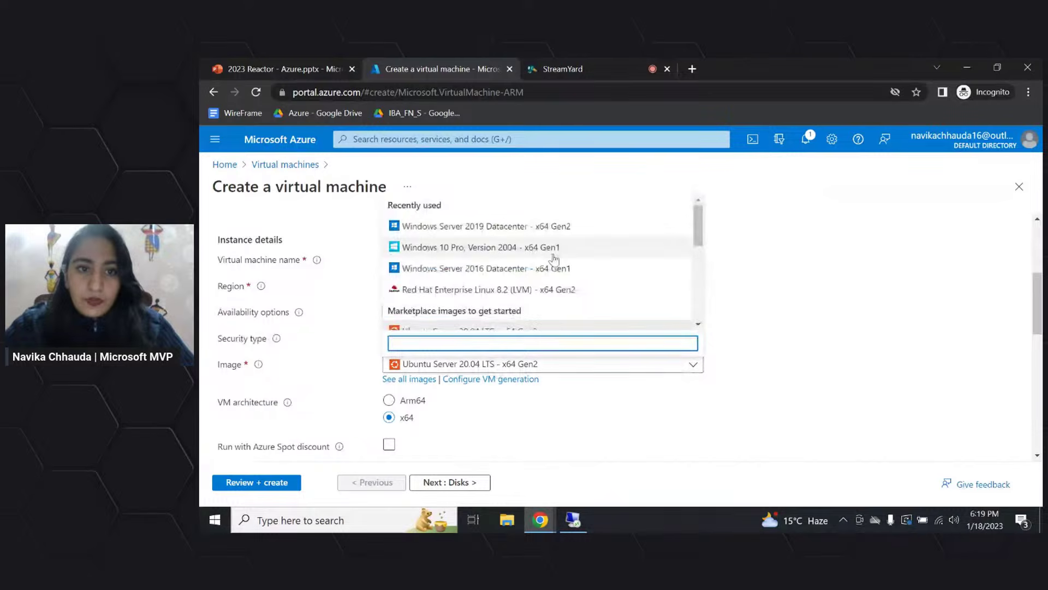
pyautogui.scroll(-2, 557, 266)
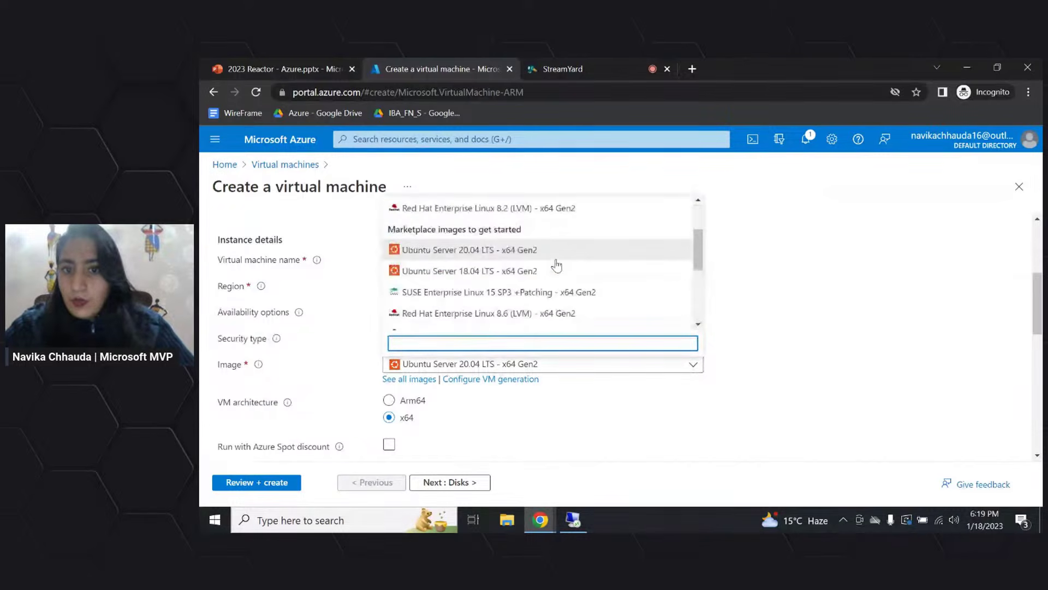
pyautogui.scroll(-1, 557, 266)
pyautogui.scroll(2, 557, 266)
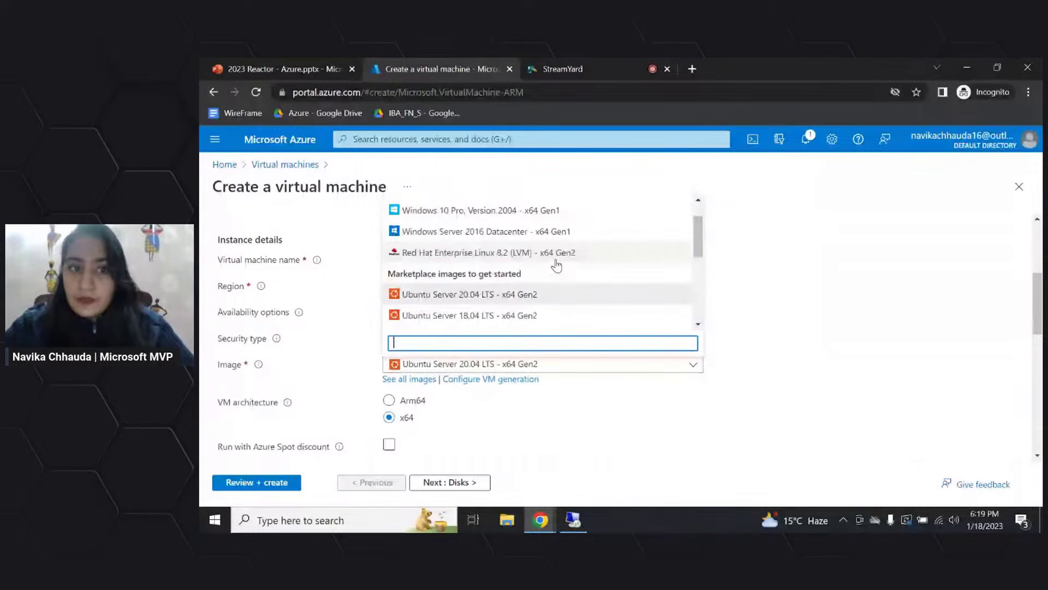
pyautogui.scroll(1, 557, 266)
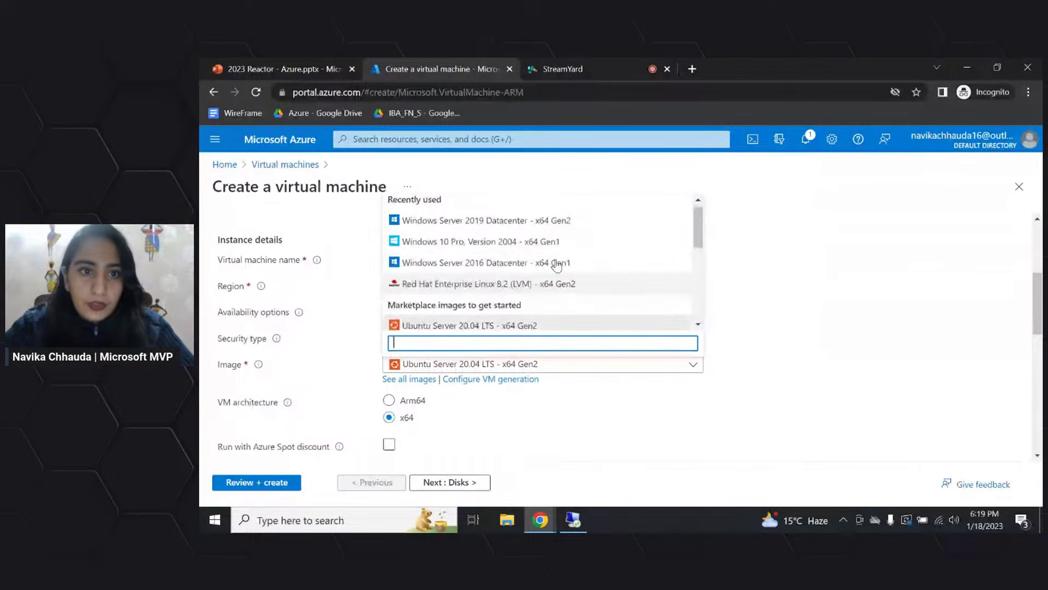
pyautogui.scroll(1, 557, 266)
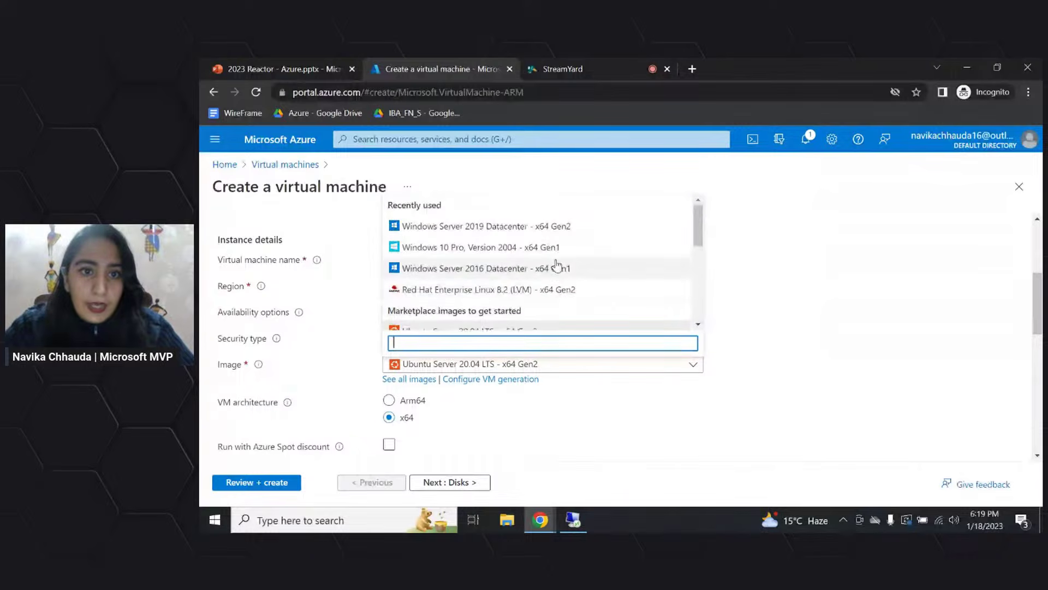
pyautogui.click(524, 231)
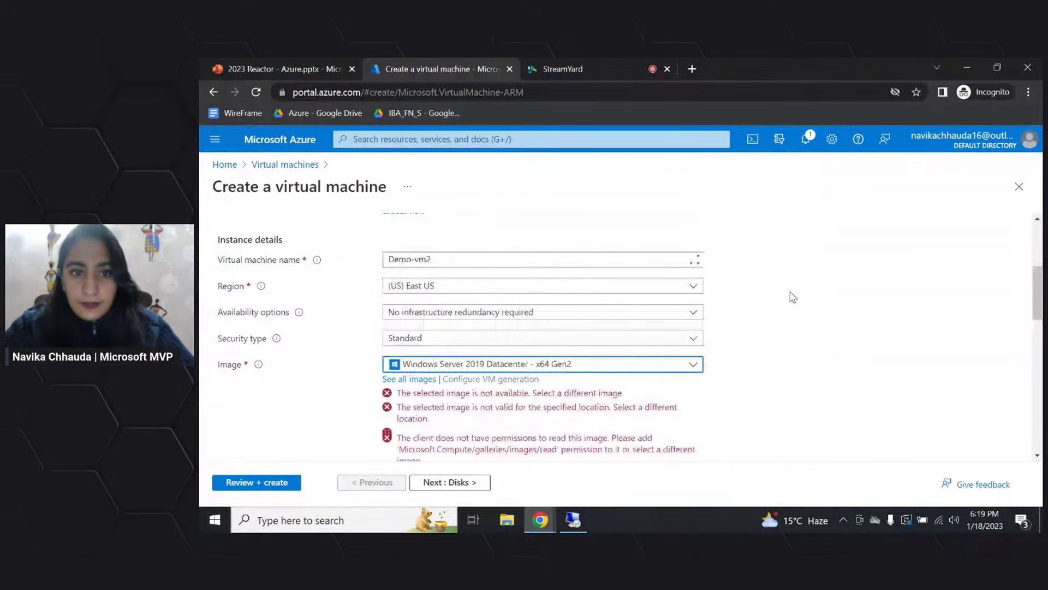
# Enter azureuser as the username of the virtual machine's administrator account
pyautogui.scroll(-1, 792, 296)
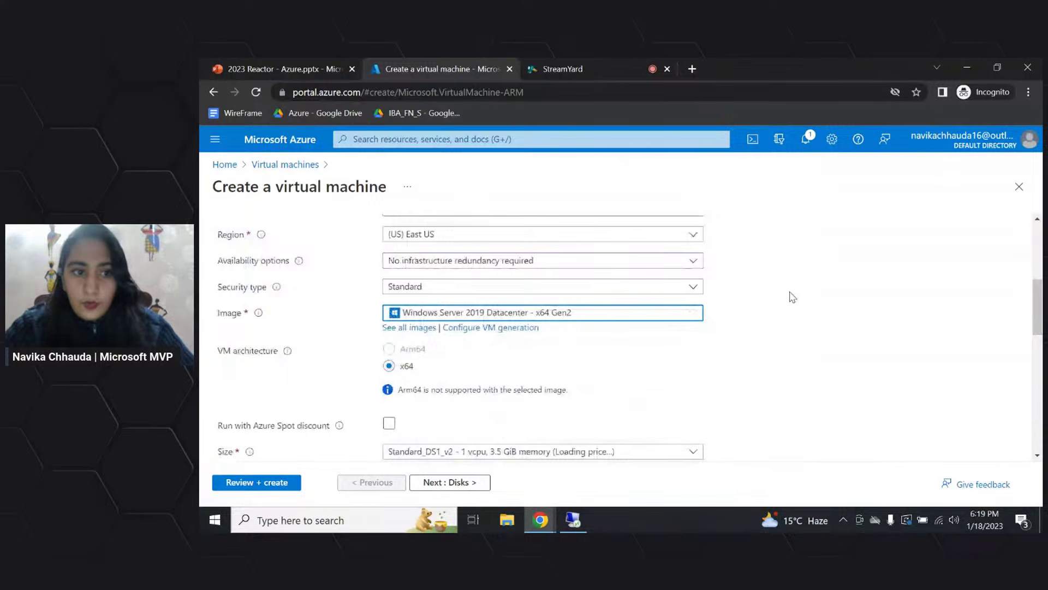
pyautogui.scroll(-3, 793, 297)
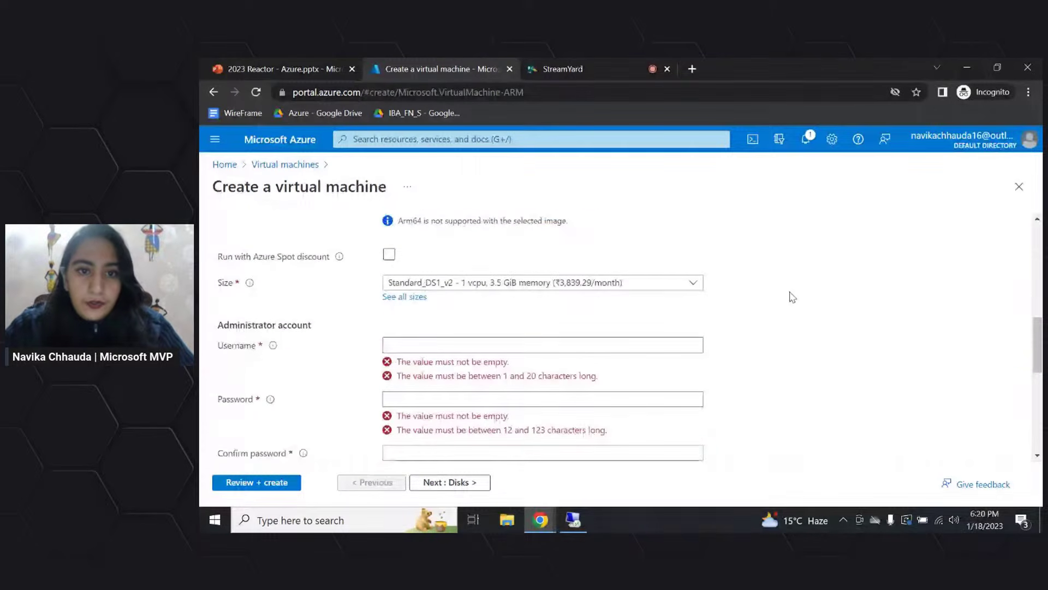
pyautogui.scroll(1, 793, 297)
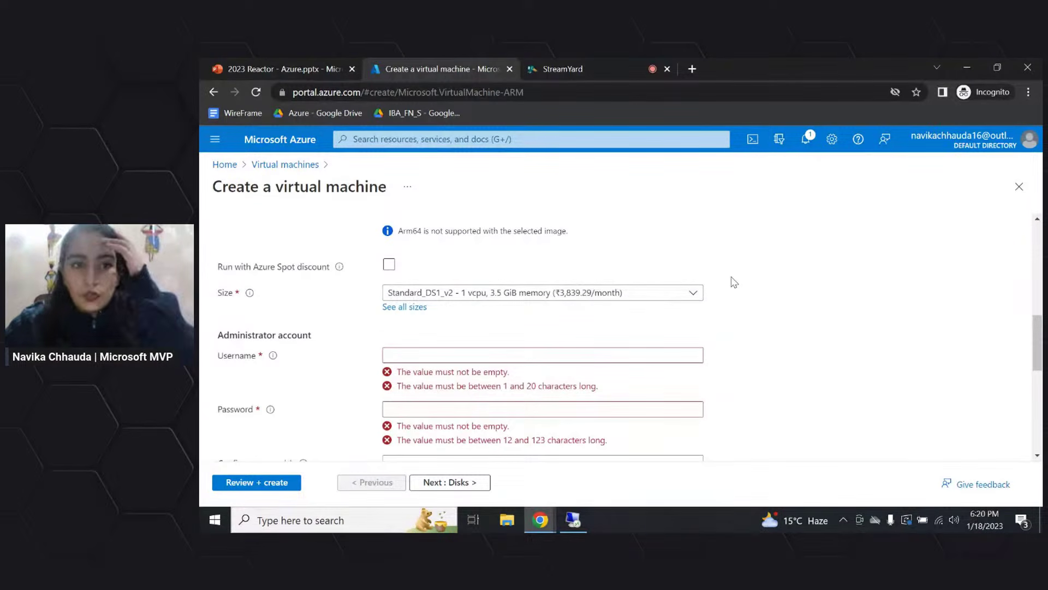
pyautogui.scroll(-1, 733, 282)
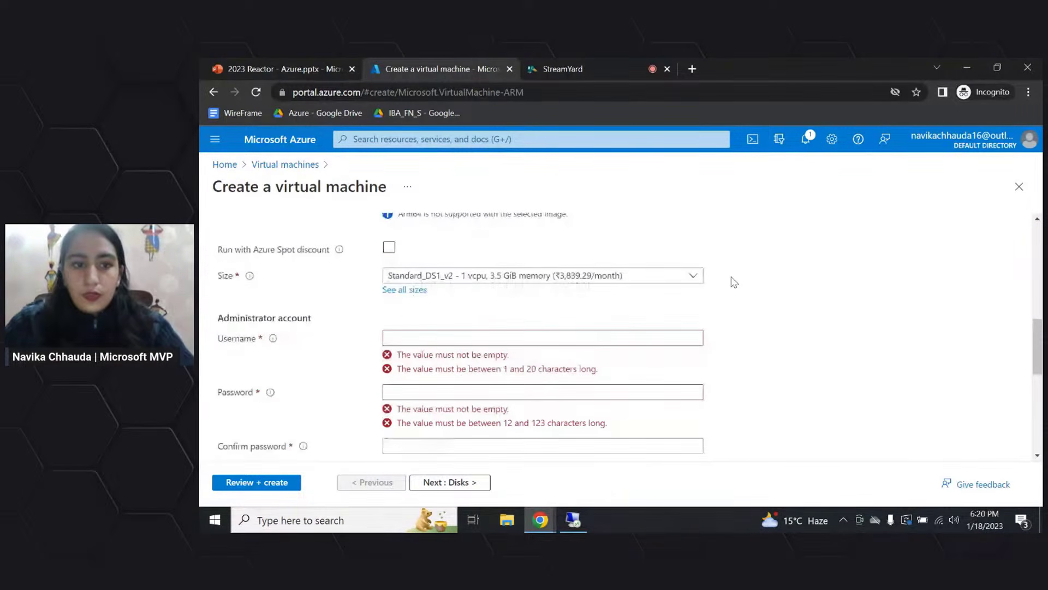
pyautogui.click(495, 338)
pyautogui.write('az')
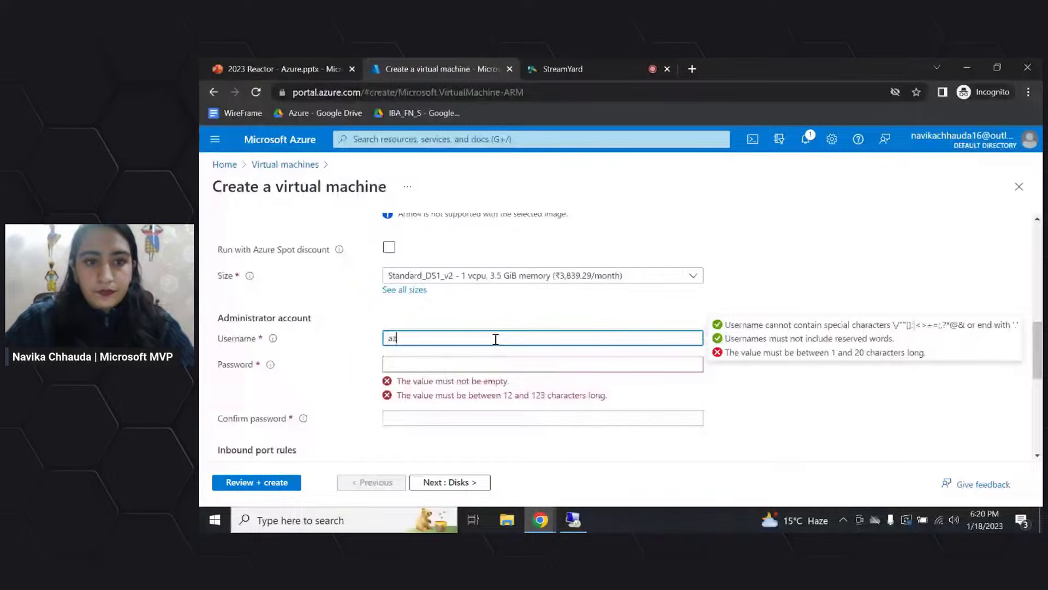
pyautogui.write('ureuser')
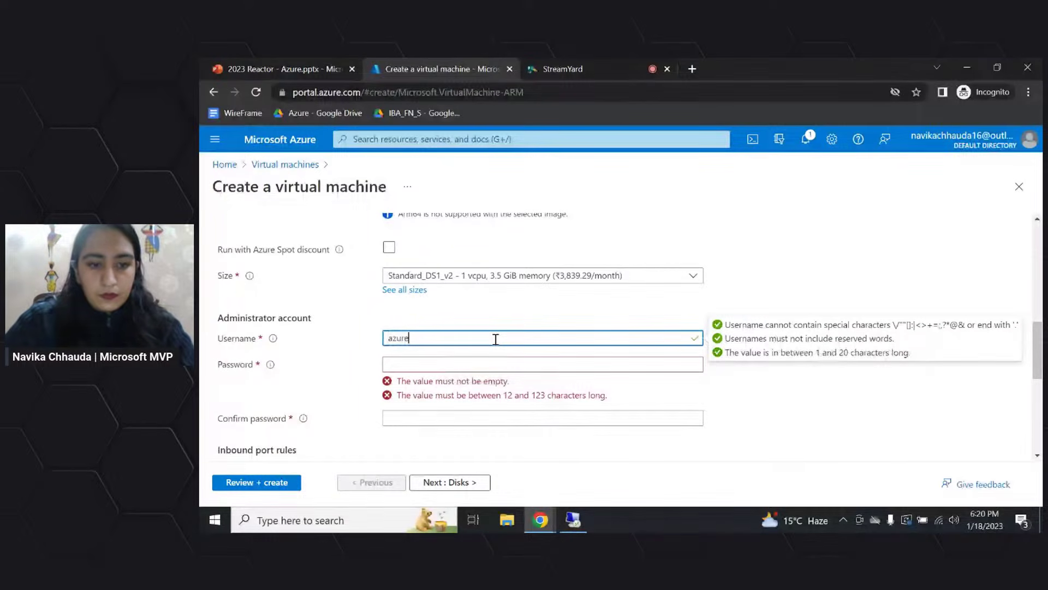
# Enter the administrator account password and repeat it in the password confirmation
pyautogui.click(431, 358)
pyautogui.write('••••')
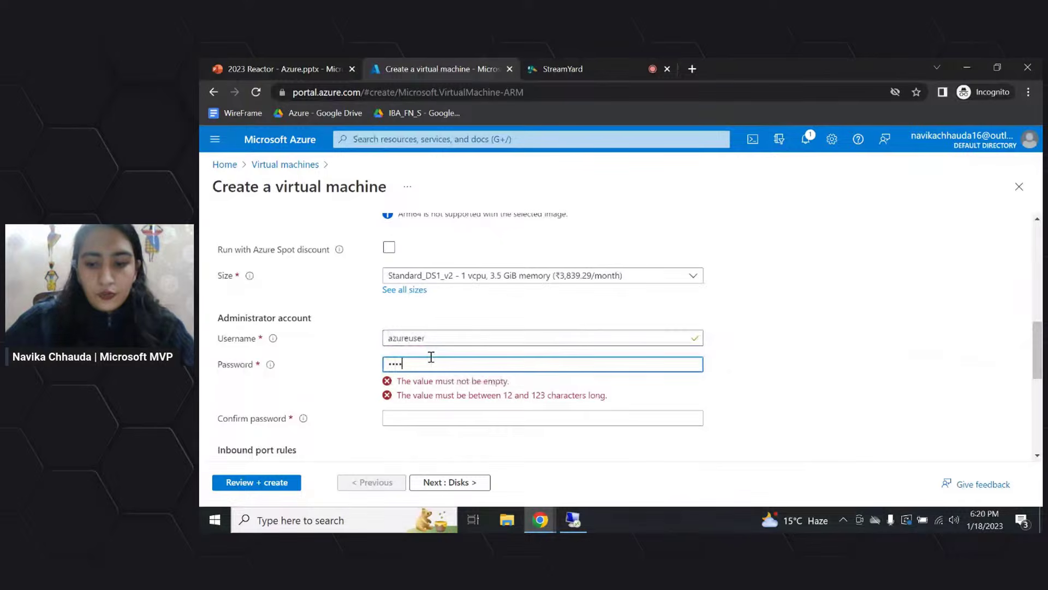
pyautogui.write('••••••')
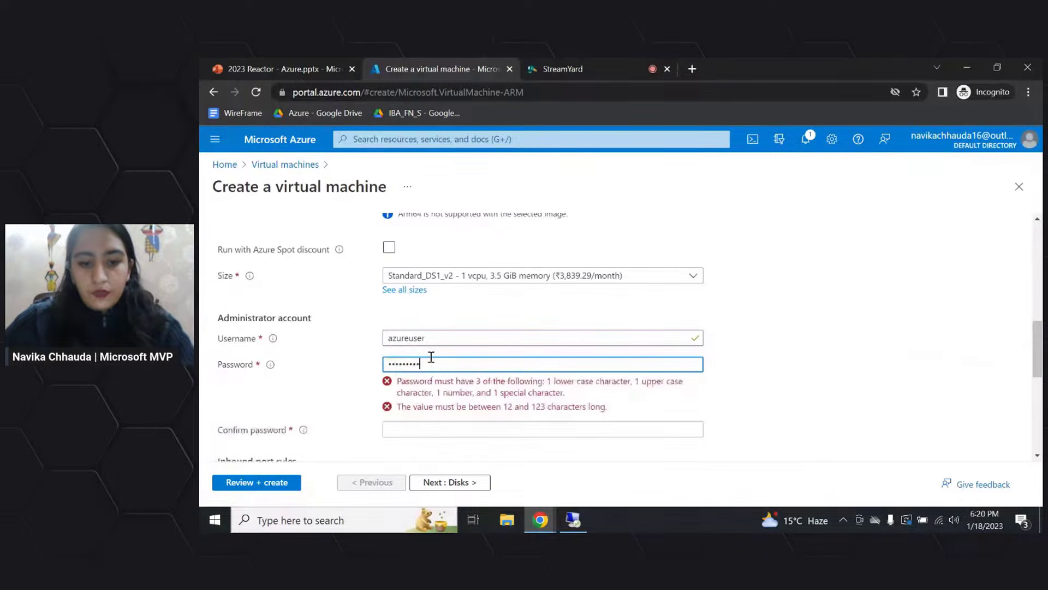
pyautogui.write('••')
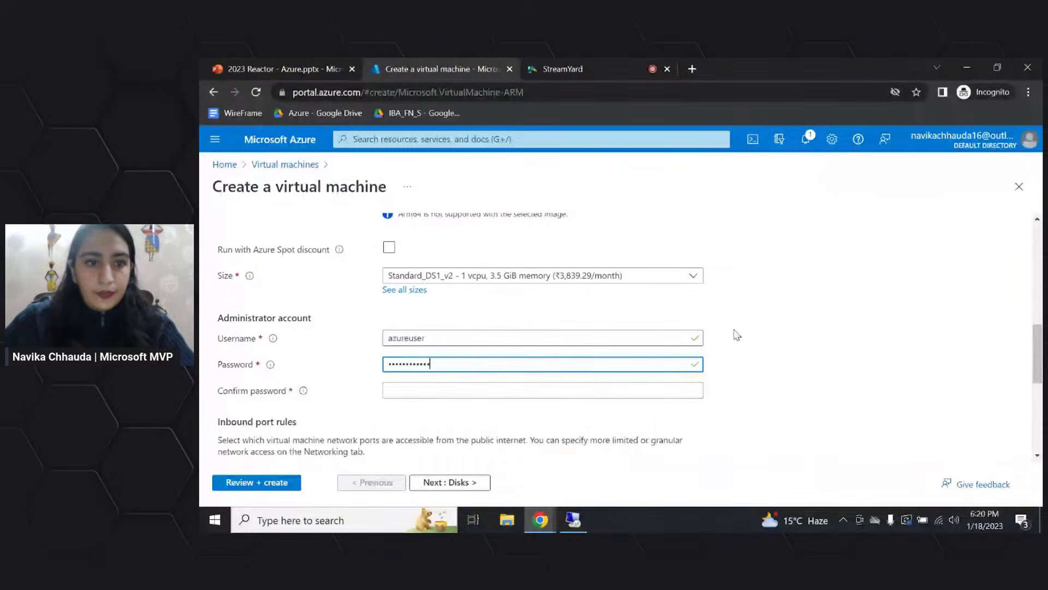
pyautogui.click(479, 391)
pyautogui.write('•••••••')
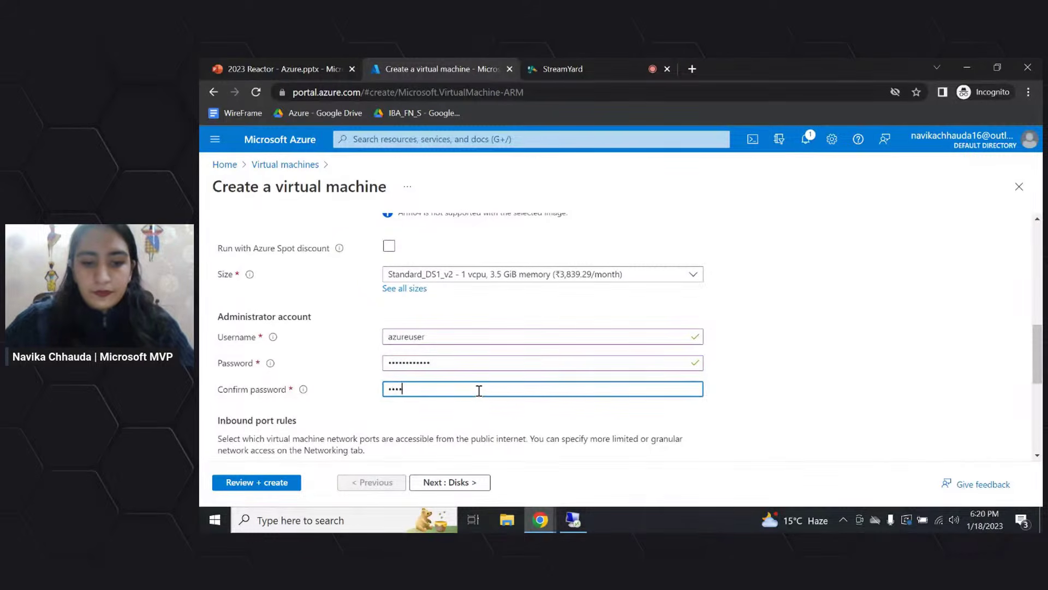
pyautogui.write('•••••')
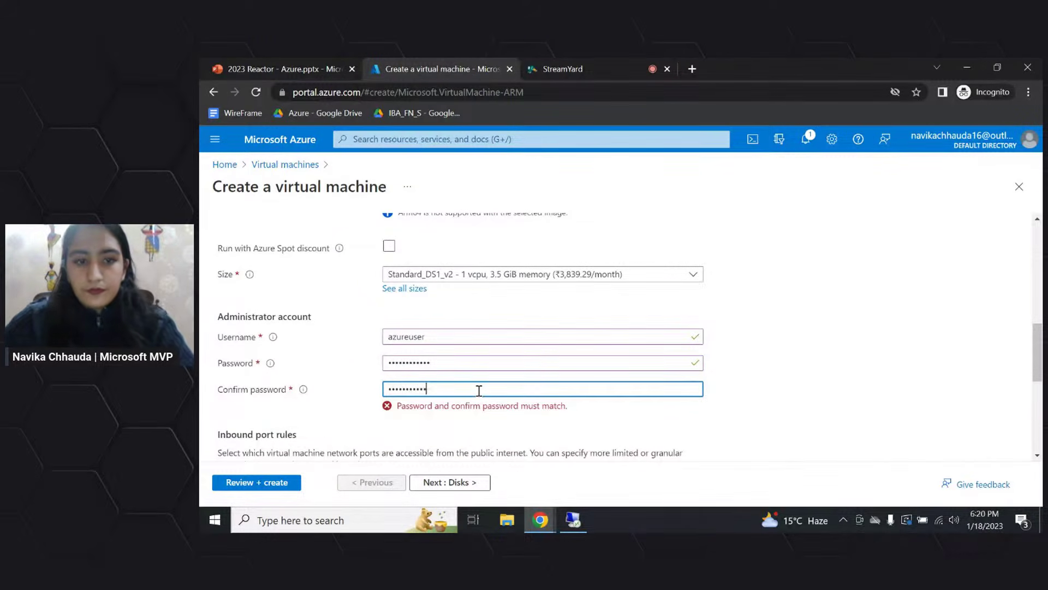
# Examine the inbound port rules and the ports that can be allowed, keeping RDP (3389) selected
pyautogui.scroll(-1, 763, 346)
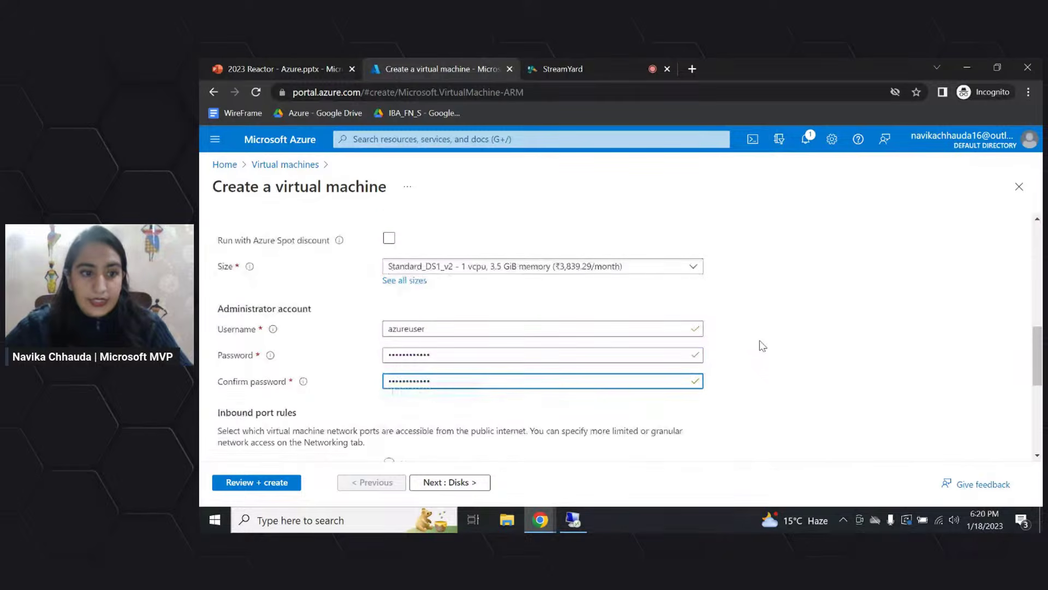
pyautogui.scroll(-1, 763, 345)
pyautogui.scroll(-2, 763, 346)
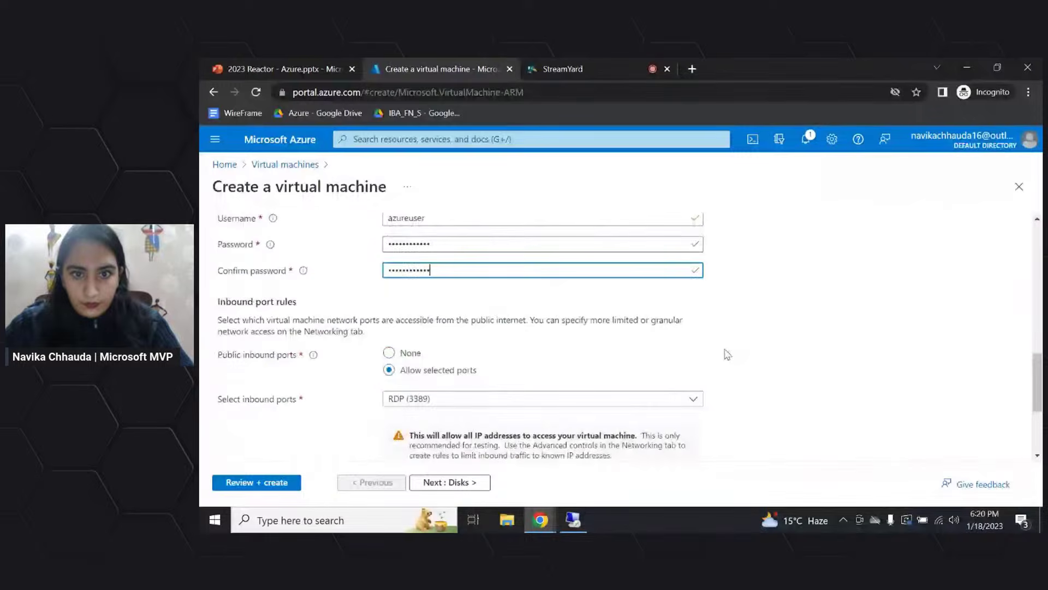
pyautogui.scroll(-1, 313, 415)
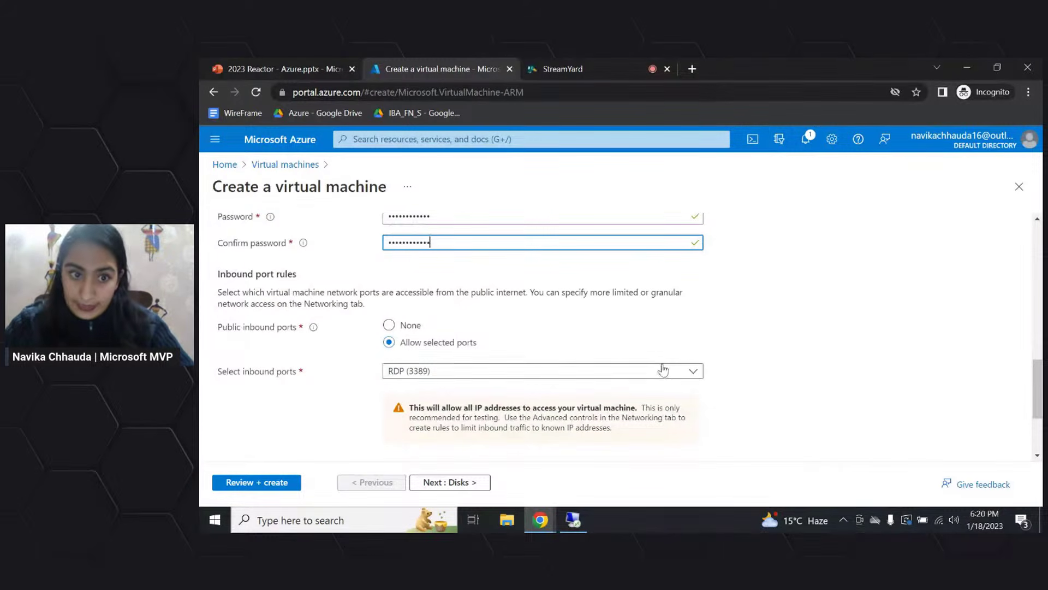
pyautogui.click(695, 374)
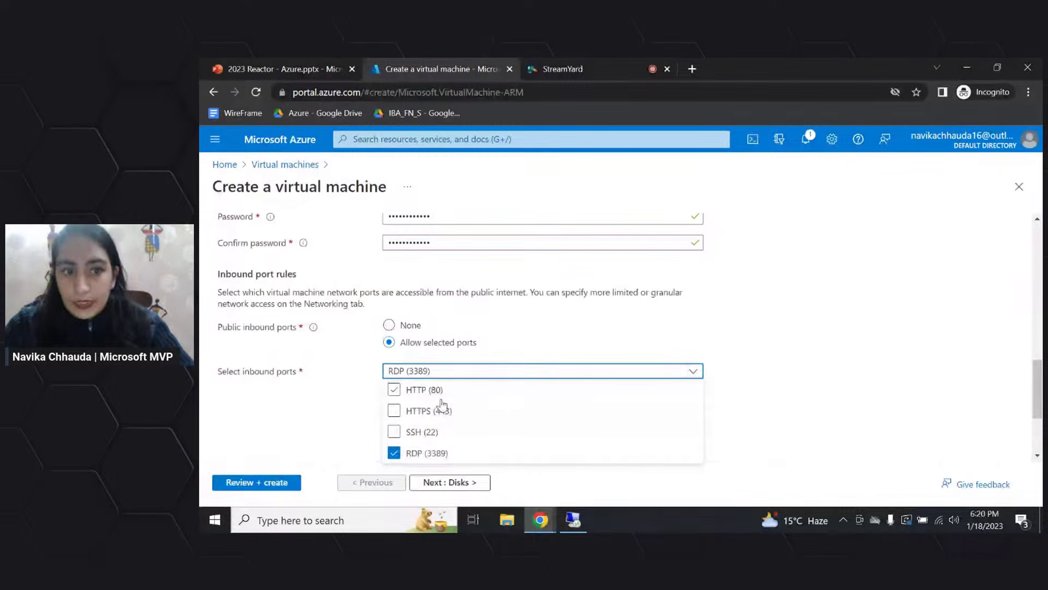
pyautogui.click(797, 318)
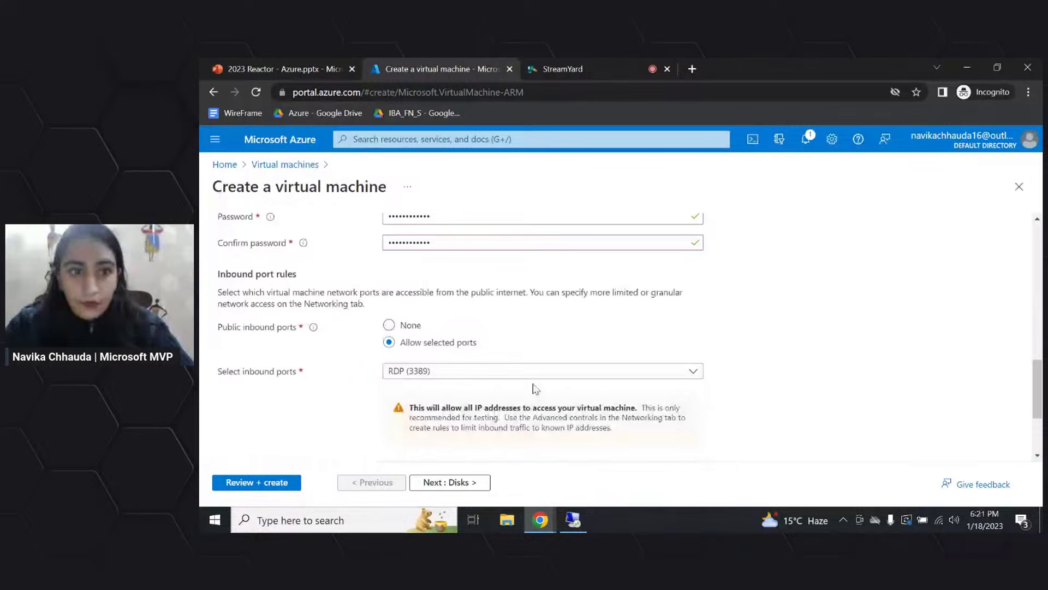
pyautogui.scroll(1, 732, 317)
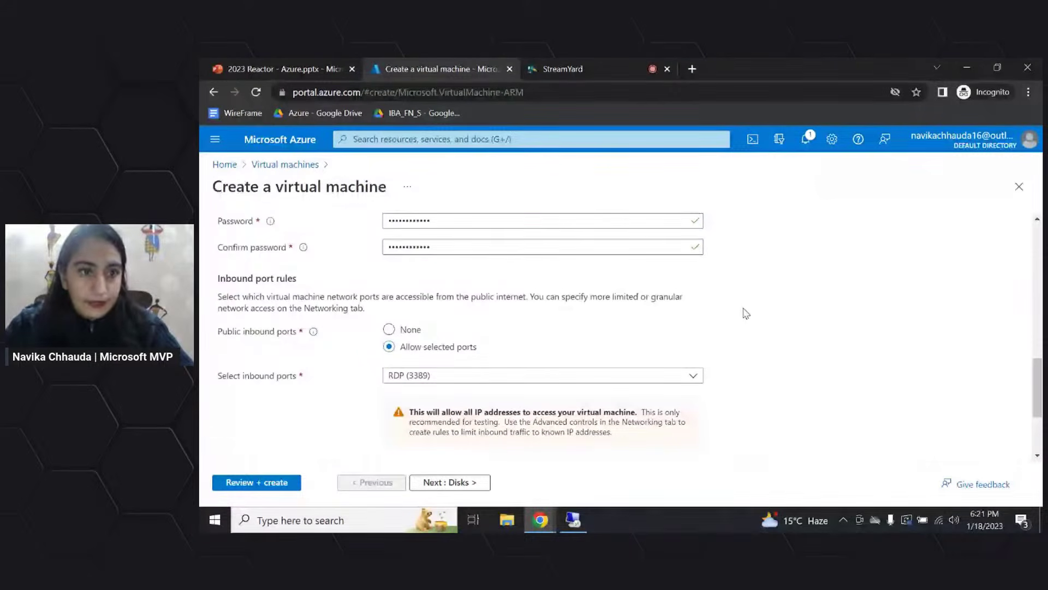
pyautogui.scroll(1, 746, 314)
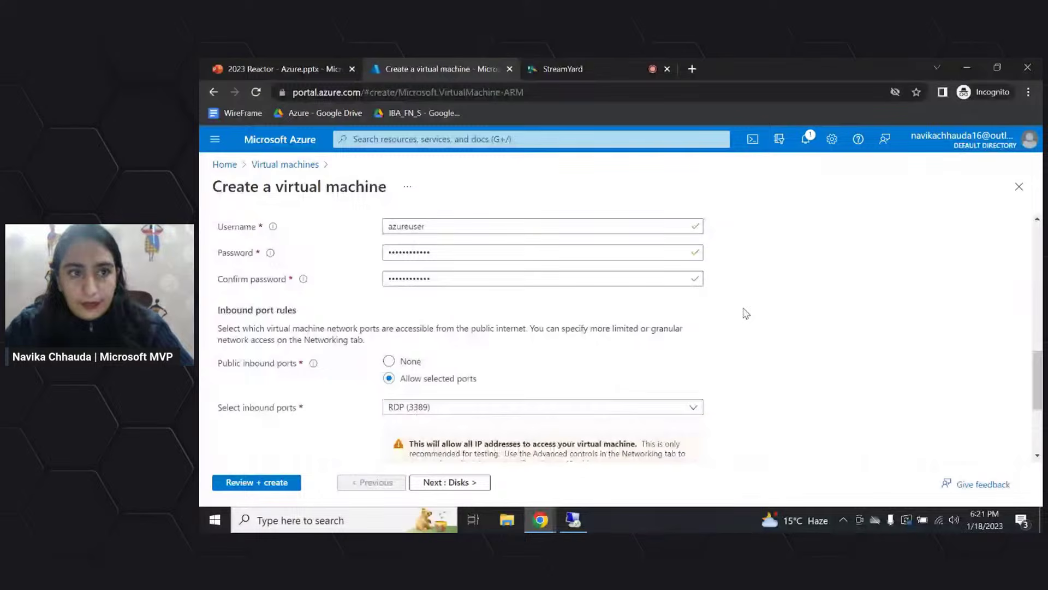
pyautogui.scroll(1, 360, 391)
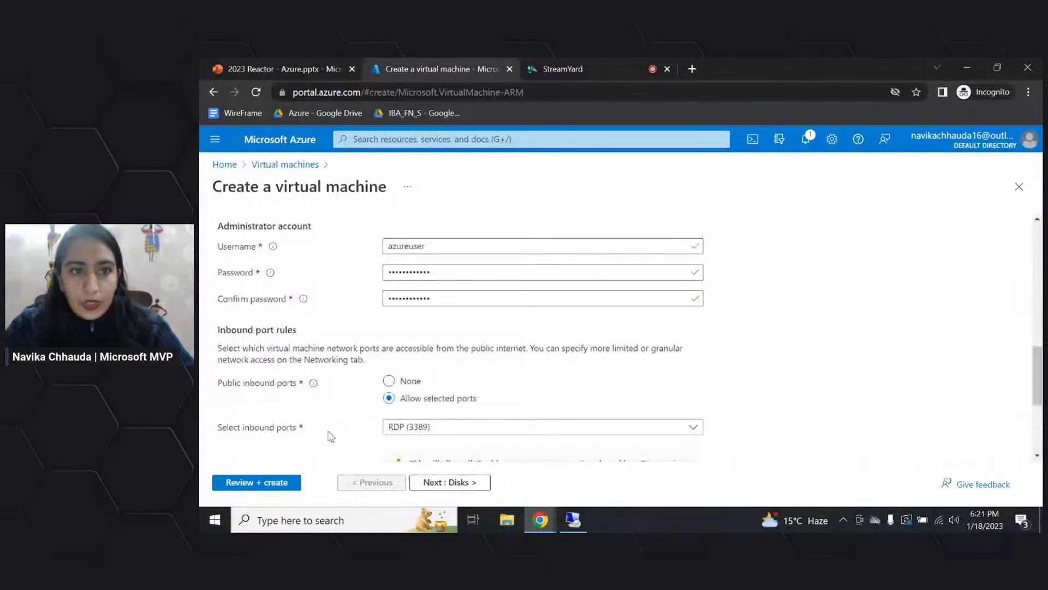
# Go through the Disks, Networking and Tags settings with their defaults and proceed to the final review of the virtual machine
pyautogui.click(462, 484)
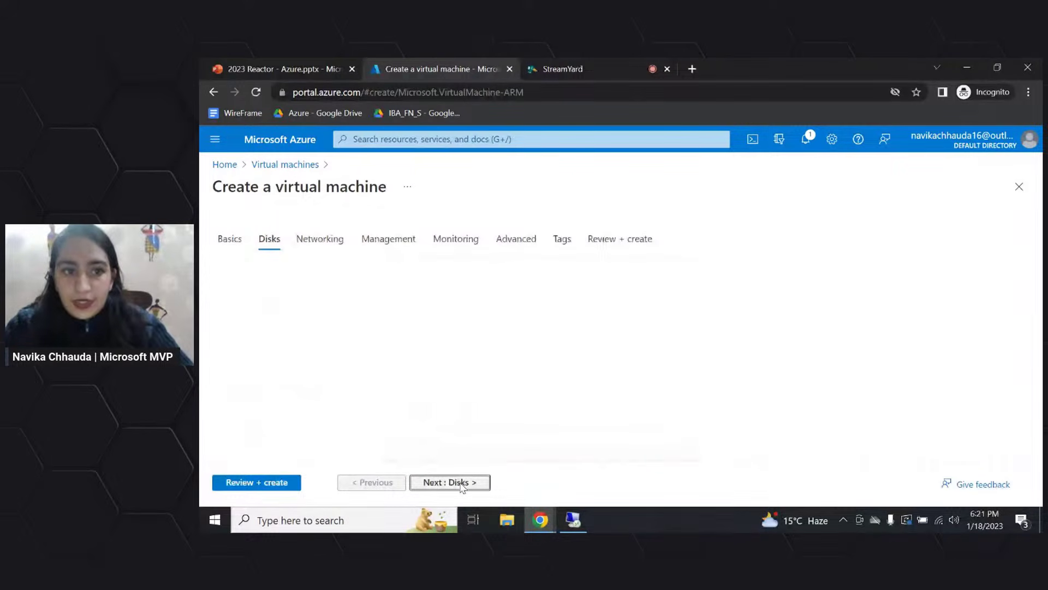
pyautogui.click(461, 484)
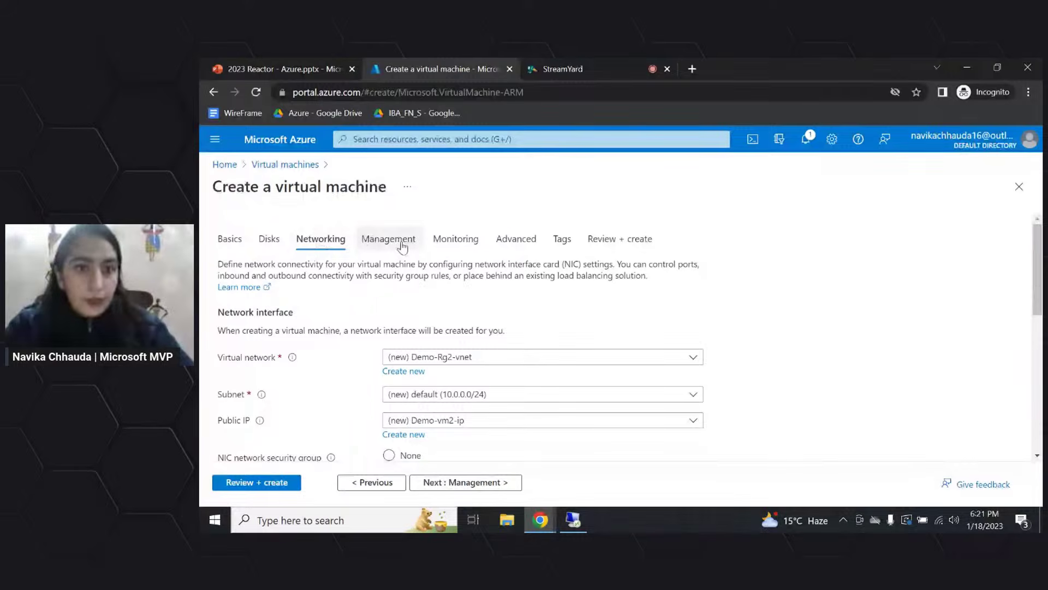
pyautogui.click(563, 240)
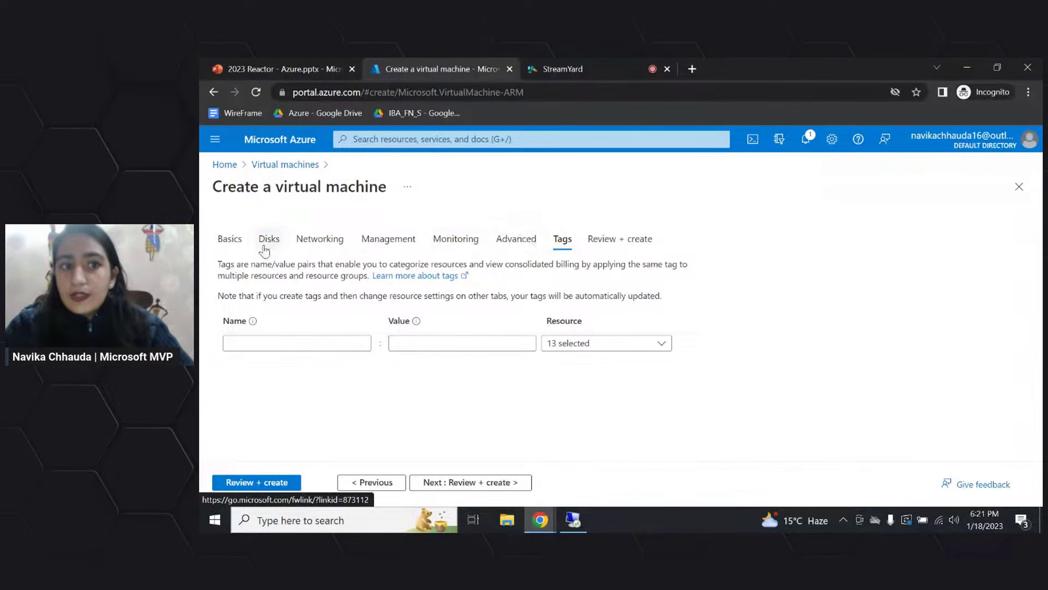
pyautogui.click(621, 240)
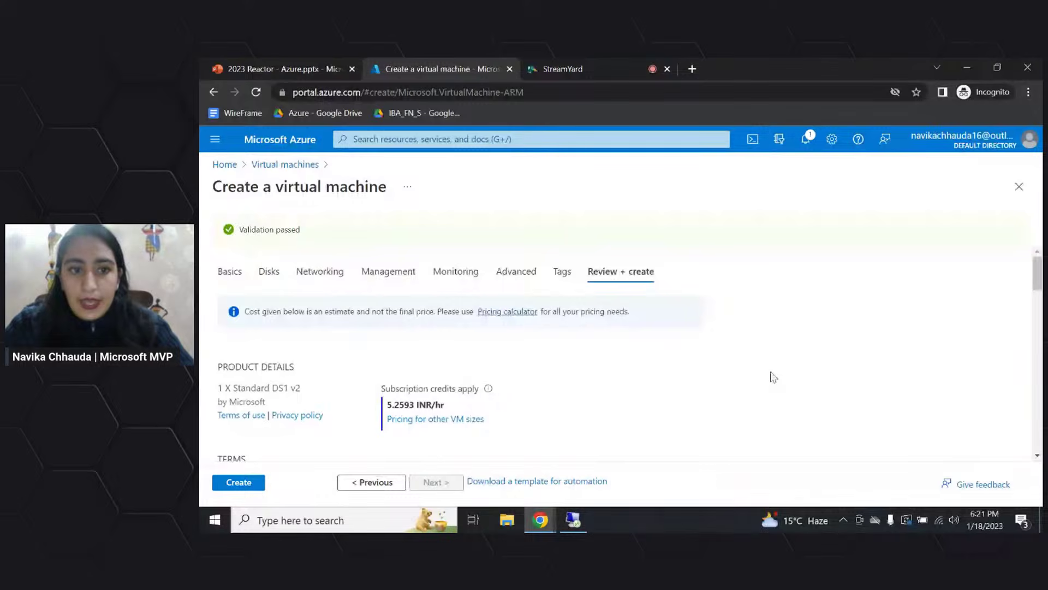
# Review the product details and terms, and create the virtual machine Demo-vm2
pyautogui.scroll(-1, 773, 377)
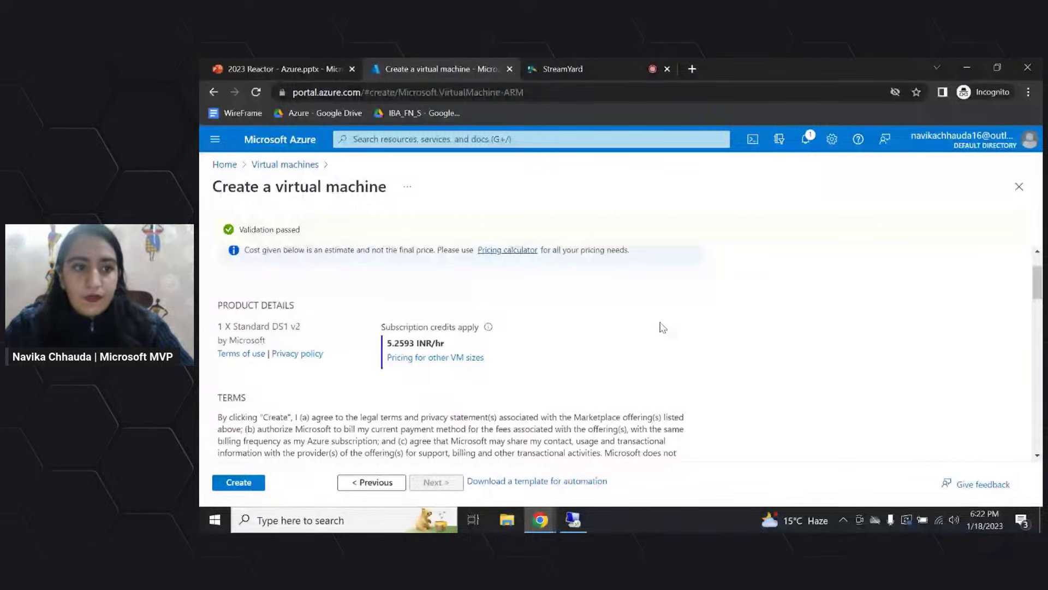
pyautogui.scroll(-1, 662, 326)
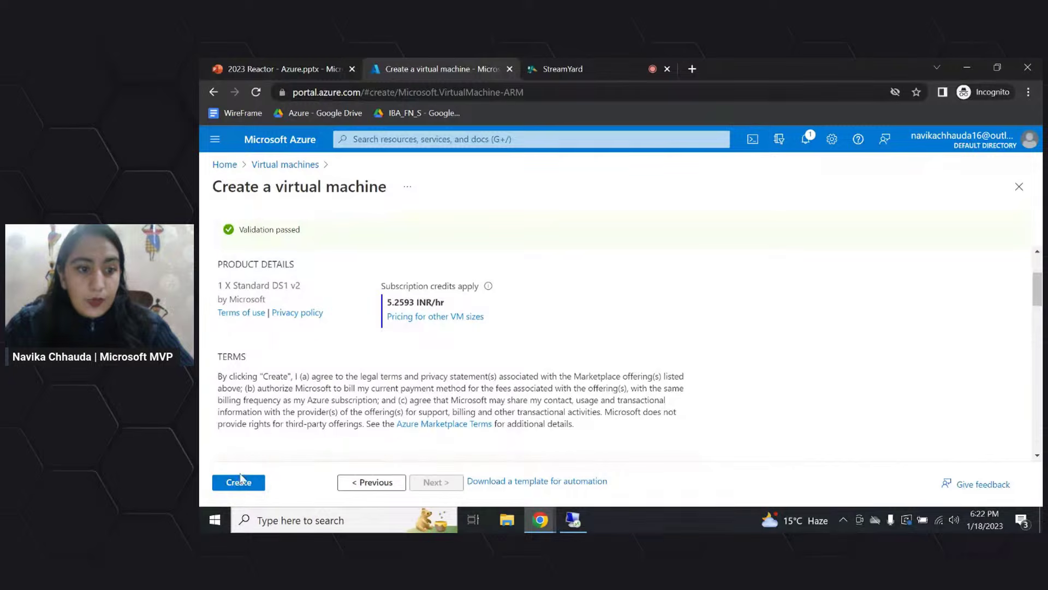
pyautogui.click(236, 485)
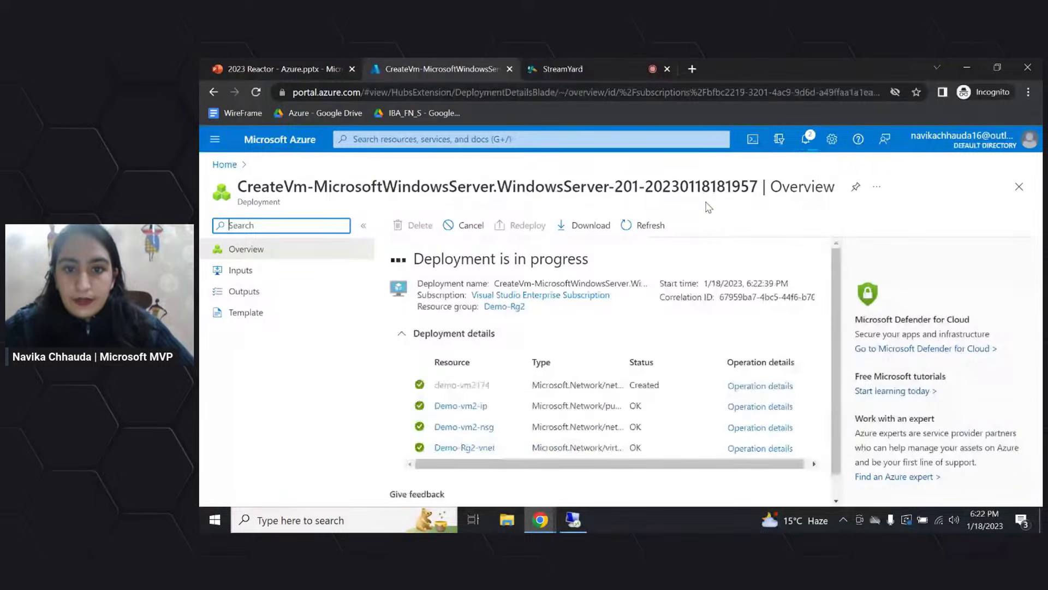
# Follow the progress of the Demo-vm2 deployment in its resource details and in the portal notifications
pyautogui.scroll(-1, 706, 288)
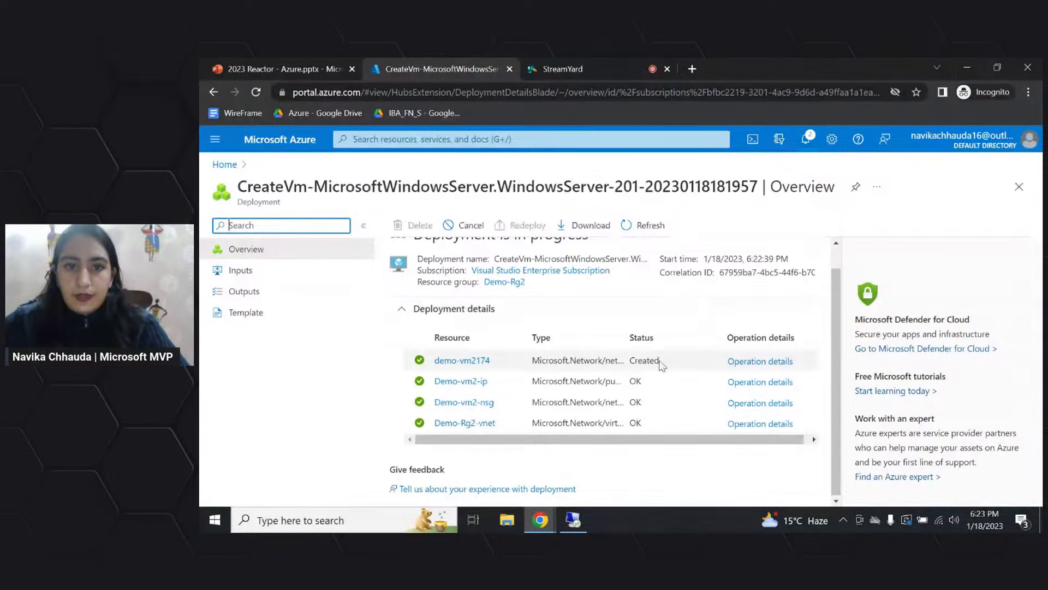
pyautogui.scroll(1, 716, 282)
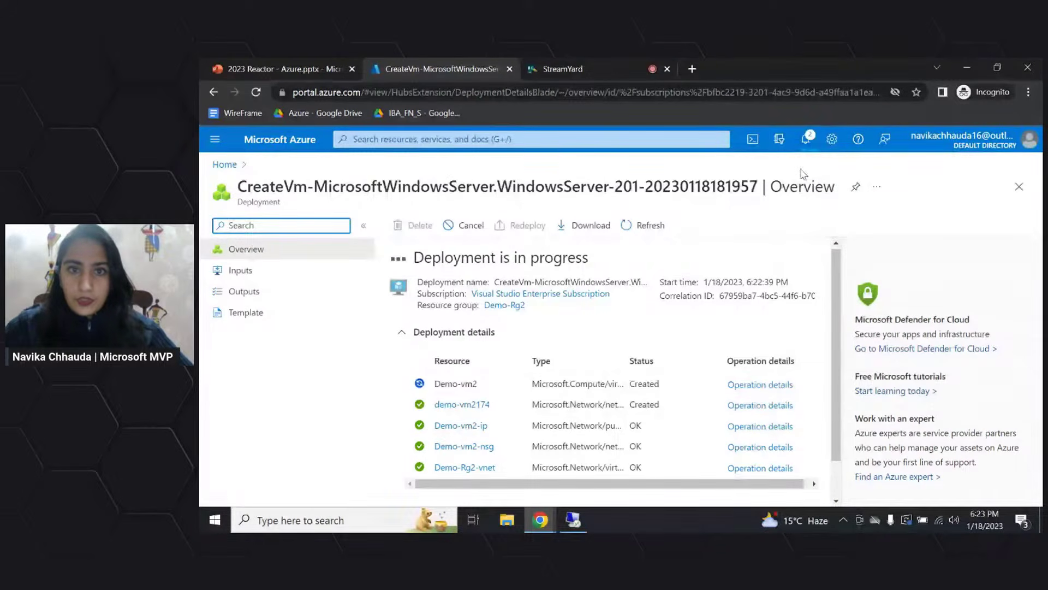
pyautogui.click(808, 143)
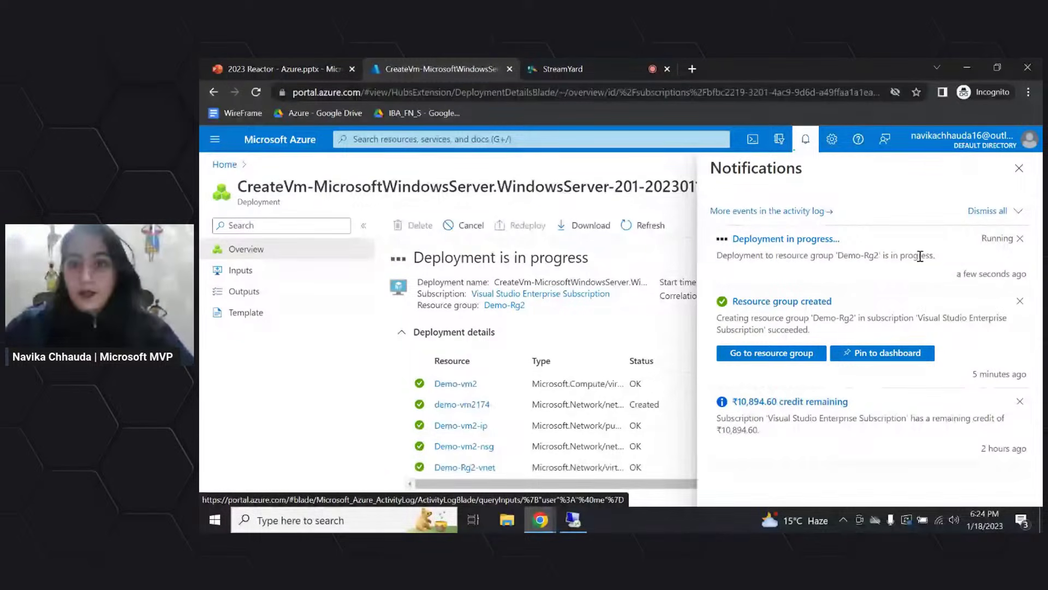
pyautogui.click(1020, 168)
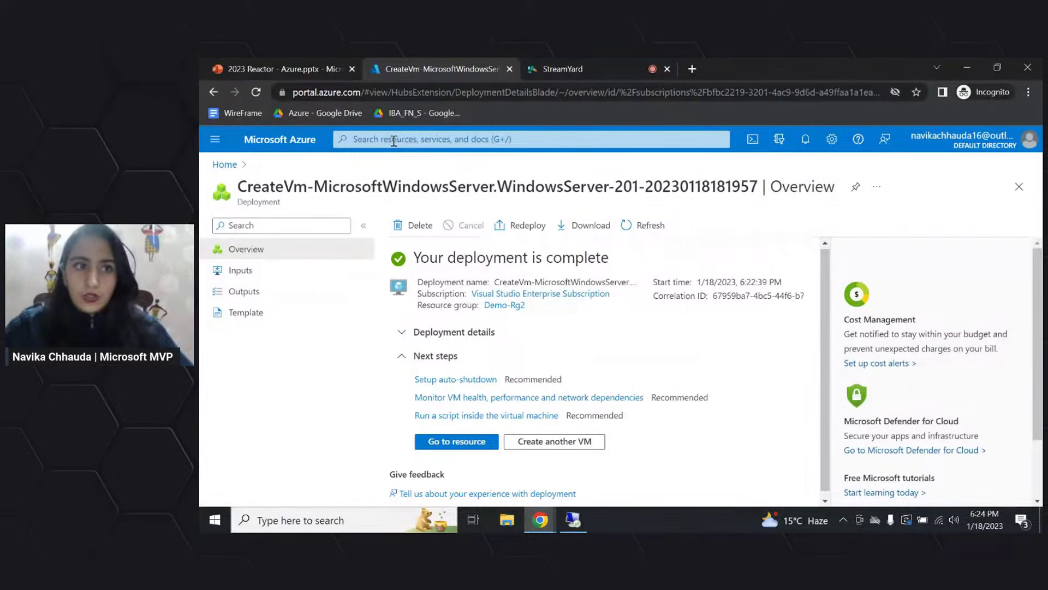
# Go back to the portal home, open Demo-vm2 from the list of virtual machines, and collapse that list
pyautogui.click(224, 164)
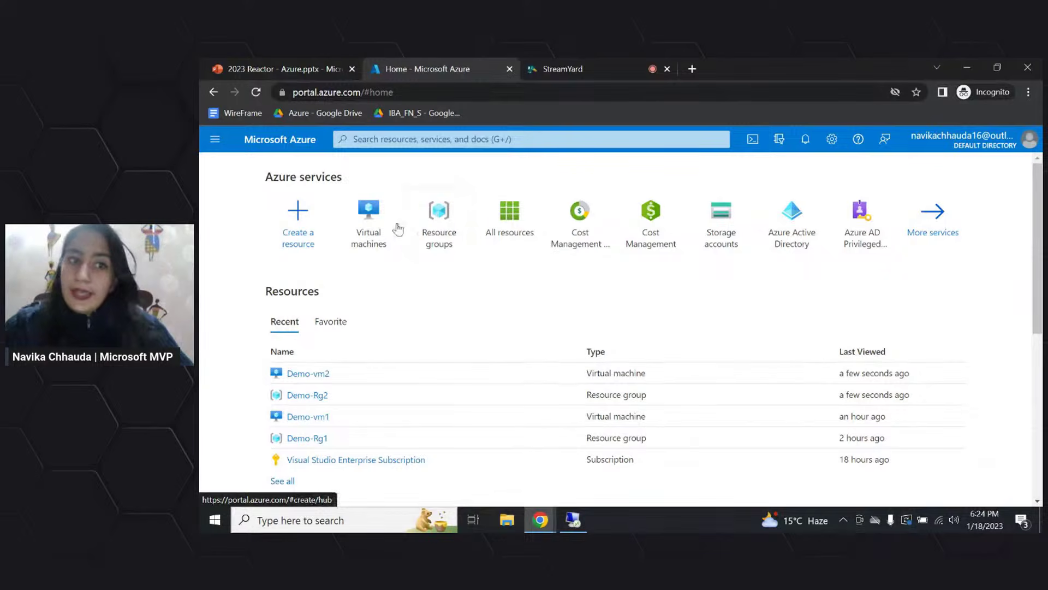
pyautogui.click(380, 227)
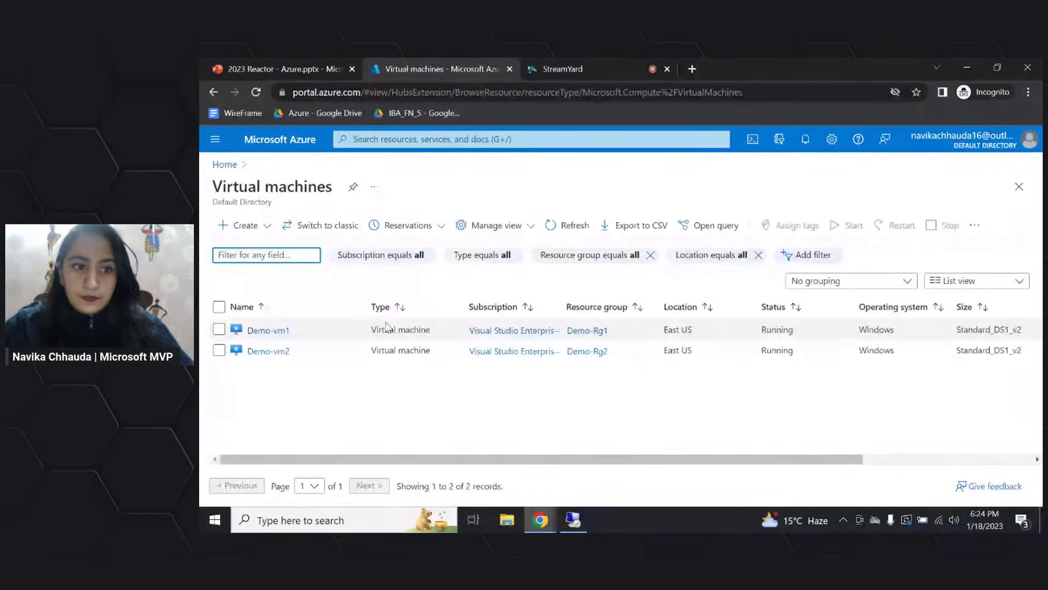
pyautogui.moveTo(259, 357)
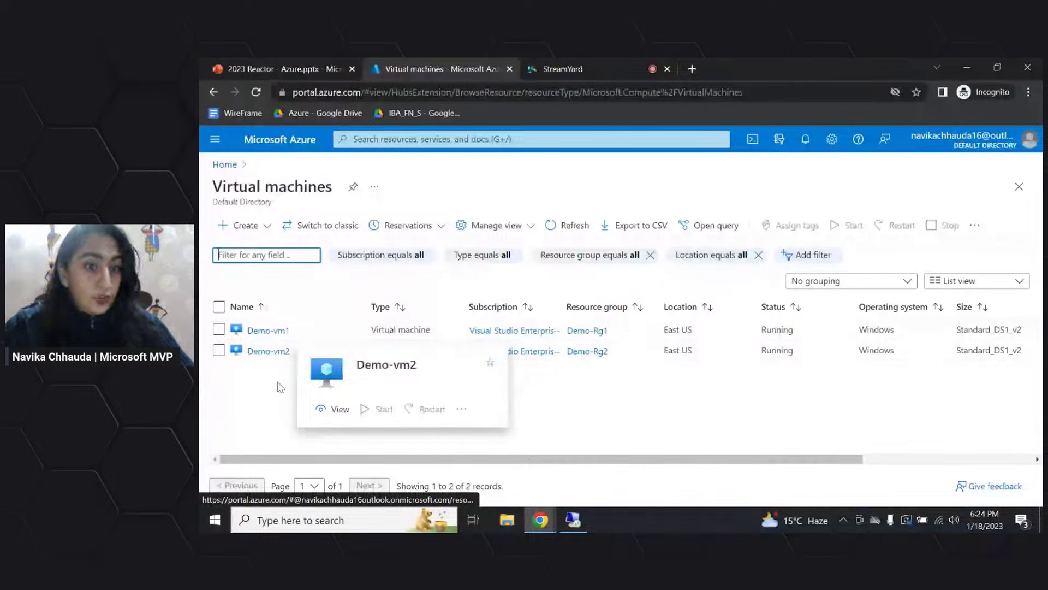
pyautogui.click(263, 354)
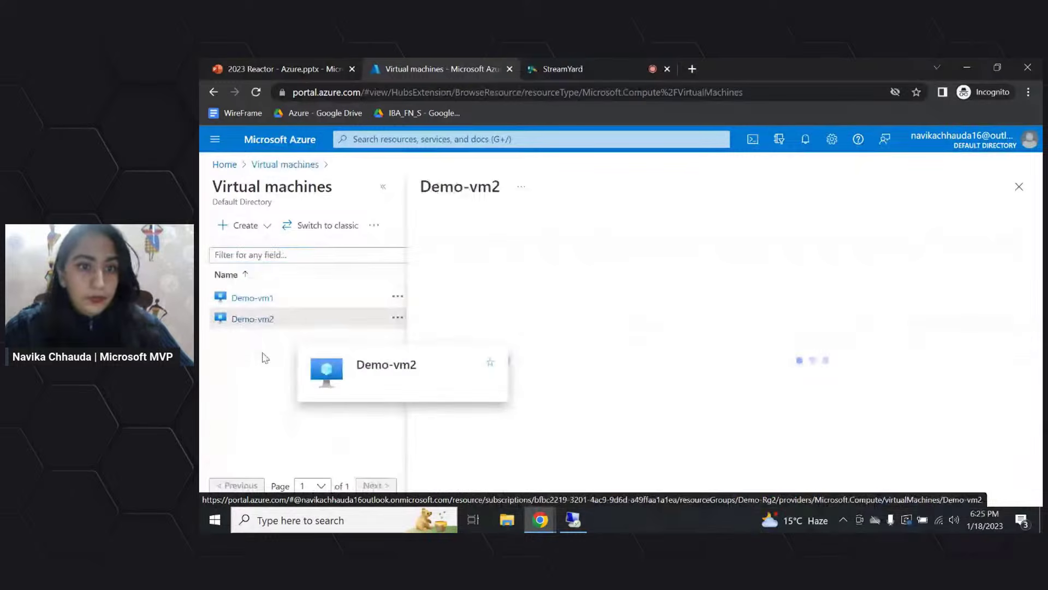
pyautogui.click(383, 191)
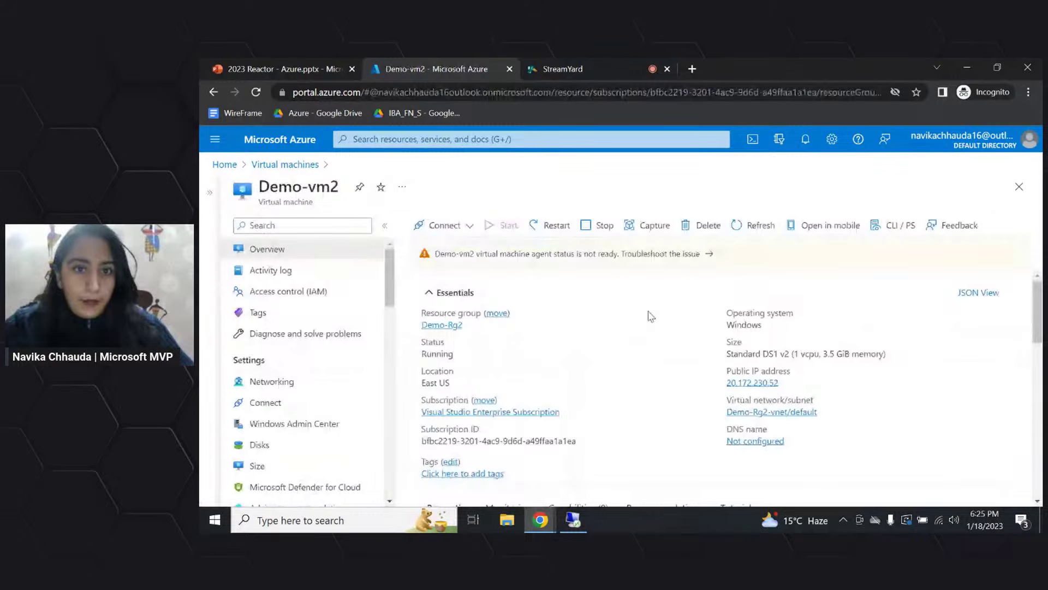
# Review the overview and settings of Demo-vm2 and copy its public IP address
pyautogui.scroll(-1, 656, 337)
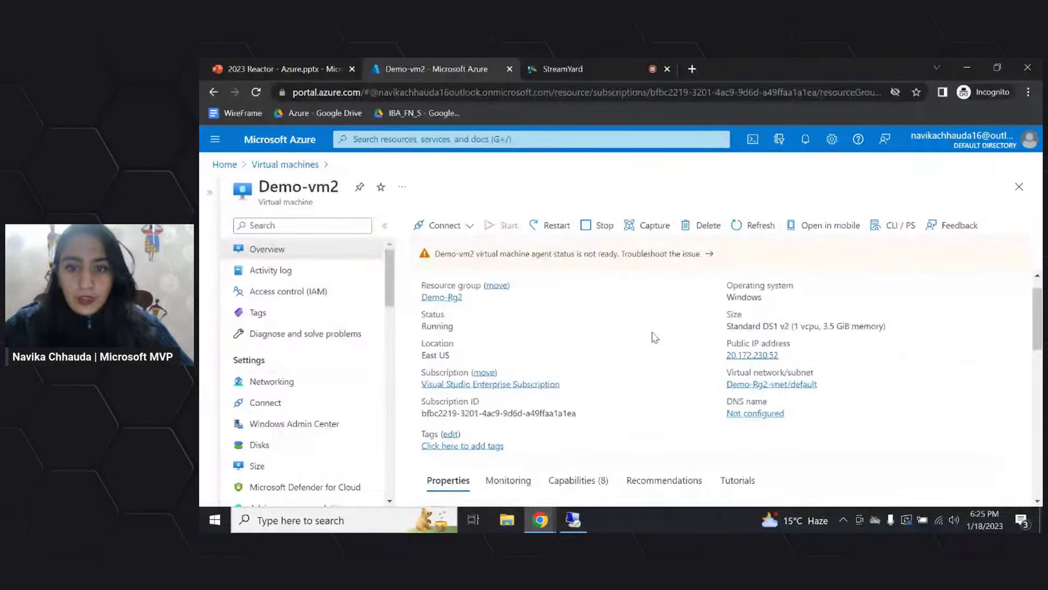
pyautogui.scroll(1, 567, 326)
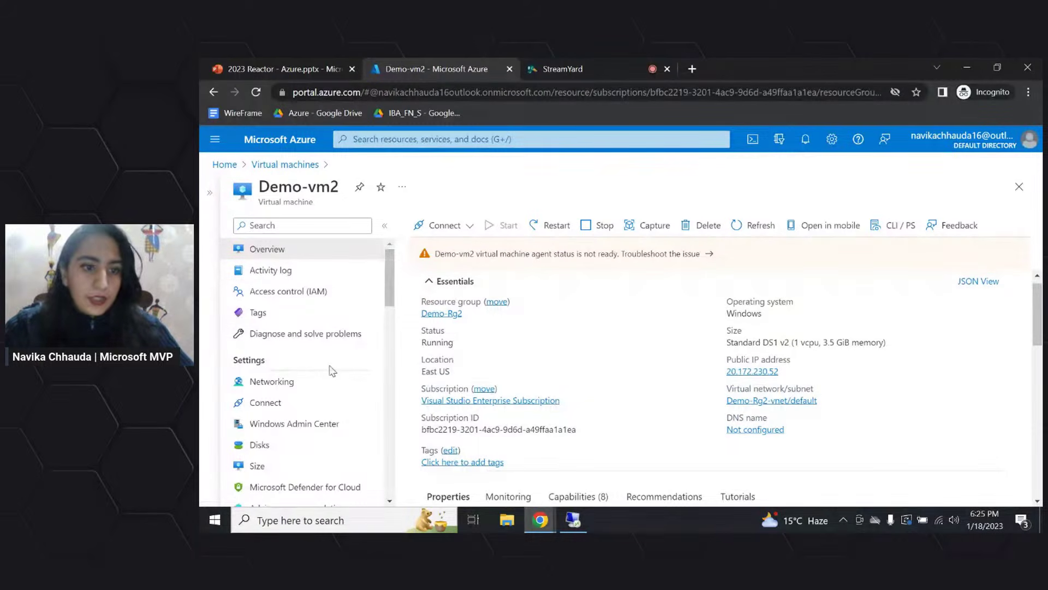
pyautogui.scroll(-3, 326, 371)
pyautogui.scroll(3, 326, 371)
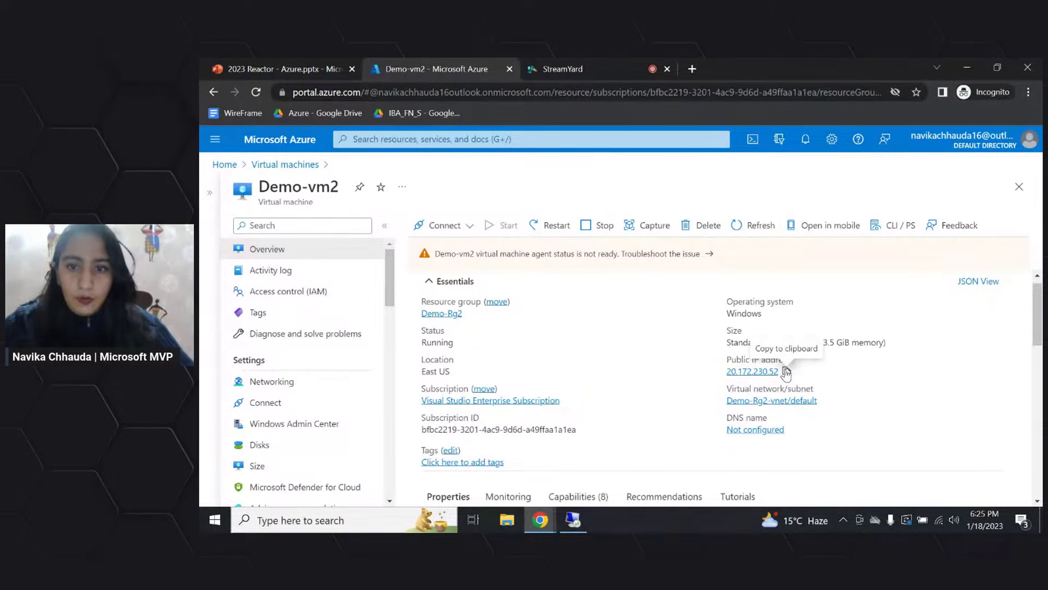
pyautogui.click(786, 372)
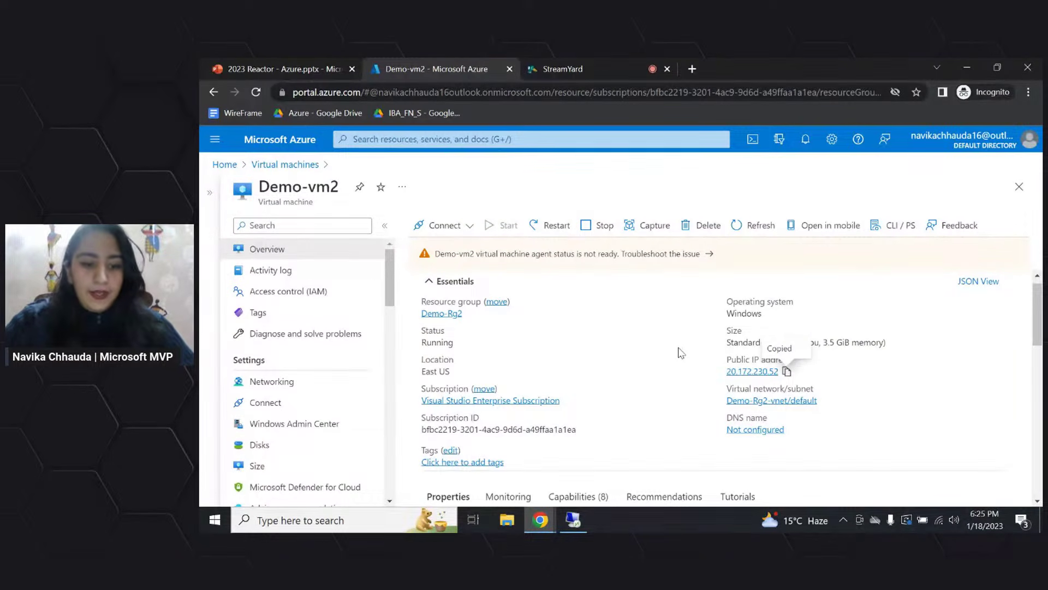
# Switch to Remote Desktop Connection (mstsc) and start a connection to the copied public IP address 20.172.230.52
pyautogui.press('super+r')
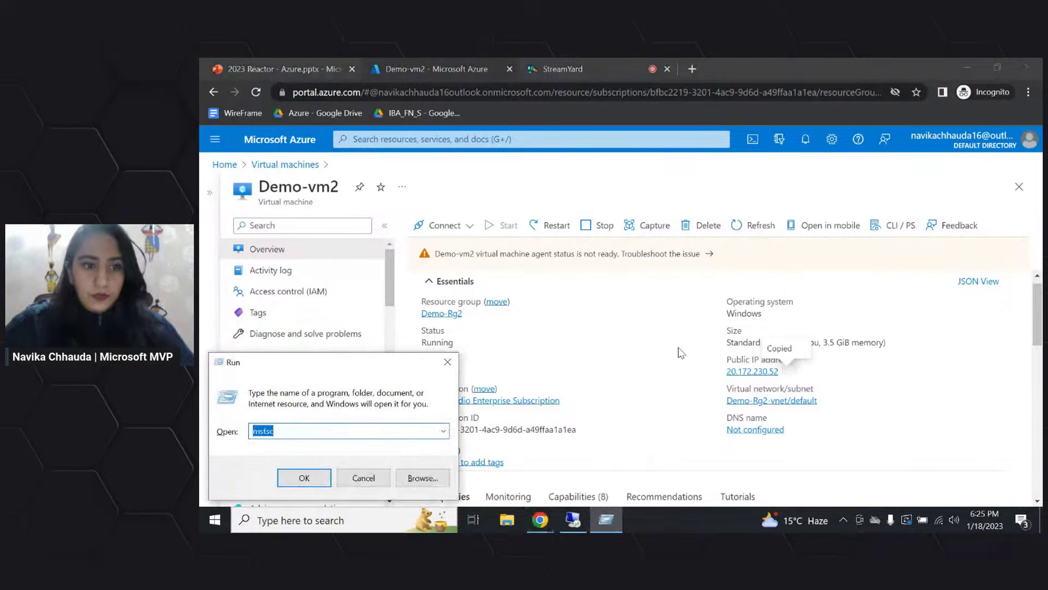
pyautogui.click(301, 474)
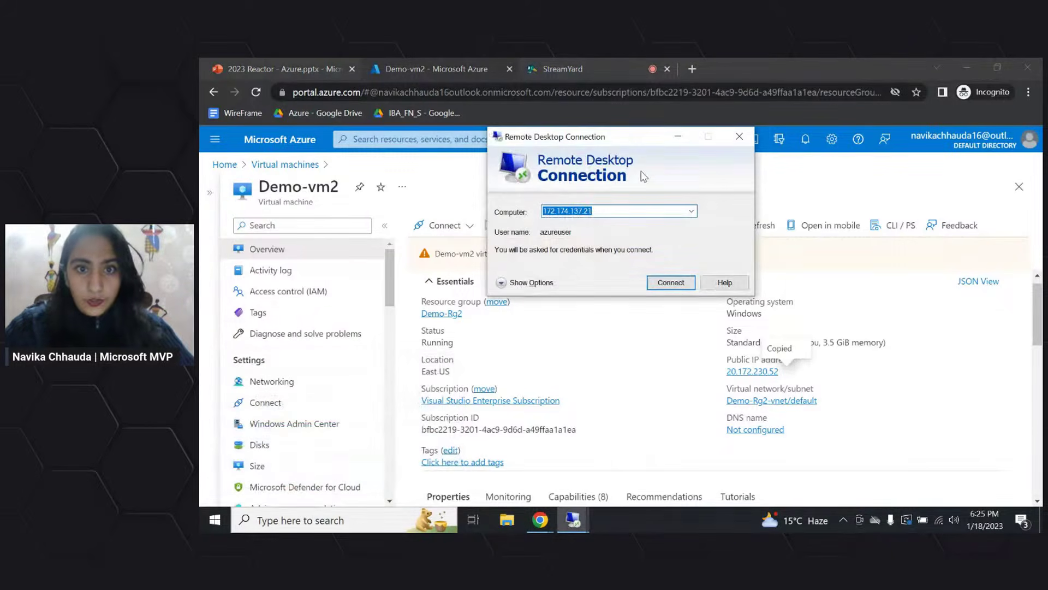
pyautogui.press('BackSpace')
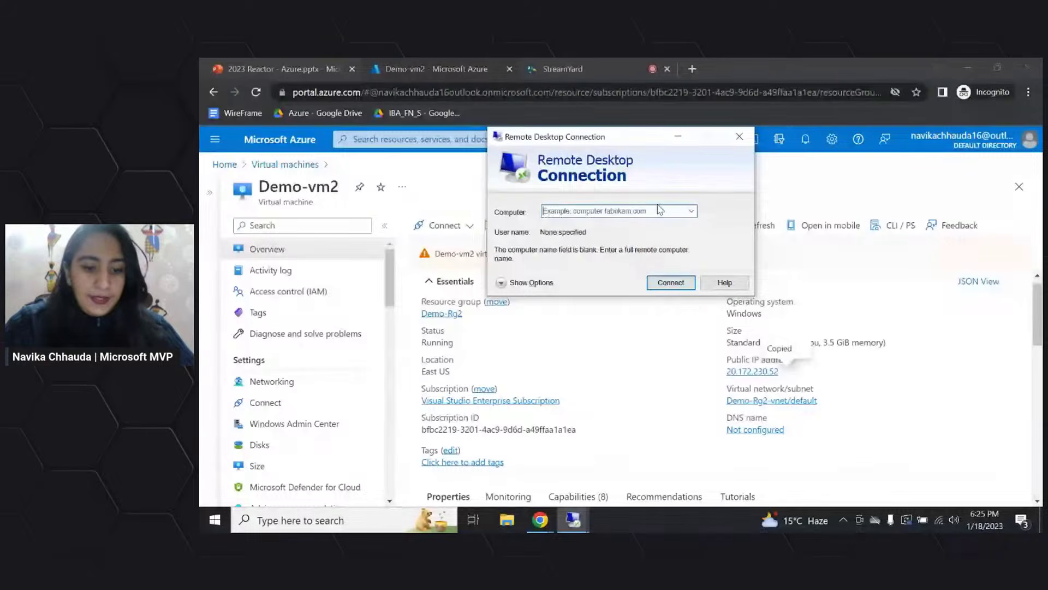
pyautogui.hotkey('ctrl', 'v')
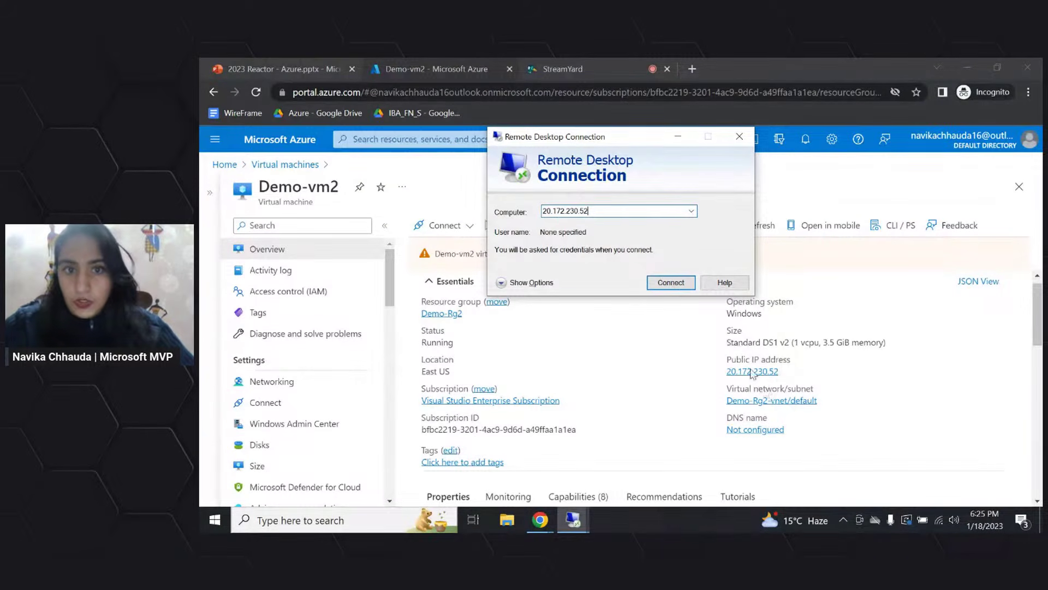
pyautogui.click(664, 286)
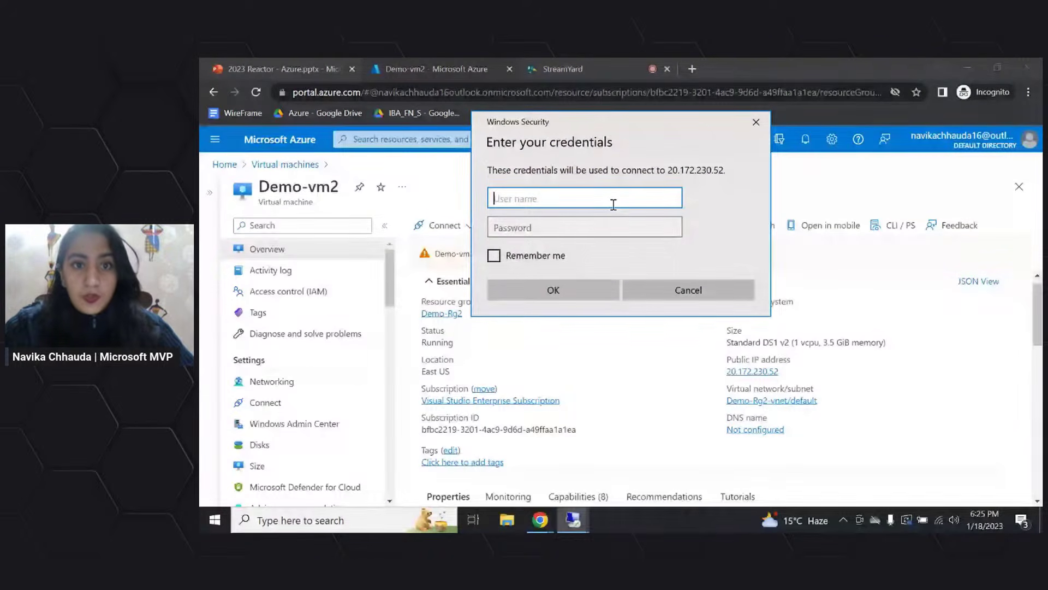
# Sign in to the remote virtual machine with the user name azureuser and the administrator account password
pyautogui.click(572, 235)
pyautogui.click(550, 201)
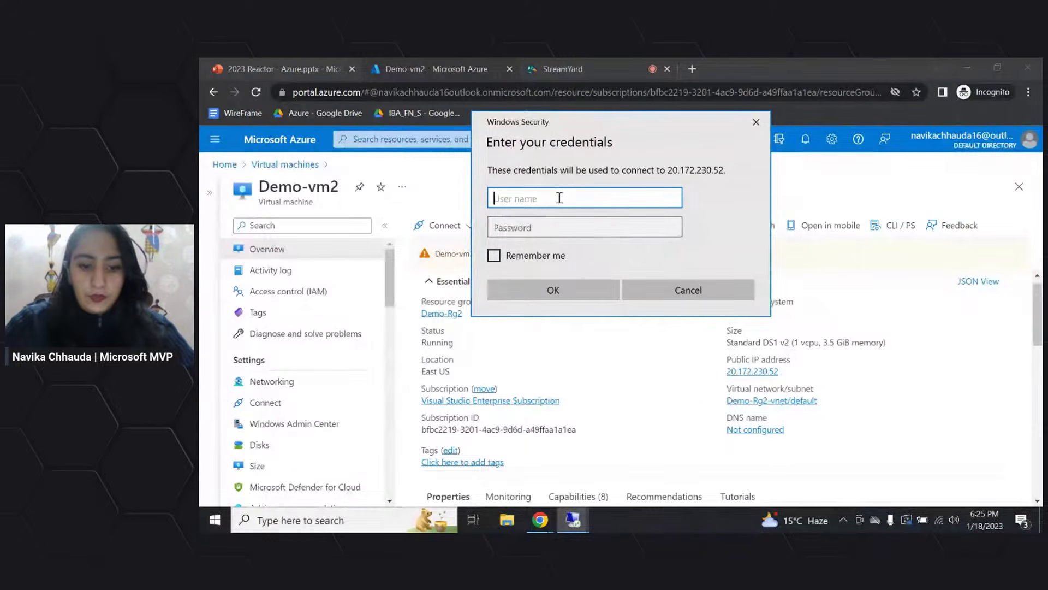
pyautogui.write('azure')
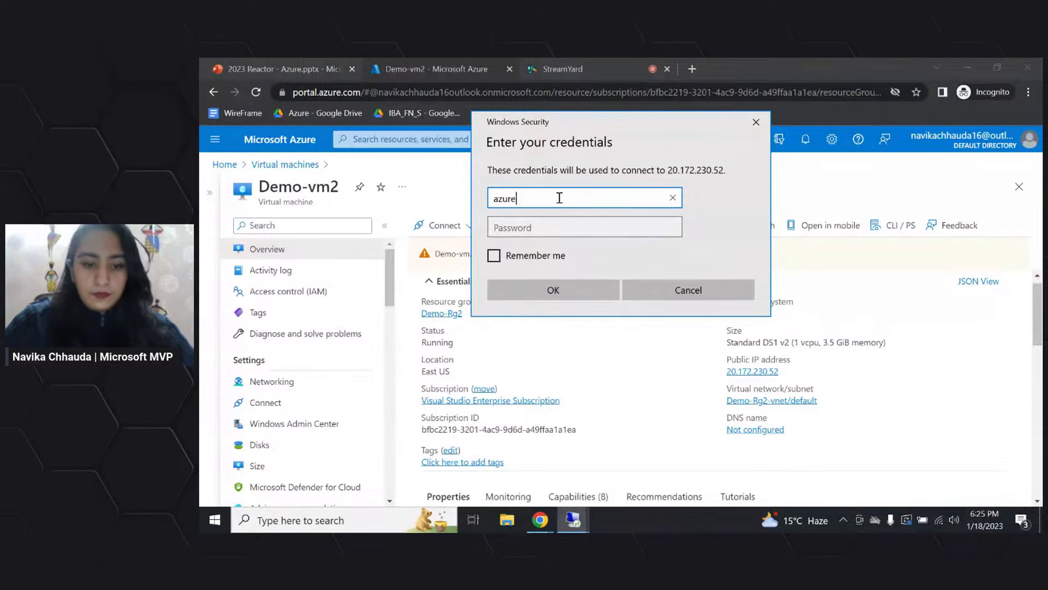
pyautogui.write('user')
pyautogui.click(559, 219)
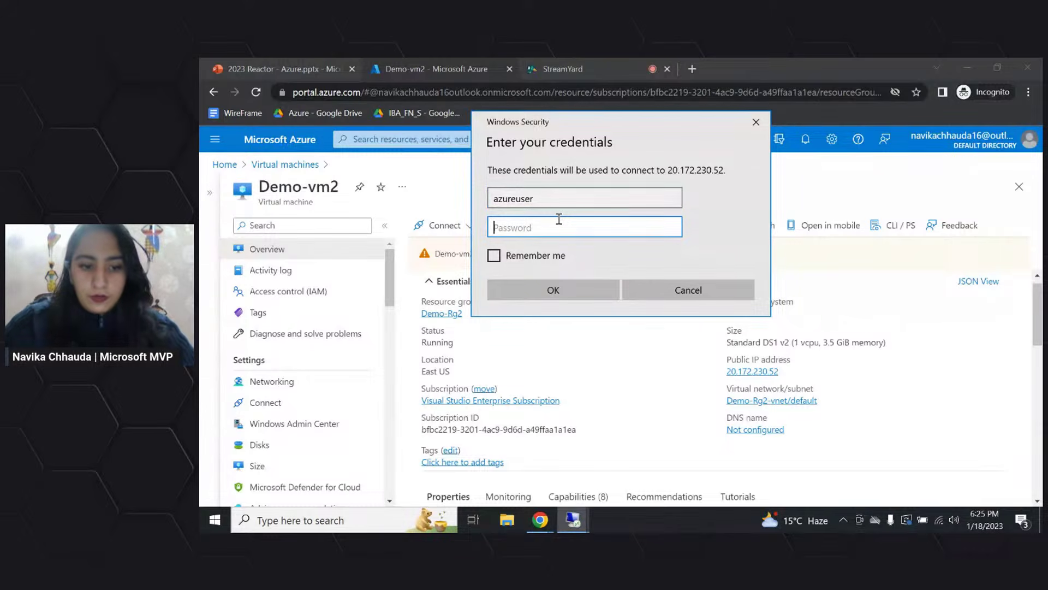
pyautogui.write('**********')
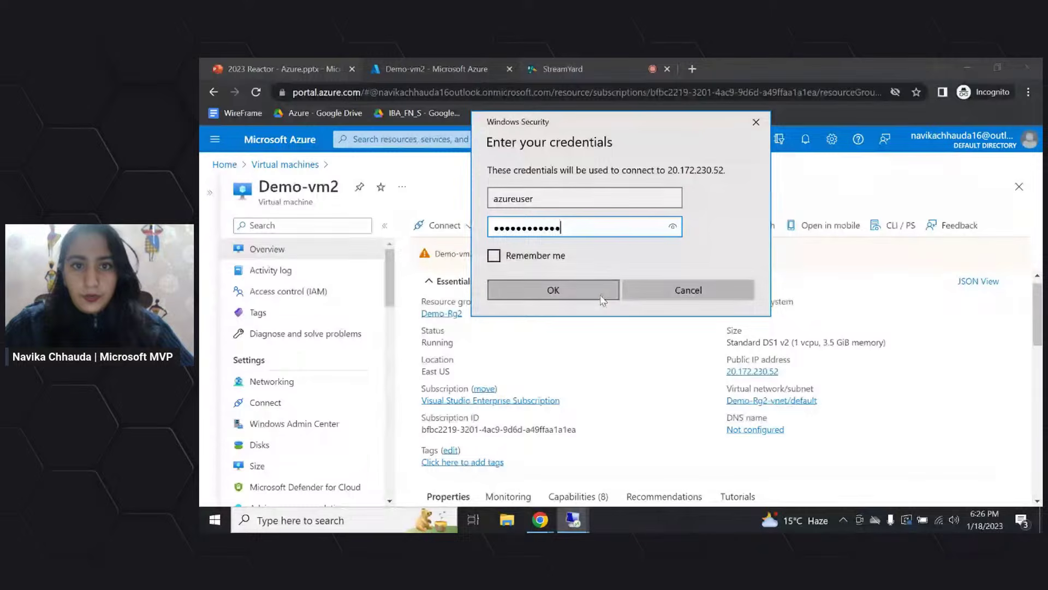
pyautogui.click(553, 290)
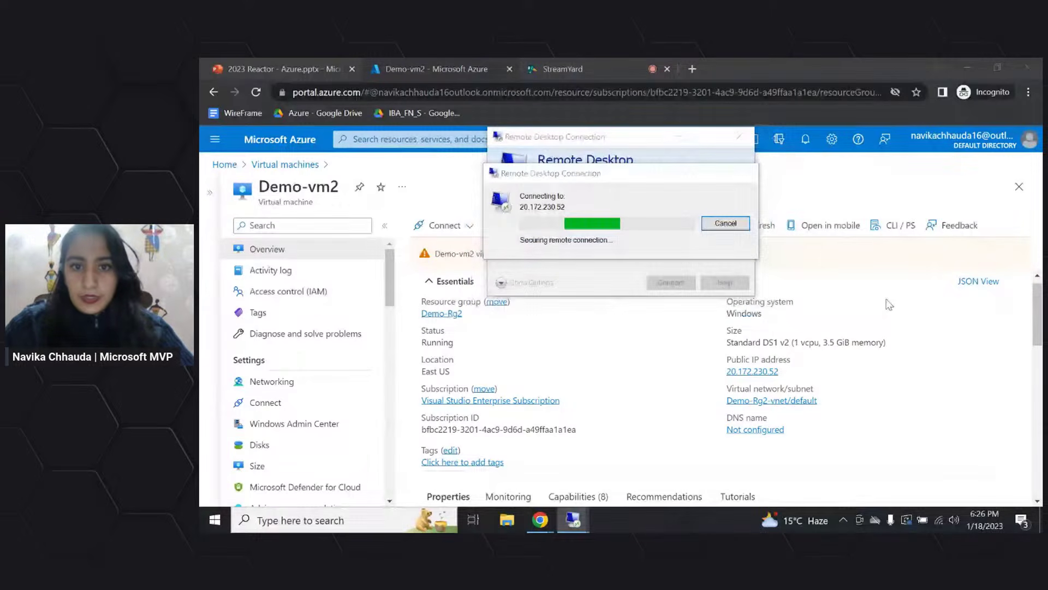
pyautogui.click(663, 330)
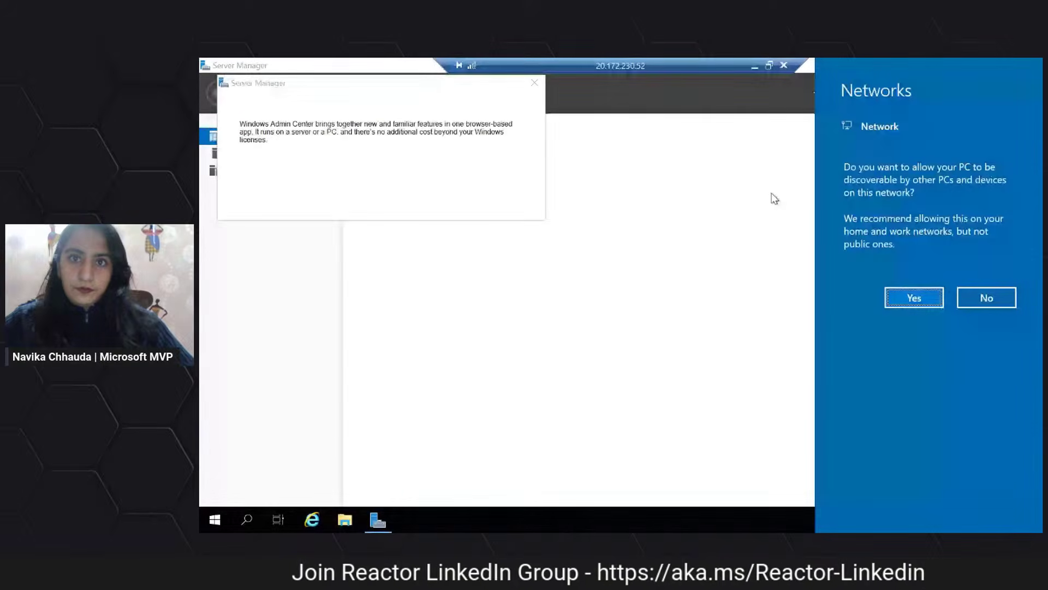
# Dismiss the network discovery prompt and minimise Server Manager on the remote machine
pyautogui.click(735, 99)
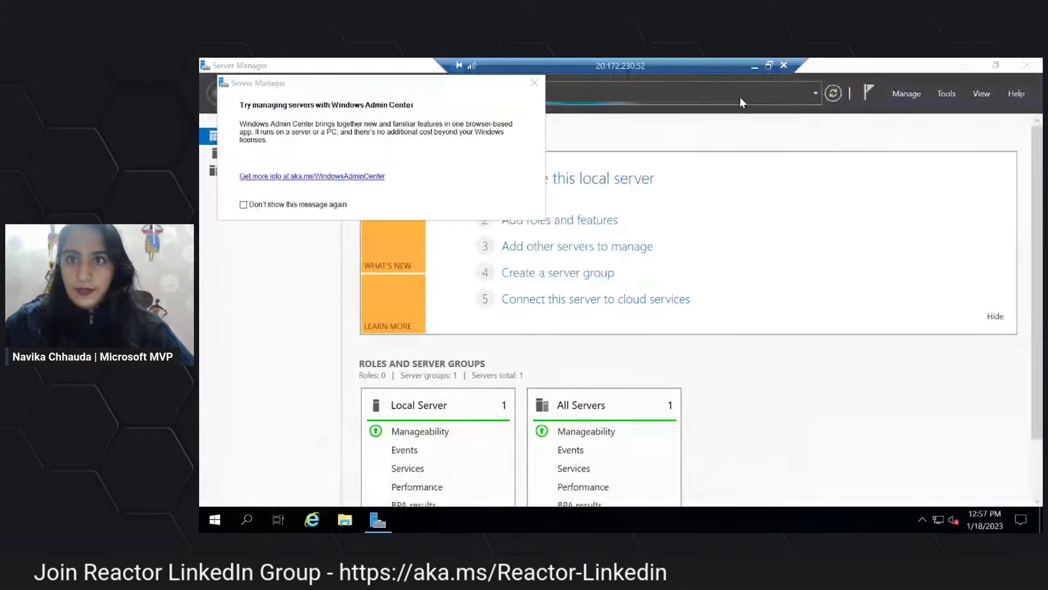
pyautogui.click(969, 66)
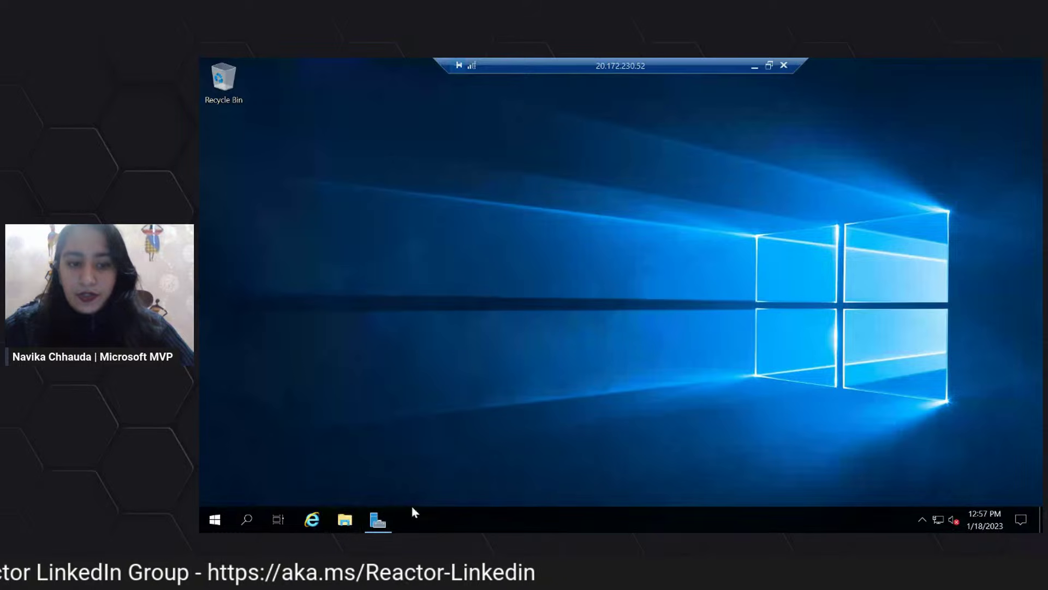
# Look at File Explorer and at the programs available on the remote Windows Server
pyautogui.click(343, 516)
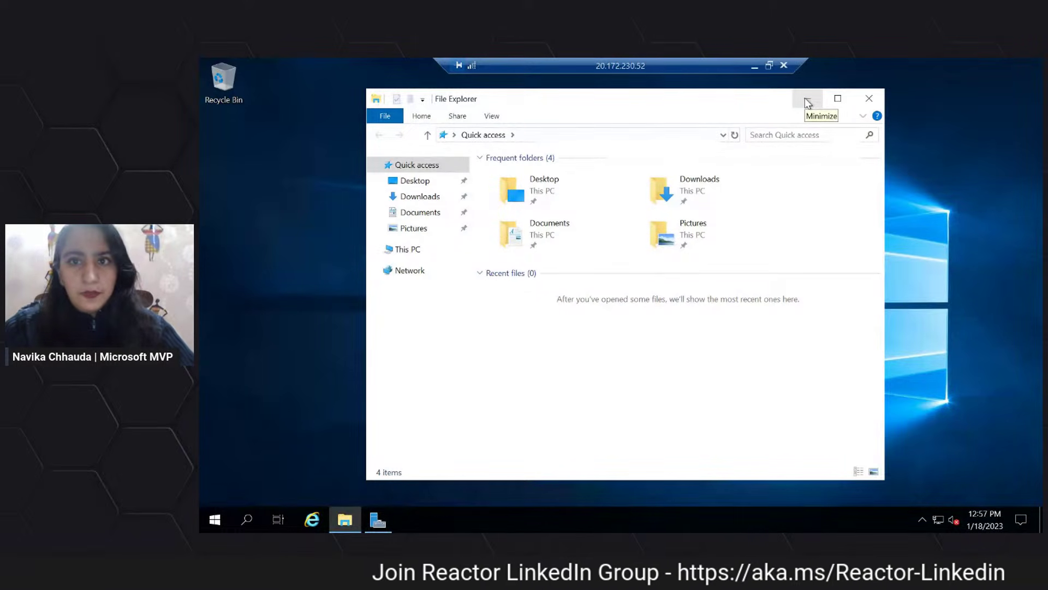
pyautogui.click(806, 100)
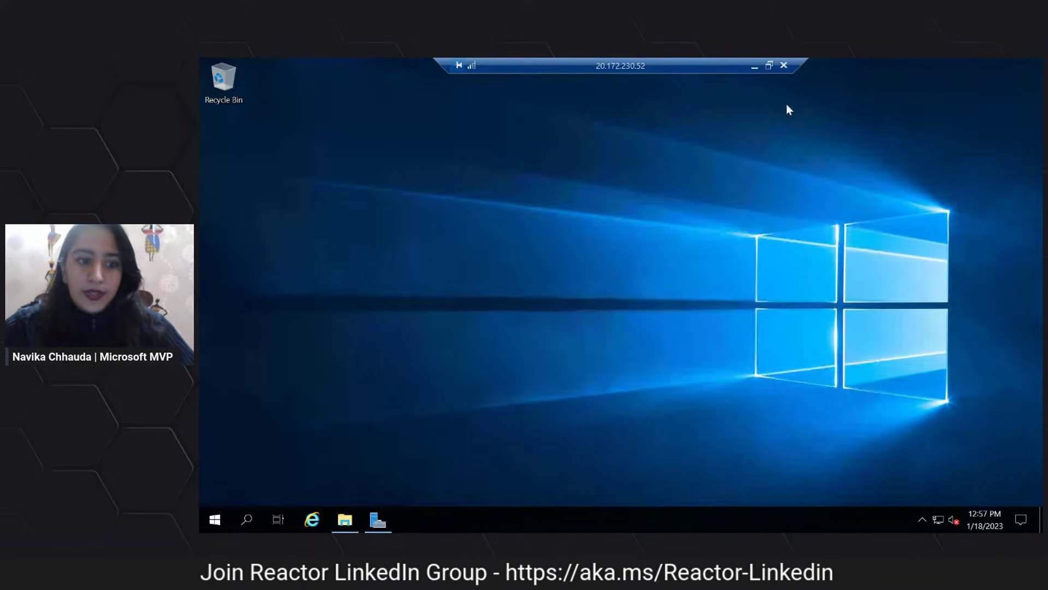
pyautogui.click(214, 521)
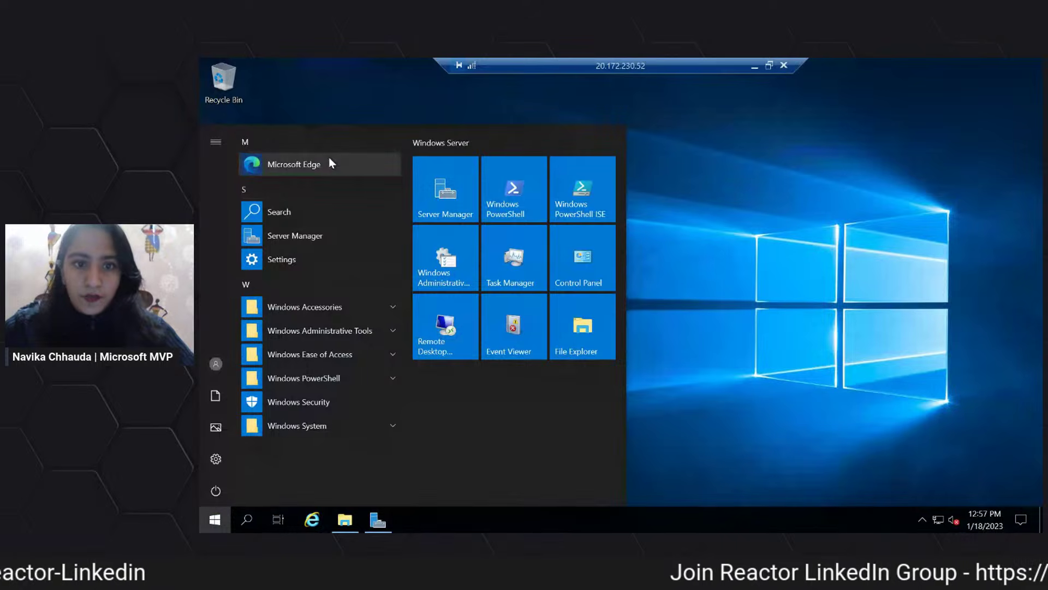
pyautogui.click(737, 208)
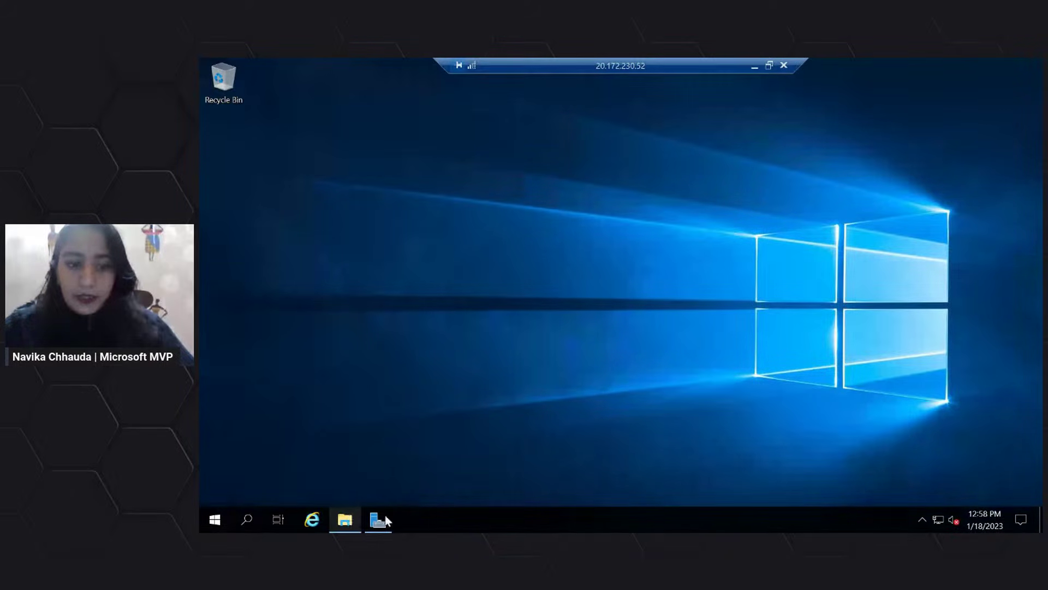
# Restore Server Manager to view its dashboard, and look over the server's program list again
pyautogui.moveTo(385, 522)
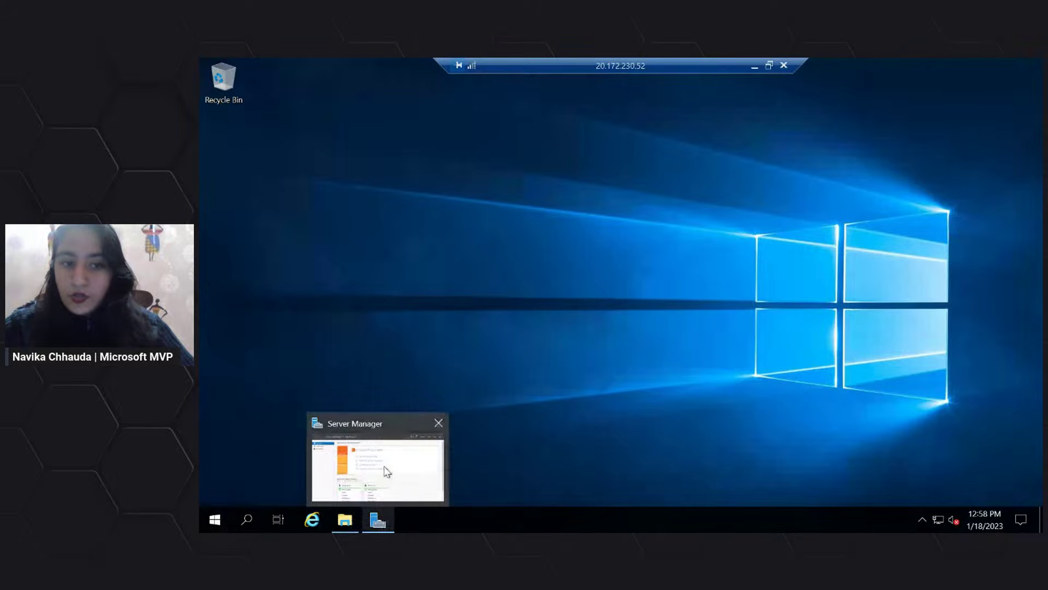
pyautogui.moveTo(387, 470)
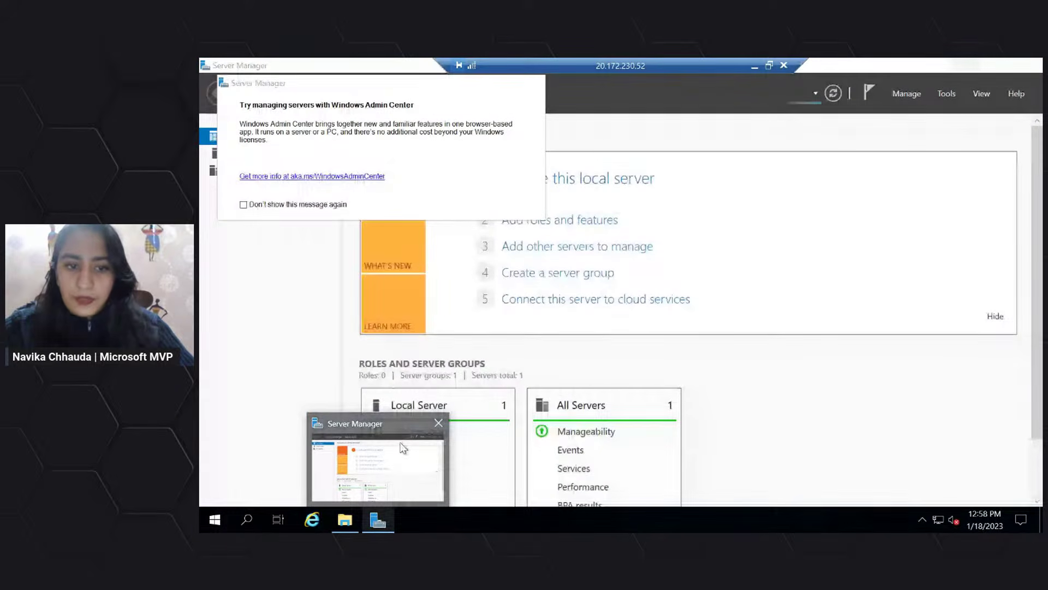
pyautogui.click(404, 448)
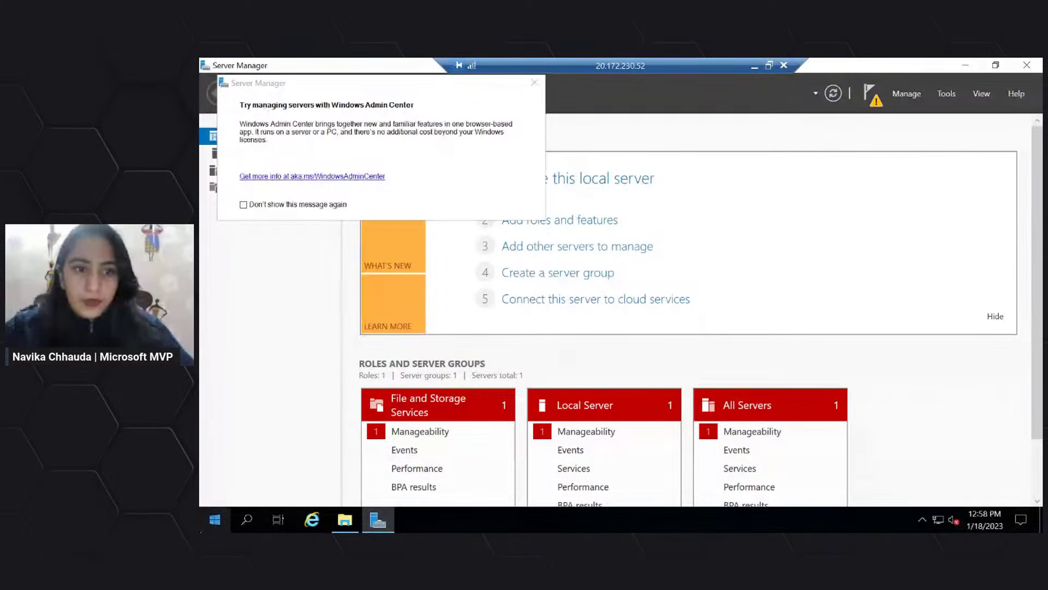
pyautogui.click(215, 520)
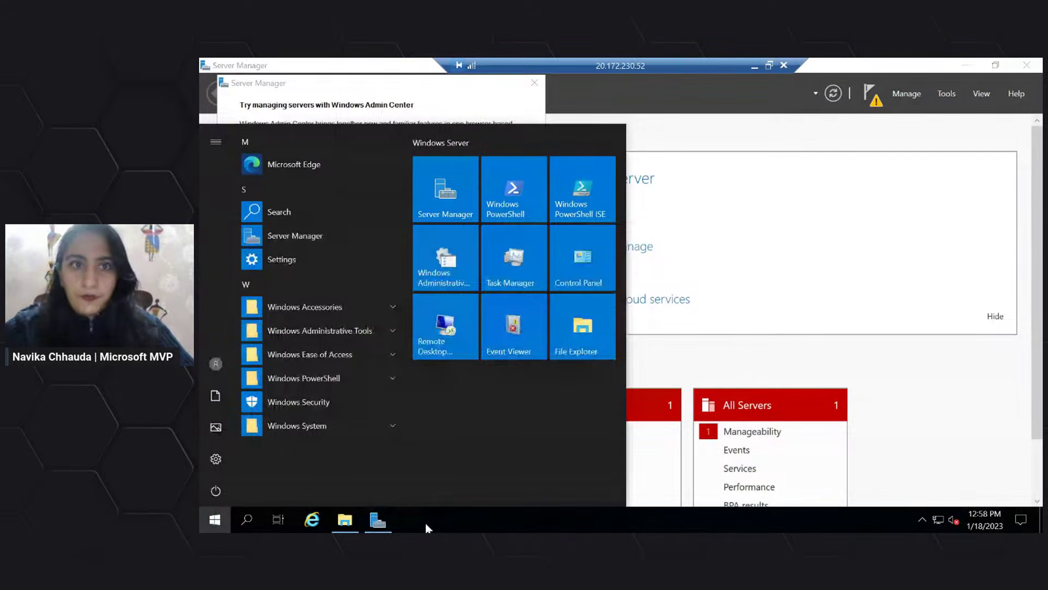
pyautogui.click(425, 523)
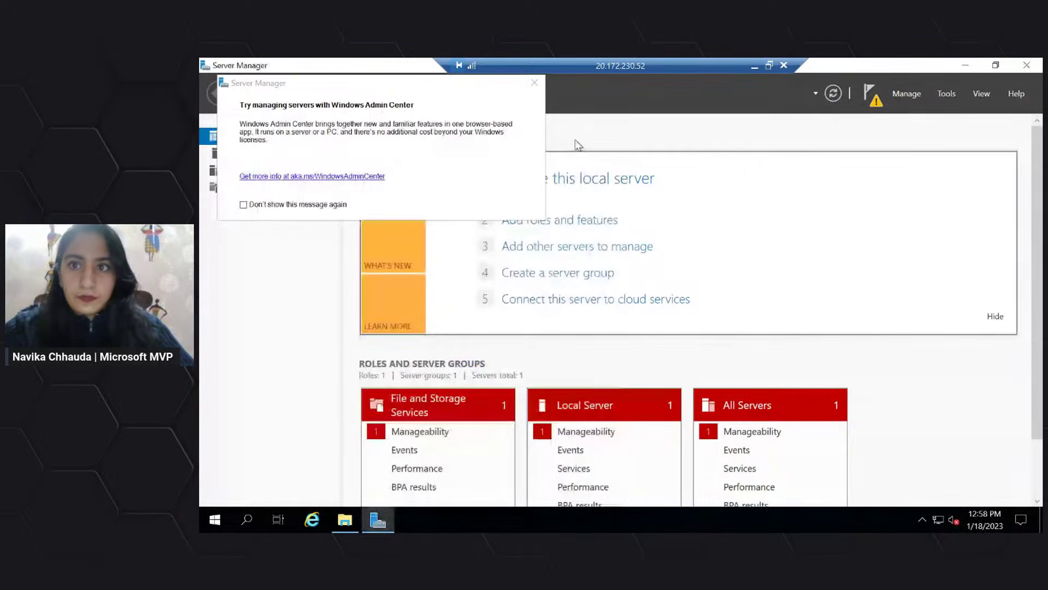
# Dismiss the Windows Admin Center message and begin adding roles to Demo-vm2 with a role-based or feature-based installation
pyautogui.click(533, 86)
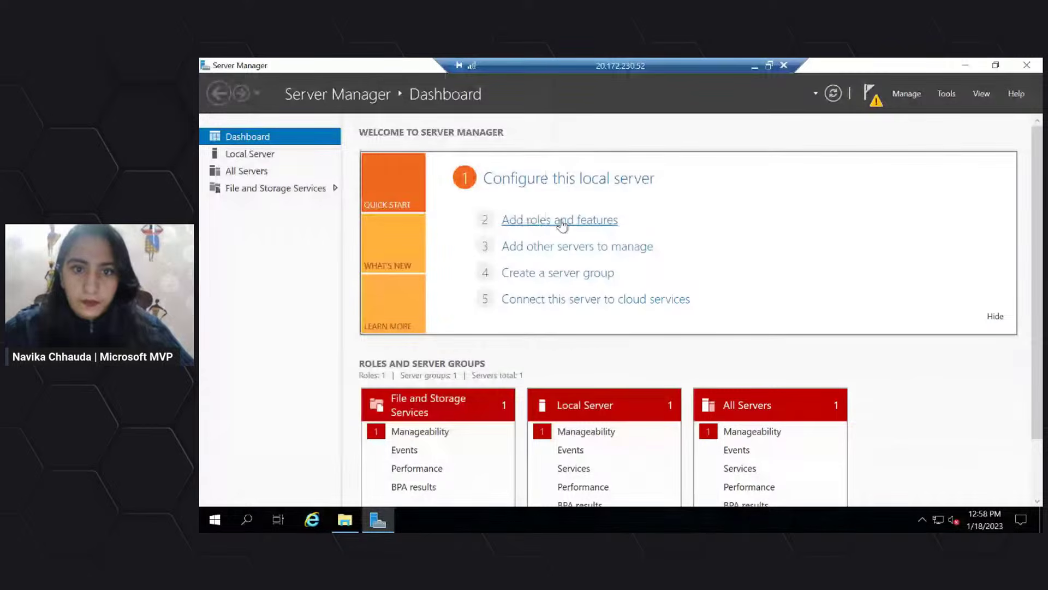
pyautogui.click(562, 221)
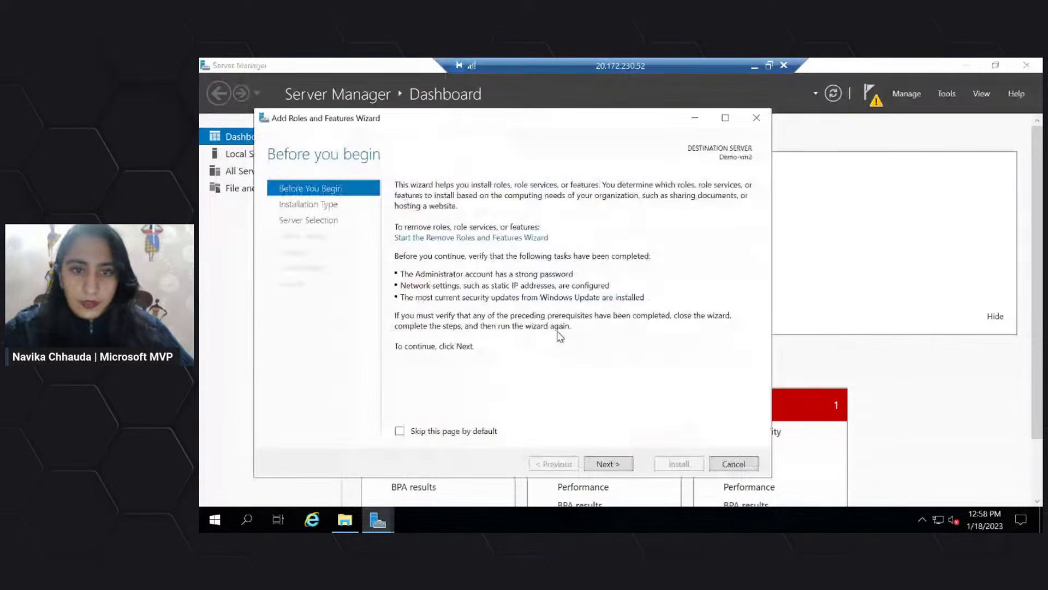
pyautogui.press('Return')
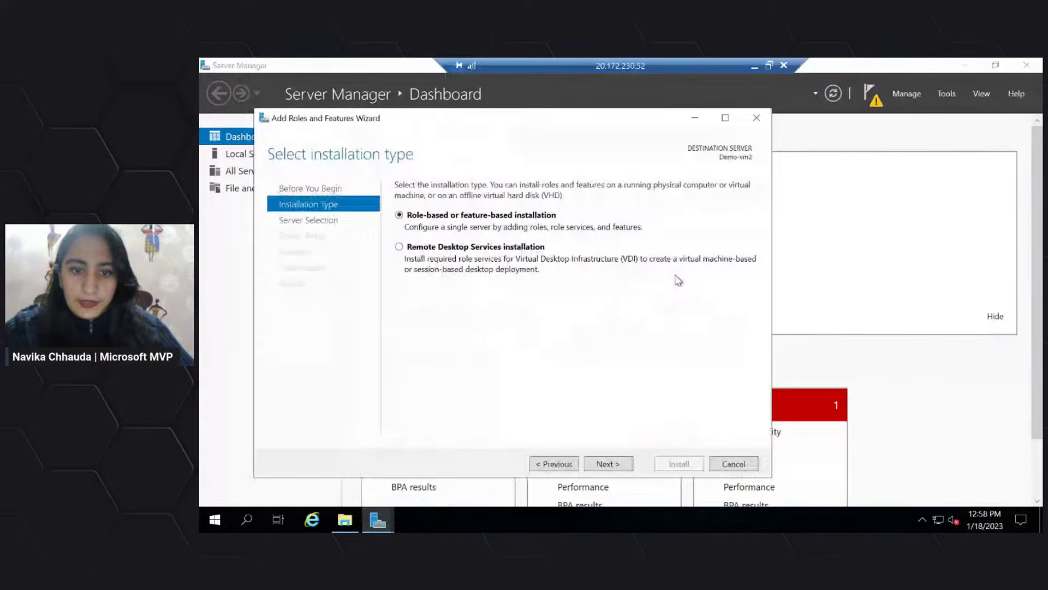
pyautogui.click(605, 463)
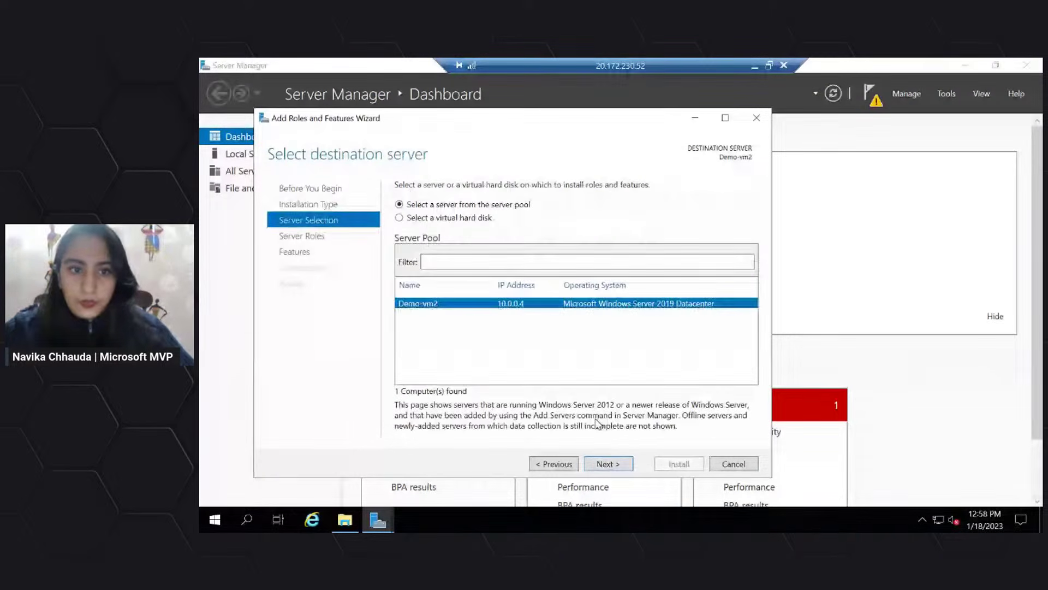
pyautogui.press('Return')
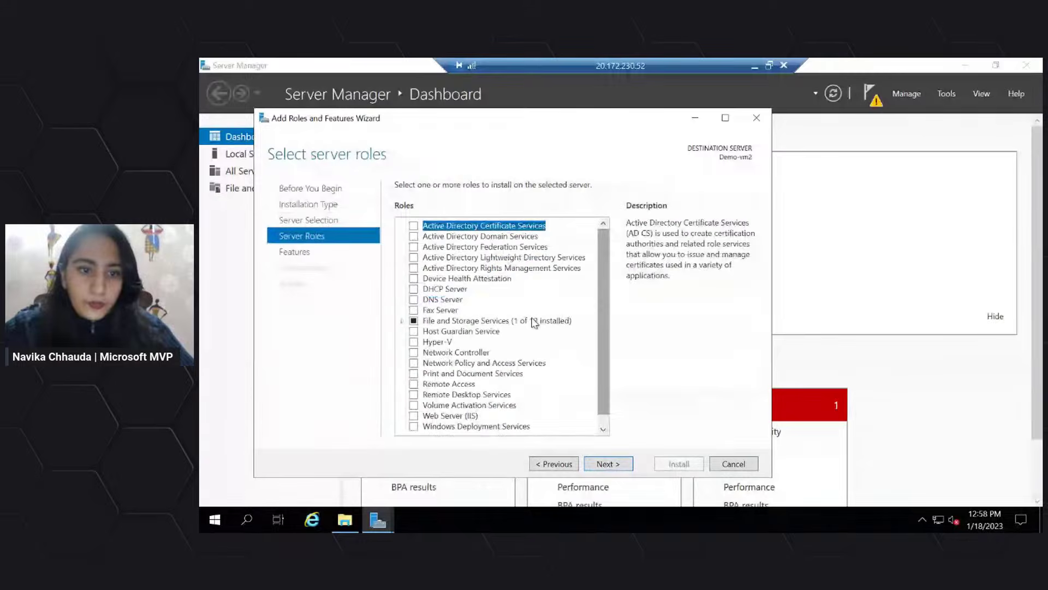
# Select the Web Server (IIS) role with its required management tools and install it with the default features and role services
pyautogui.click(414, 416)
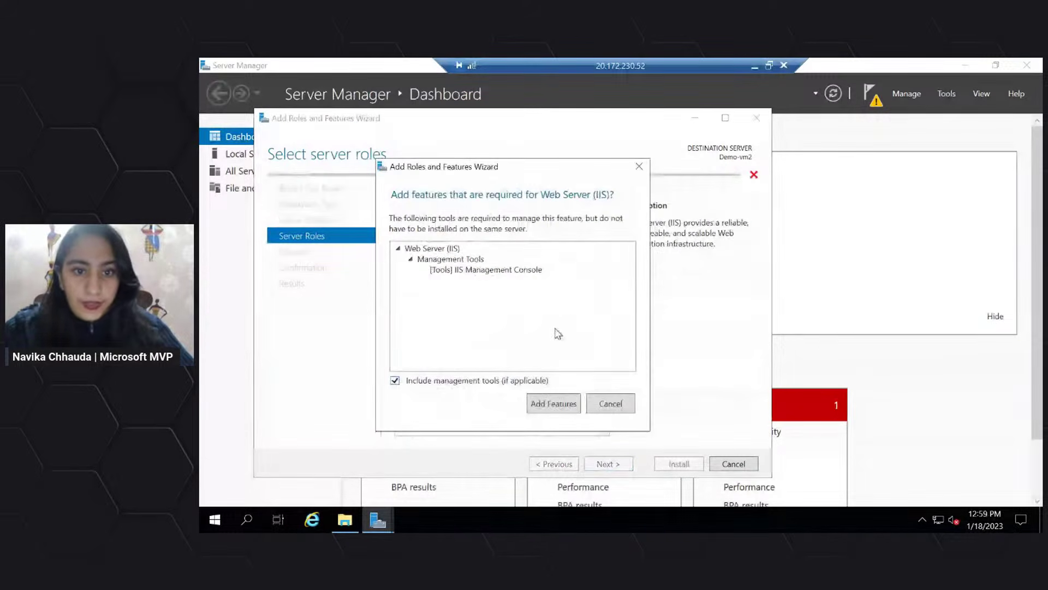
pyautogui.click(557, 402)
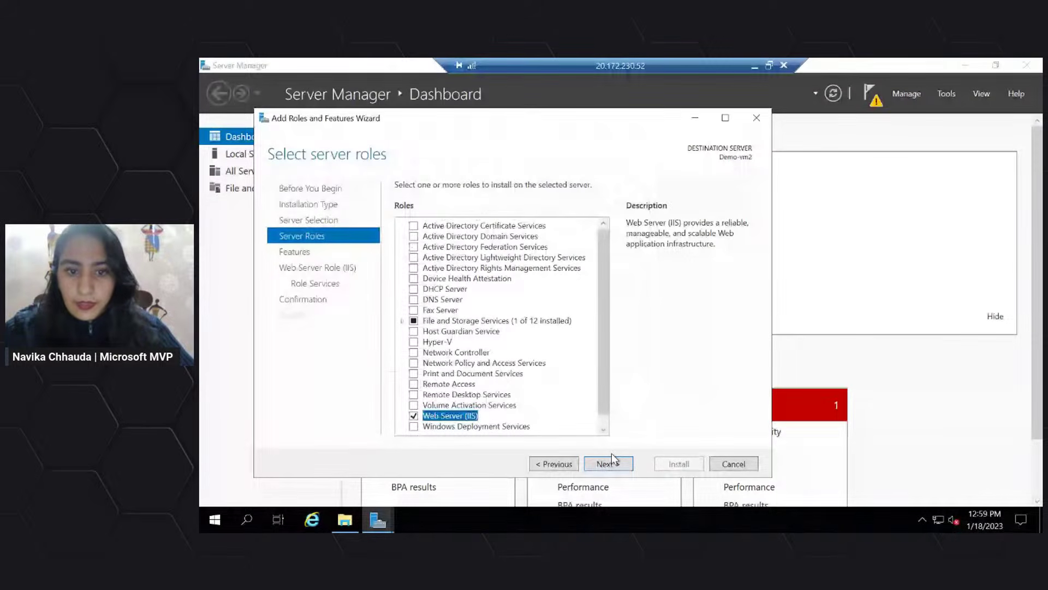
pyautogui.click(609, 464)
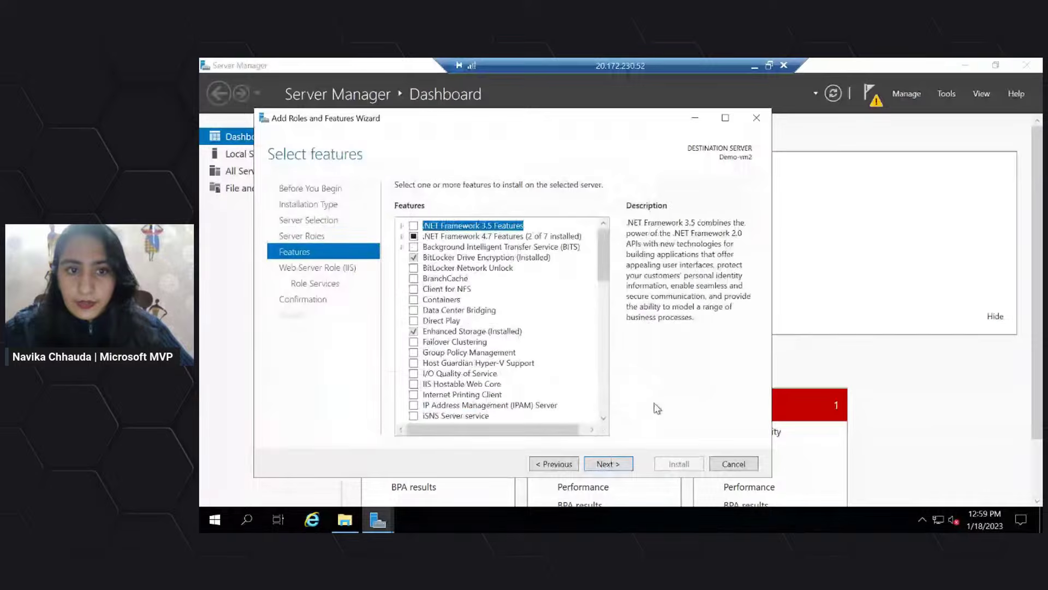
pyautogui.click(604, 465)
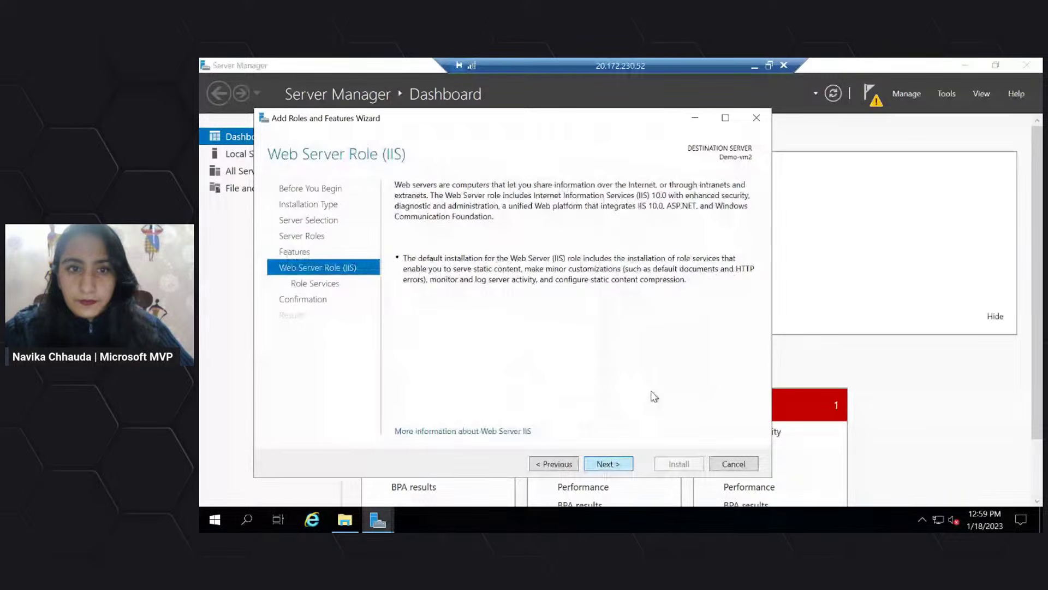
pyautogui.press('Return')
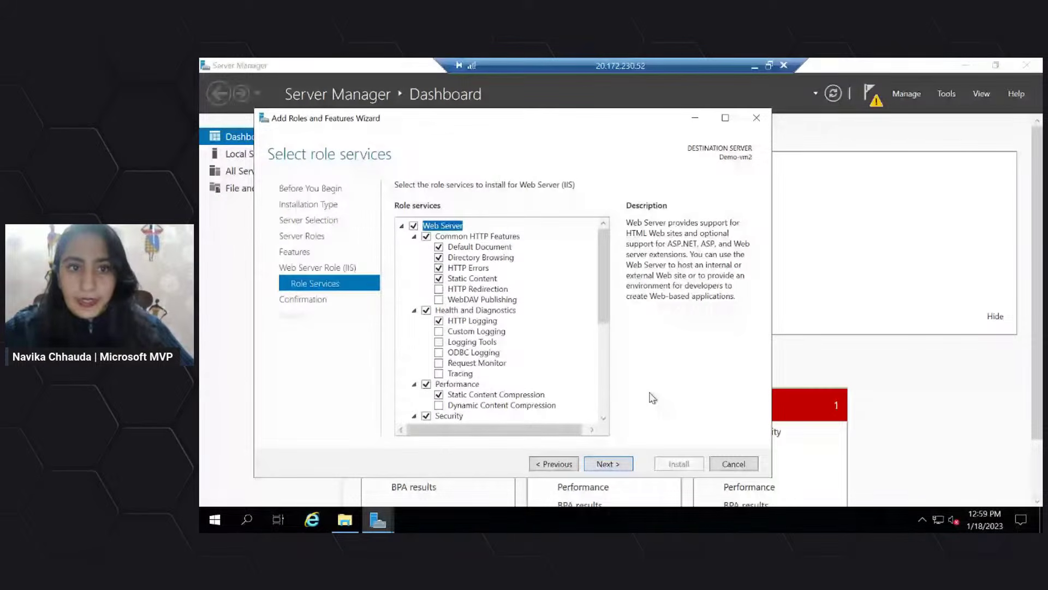
pyautogui.press('Return')
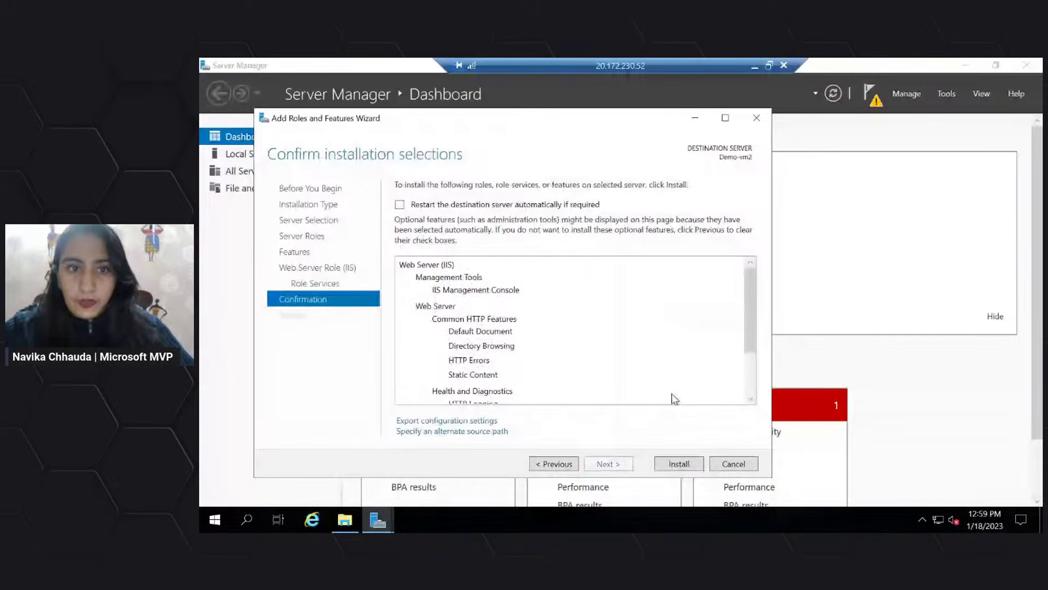
pyautogui.press('Return')
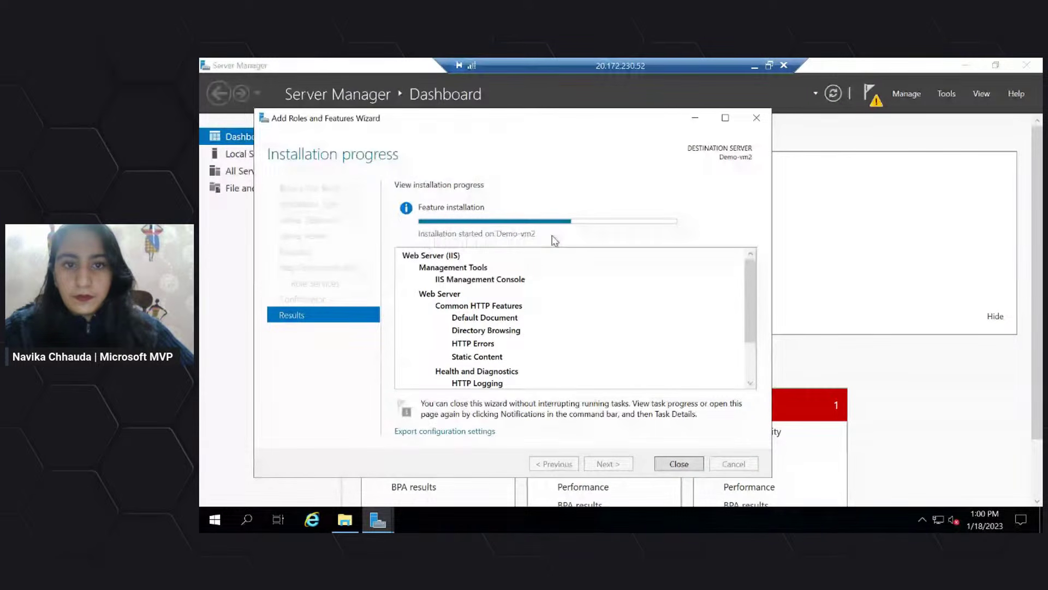
# Wait for the Web Server (IIS) installation to finish, close the wizard and minimise Server Manager
pyautogui.moveTo(521, 226)
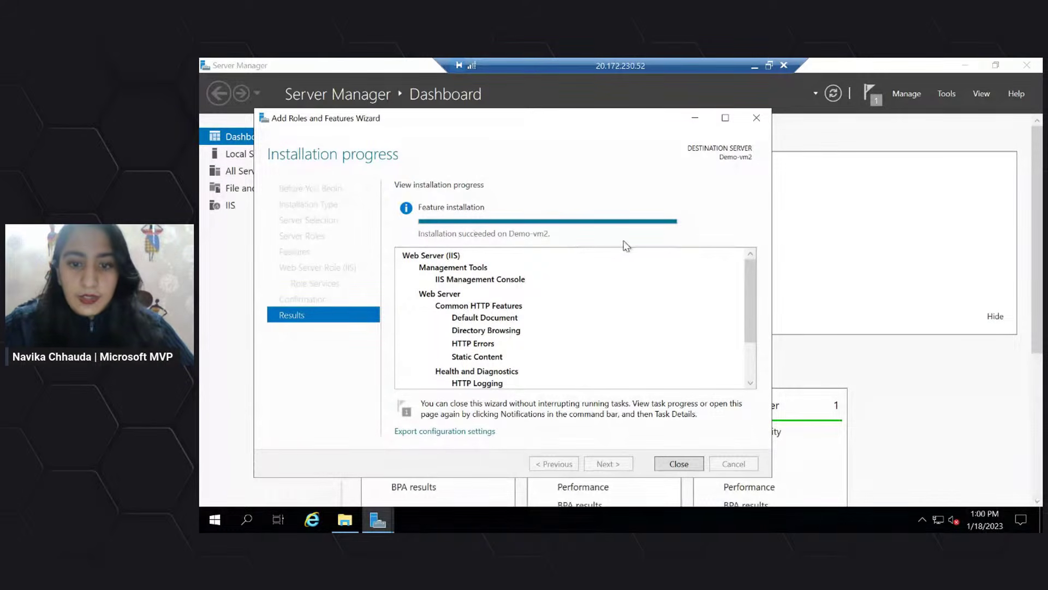
pyautogui.click(676, 463)
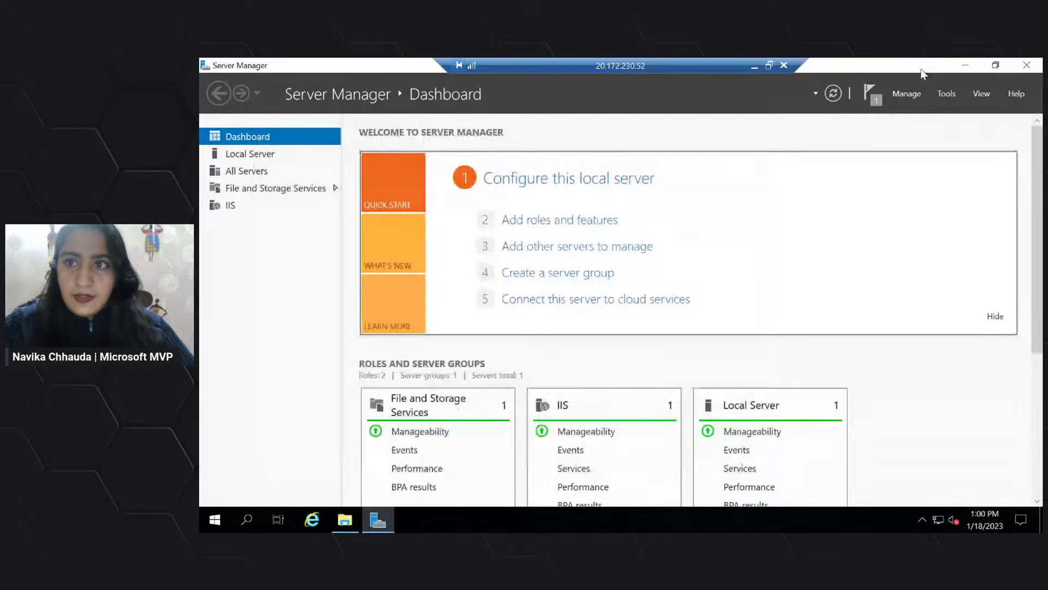
pyautogui.click(971, 65)
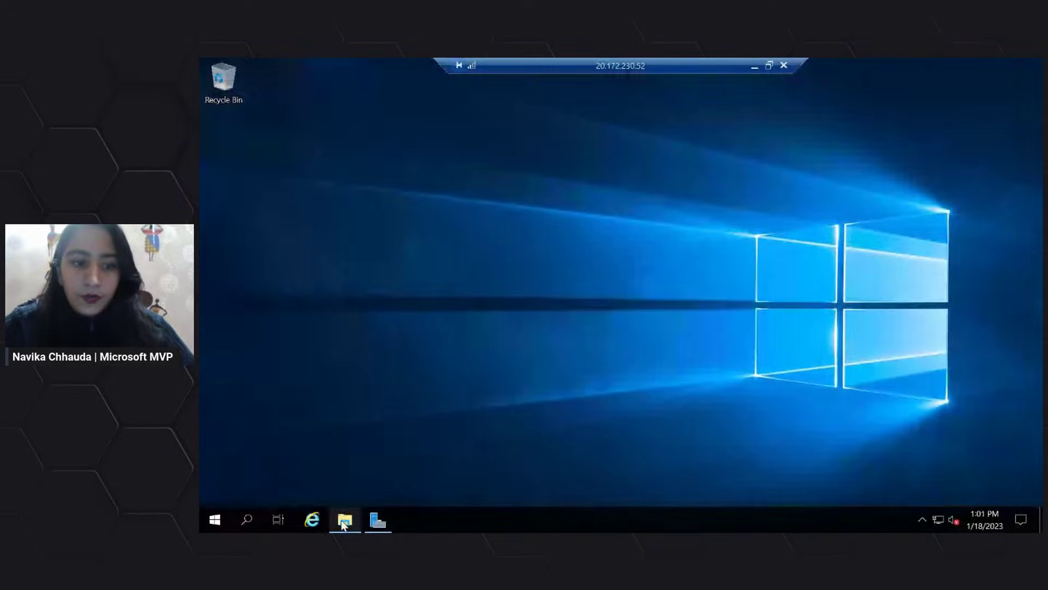
# Browse to C:\inetpub\wwwroot in a maximised File Explorer window and delete both iisstart files
pyautogui.moveTo(343, 523)
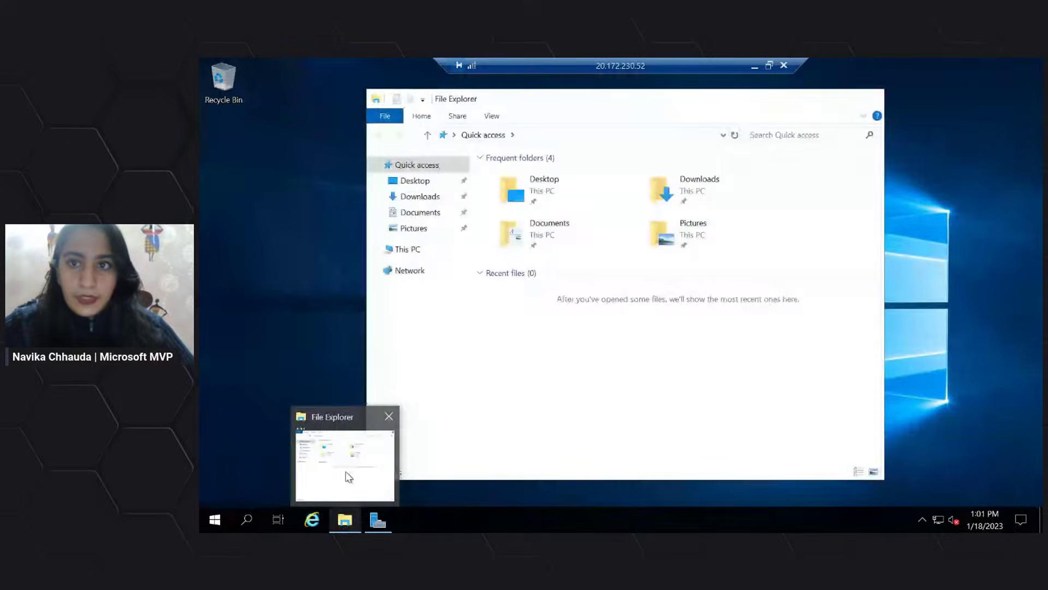
pyautogui.click(349, 477)
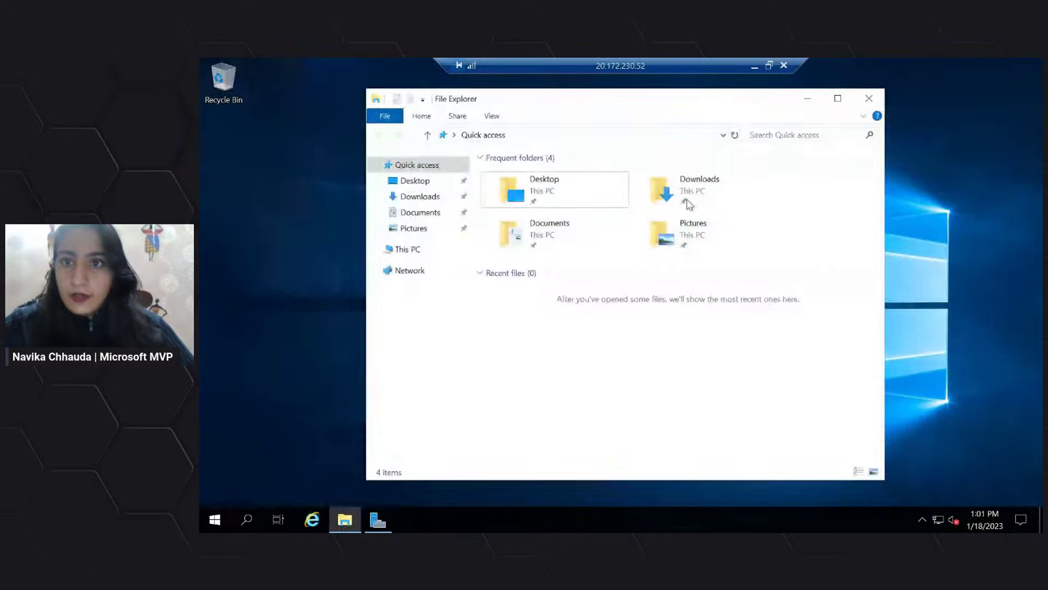
pyautogui.click(837, 99)
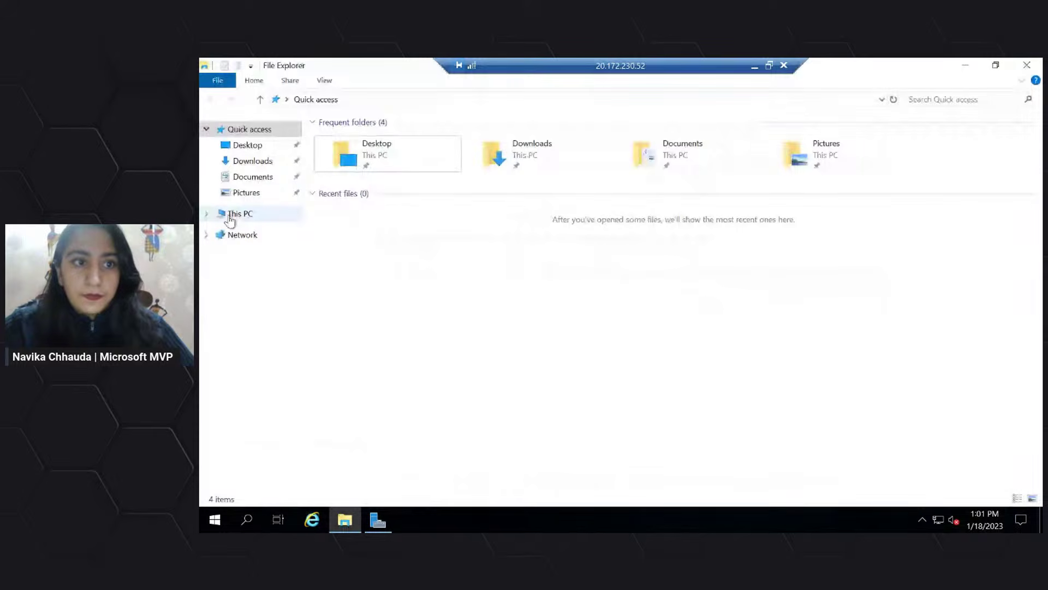
pyautogui.click(230, 217)
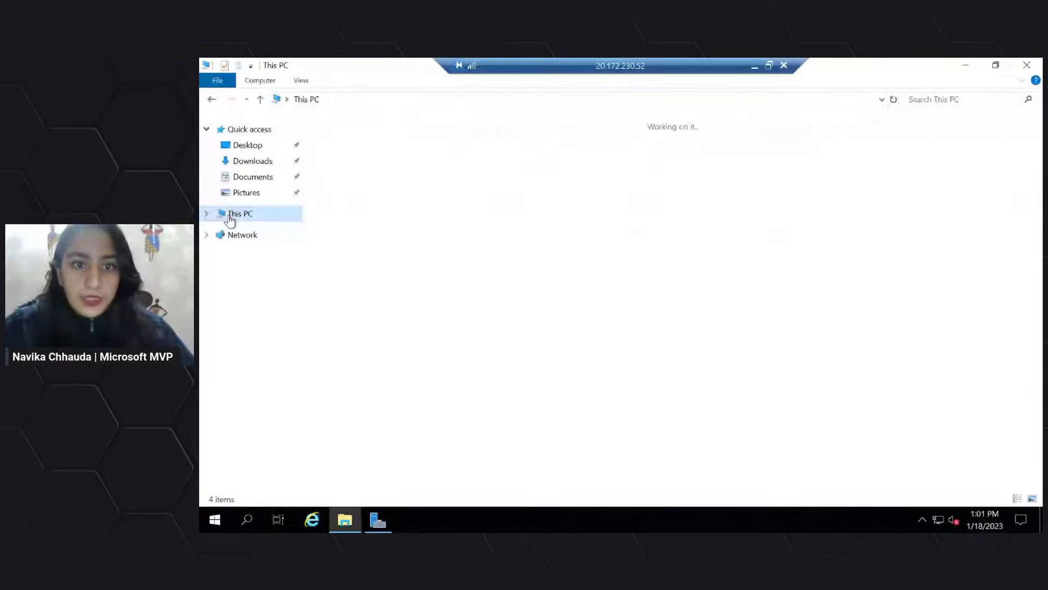
pyautogui.doubleClick(377, 233)
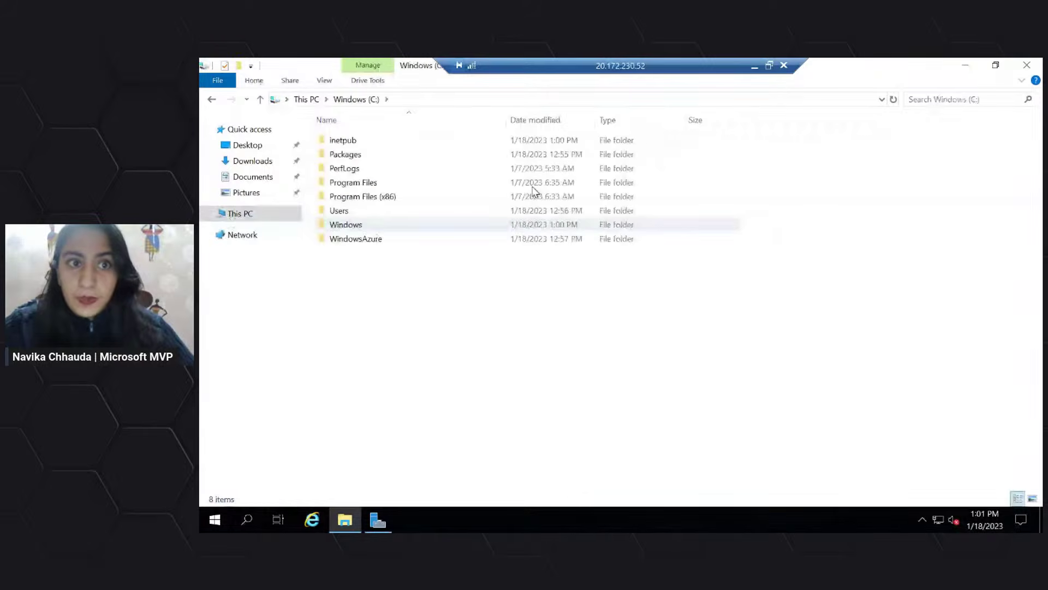
pyautogui.click(380, 143)
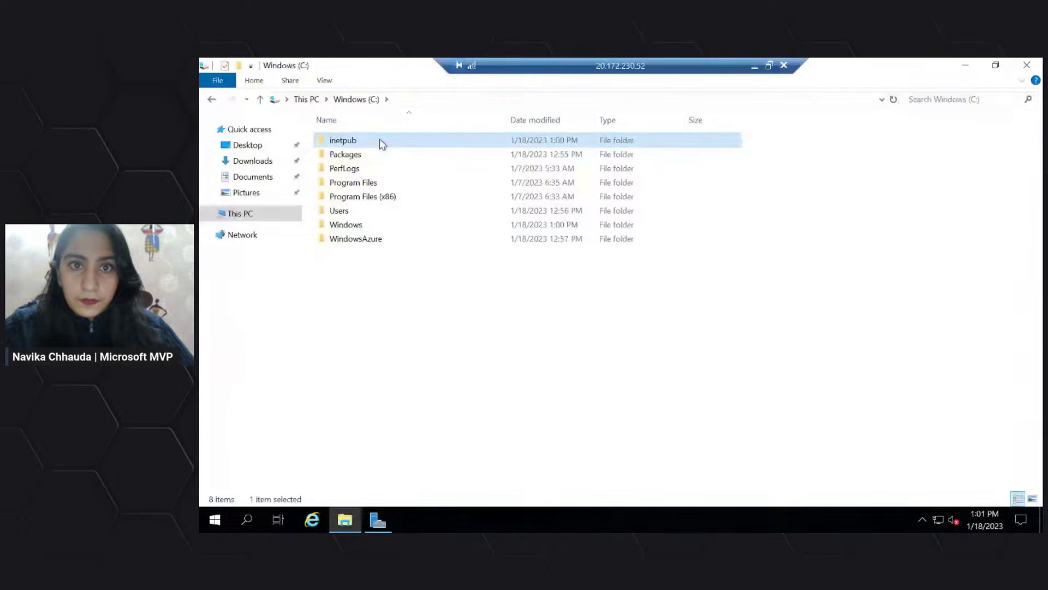
pyautogui.doubleClick(381, 143)
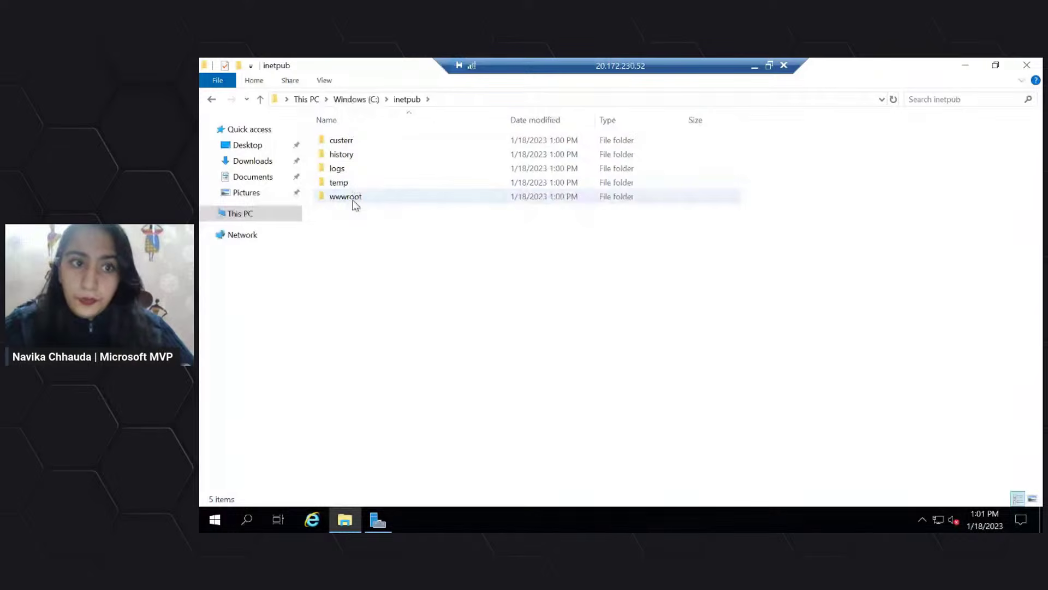
pyautogui.doubleClick(353, 200)
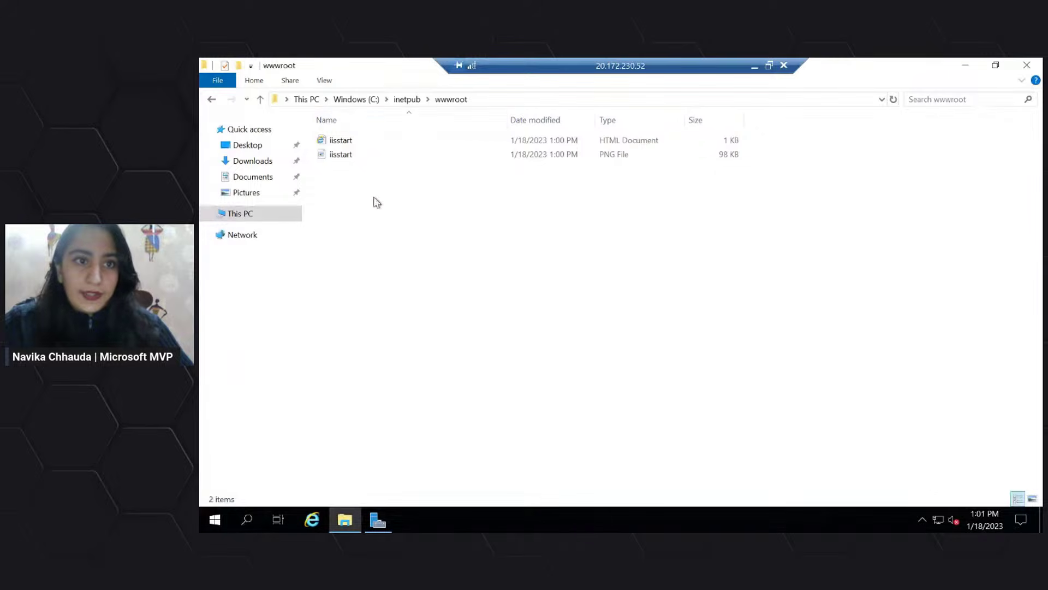
pyautogui.moveTo(374, 197); pyautogui.dragTo(337, 133)
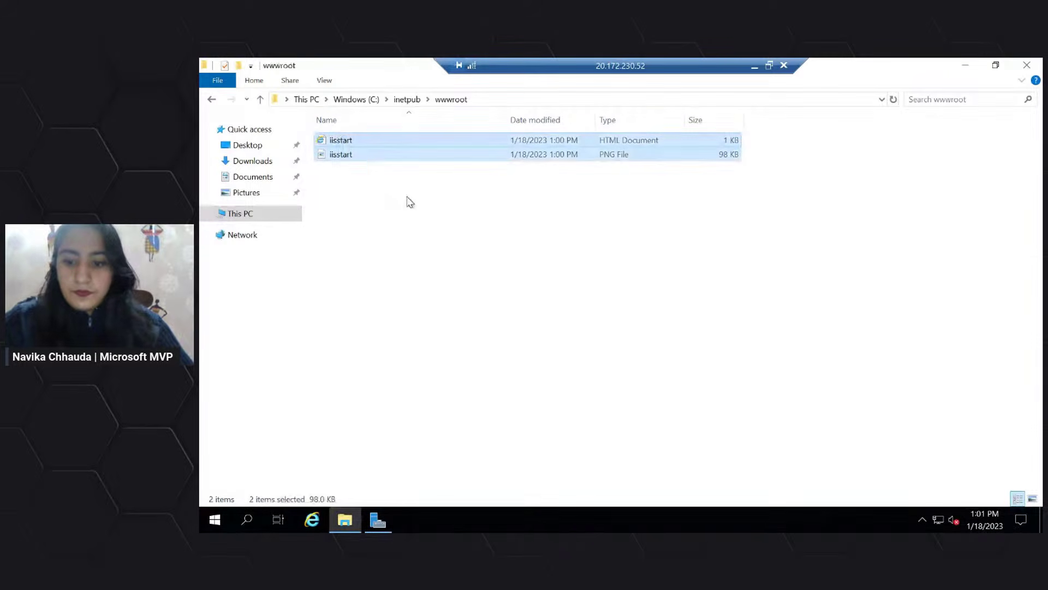
pyautogui.press('Delete')
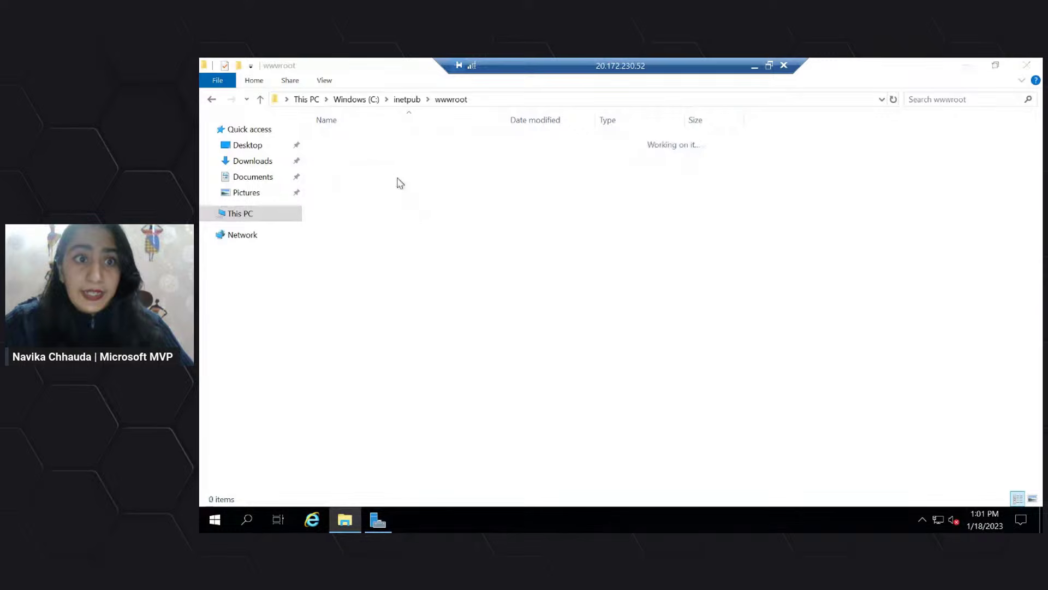
# Create a new text document named index.html in the wwwroot folder
pyautogui.rightClick(352, 149)
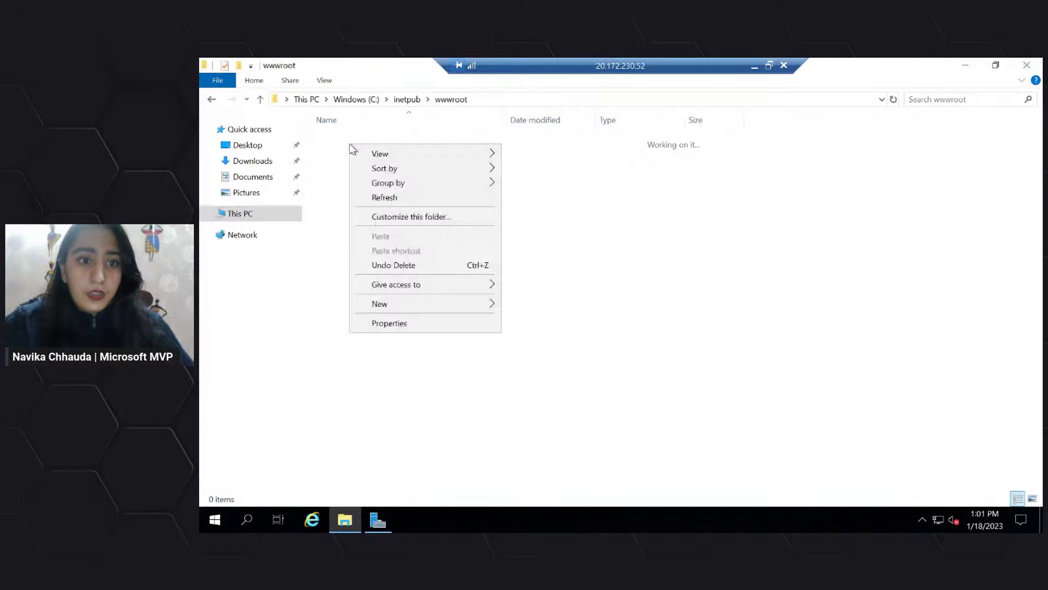
pyautogui.moveTo(414, 308)
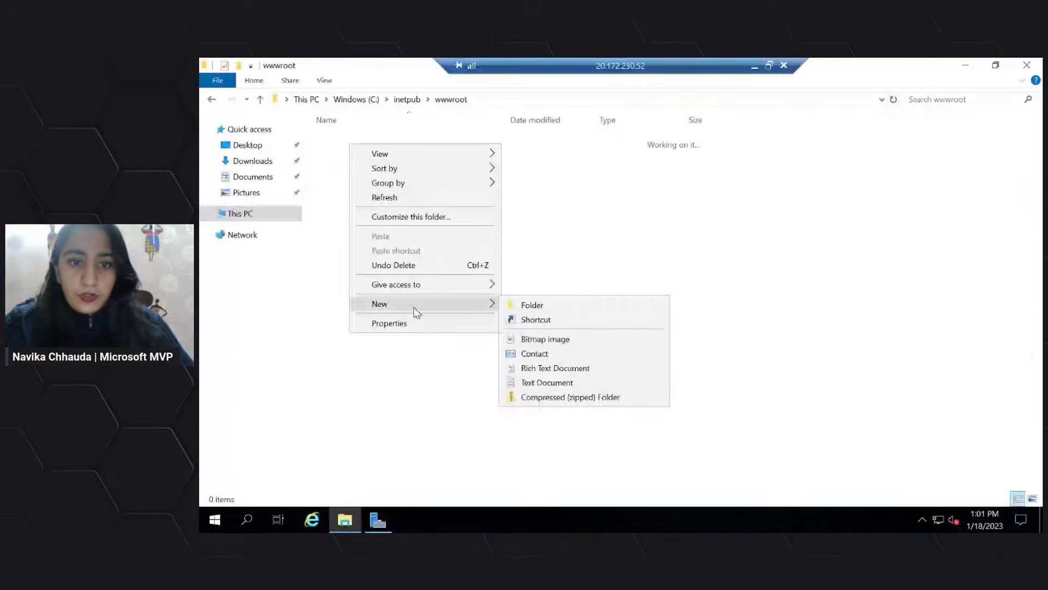
pyautogui.click(542, 384)
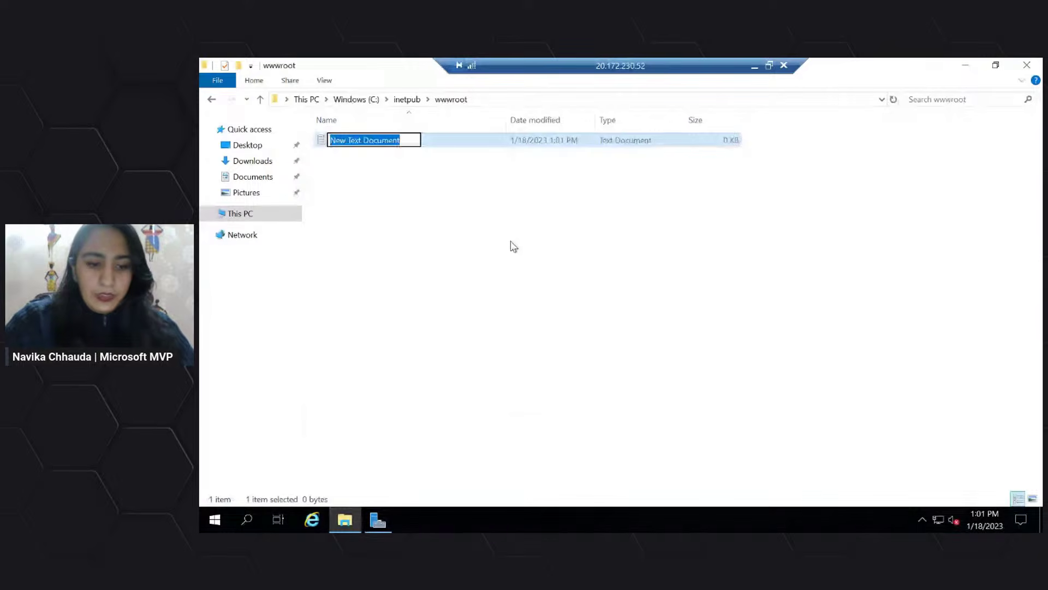
pyautogui.write('index.html')
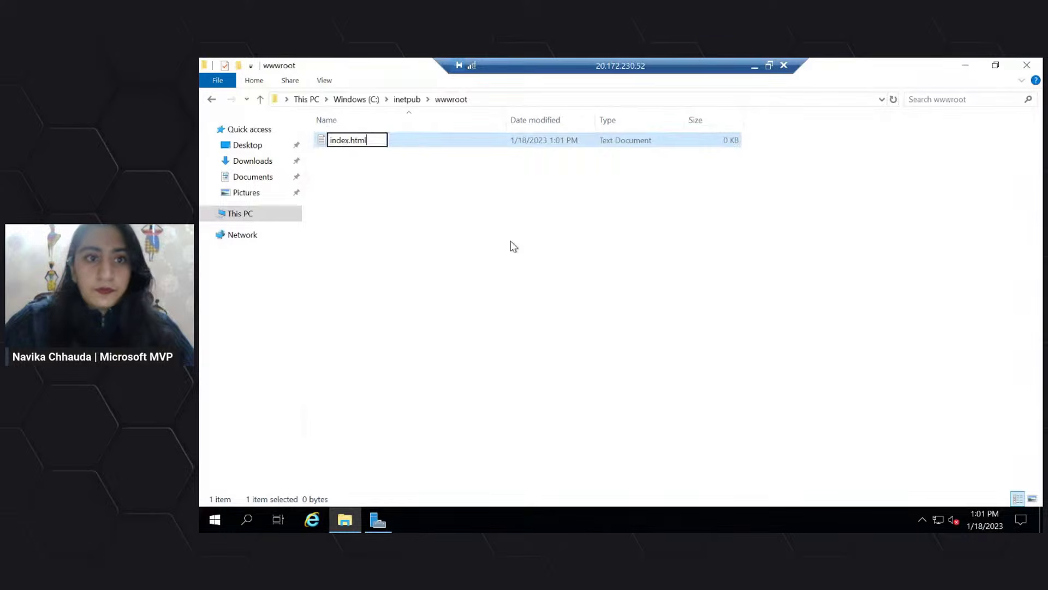
pyautogui.press('Return')
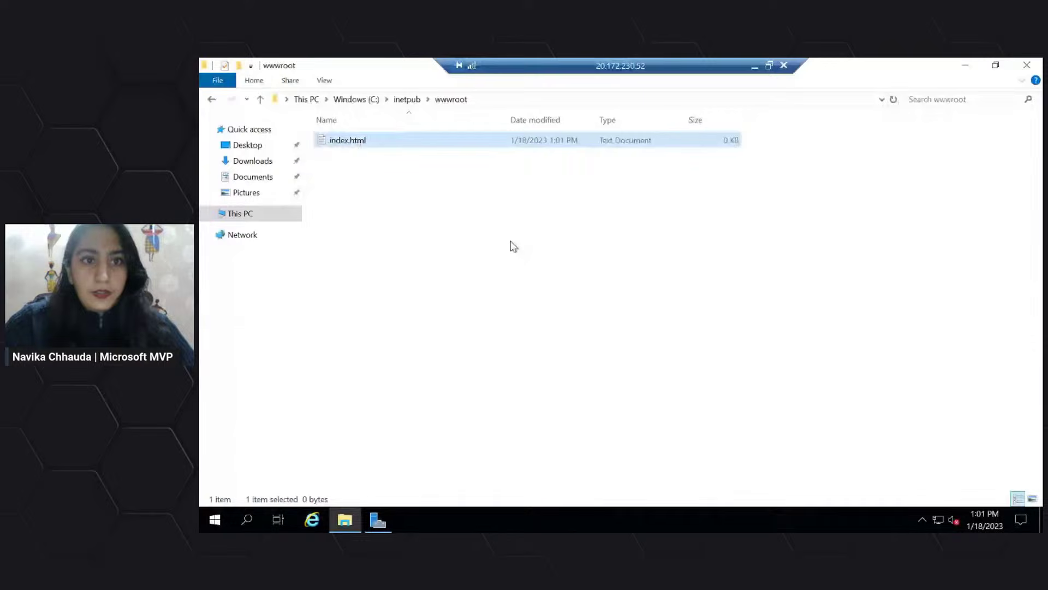
# Open index.html in Notepad and enter the text "Welcome to today's session!"
pyautogui.doubleClick(416, 144)
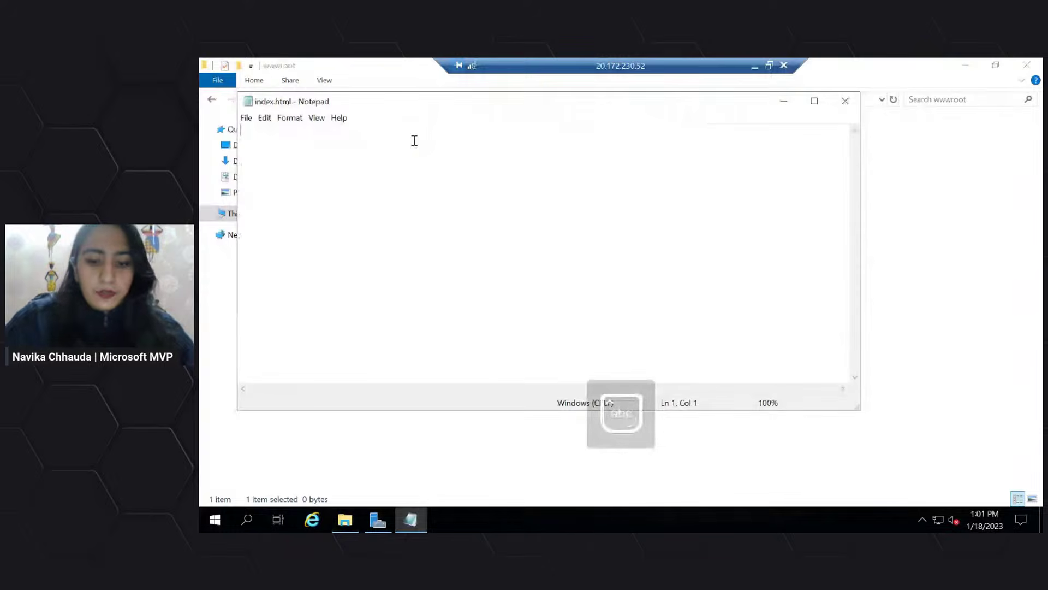
pyautogui.write('Welco')
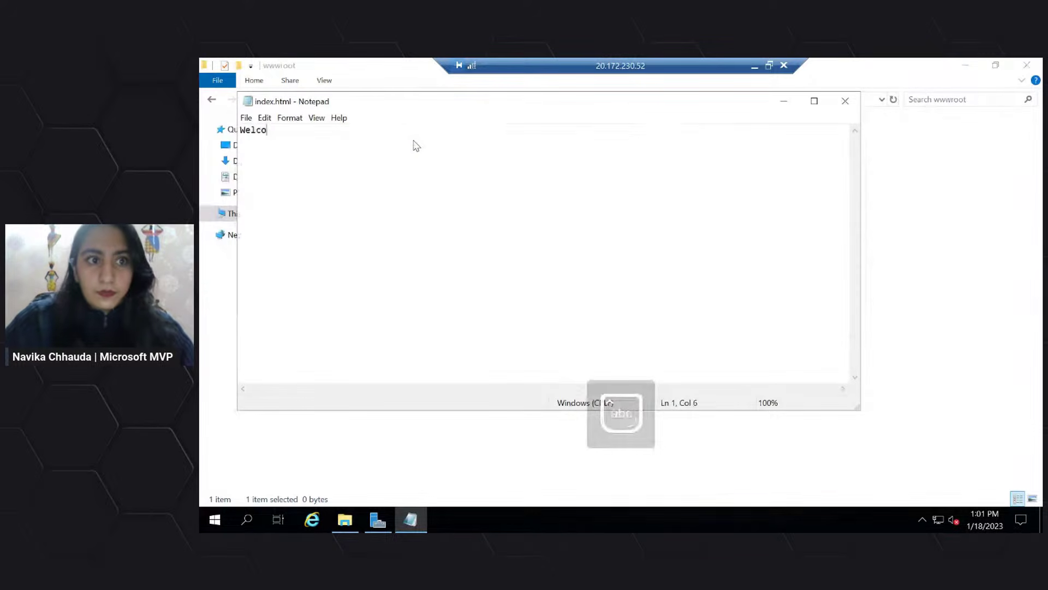
pyautogui.write('me to')
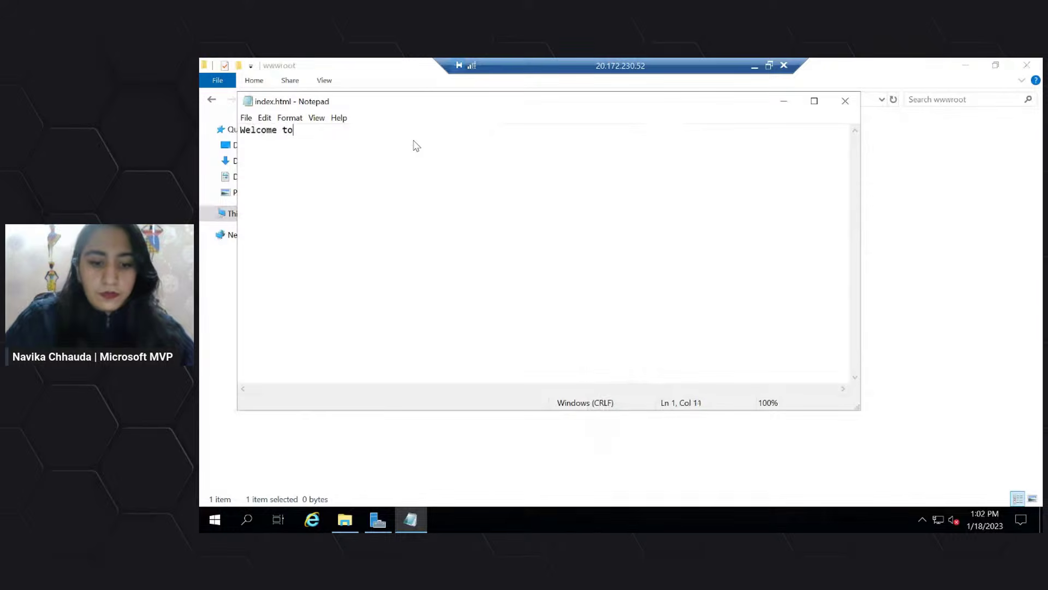
pyautogui.write(" today's")
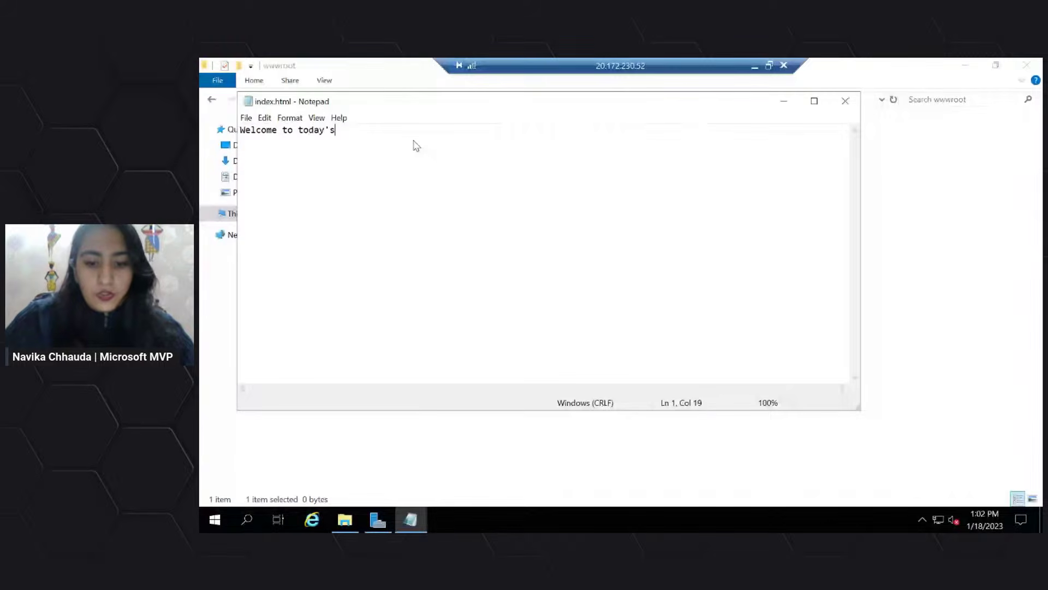
pyautogui.write(' session')
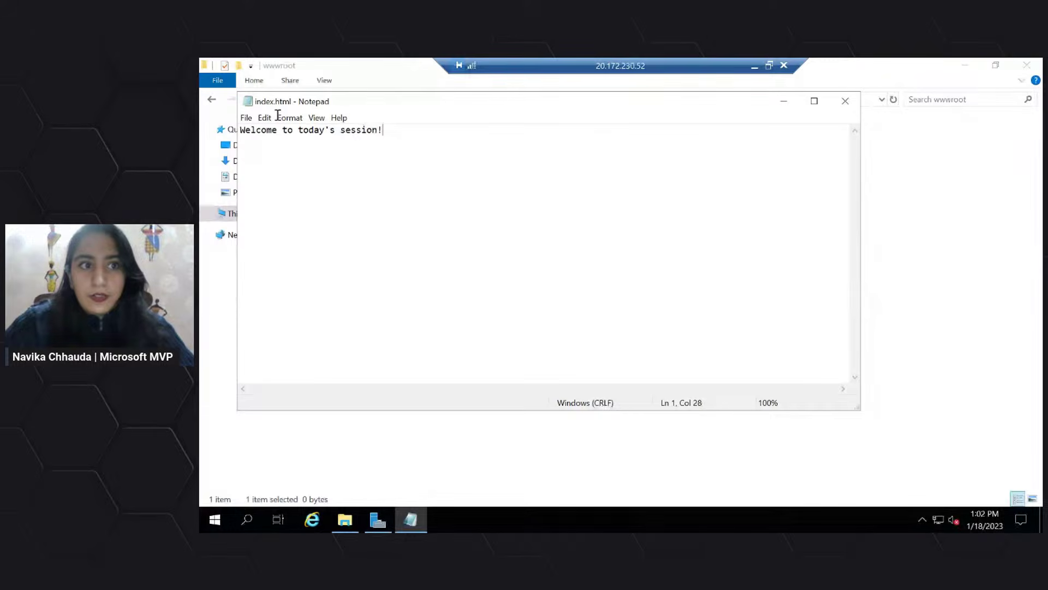
# Save the welcome text in index.html and close Notepad
pyautogui.click(247, 118)
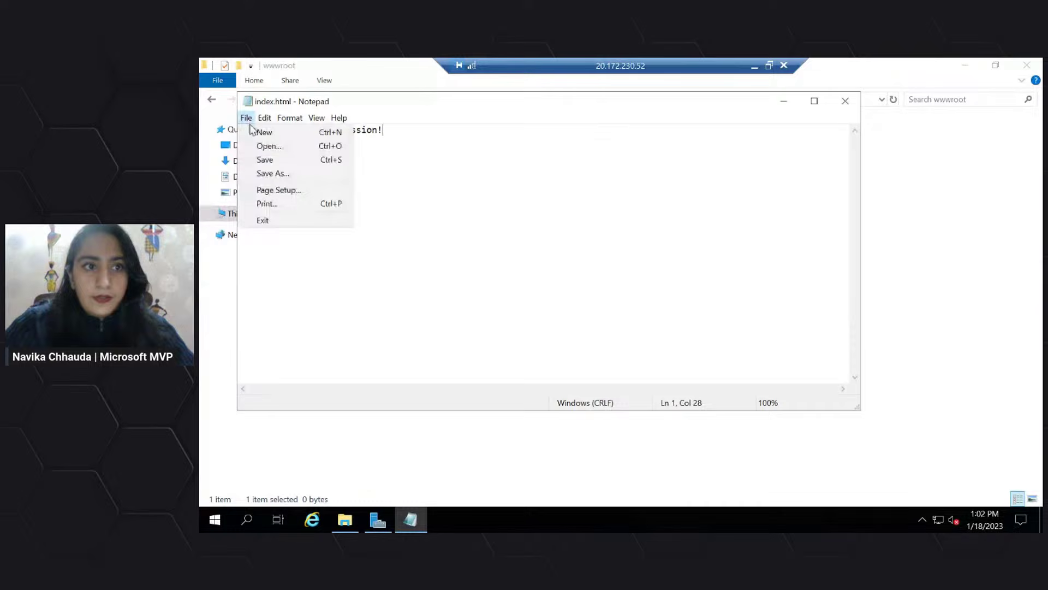
pyautogui.click(266, 161)
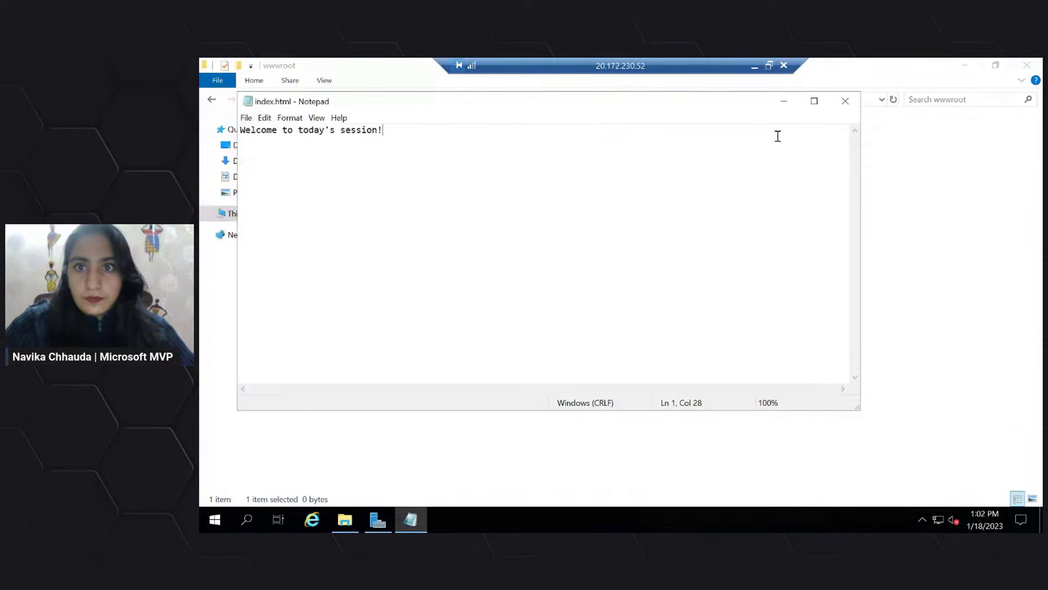
pyautogui.click(845, 101)
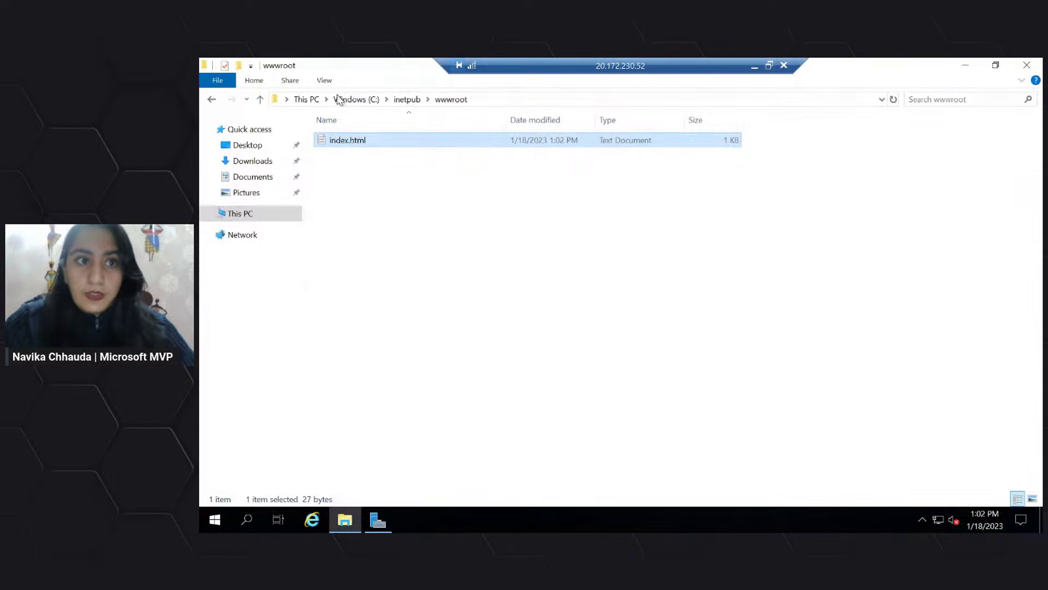
# Show file name extensions in the wwwroot folder and rename index.html.txt to index.html, accepting the extension change
pyautogui.click(324, 80)
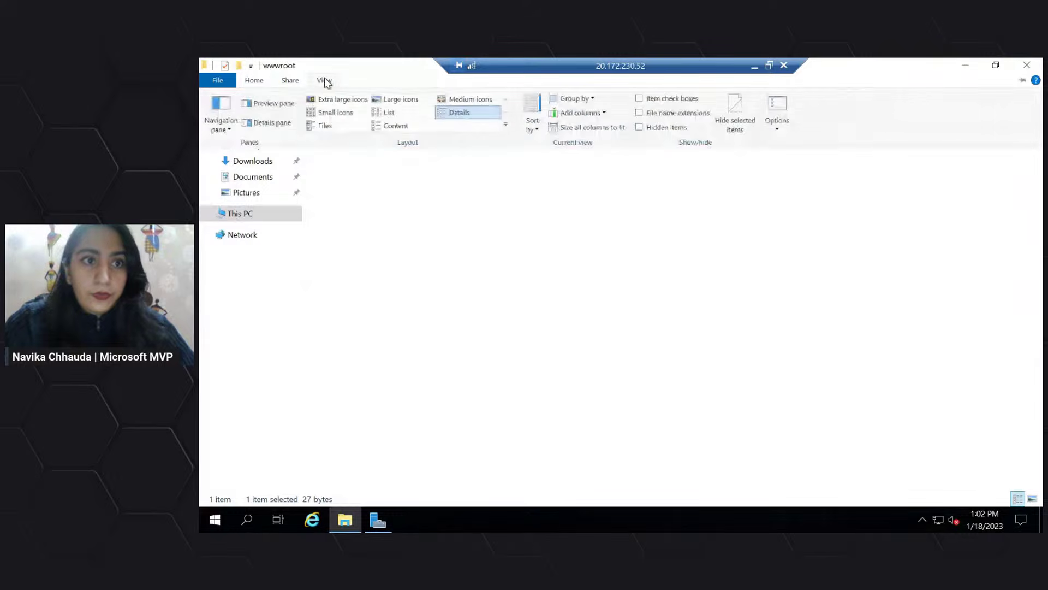
pyautogui.click(640, 113)
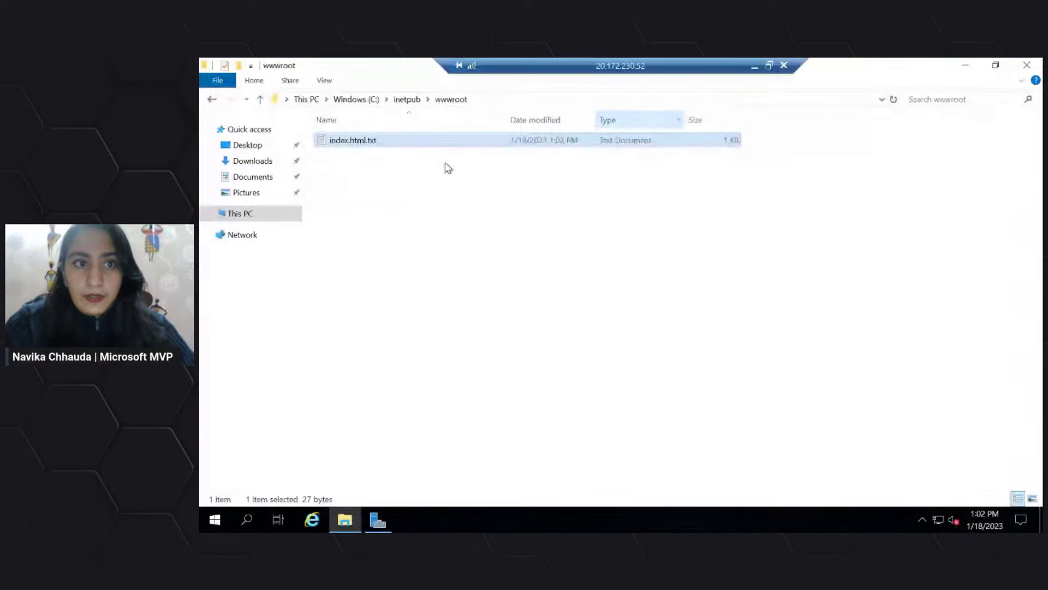
pyautogui.rightClick(387, 142)
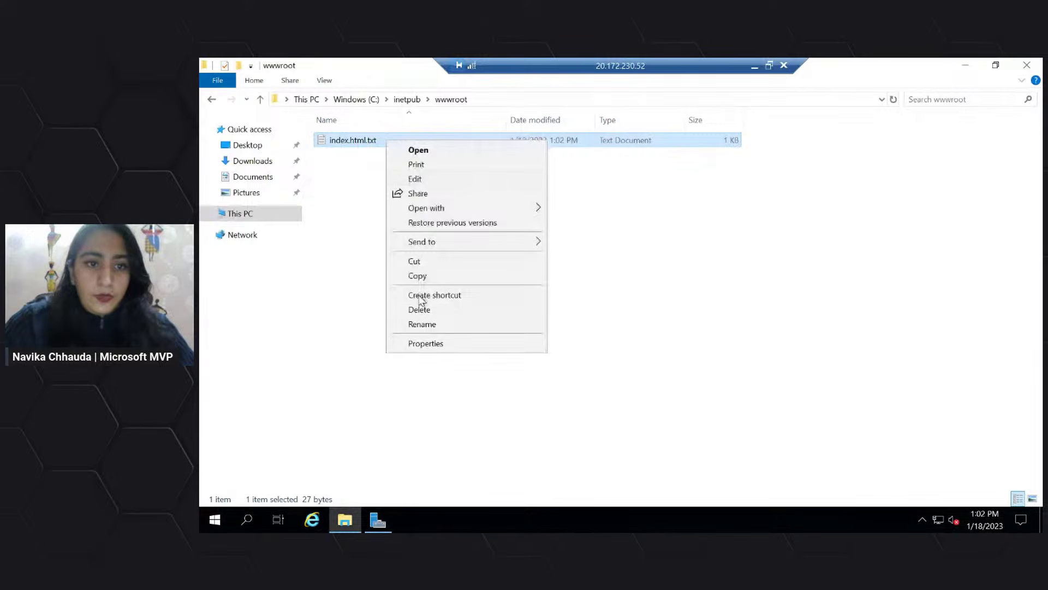
pyautogui.click(422, 325)
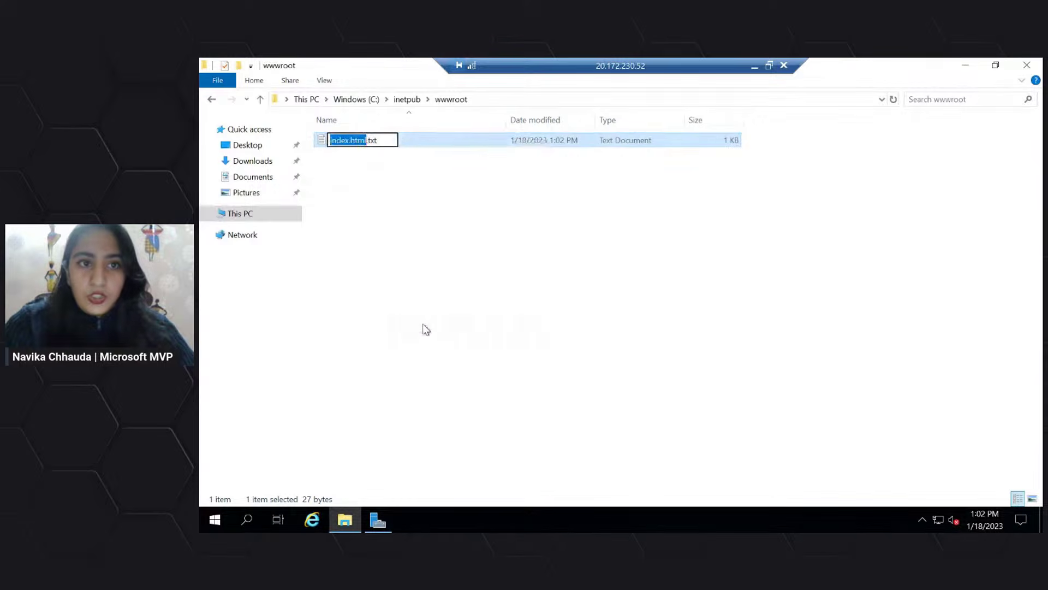
pyautogui.click(381, 141)
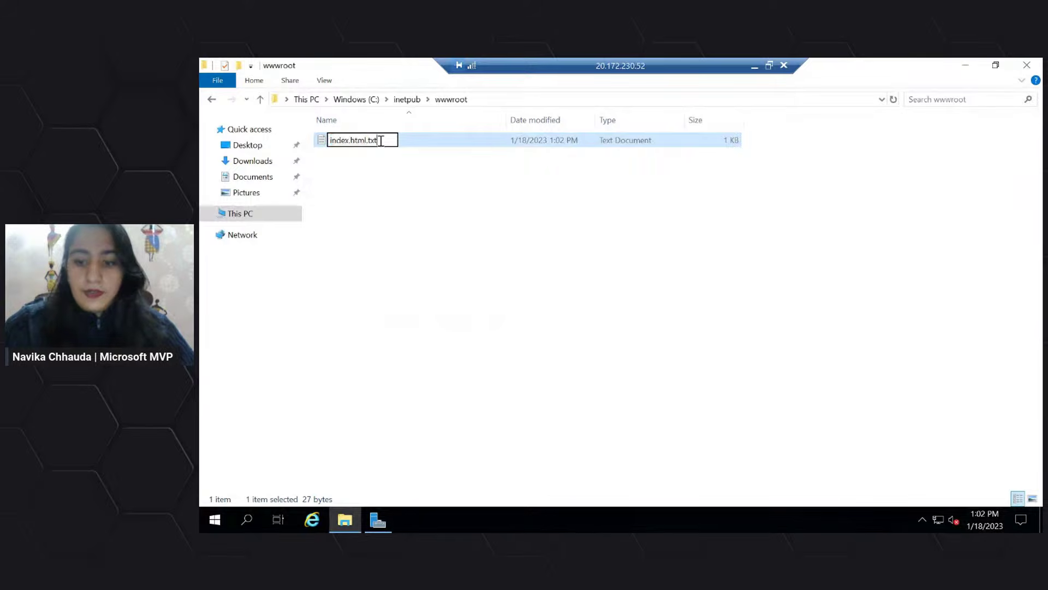
pyautogui.press('BackSpace')
pyautogui.press('BackSpace')
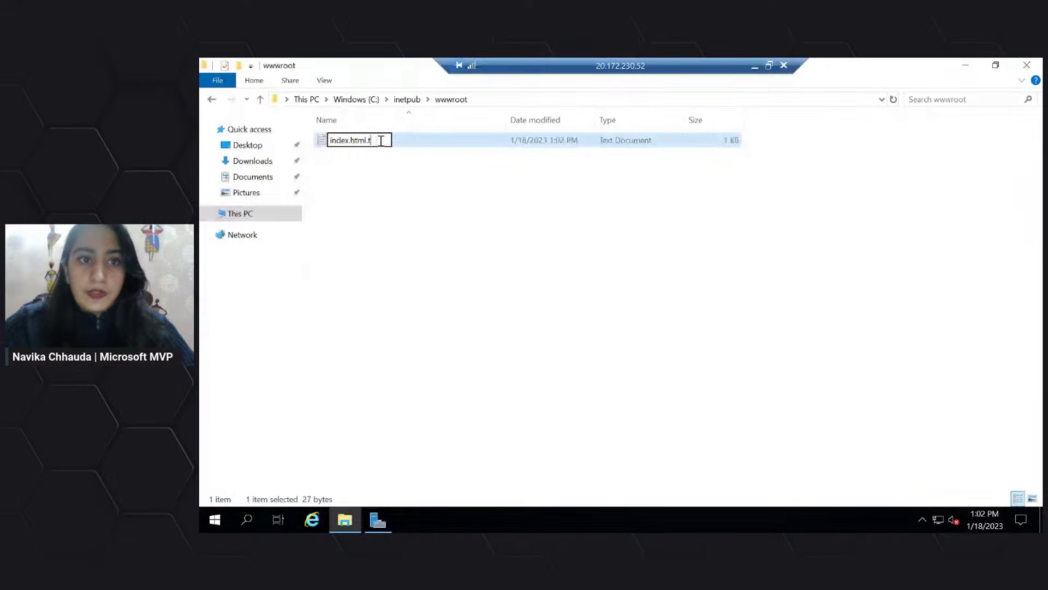
pyautogui.press('BackSpace')
pyautogui.press('BackSpace')
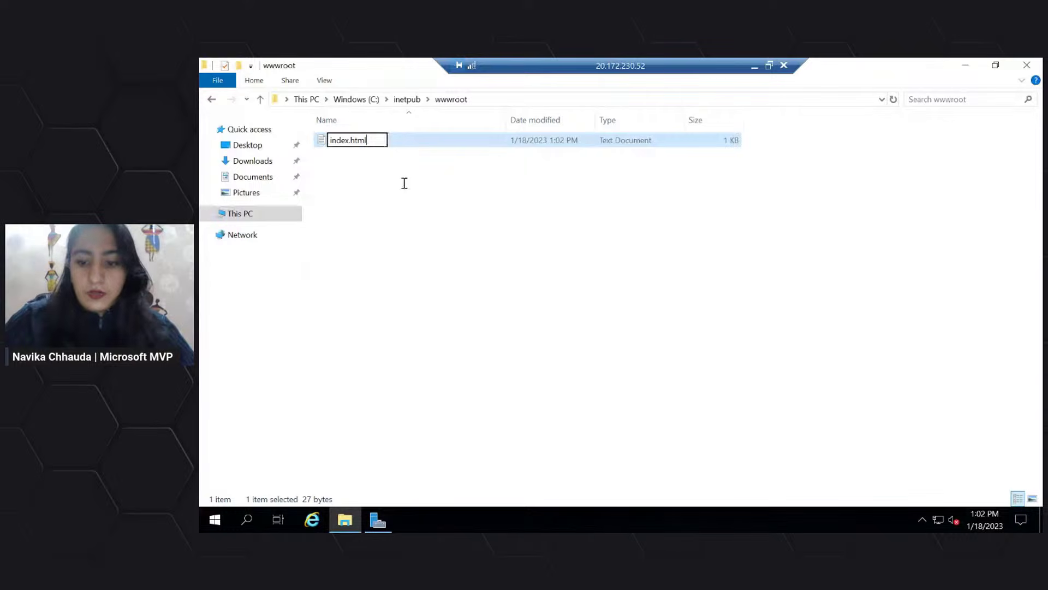
pyautogui.press('Return')
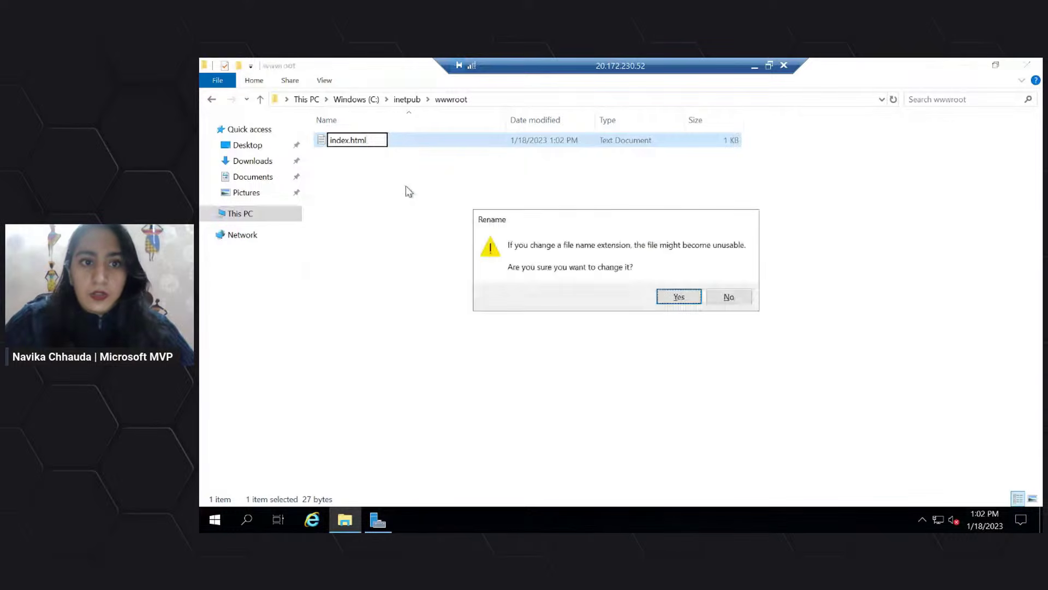
pyautogui.click(680, 296)
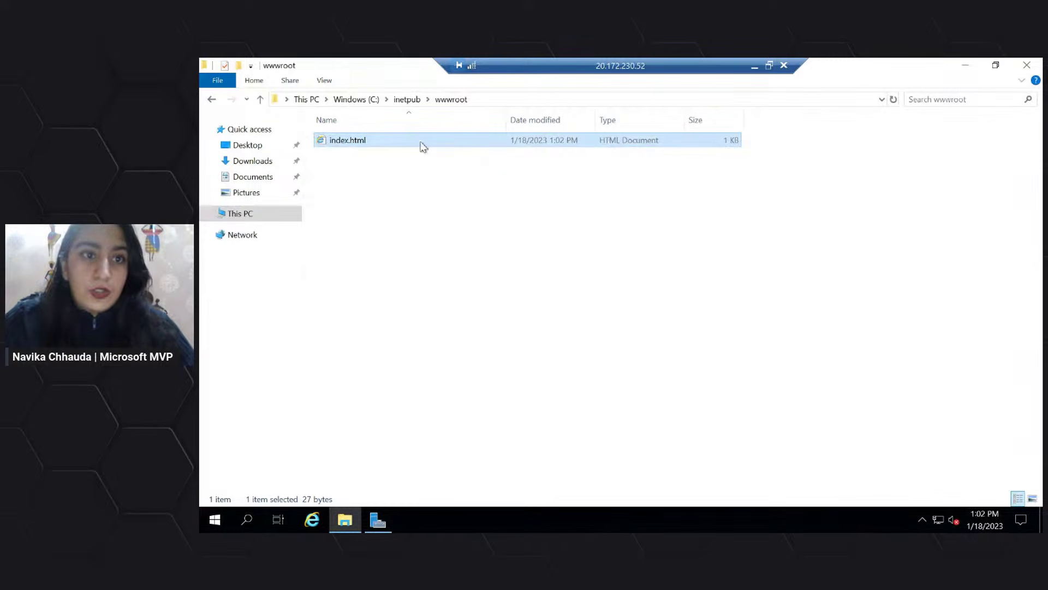
# Minimise the remote session, copy Demo-vm2's public IP address from the Azure portal and load it in a new browser tab
pyautogui.click(754, 68)
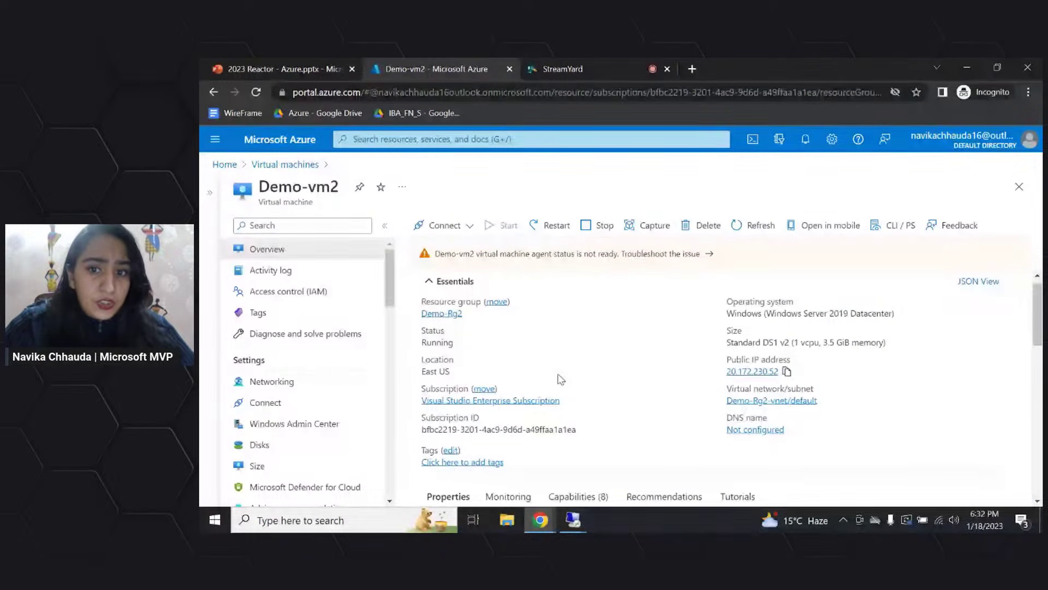
pyautogui.click(787, 372)
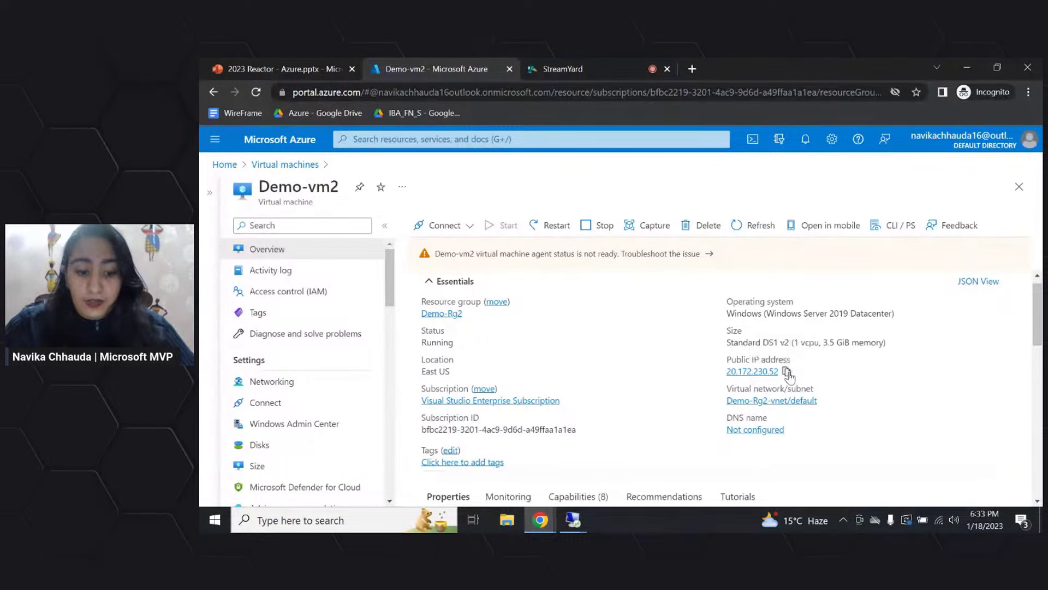
pyautogui.click(787, 372)
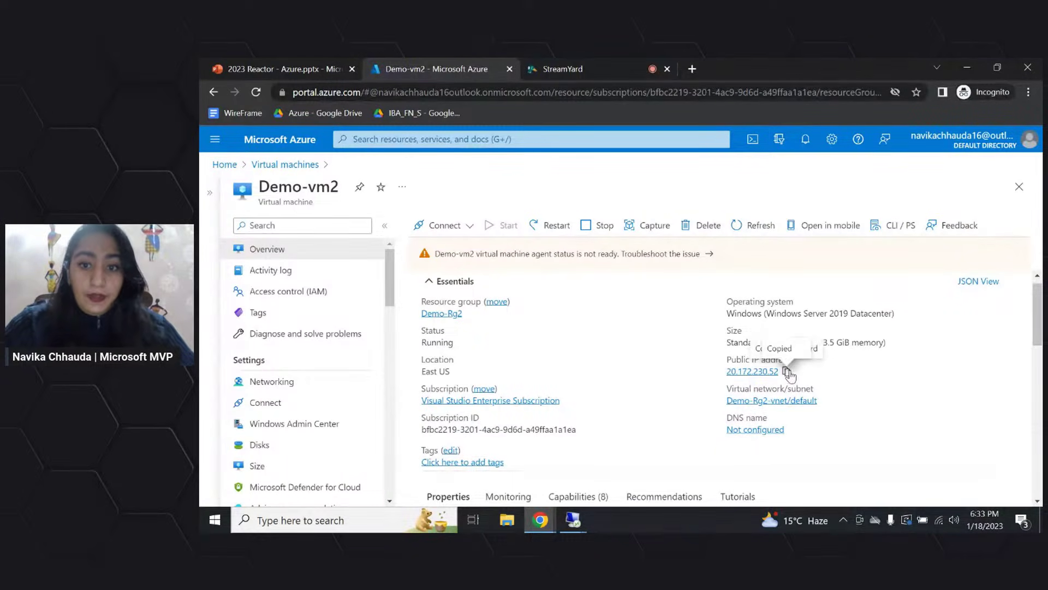
pyautogui.click(692, 69)
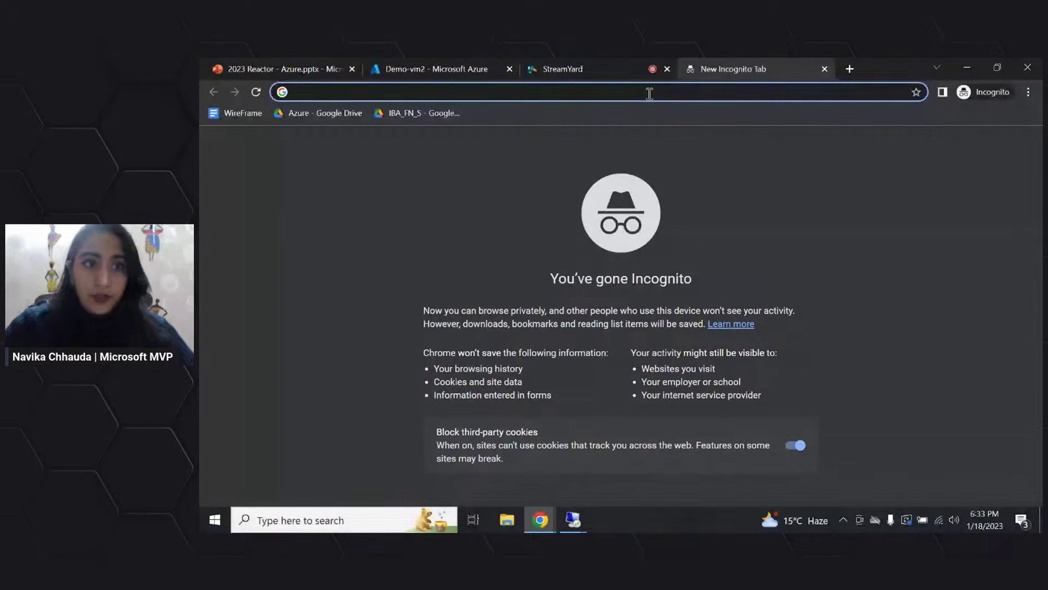
pyautogui.hotkey('ctrl', 'v')
pyautogui.press('Return')
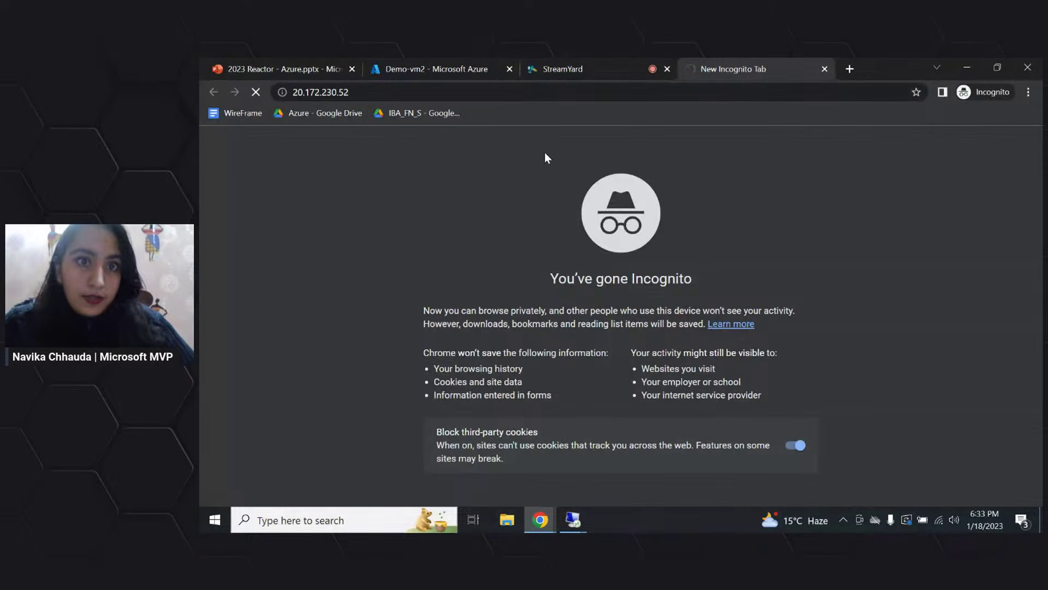
pyautogui.click(467, 64)
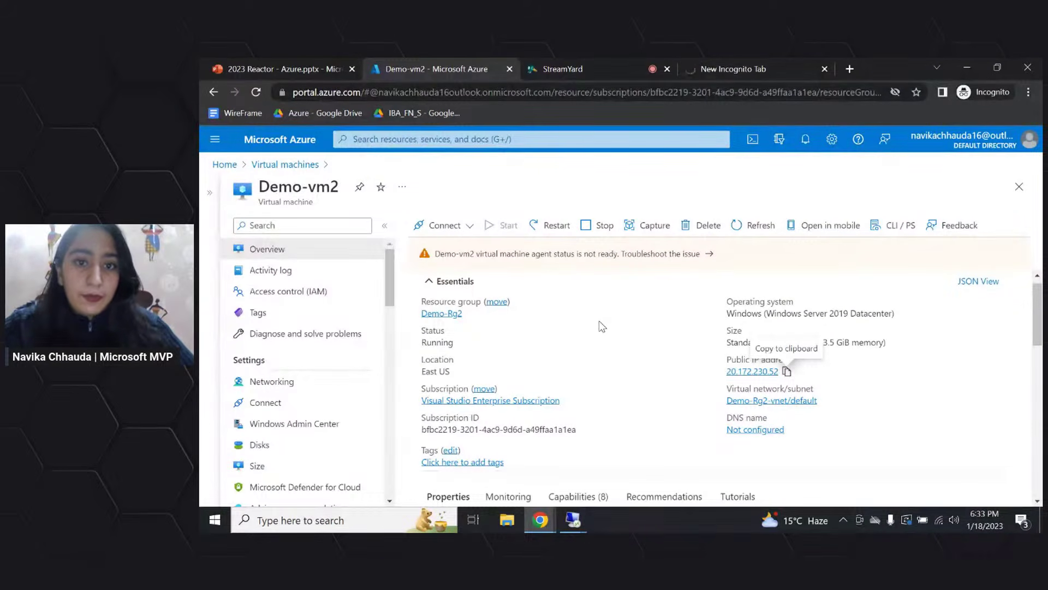
pyautogui.click(775, 60)
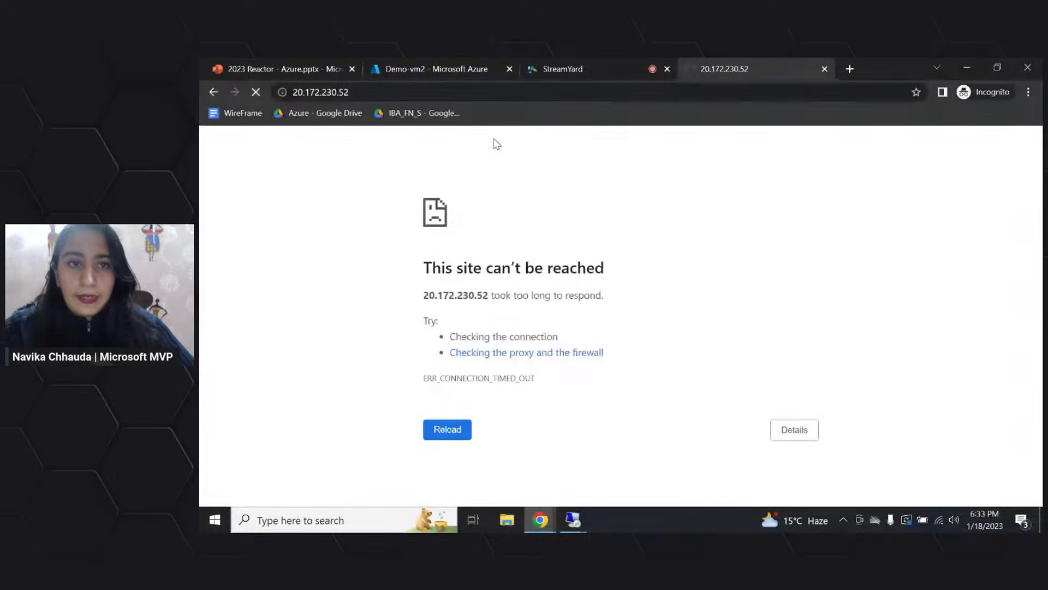
# Return to Demo-vm2 in the Azure portal and open its Networking settings to review the inbound port rules
pyautogui.click(429, 69)
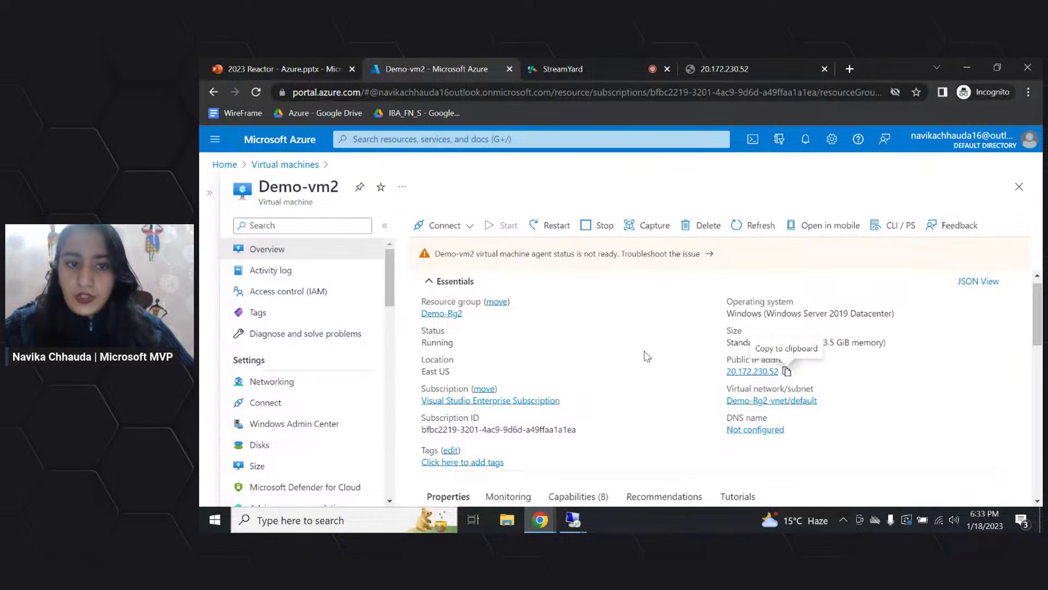
pyautogui.scroll(-1, 647, 356)
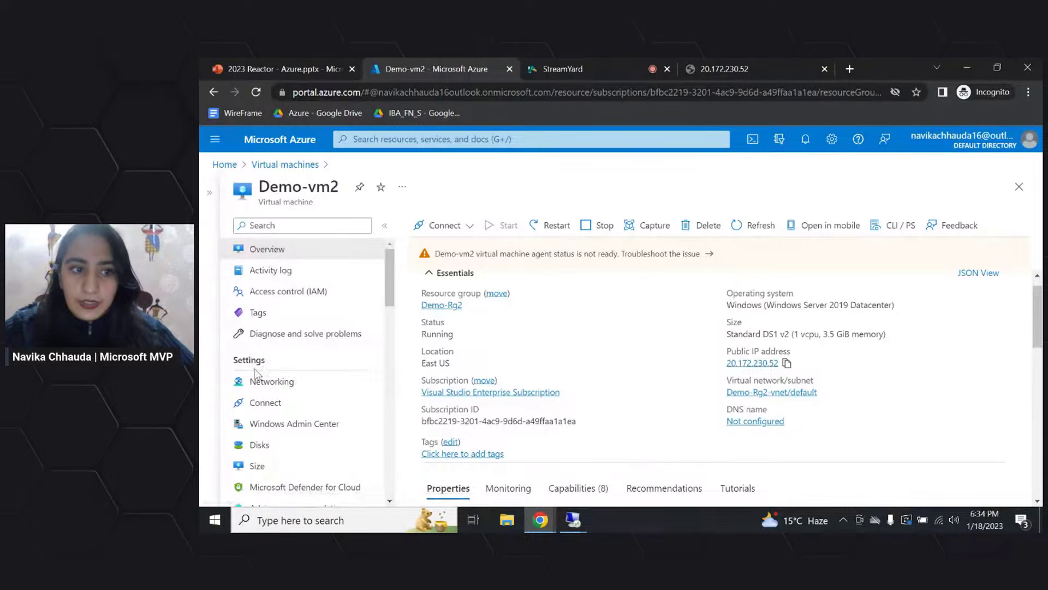
pyautogui.click(263, 386)
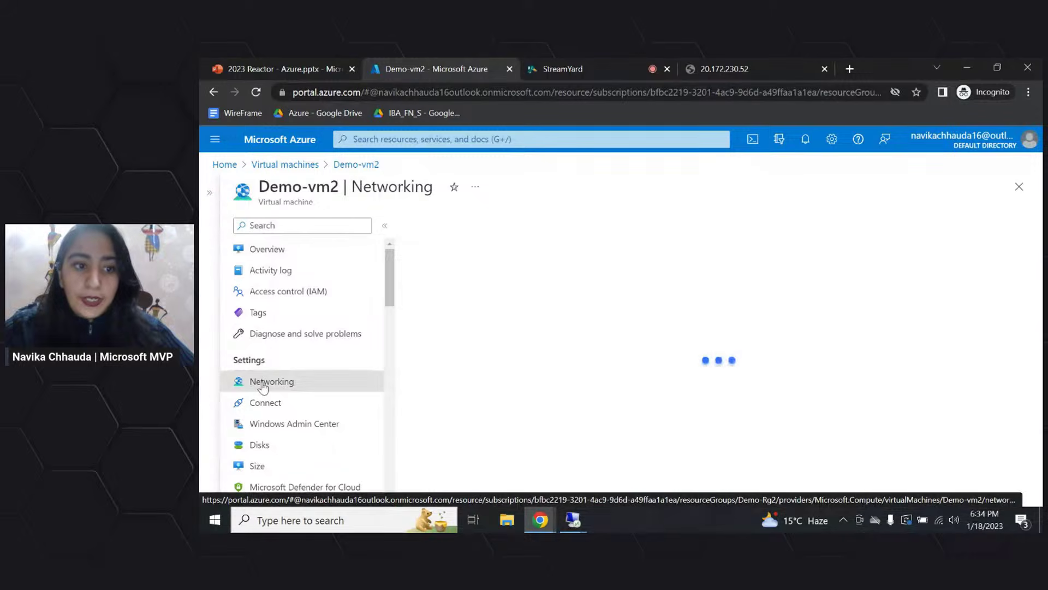
pyautogui.click(385, 228)
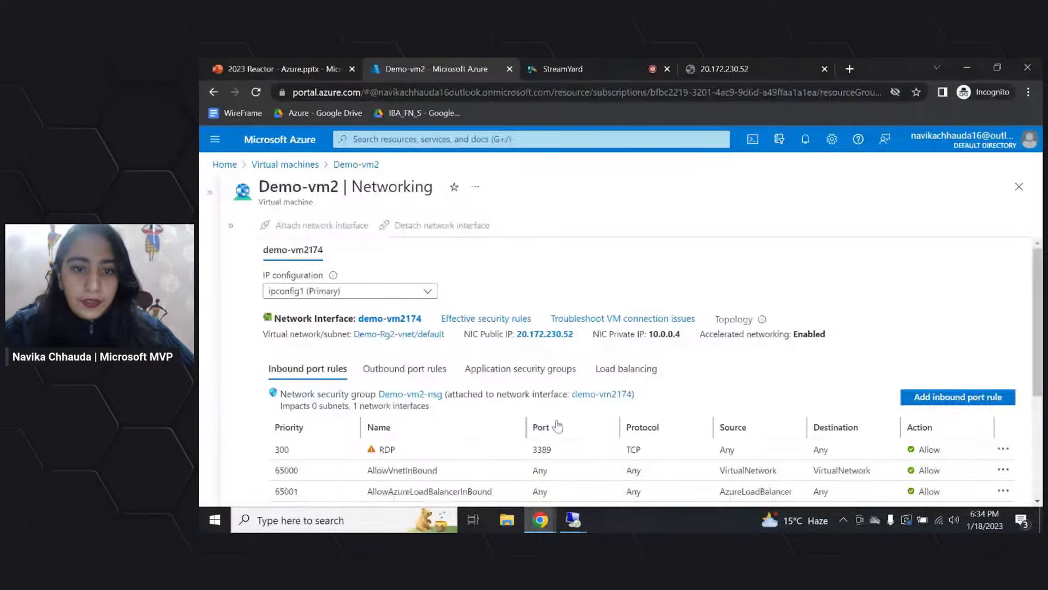
pyautogui.scroll(-1, 558, 426)
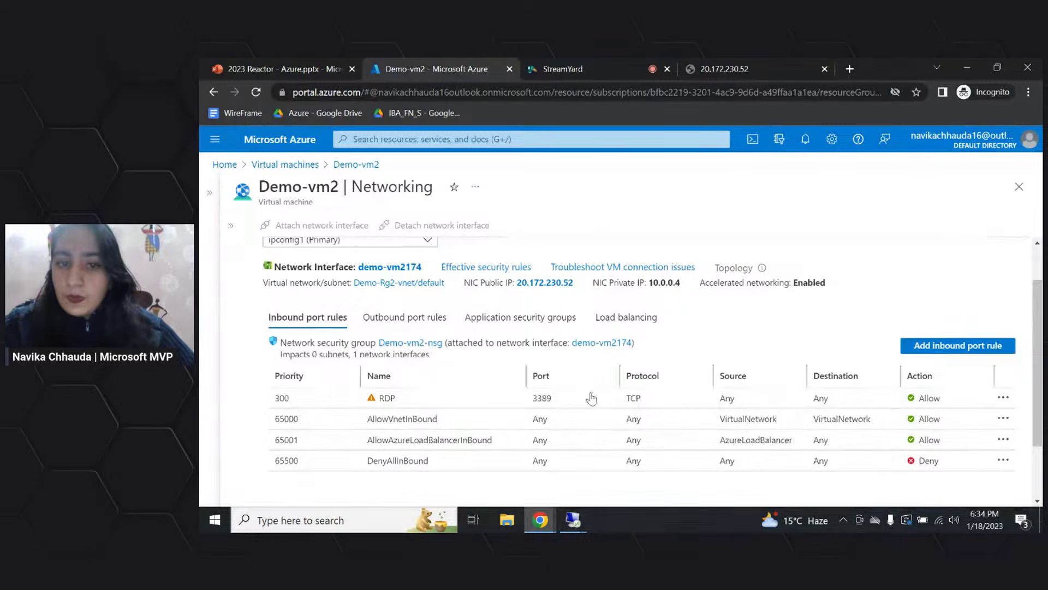
# Start a new inbound security rule for Demo-vm2-nsg with the TCP protocol and HTTP as the service
pyautogui.click(950, 344)
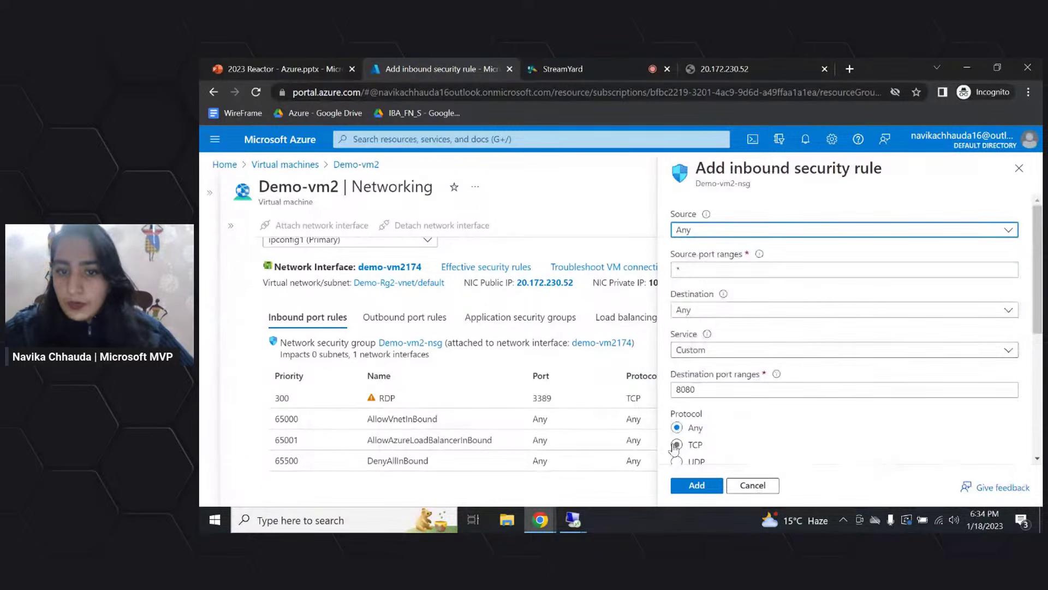
pyautogui.click(677, 445)
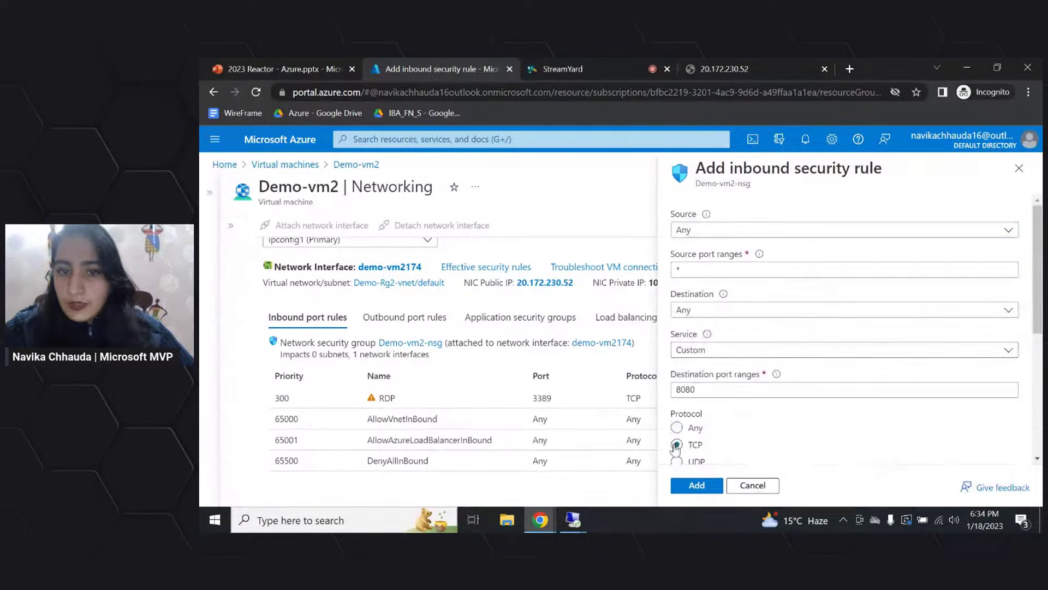
pyautogui.click(739, 352)
pyautogui.scroll(3, 733, 285)
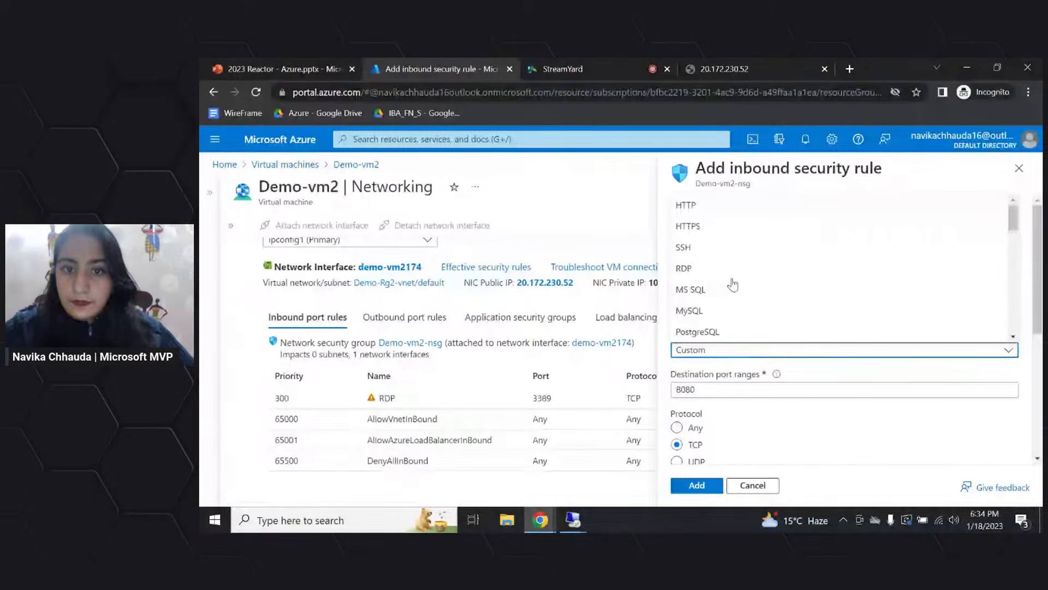
pyautogui.click(702, 206)
pyautogui.scroll(-2, 692, 312)
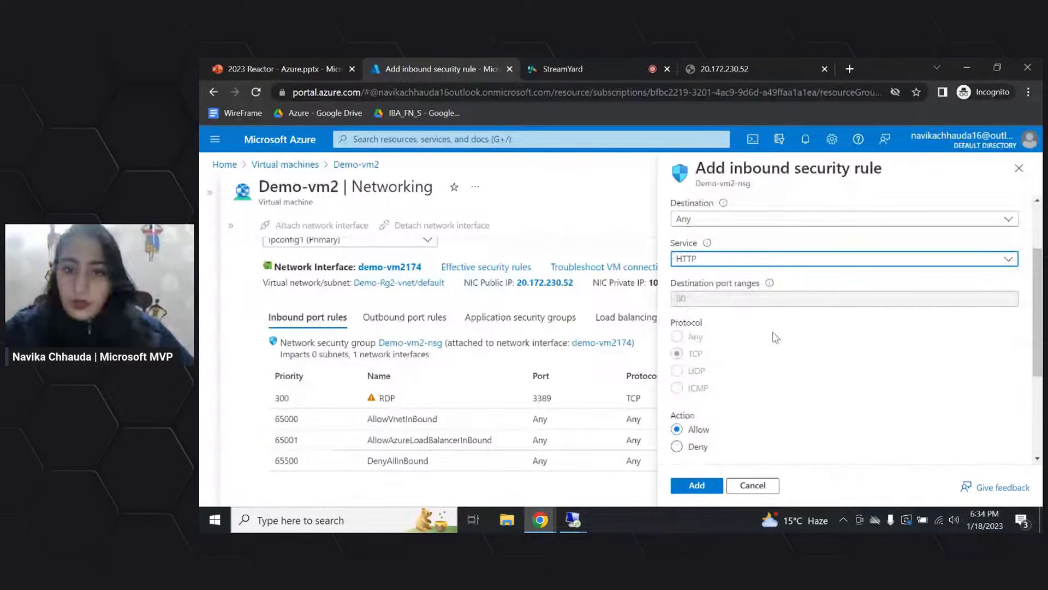
# Set the HTTP rule's priority to 100, check its remaining settings and add the rule
pyautogui.scroll(-1, 831, 362)
pyautogui.scroll(-2, 831, 362)
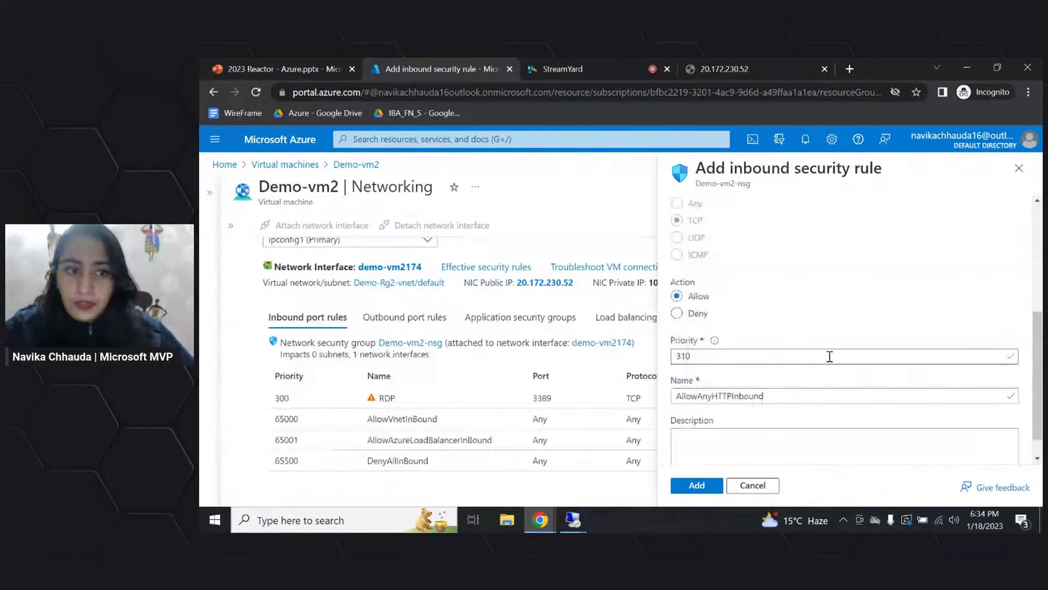
pyautogui.doubleClick(674, 357)
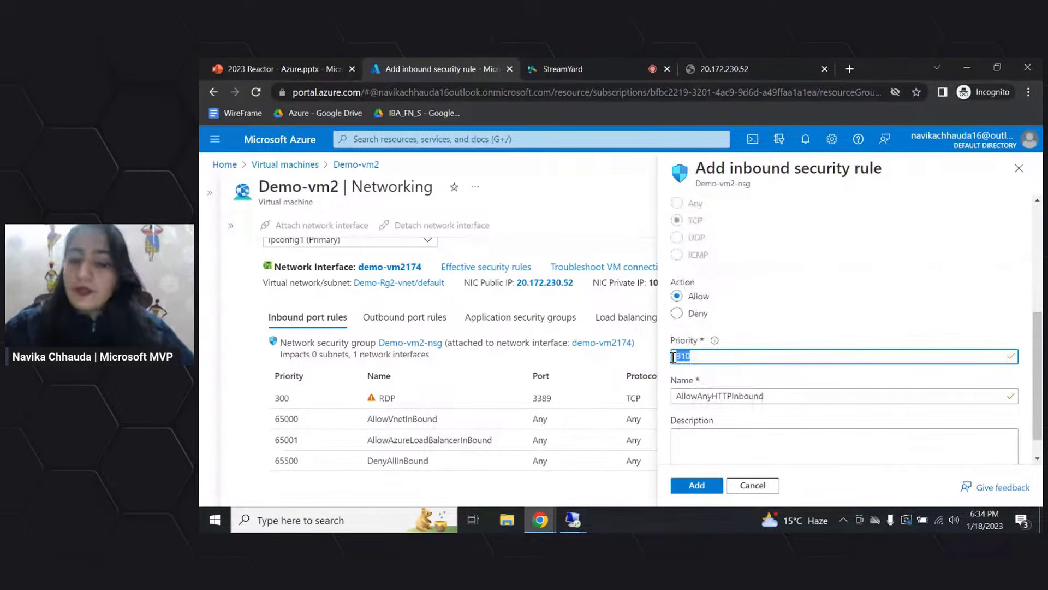
pyautogui.write('100')
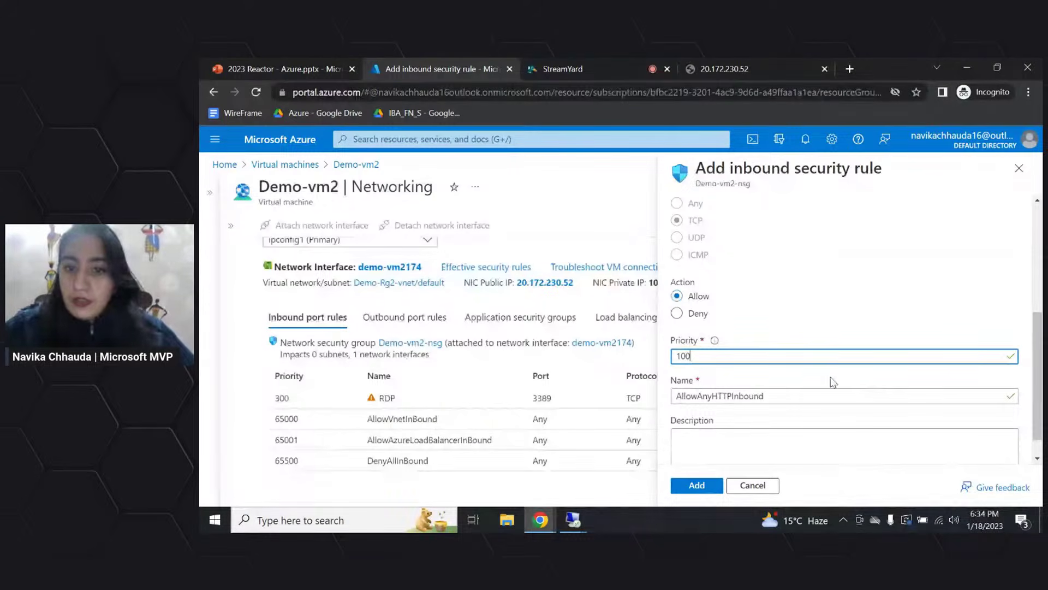
pyautogui.scroll(-1, 762, 385)
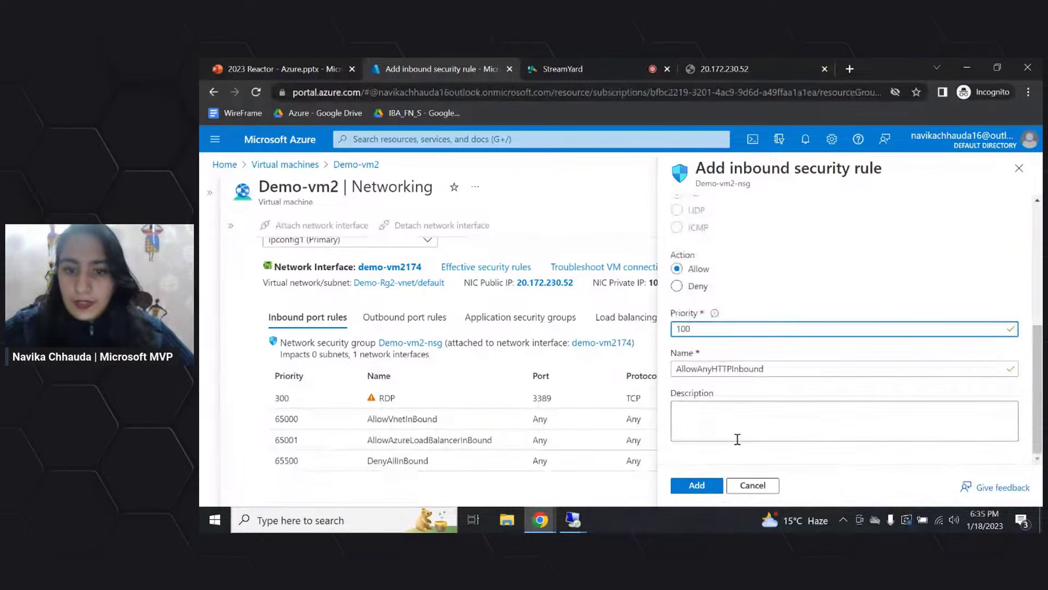
pyautogui.scroll(1, 814, 329)
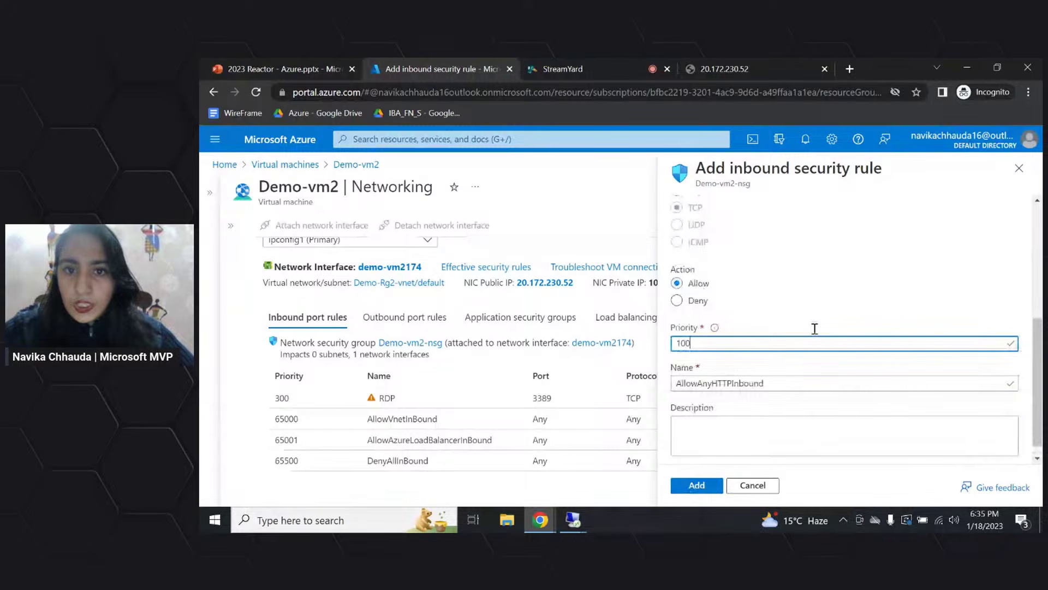
pyautogui.scroll(3, 815, 328)
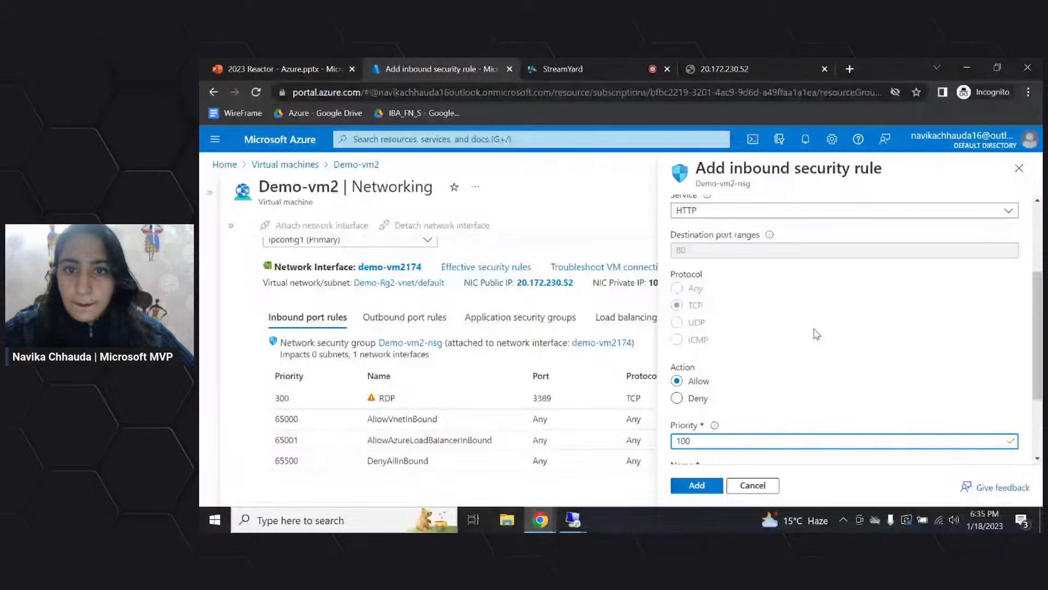
pyautogui.scroll(3, 816, 334)
pyautogui.scroll(-6, 824, 377)
pyautogui.click(692, 486)
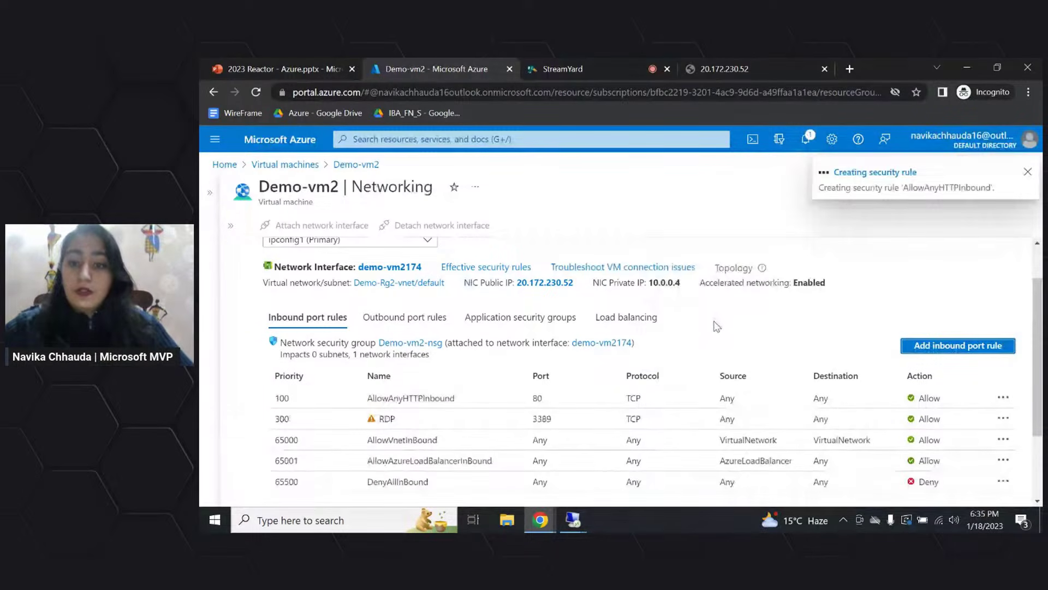
# Check the inbound port rules of Demo-vm2 and reload the existing browser tab for 20.172.230.52
pyautogui.scroll(-1, 752, 322)
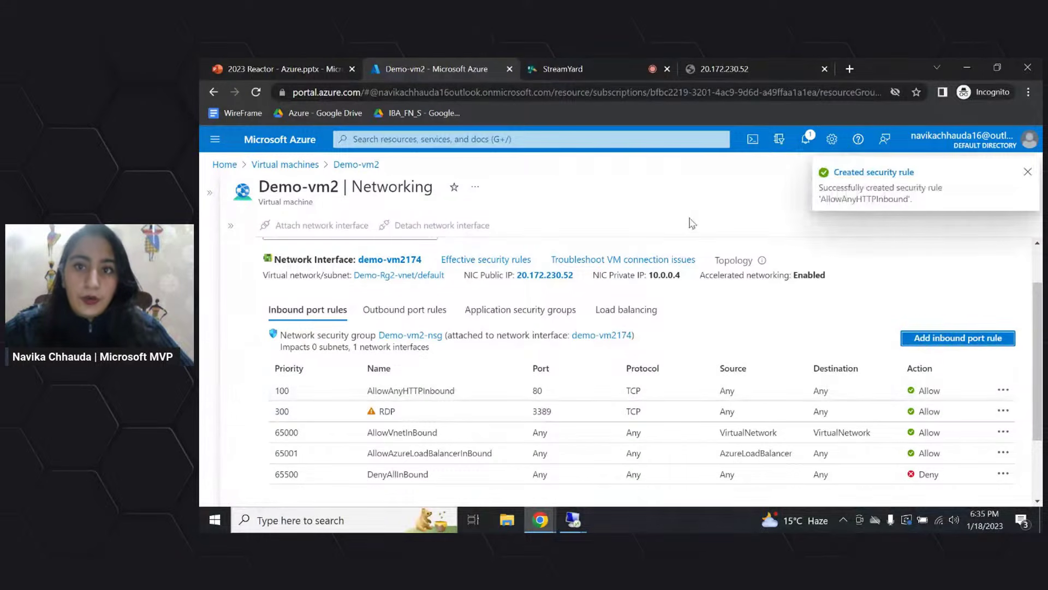
pyautogui.click(711, 64)
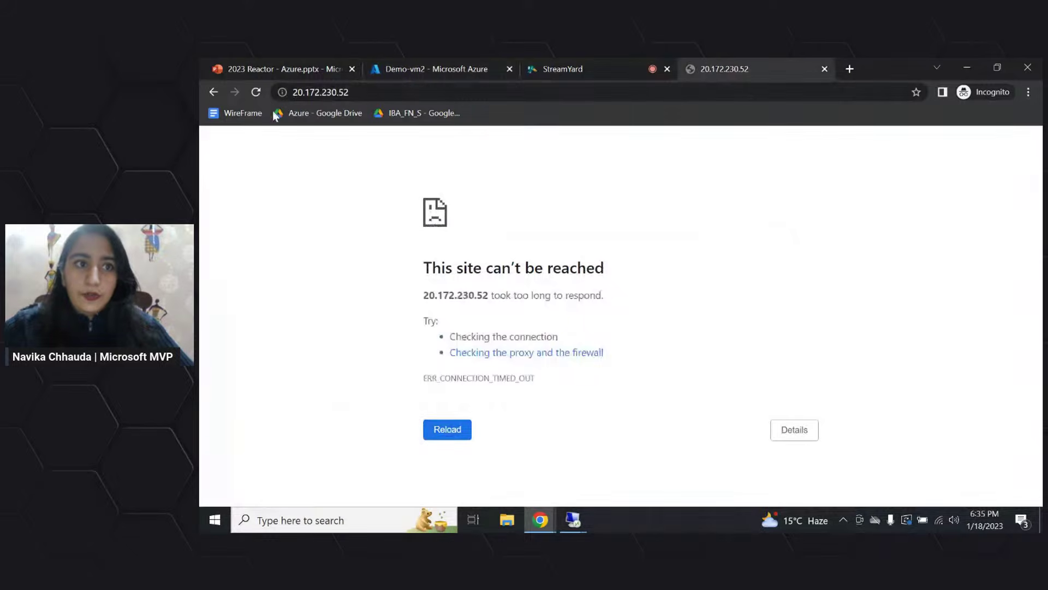
pyautogui.click(256, 92)
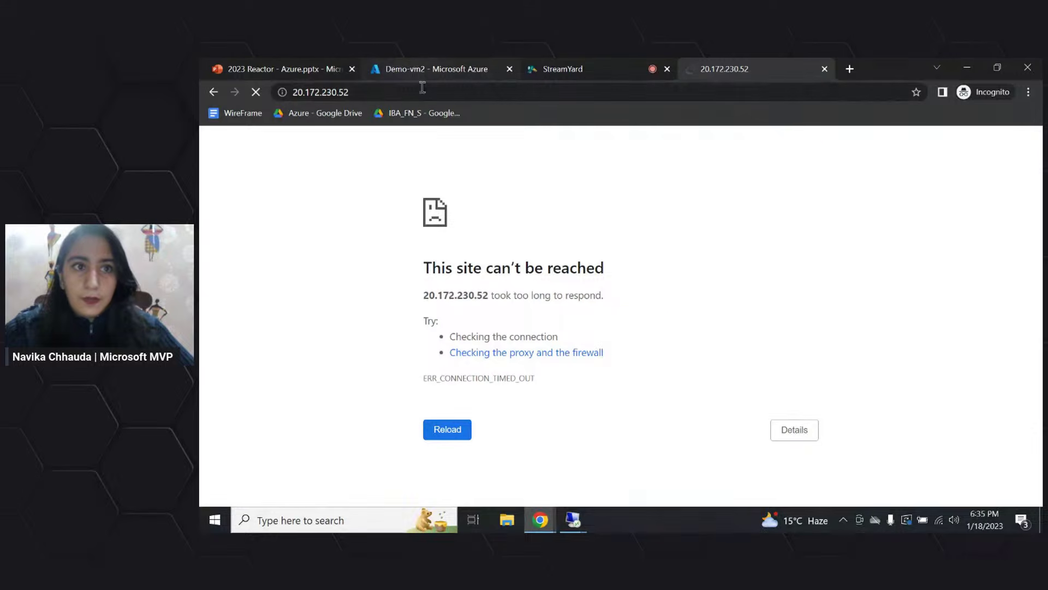
# Load 20.172.230.52 in a new browser tab and check it against the existing tab for that address
pyautogui.click(850, 68)
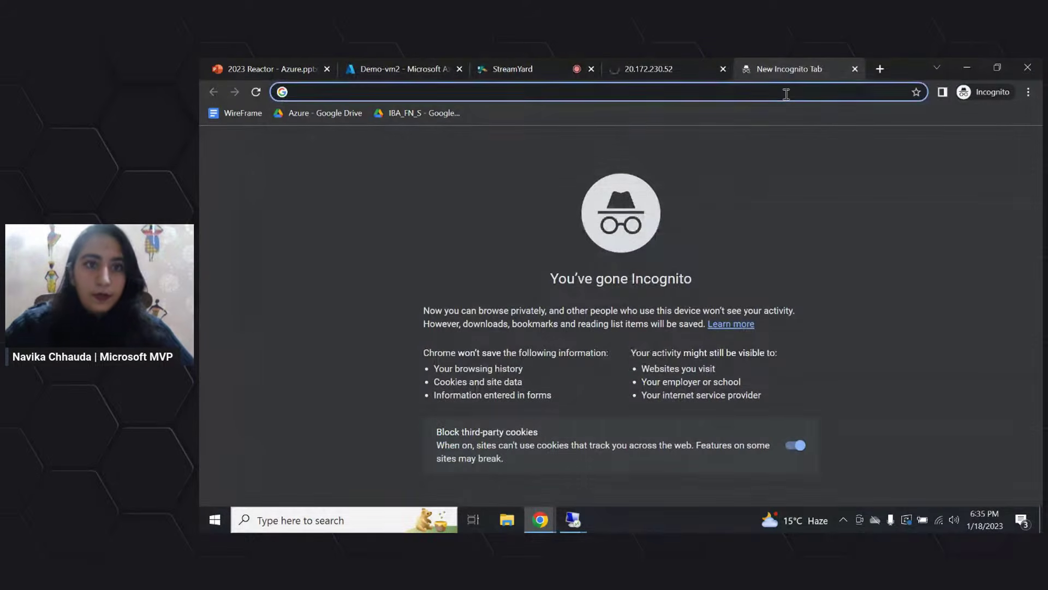
pyautogui.write('20.172.230.52')
pyautogui.press('Return')
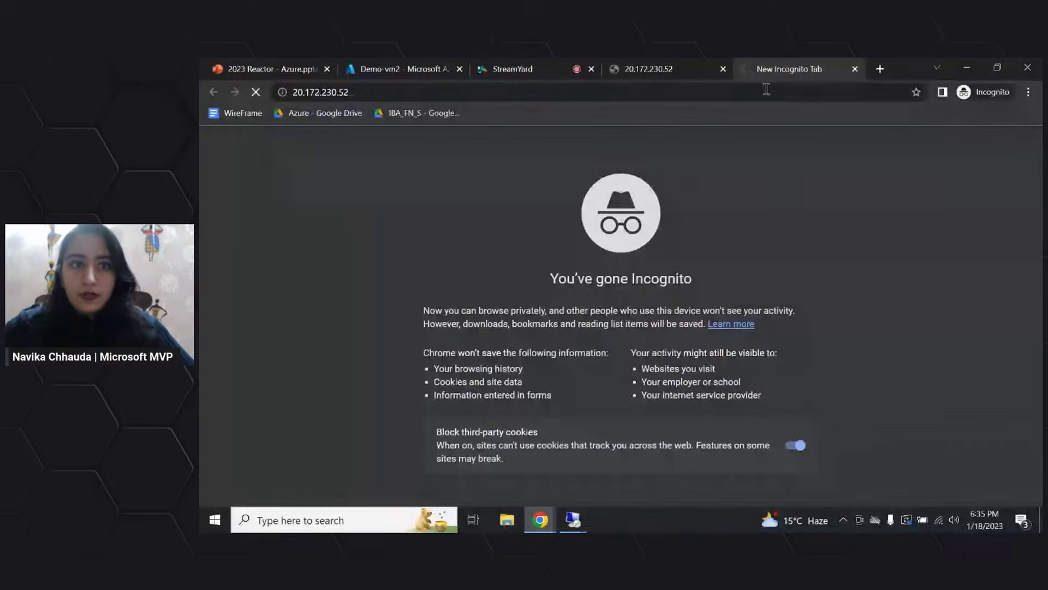
pyautogui.click(686, 67)
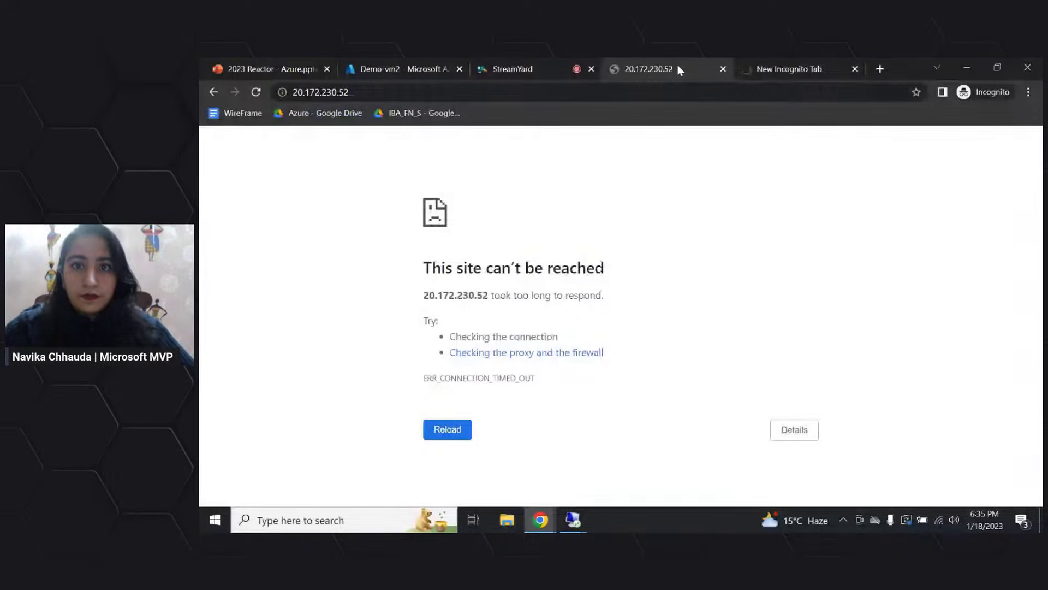
pyautogui.hotkey('ctrl', 'Tab')
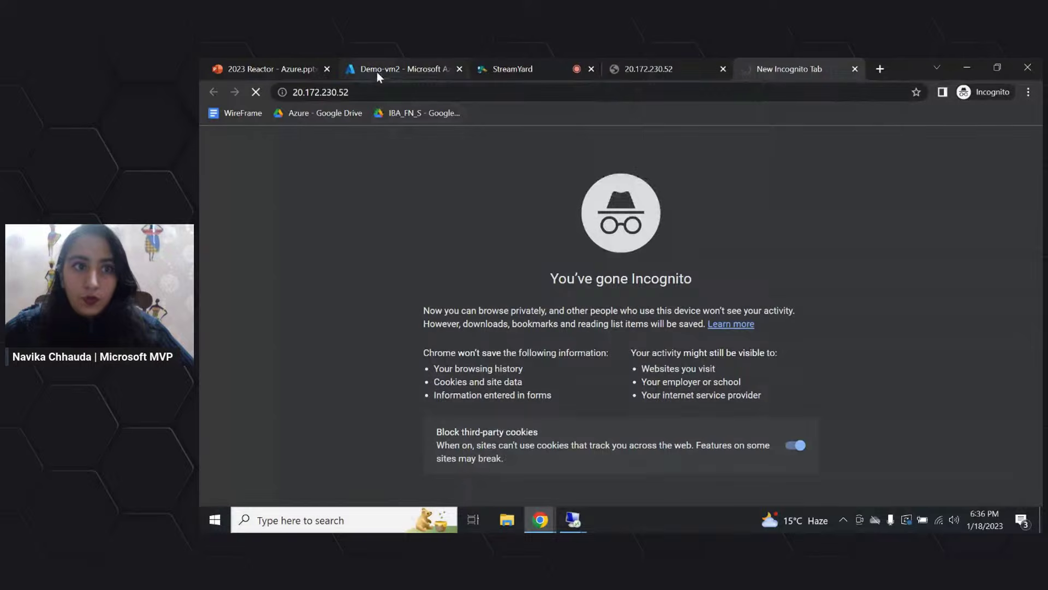
# Recheck Demo-vm2's inbound rules in the Azure portal with the virtual machines list expanded, and view the web page at 20.172.230.52
pyautogui.click(416, 59)
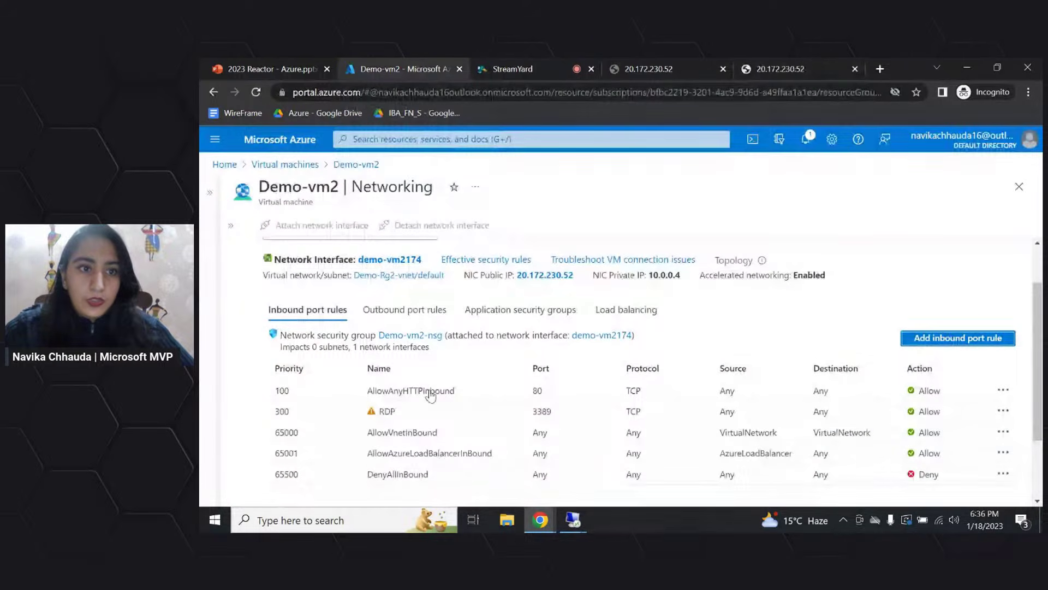
pyautogui.click(214, 193)
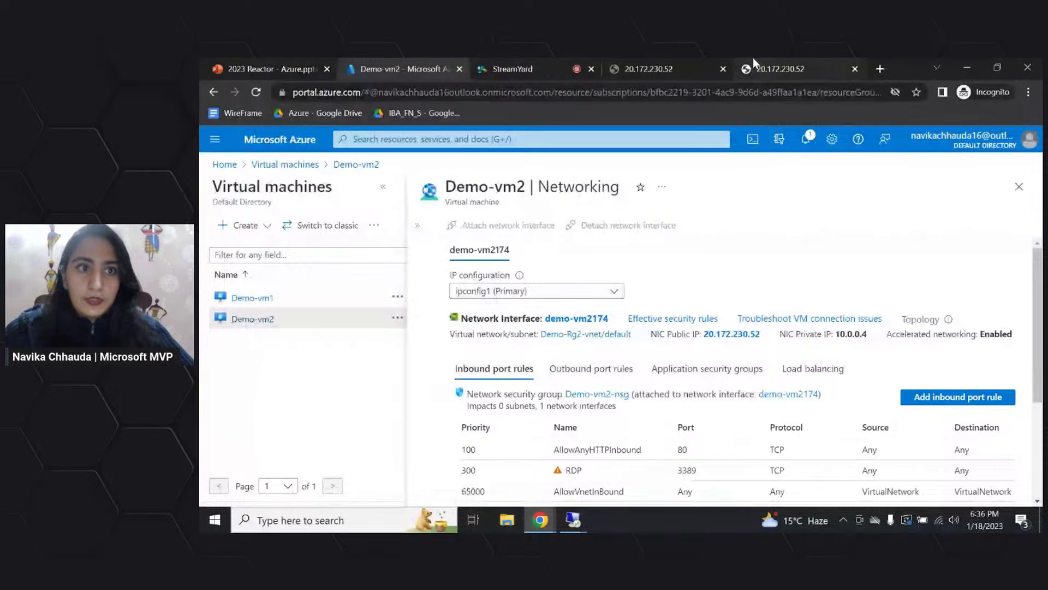
pyautogui.click(776, 69)
pyautogui.scroll(-1, 258, 200)
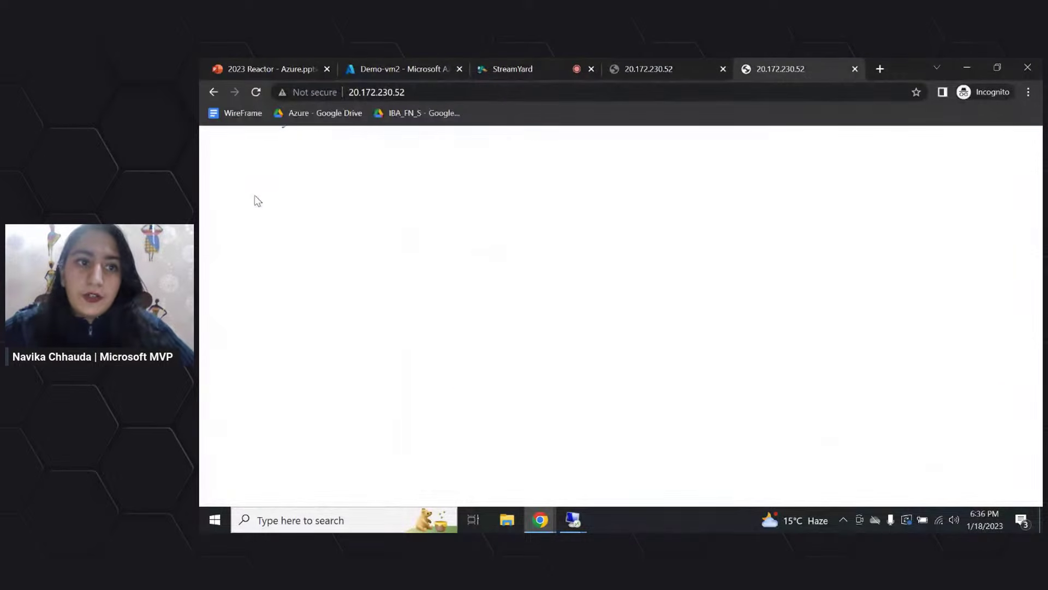
pyautogui.scroll(1, 257, 200)
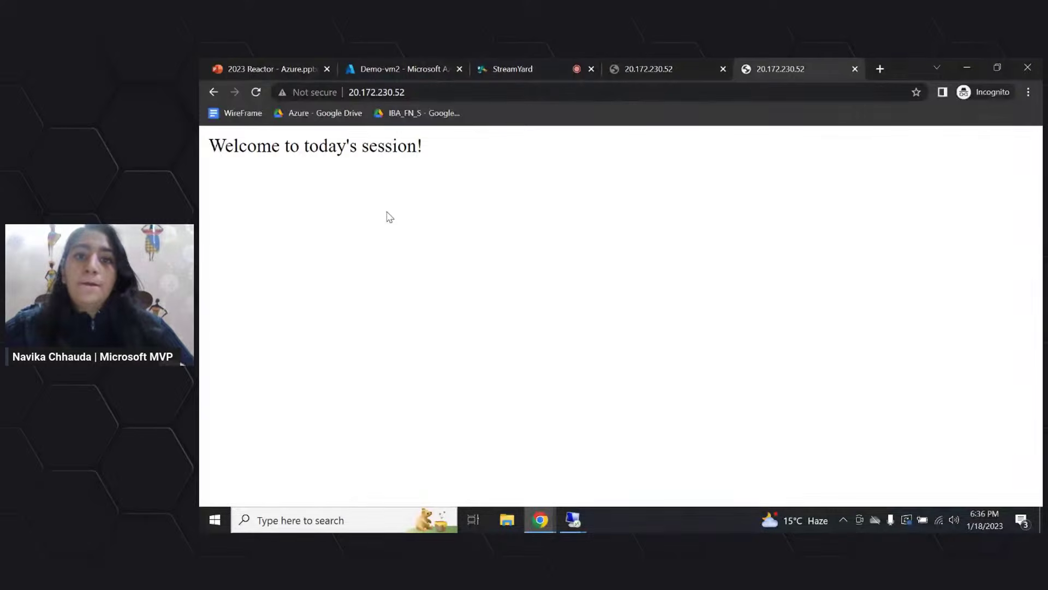
# Return to Demo-vm2's Networking page, review the inbound port rules, expand the VM's settings menu and collapse the virtual machines list
pyautogui.click(385, 59)
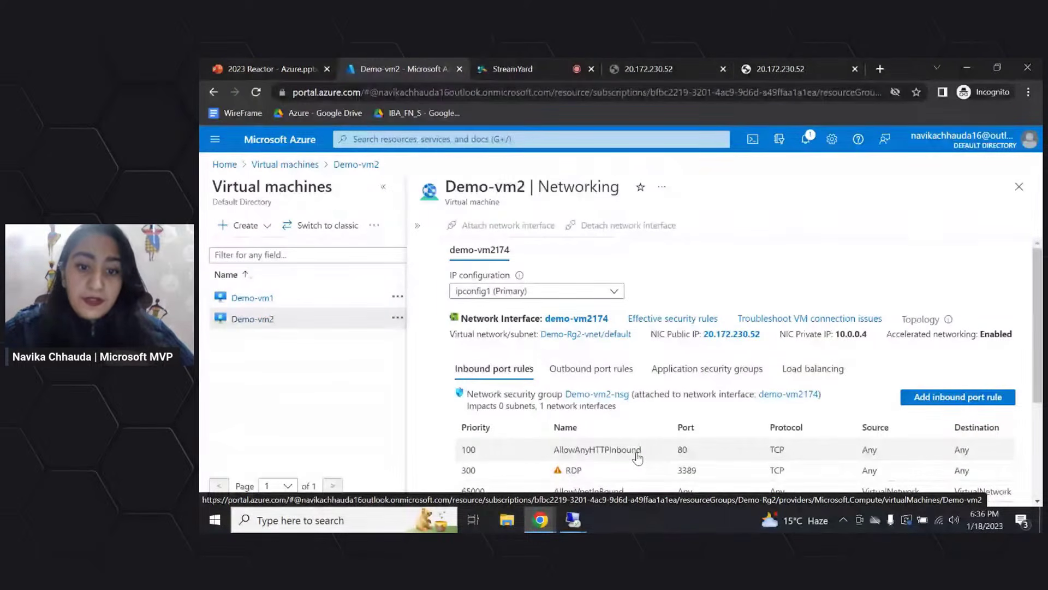
pyautogui.scroll(-1, 637, 457)
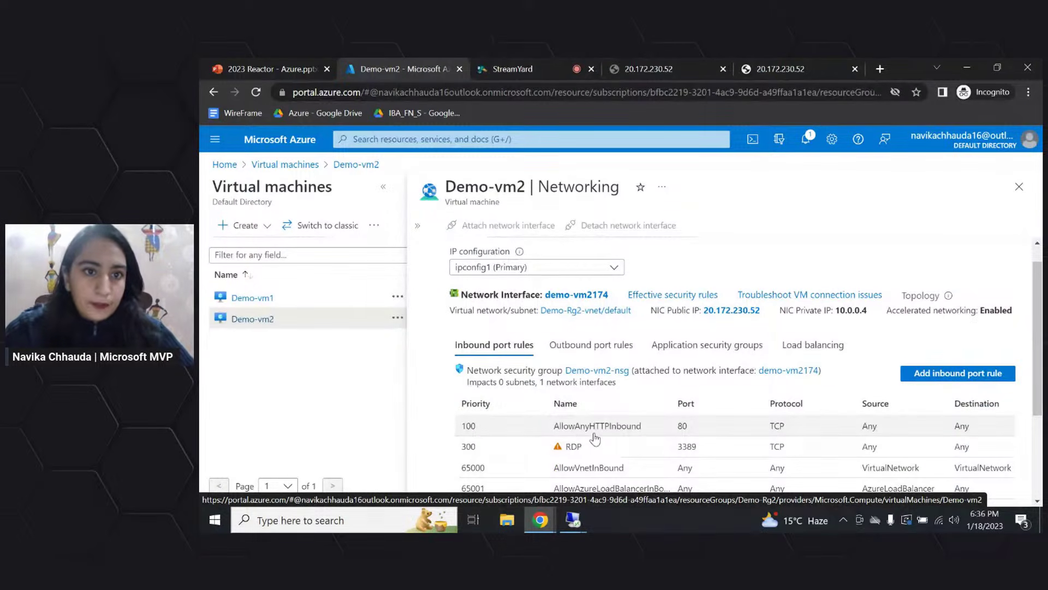
pyautogui.moveTo(238, 323)
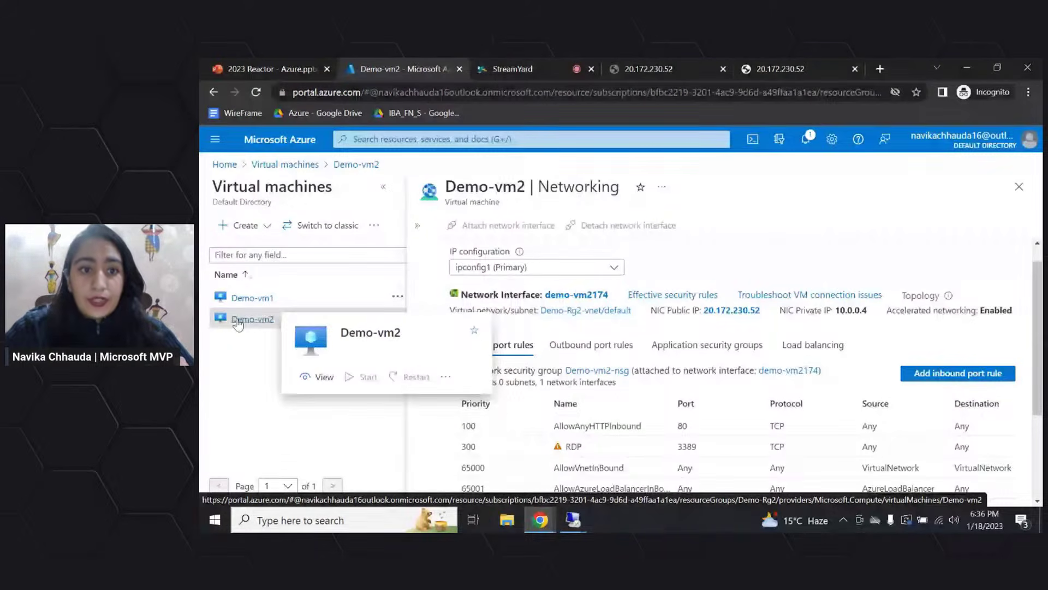
pyautogui.click(413, 231)
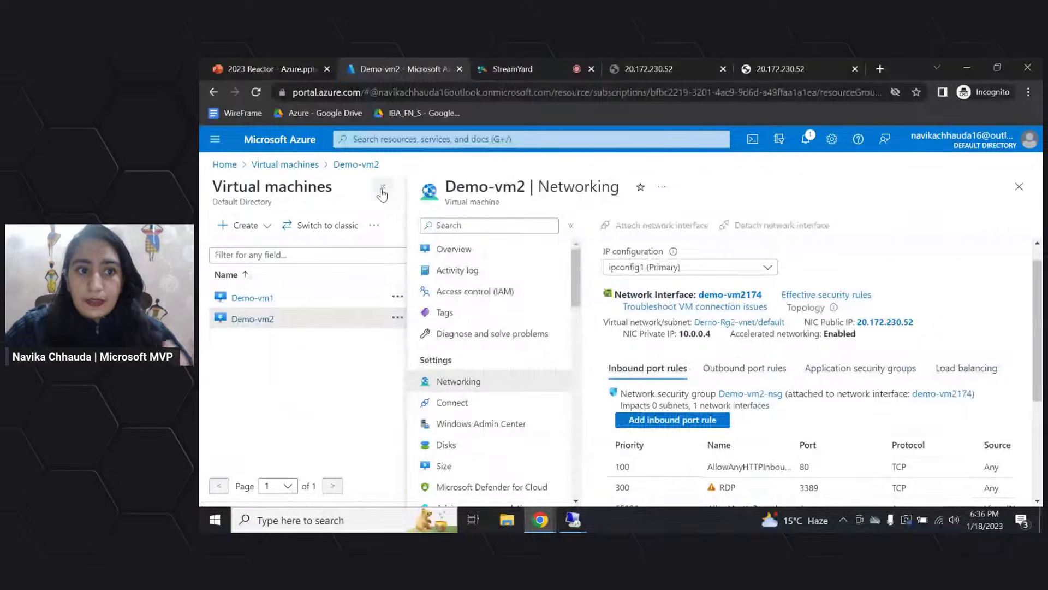
pyautogui.click(382, 190)
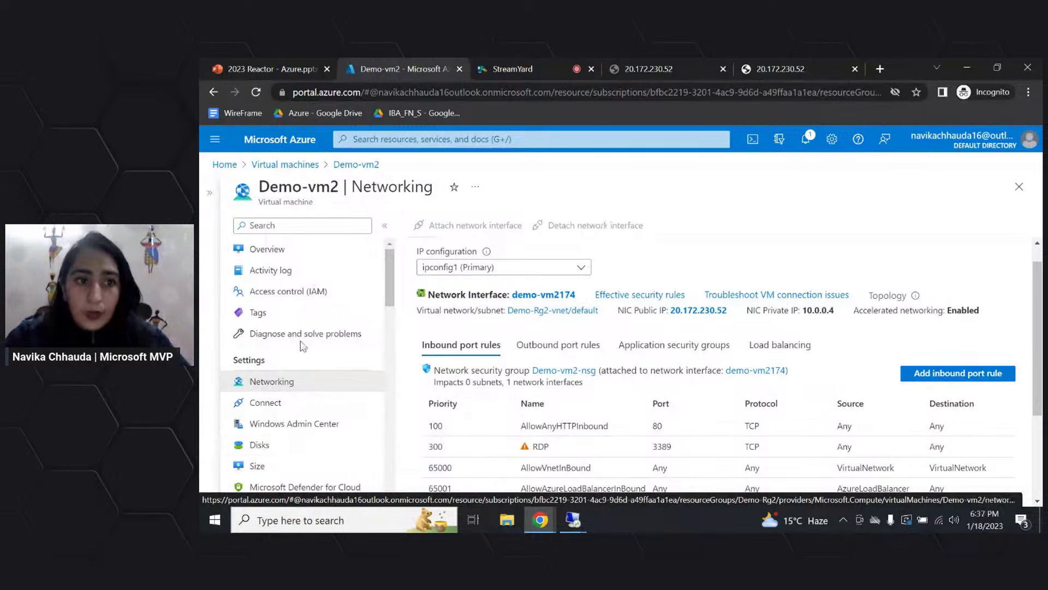
# Review Demo-vm2's Overview, Activity log and Networking pages in turn
pyautogui.click(296, 257)
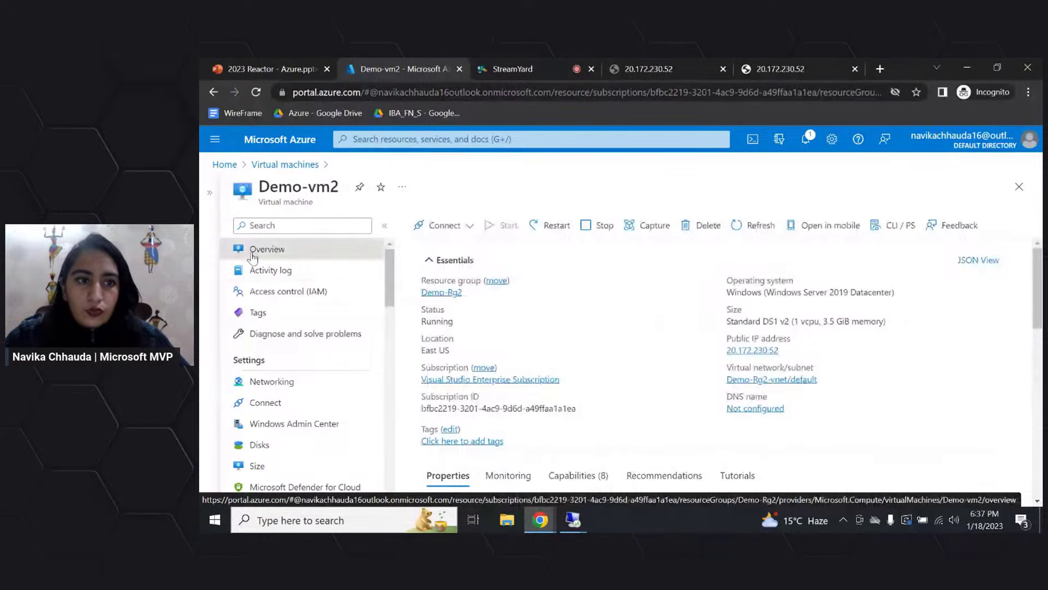
pyautogui.click(293, 273)
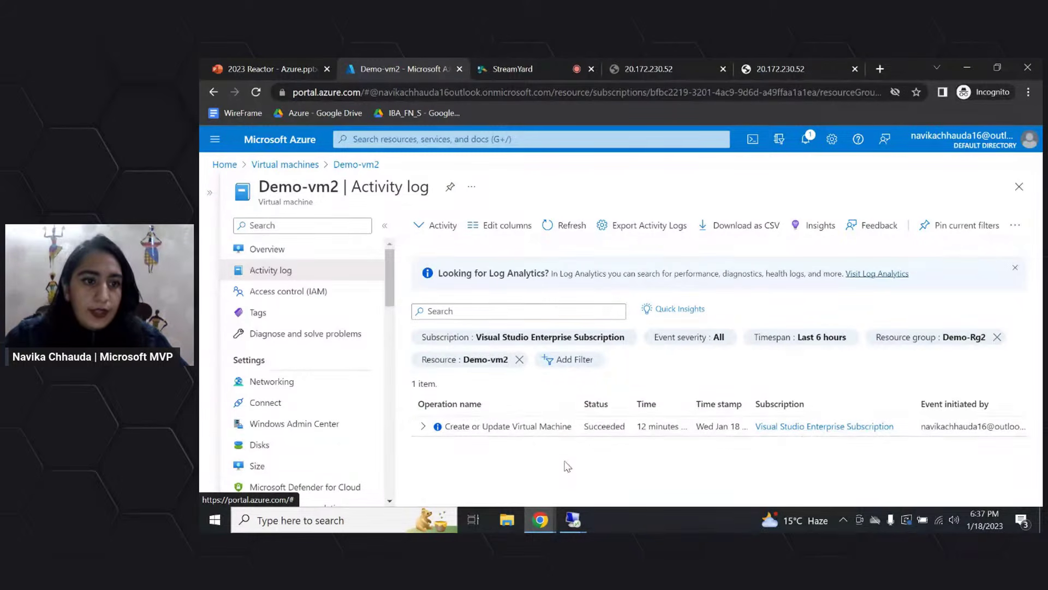
pyautogui.scroll(-1, 300, 305)
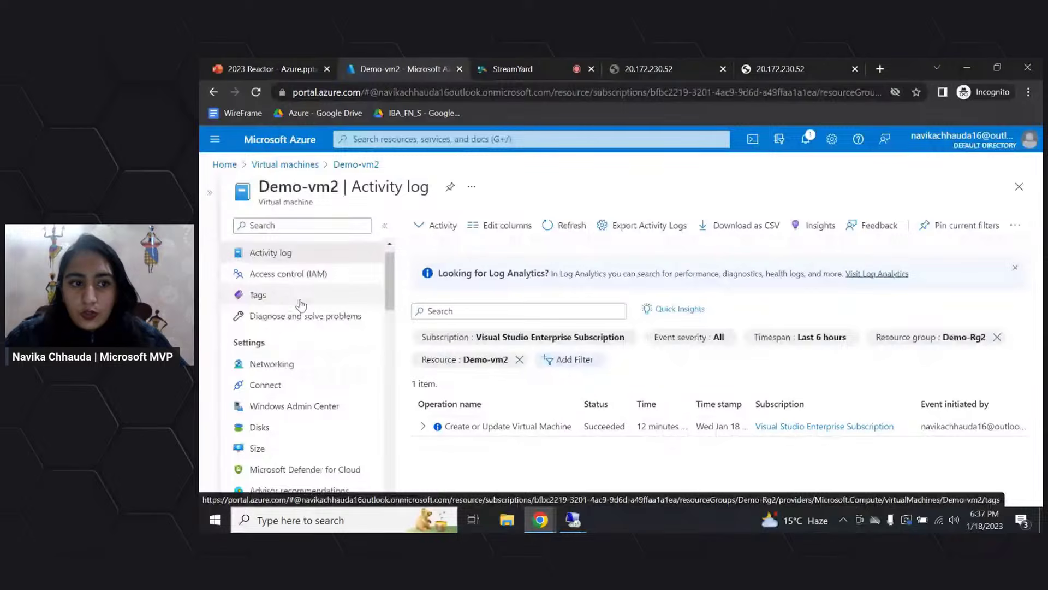
pyautogui.scroll(-1, 301, 305)
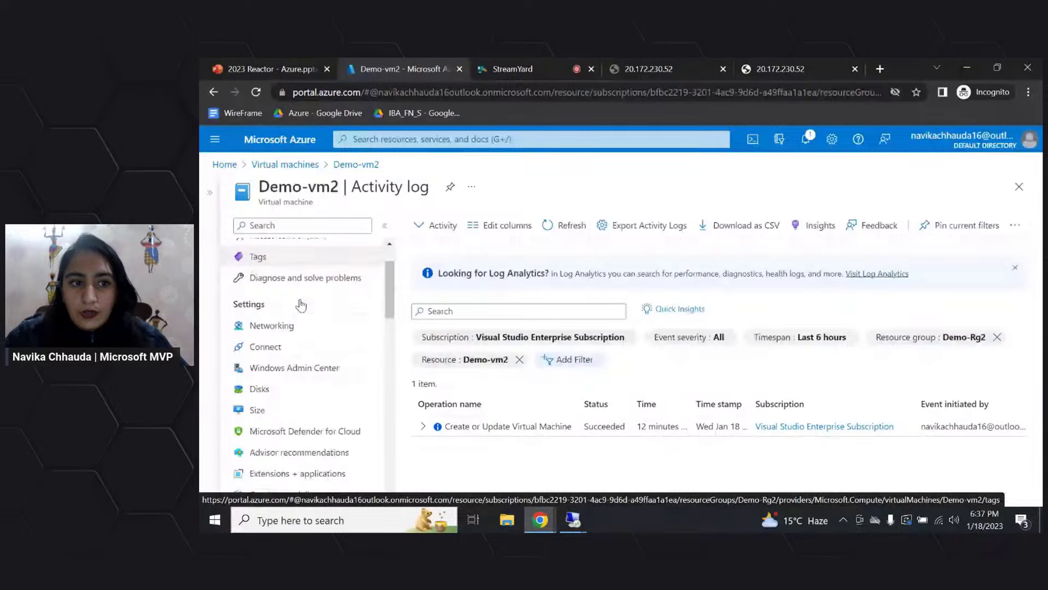
pyautogui.click(279, 328)
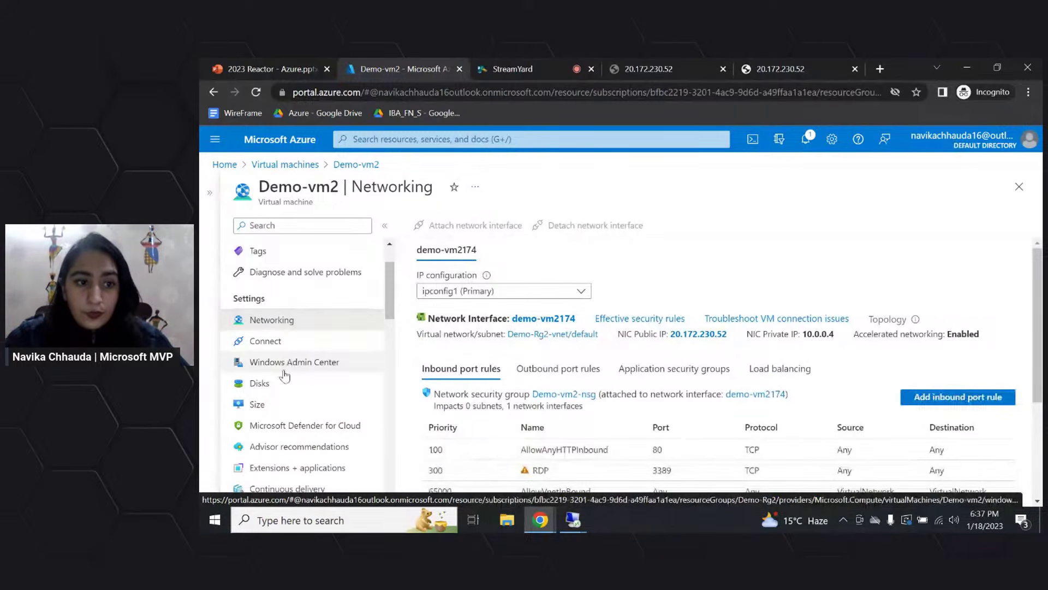
# Open Demo-vm2's Size settings, collapse the settings menu and review the sizes most used by Azure users
pyautogui.click(277, 404)
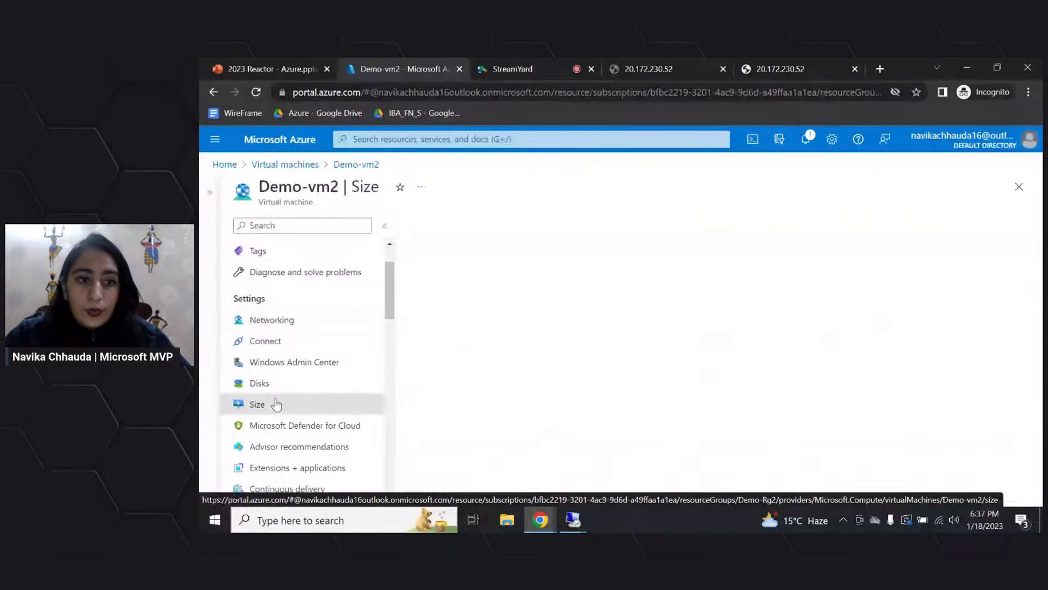
pyautogui.click(384, 228)
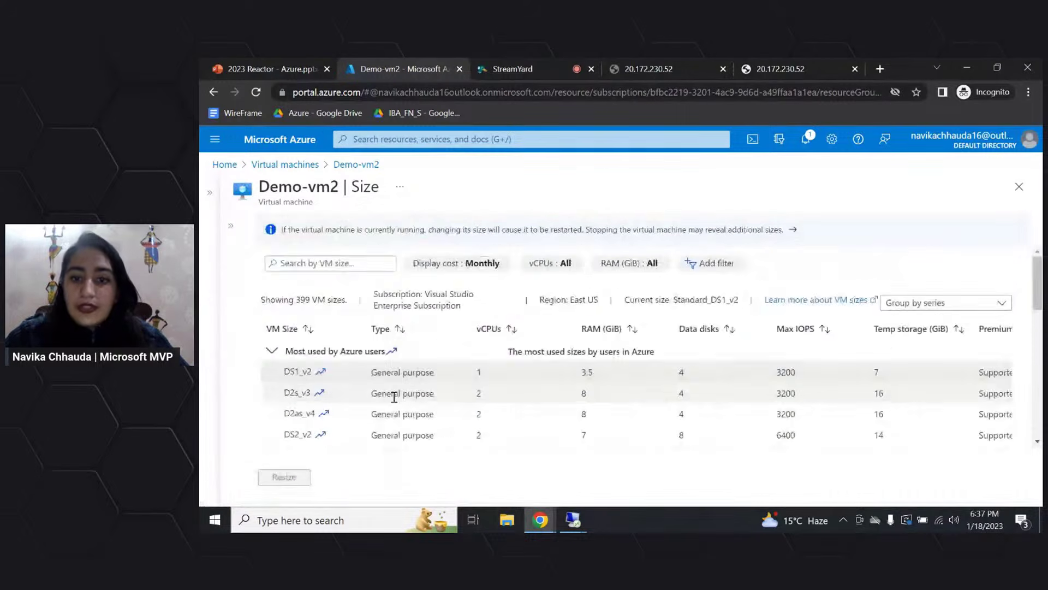
pyautogui.scroll(-2, 507, 402)
pyautogui.scroll(-1, 507, 401)
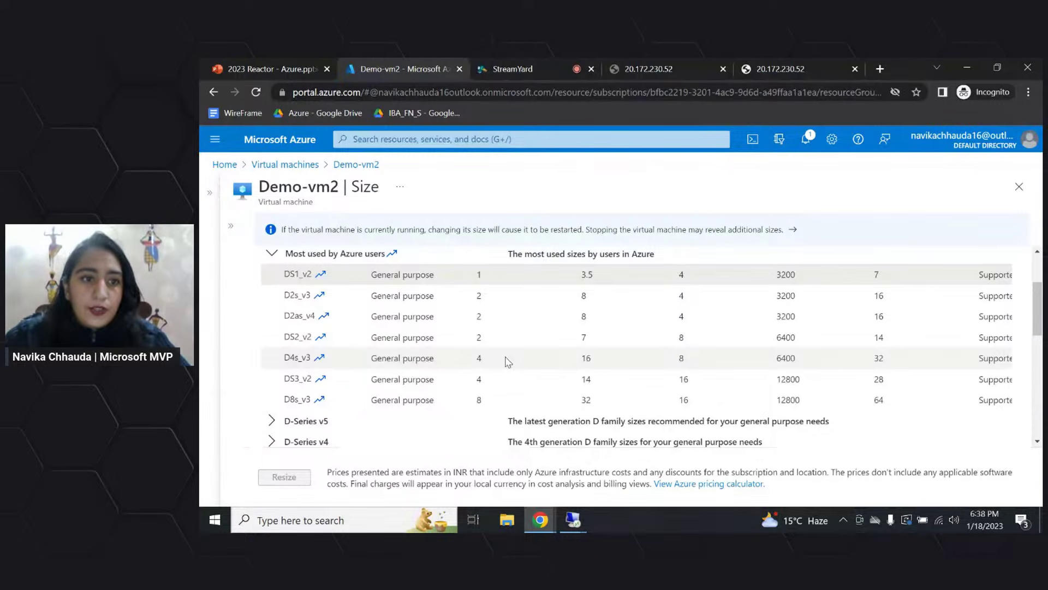
pyautogui.scroll(2, 507, 362)
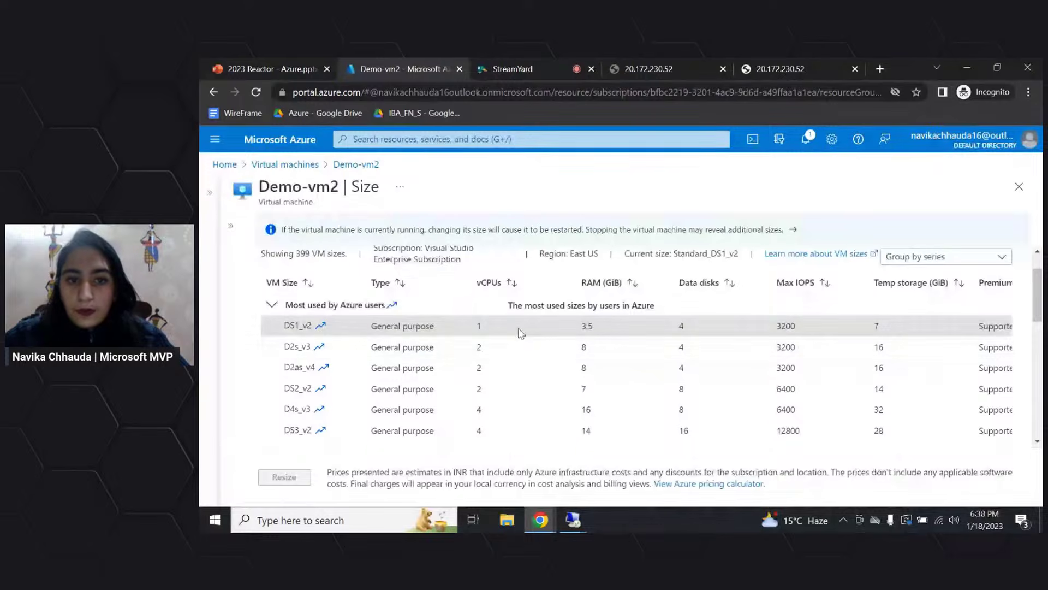
pyautogui.scroll(-1, 535, 360)
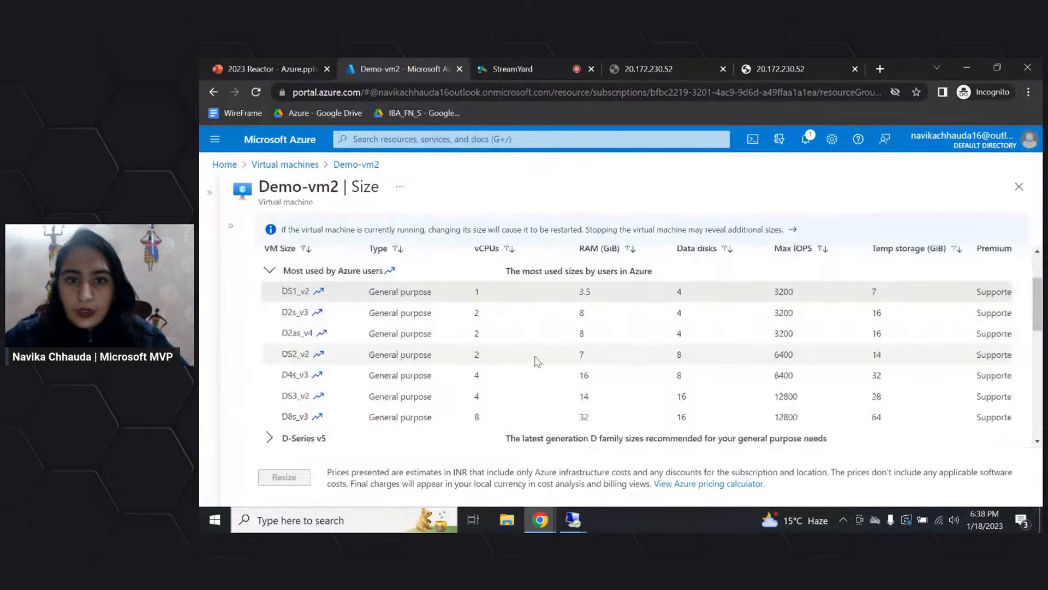
# Compare the storage, premium disk support and monthly cost of the most used VM sizes, and look through the other size series
pyautogui.hscroll(2, 535, 359)
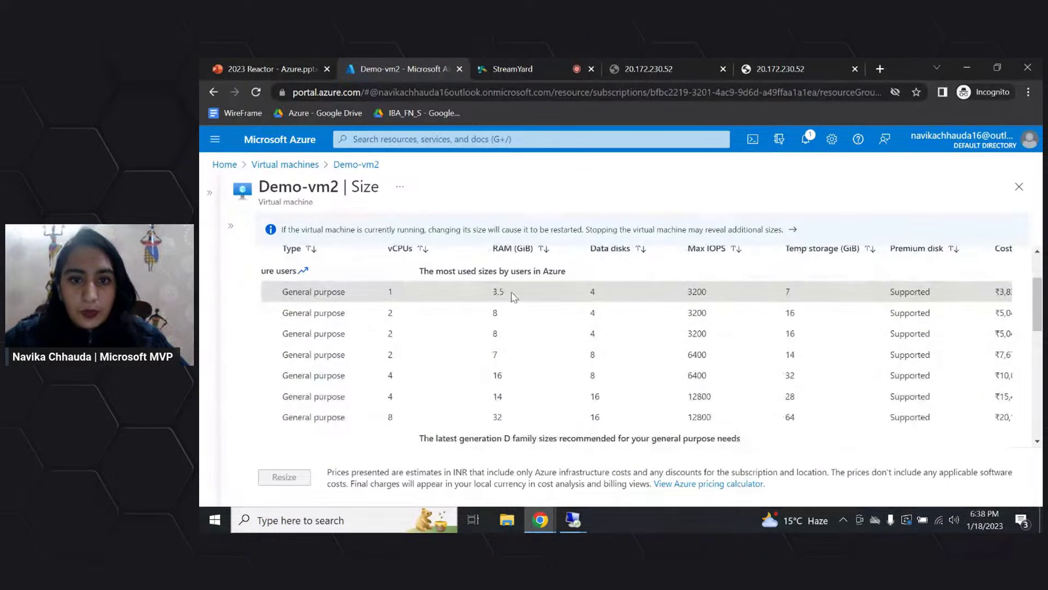
pyautogui.hscroll(1, 549, 324)
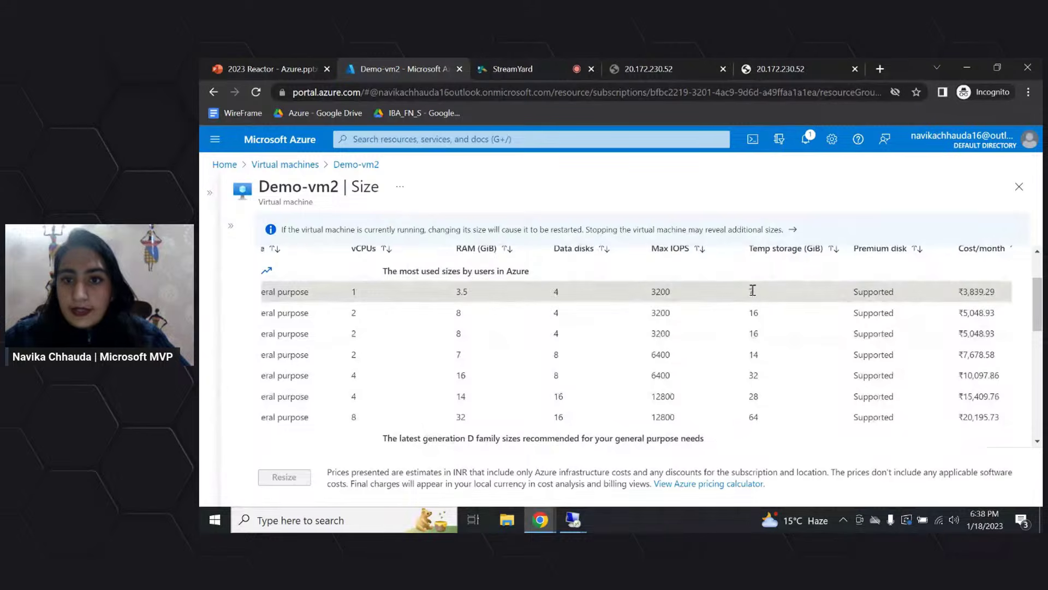
pyautogui.hscroll(1, 763, 298)
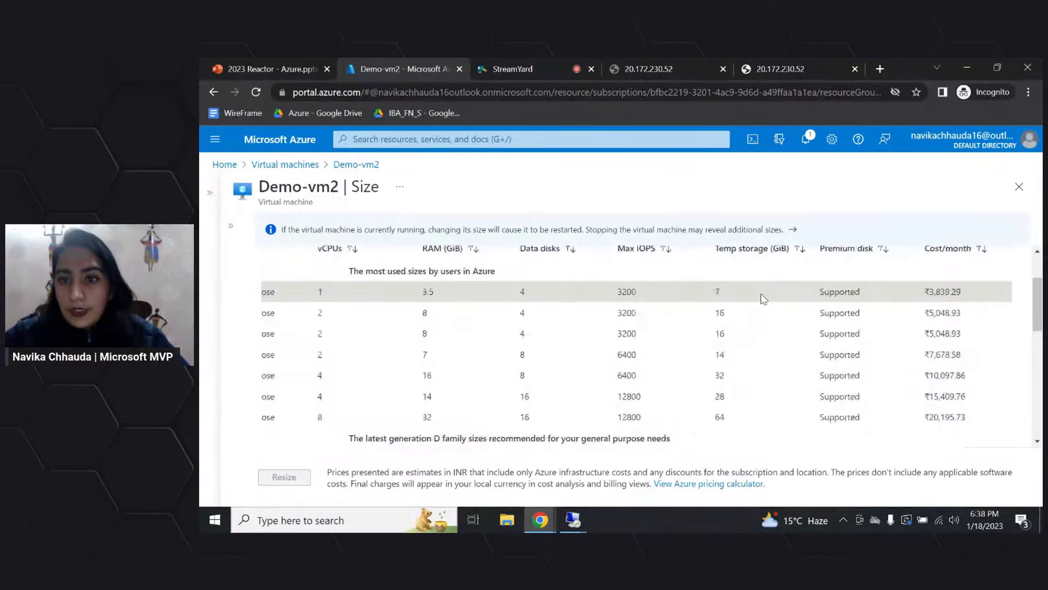
pyautogui.hscroll(1, 762, 298)
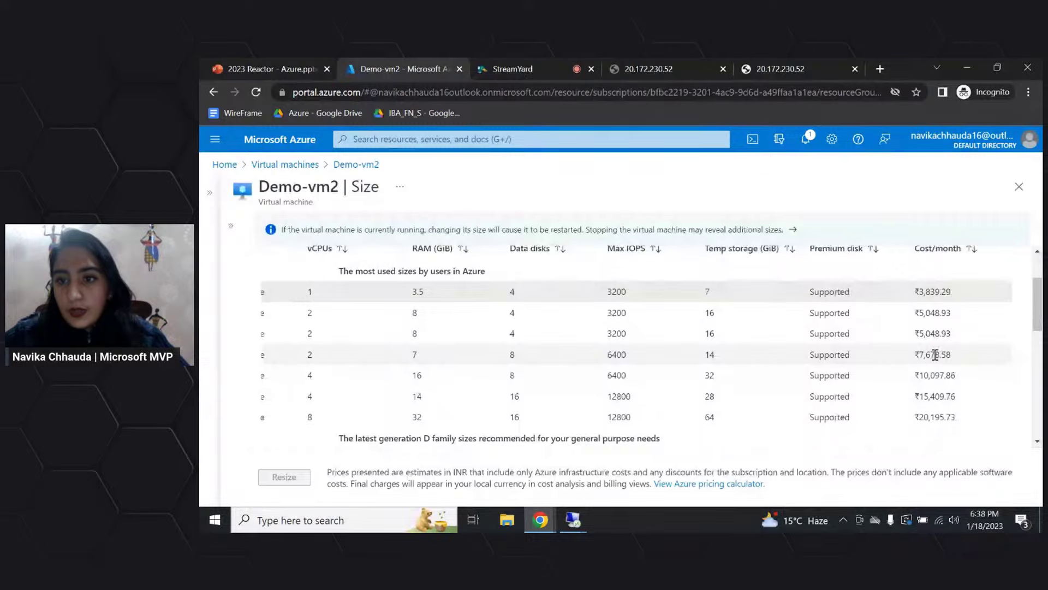
pyautogui.scroll(-1, 970, 295)
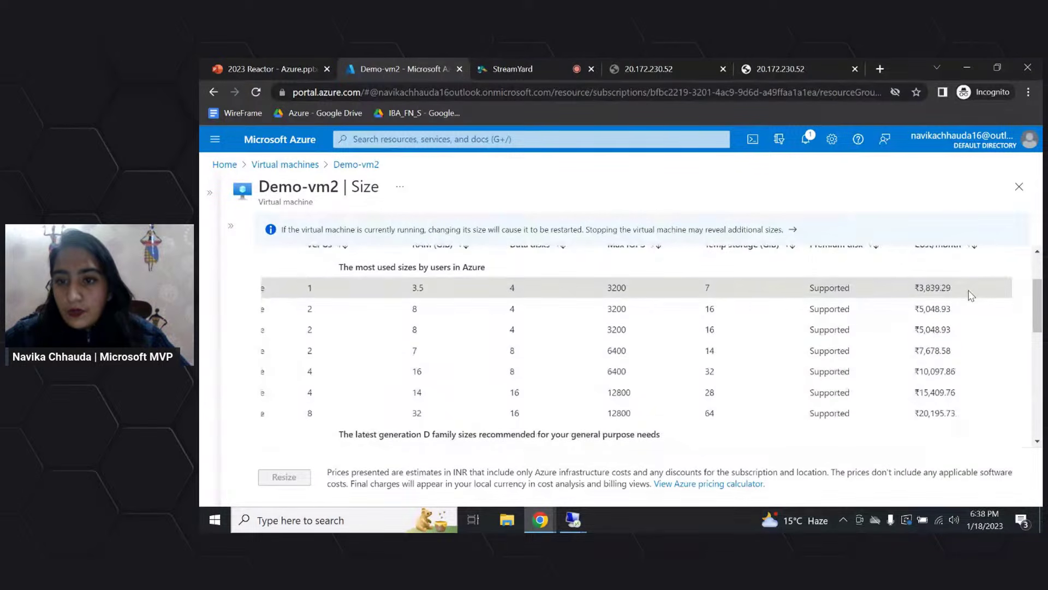
pyautogui.scroll(1, 964, 303)
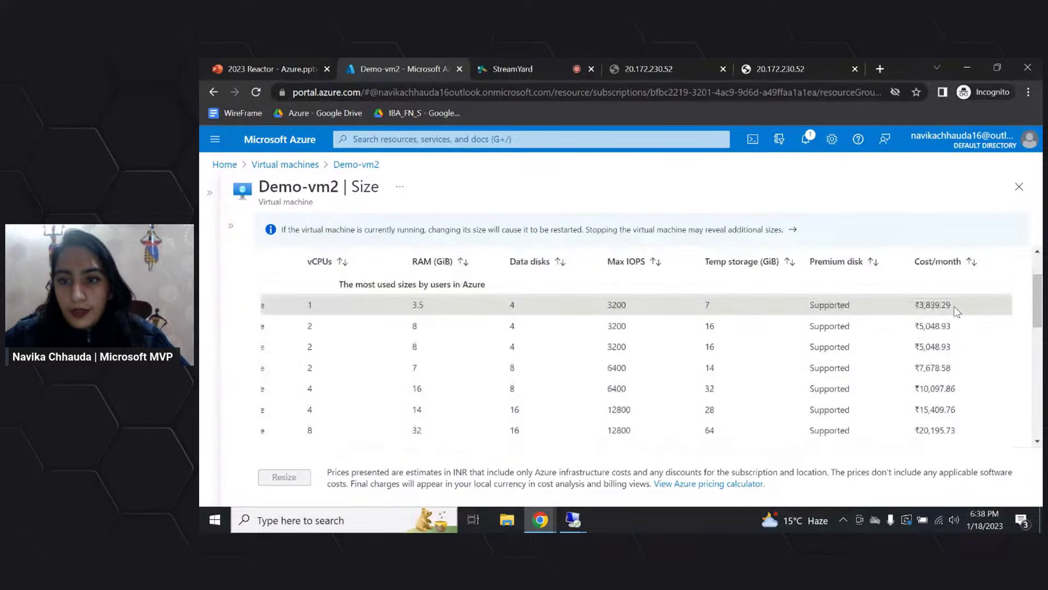
pyautogui.scroll(-1, 966, 333)
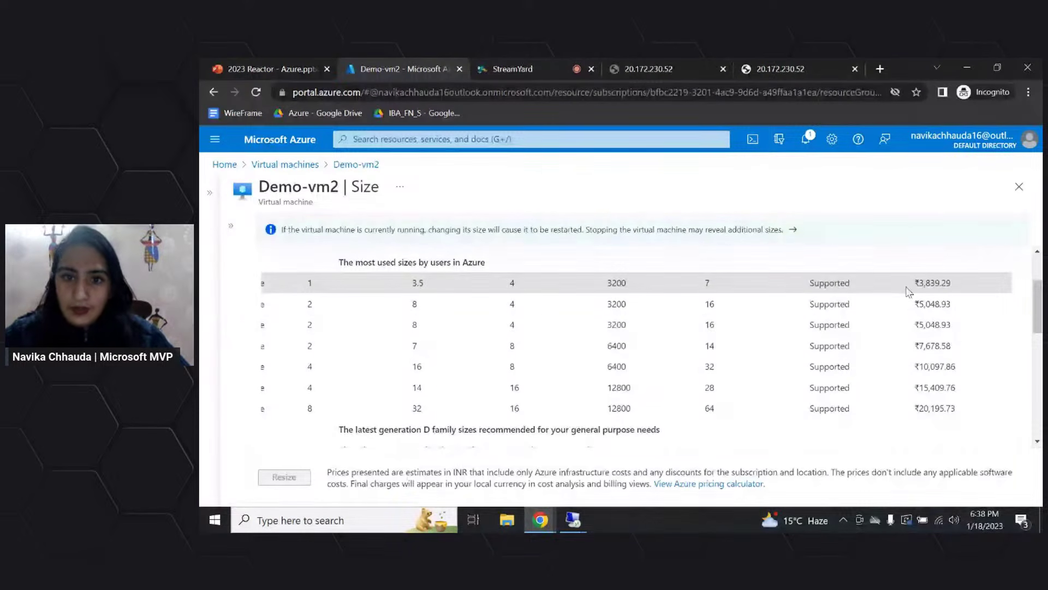
pyautogui.hscroll(-3, 850, 294)
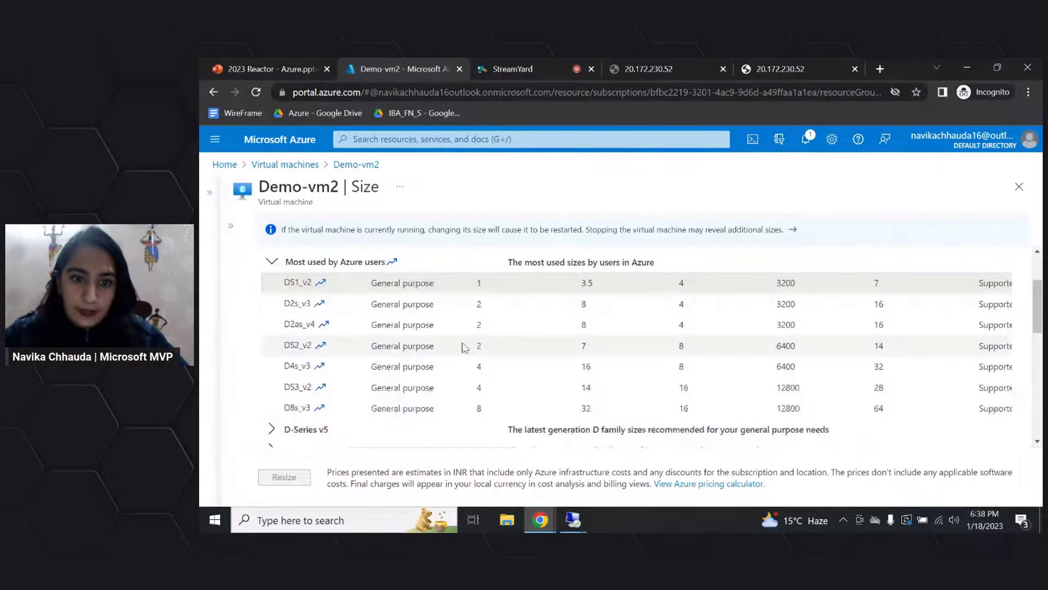
pyautogui.scroll(-2, 465, 349)
pyautogui.scroll(-1, 465, 348)
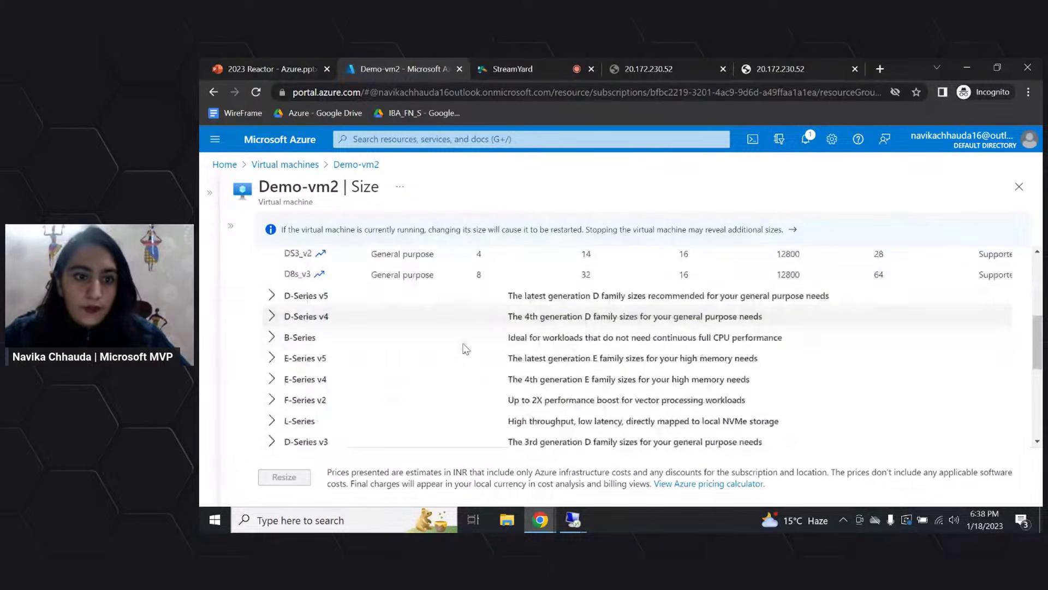
# Look through the remaining VM size groups, including the unavailable, insufficient quota and unsupported ones
pyautogui.scroll(3, 466, 349)
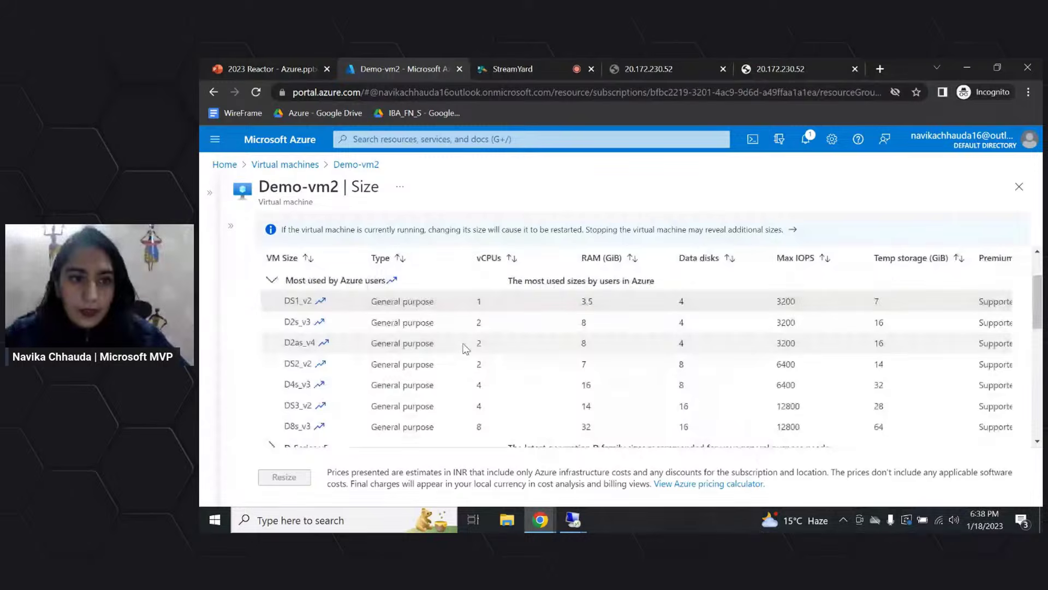
pyautogui.scroll(-10, 395, 321)
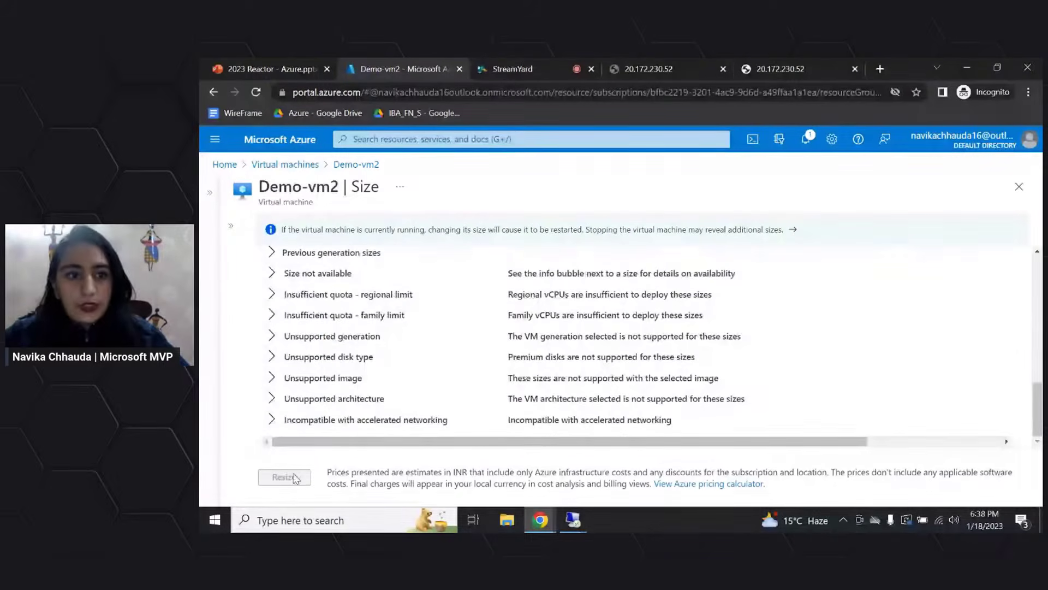
# Expand the VM's settings menu, return to Demo-vm2's Overview page and switch to the 2023 Reactor - Azure presentation
pyautogui.click(232, 228)
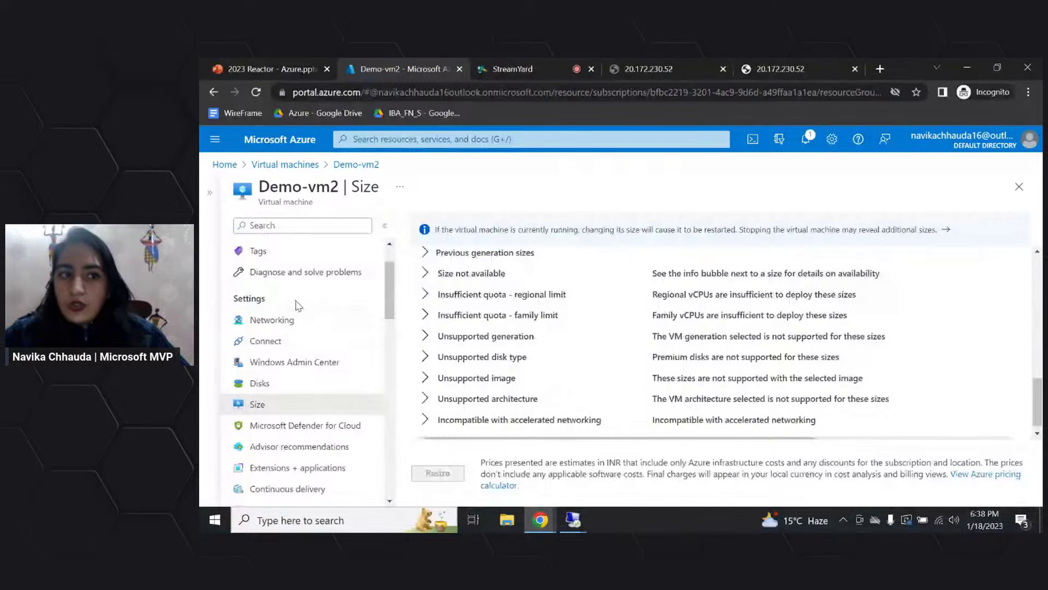
pyautogui.scroll(2, 298, 306)
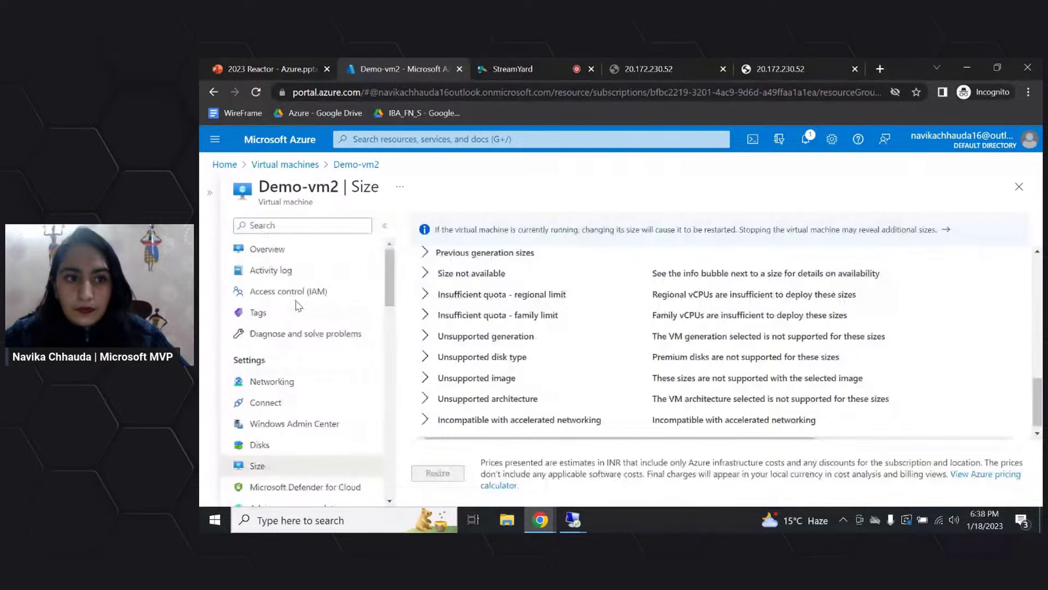
pyautogui.click(267, 249)
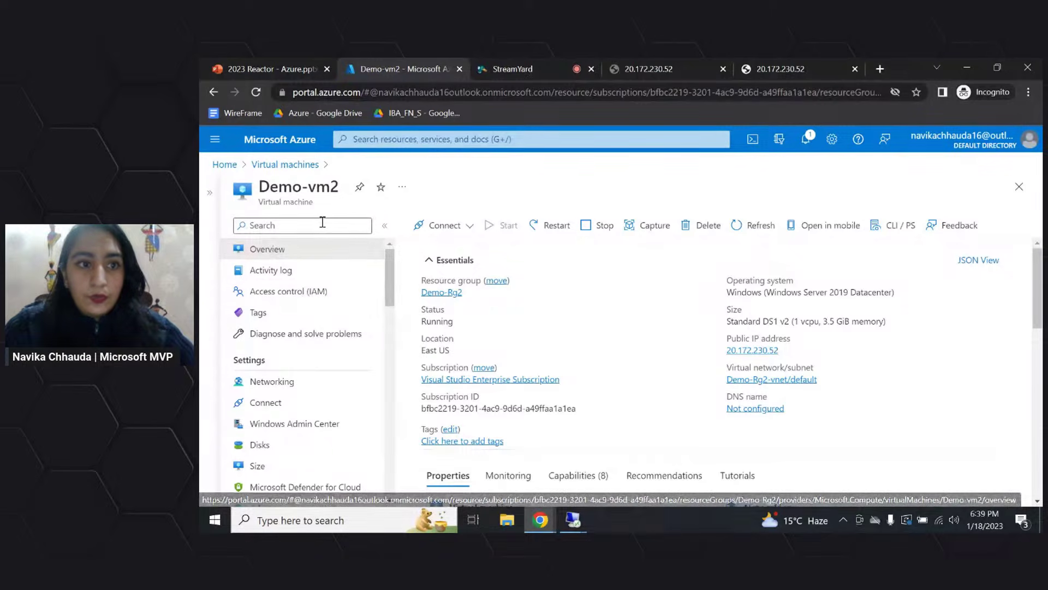
pyautogui.click(268, 69)
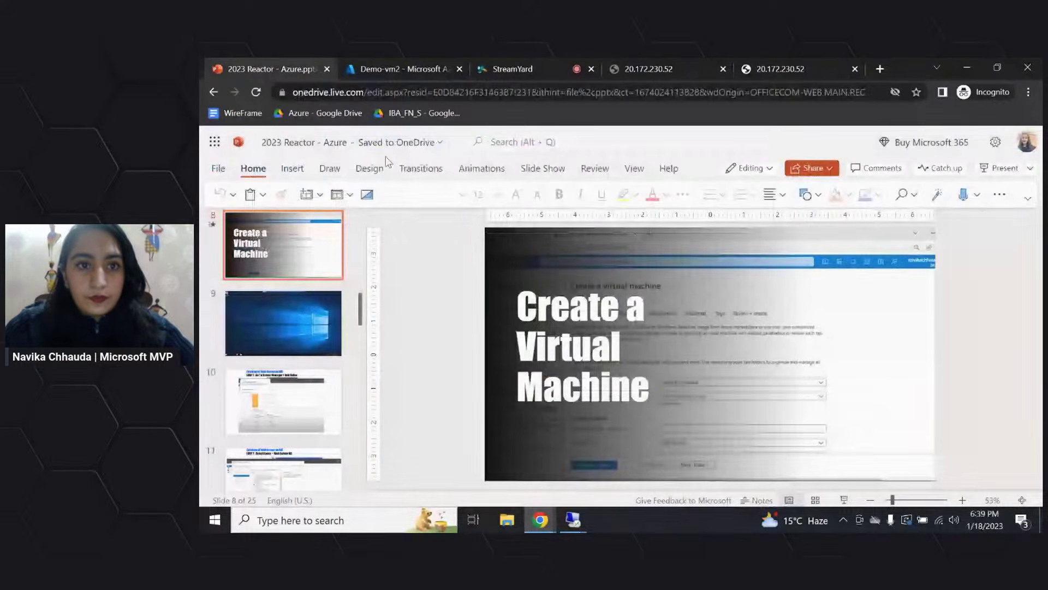
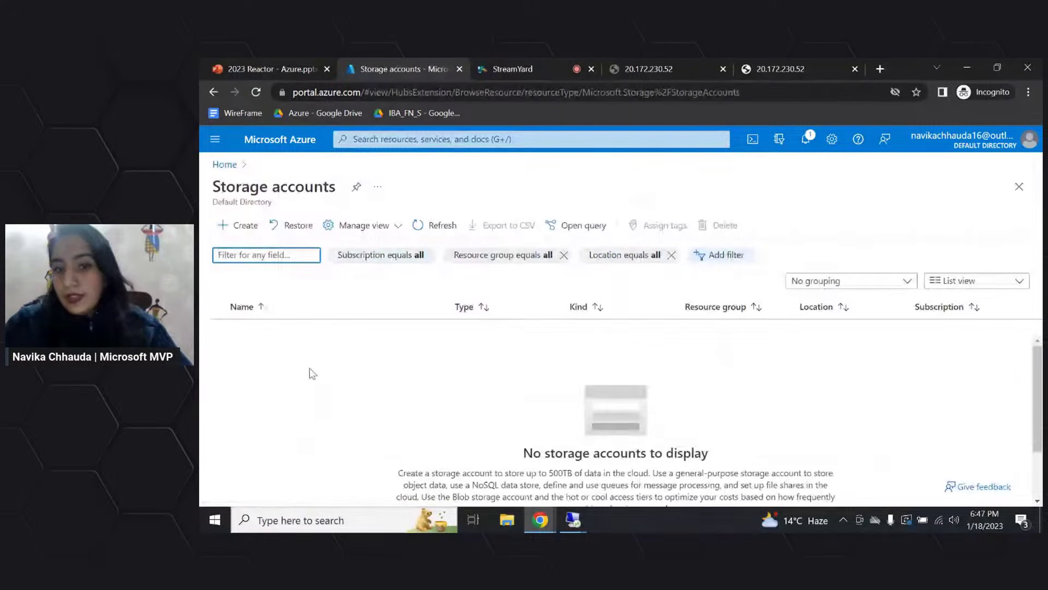
# Start creating a storage account and set its resource group to Demo-Rg2
pyautogui.scroll(-1, 353, 443)
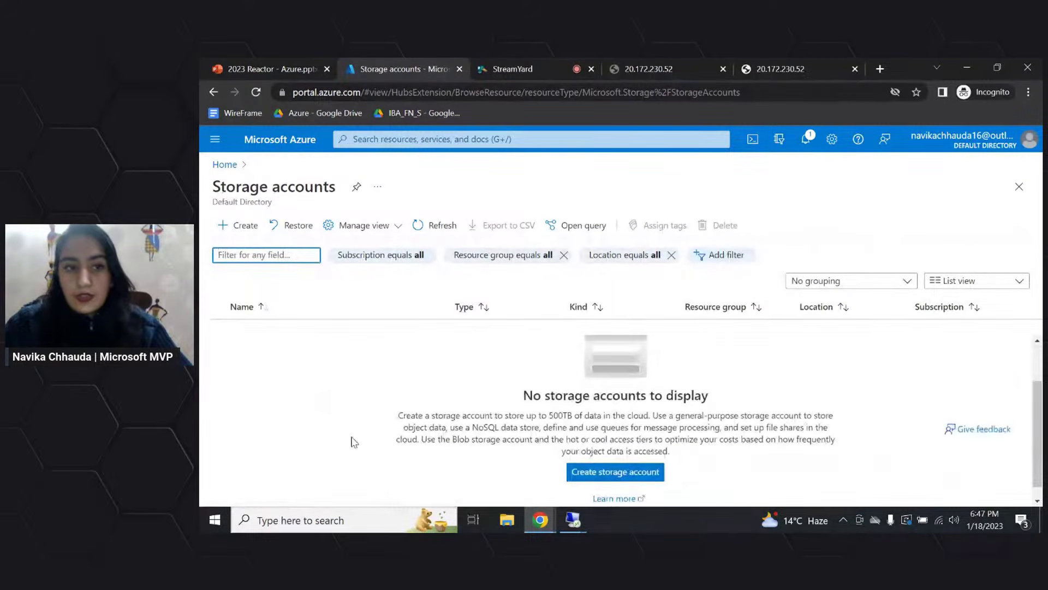
pyautogui.scroll(1, 352, 441)
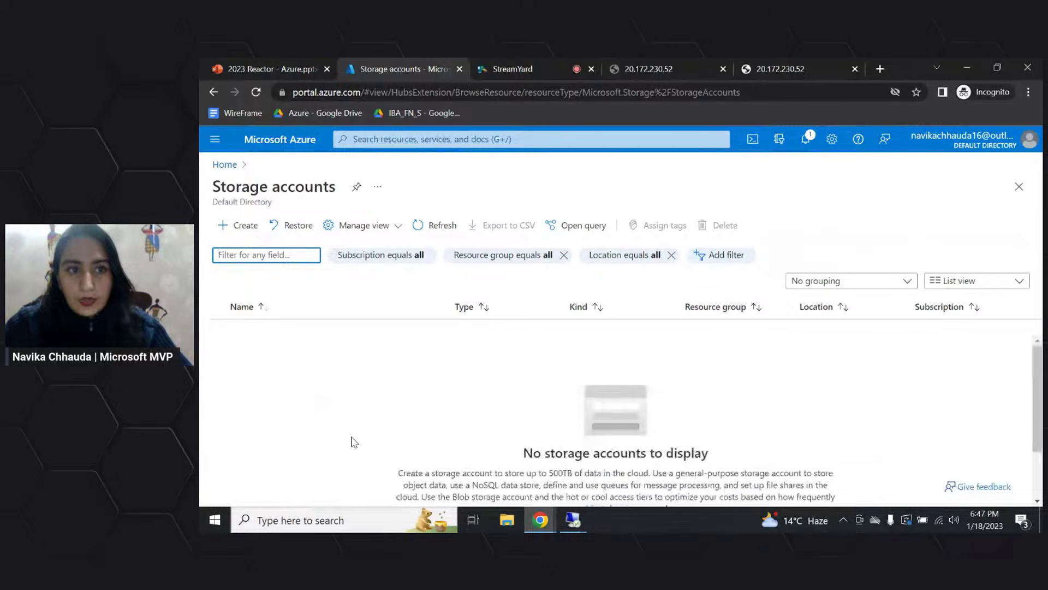
pyautogui.click(238, 229)
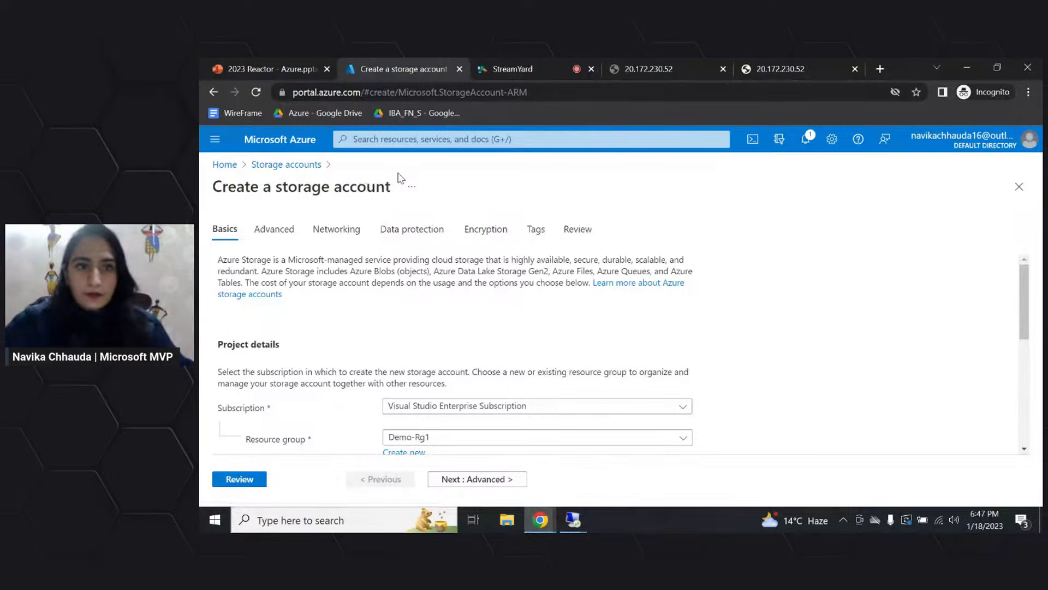
pyautogui.scroll(-2, 659, 370)
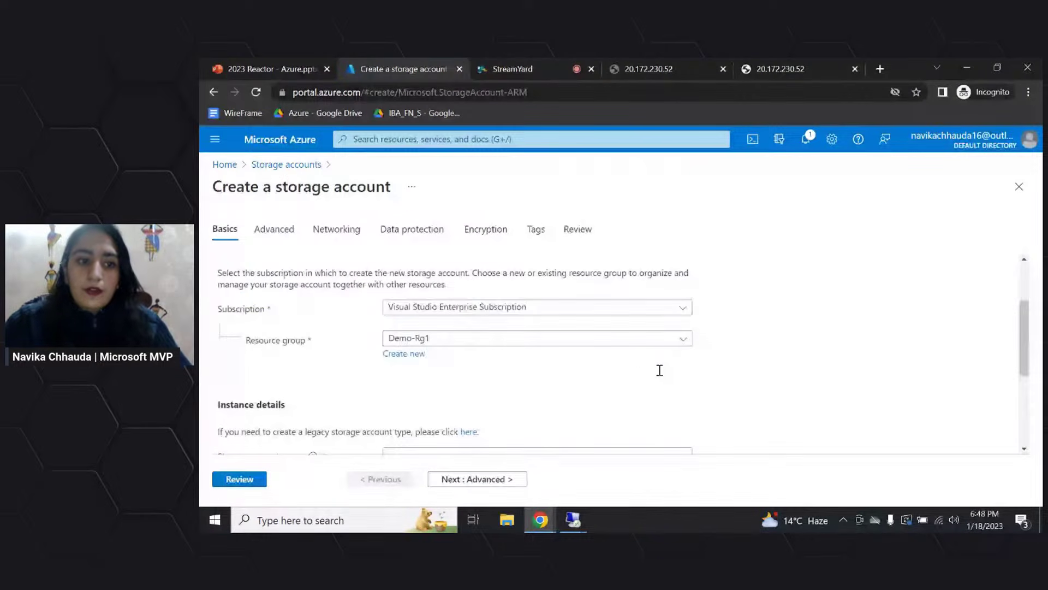
pyautogui.click(564, 342)
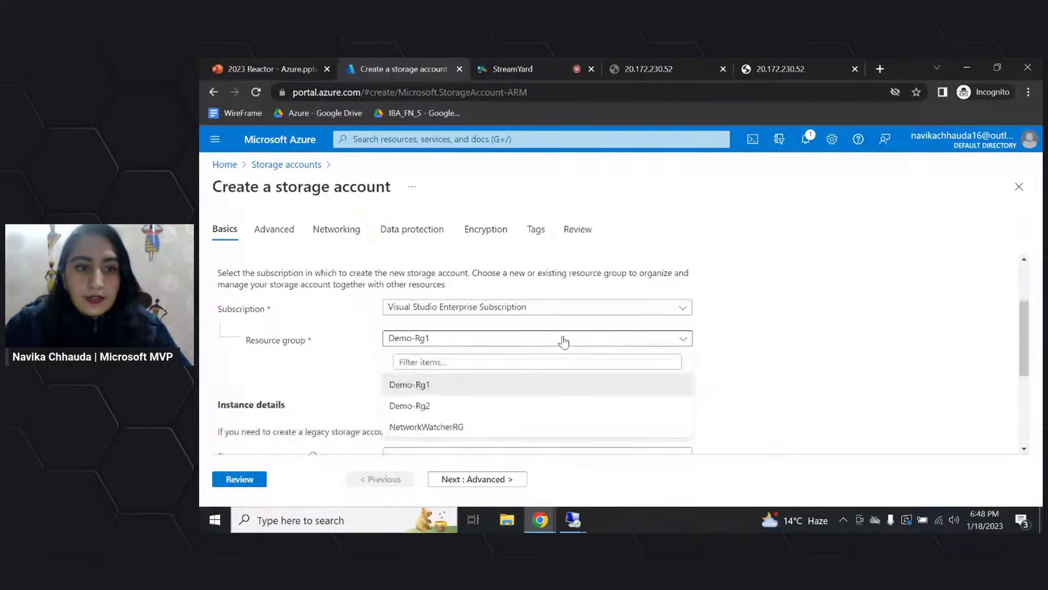
pyautogui.click(434, 406)
# Name the storage account storage18123 in the instance details
pyautogui.scroll(-1, 754, 354)
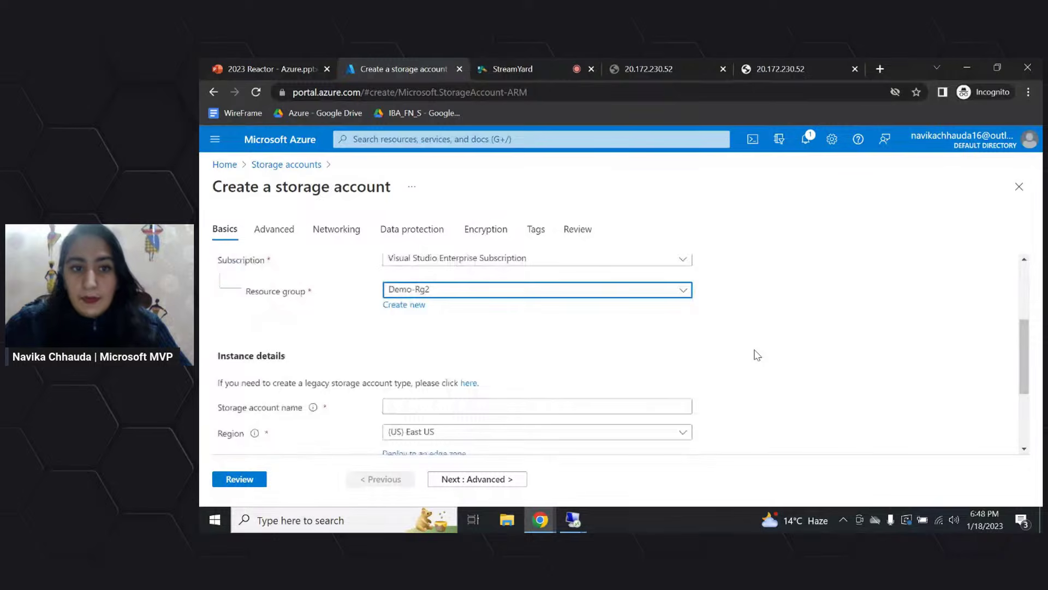
pyautogui.scroll(-1, 756, 355)
pyautogui.scroll(-1, 758, 355)
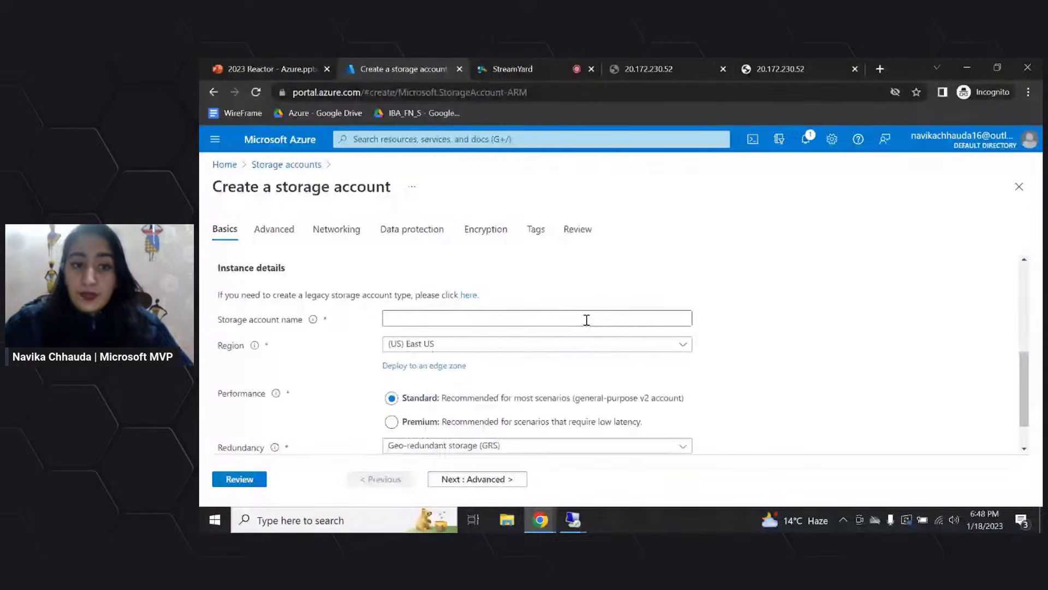
pyautogui.click(587, 320)
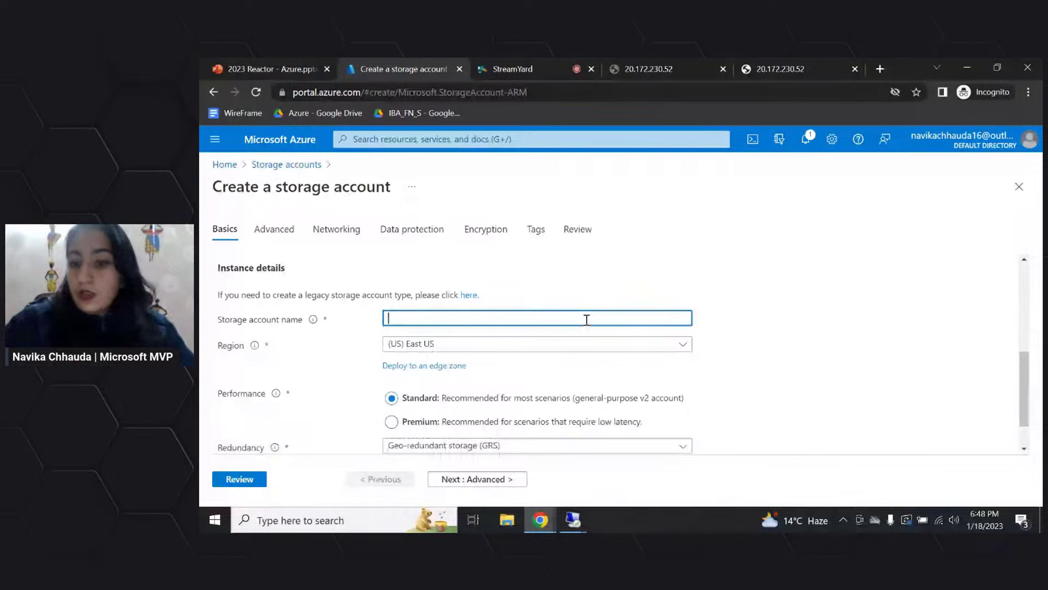
pyautogui.write('st')
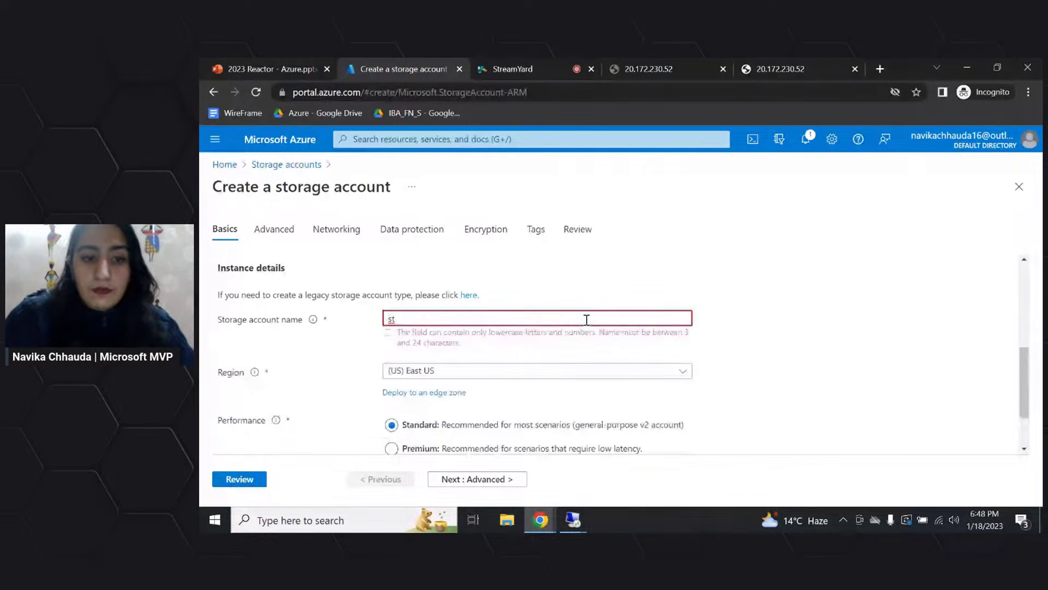
pyautogui.write('ora')
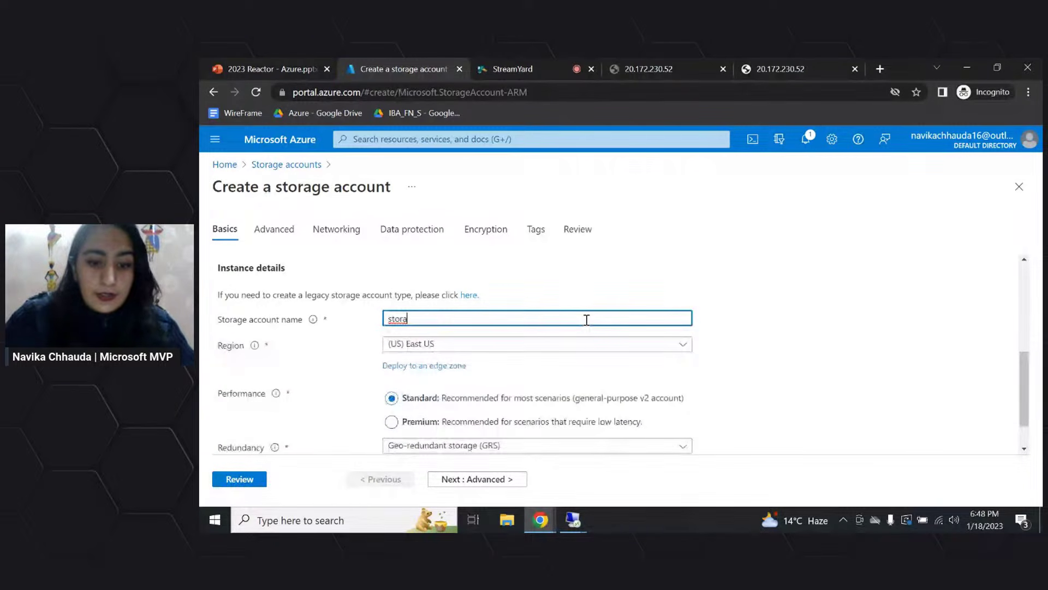
pyautogui.write('ge')
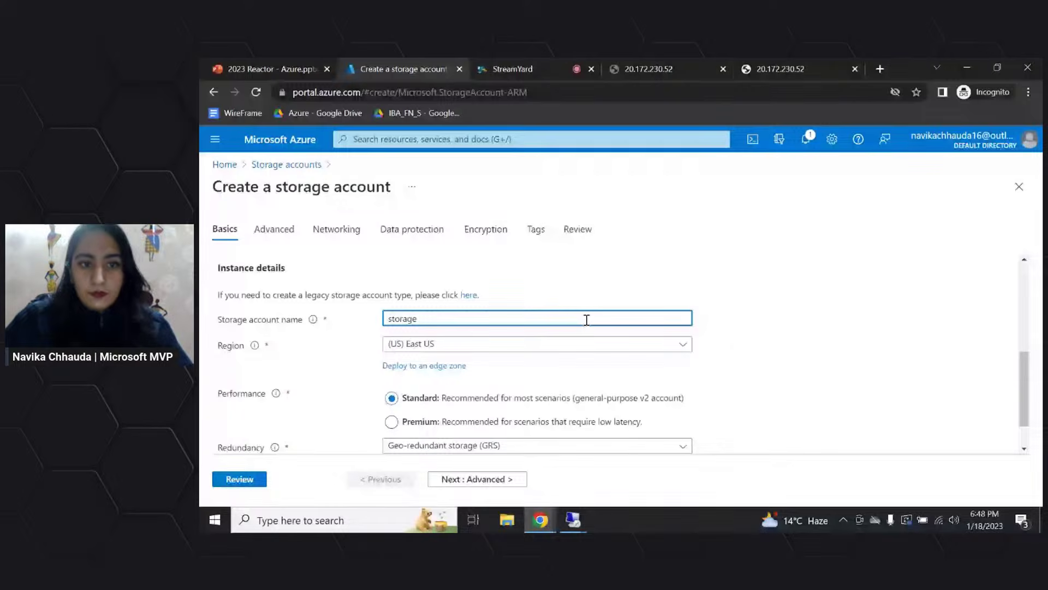
pyautogui.write('18123')
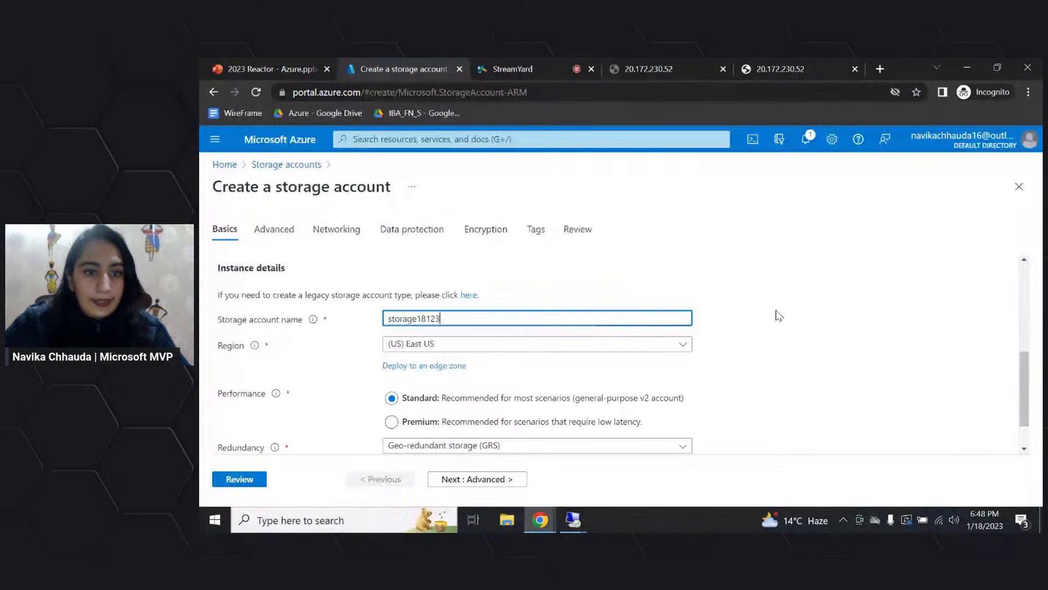
# Set the storage account's redundancy to Locally-redundant storage (LRS)
pyautogui.scroll(-1, 779, 316)
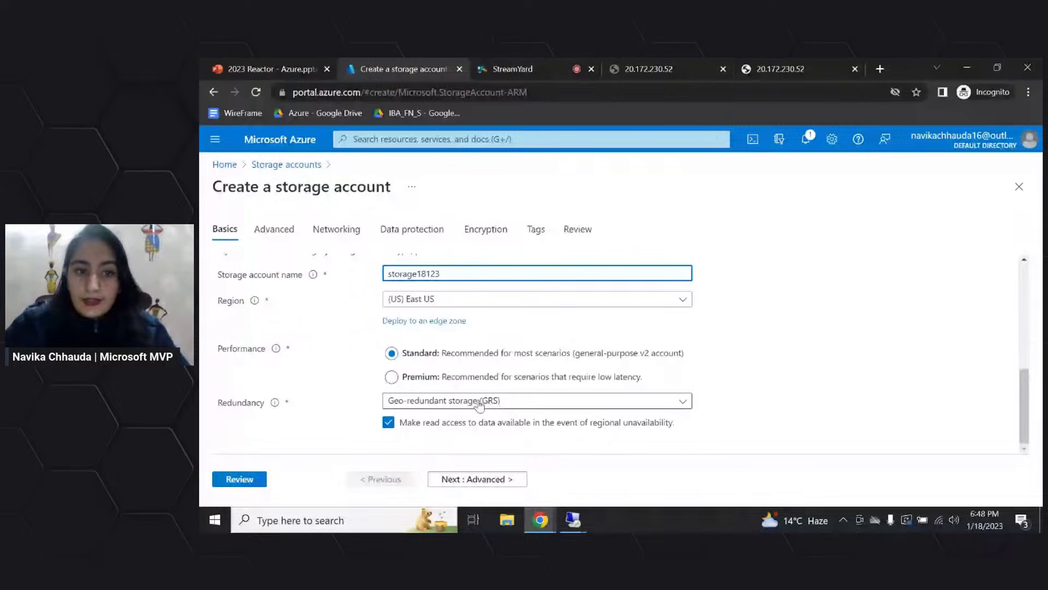
pyautogui.click(507, 404)
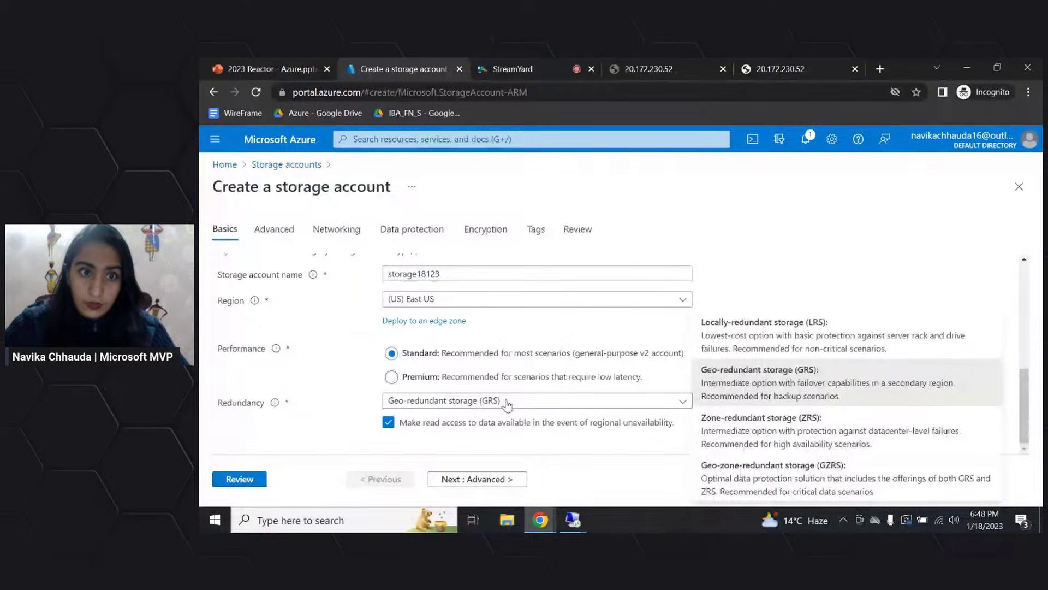
pyautogui.click(756, 350)
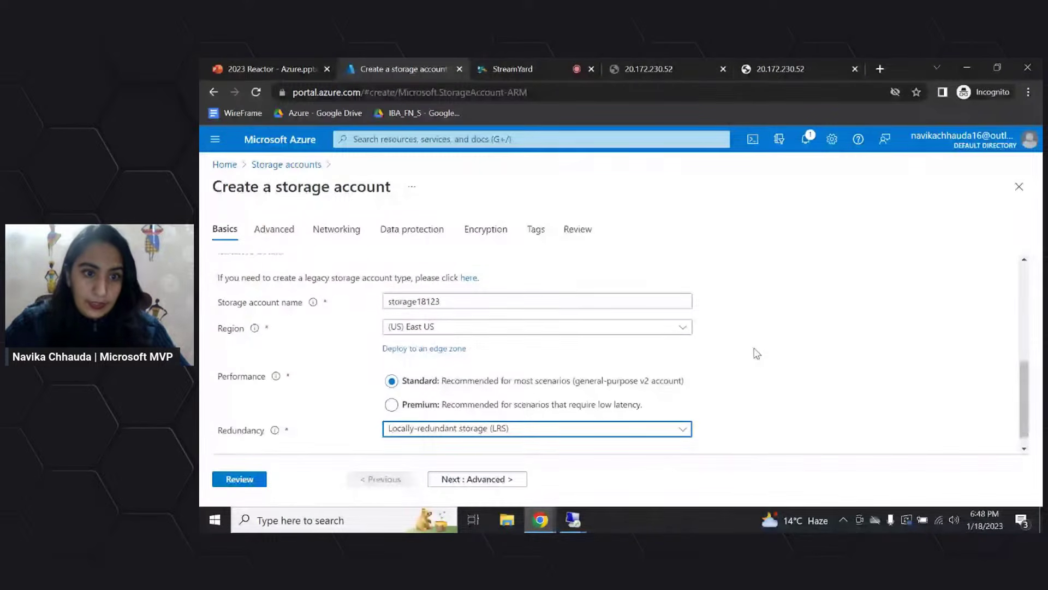
pyautogui.scroll(-1, 591, 392)
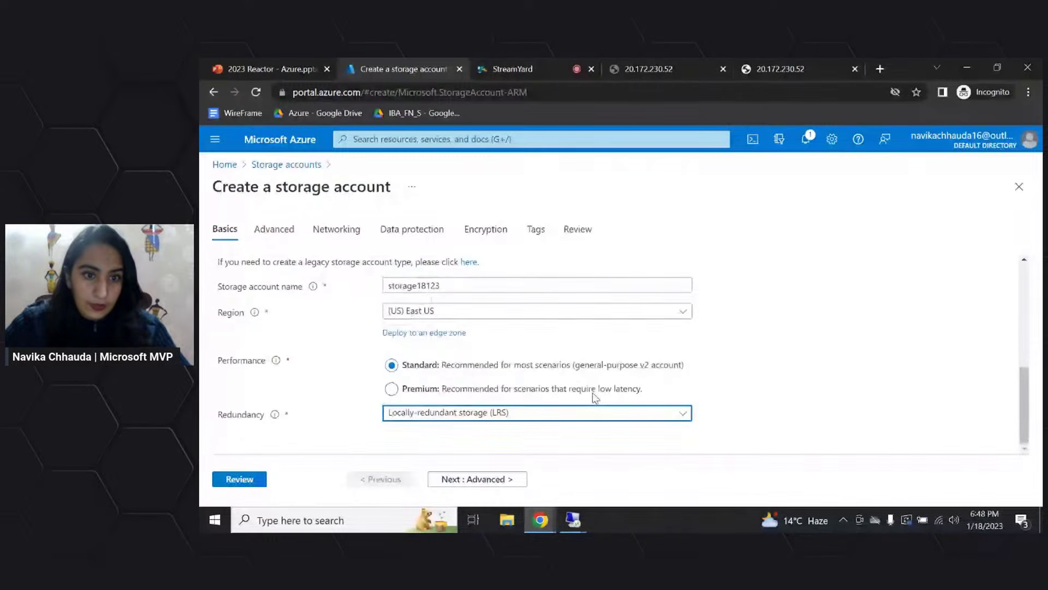
# Review the storage account's configuration summary and create the account
pyautogui.click(244, 481)
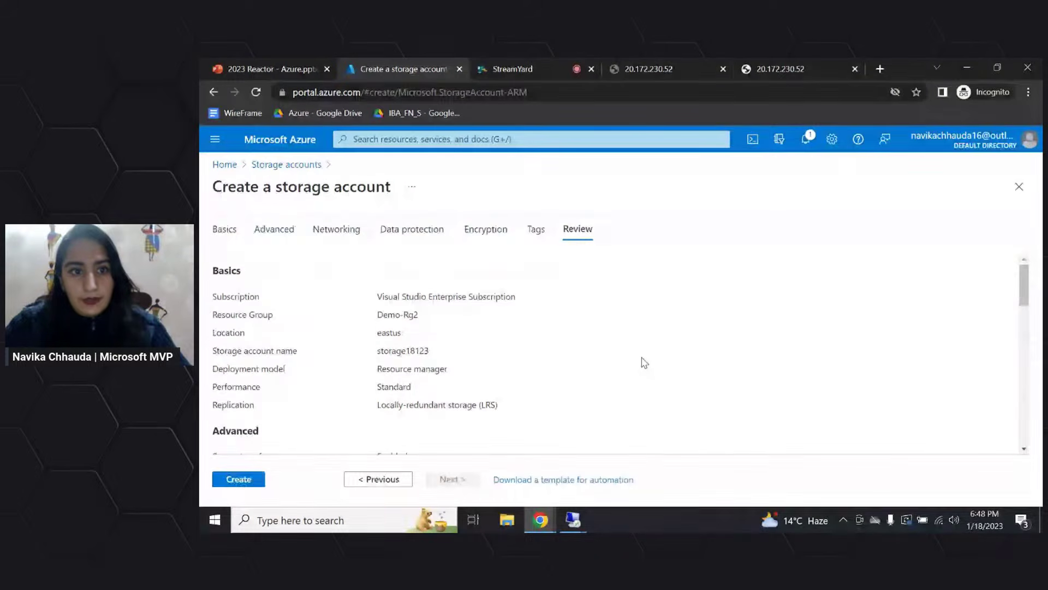
pyautogui.scroll(-3, 644, 363)
pyautogui.scroll(2, 644, 363)
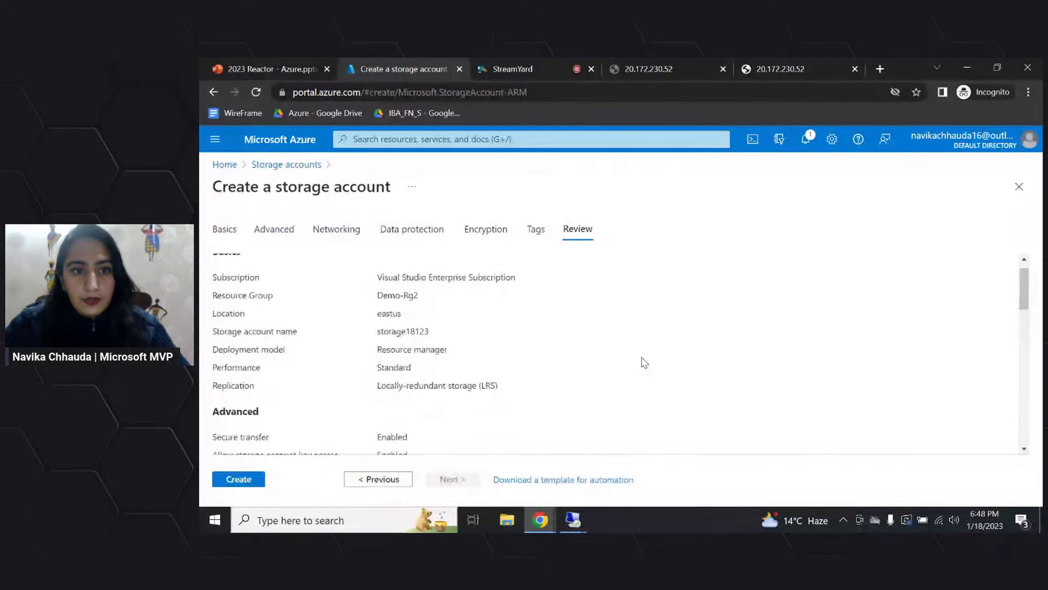
pyautogui.click(244, 480)
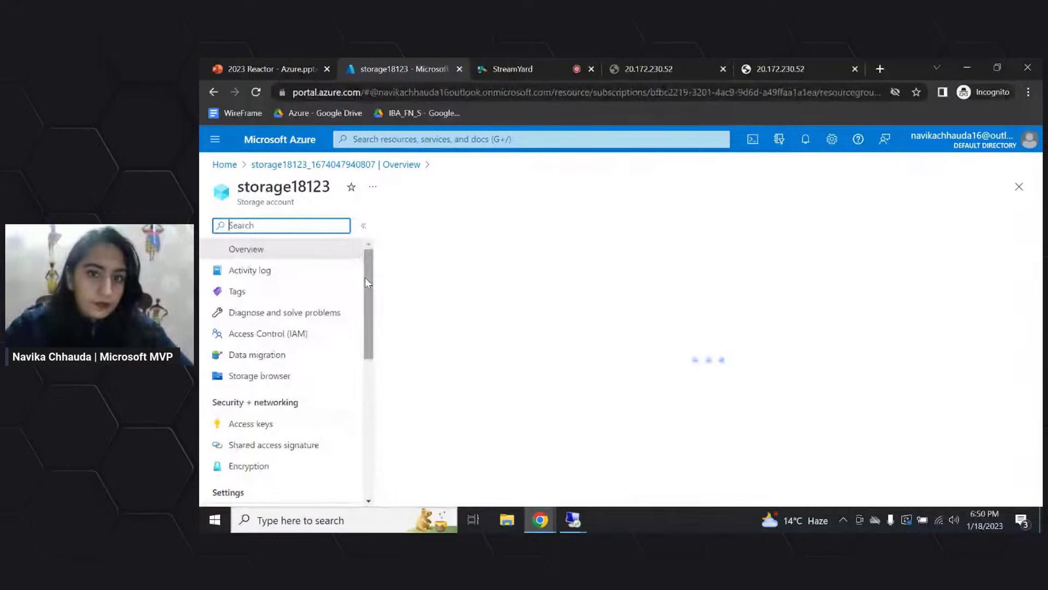
# Review storage18123's Overview page and its data storage options: containers, file shares, queues and tables
pyautogui.moveTo(366, 278)
pyautogui.mouseDown()
pyautogui.moveTo(362, 367)
pyautogui.moveTo(355, 267)
pyautogui.mouseUp()
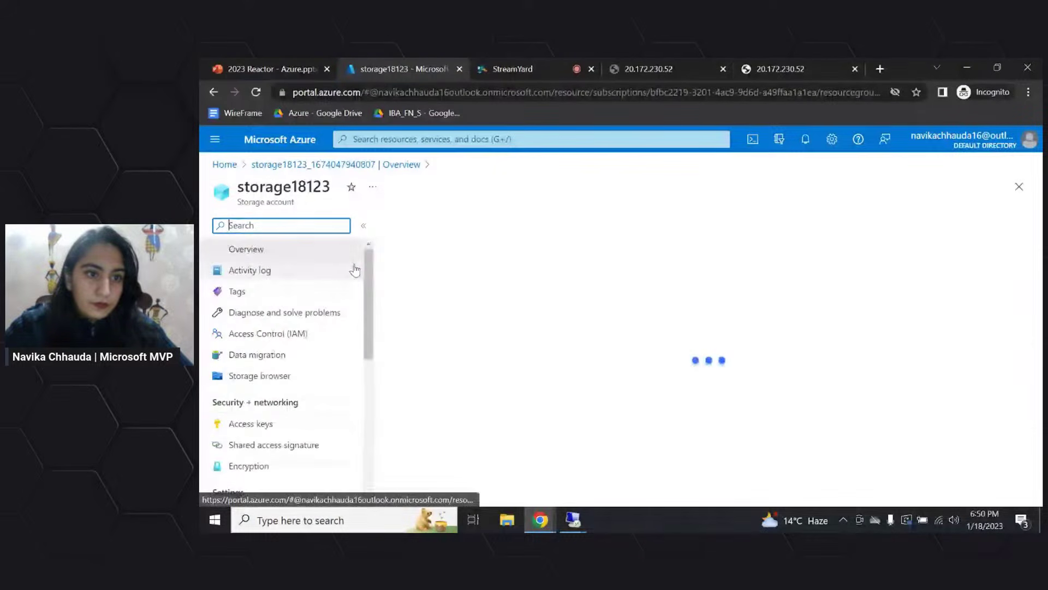
pyautogui.scroll(-3, 282, 423)
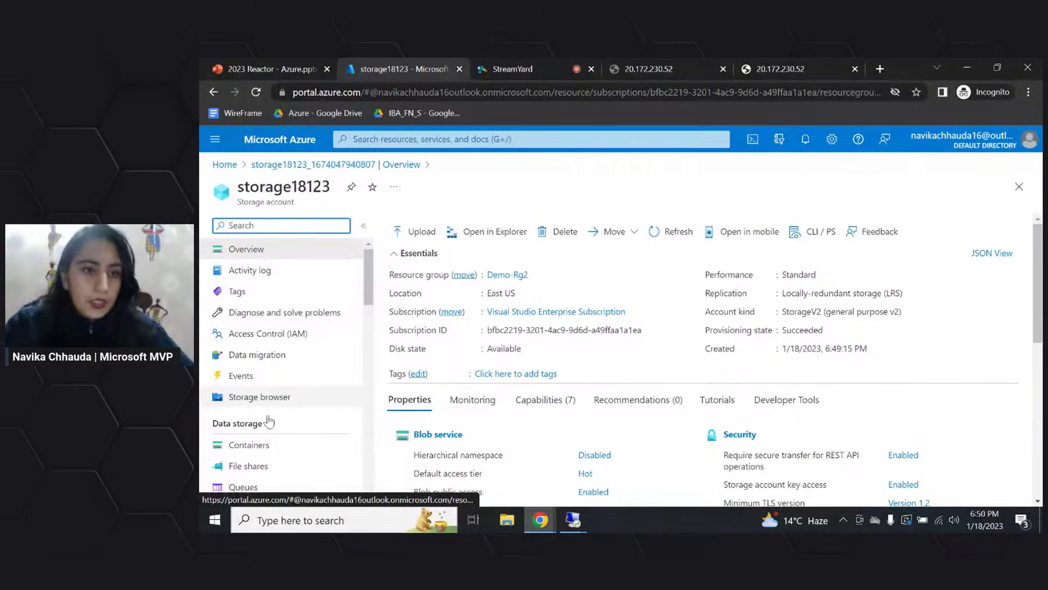
pyautogui.scroll(-2, 268, 415)
pyautogui.scroll(-1, 266, 406)
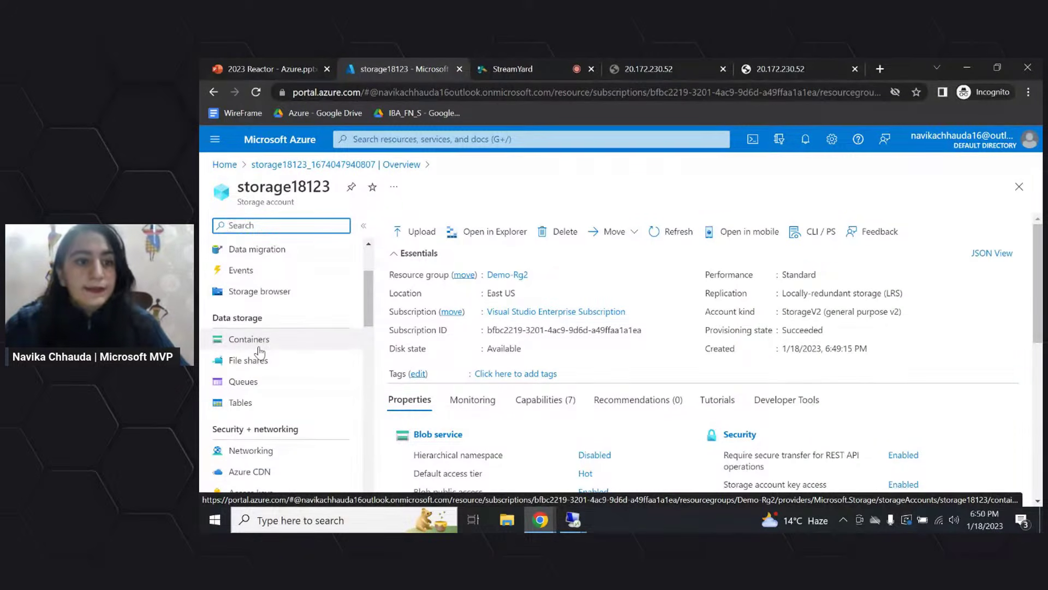
# Switch to the PowerPoint presentation, start the slide show from the current slide and advance to the Blob Containers slide
pyautogui.click(207, 69)
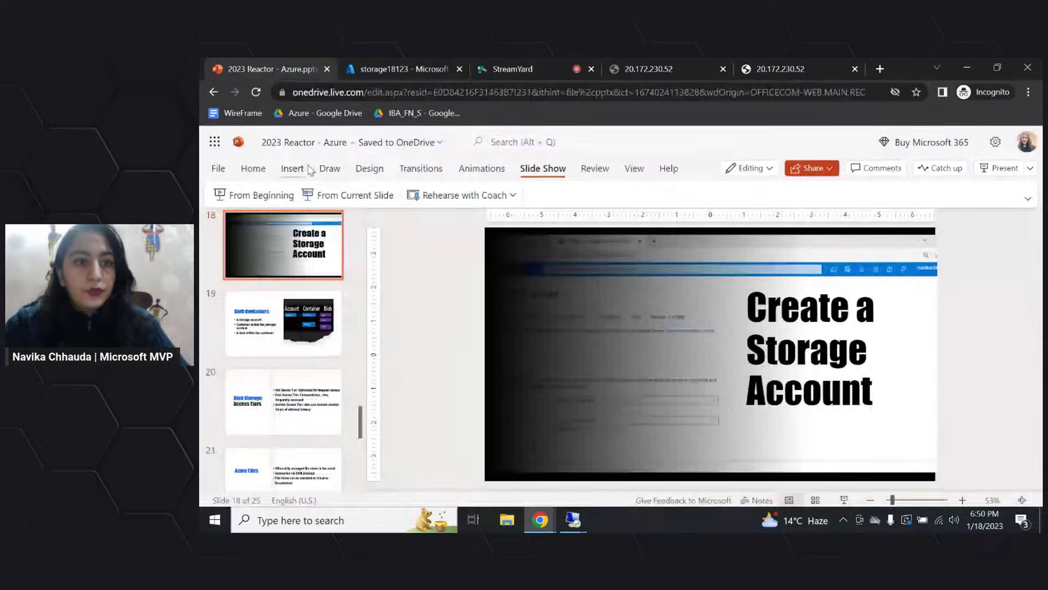
pyautogui.click(350, 195)
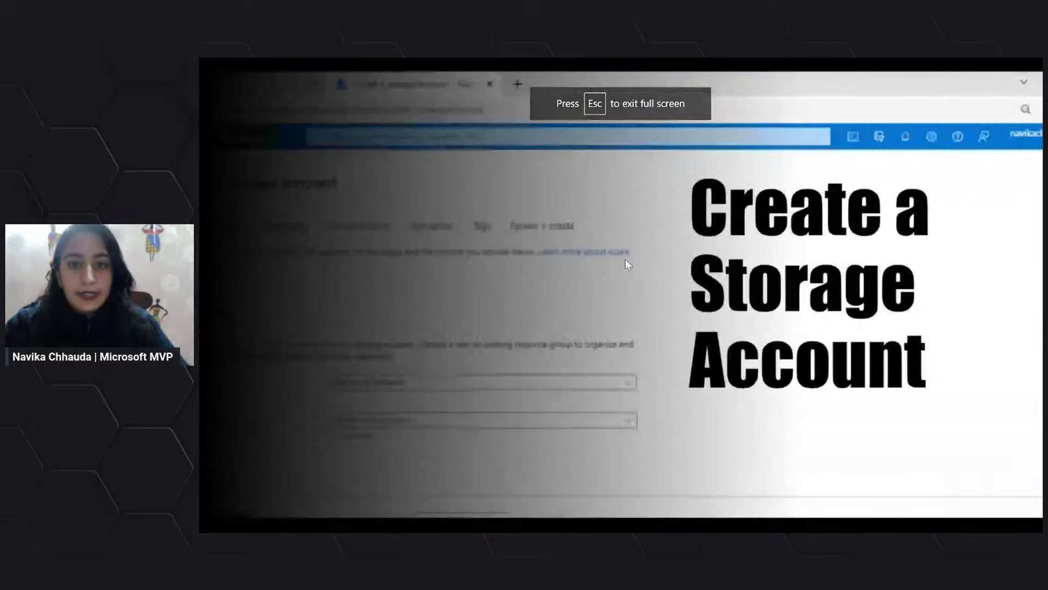
pyautogui.click(817, 273)
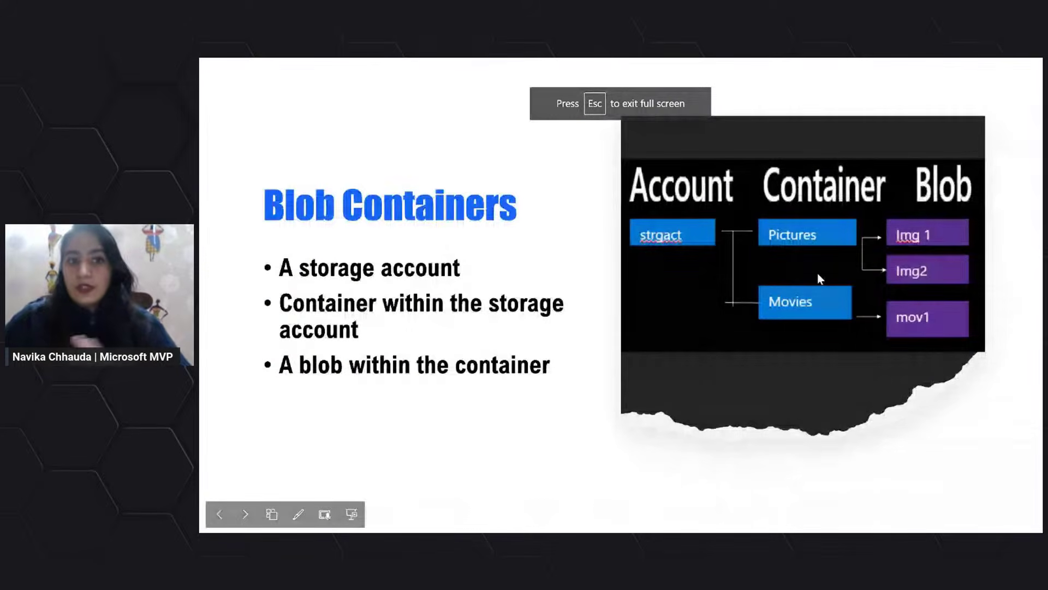
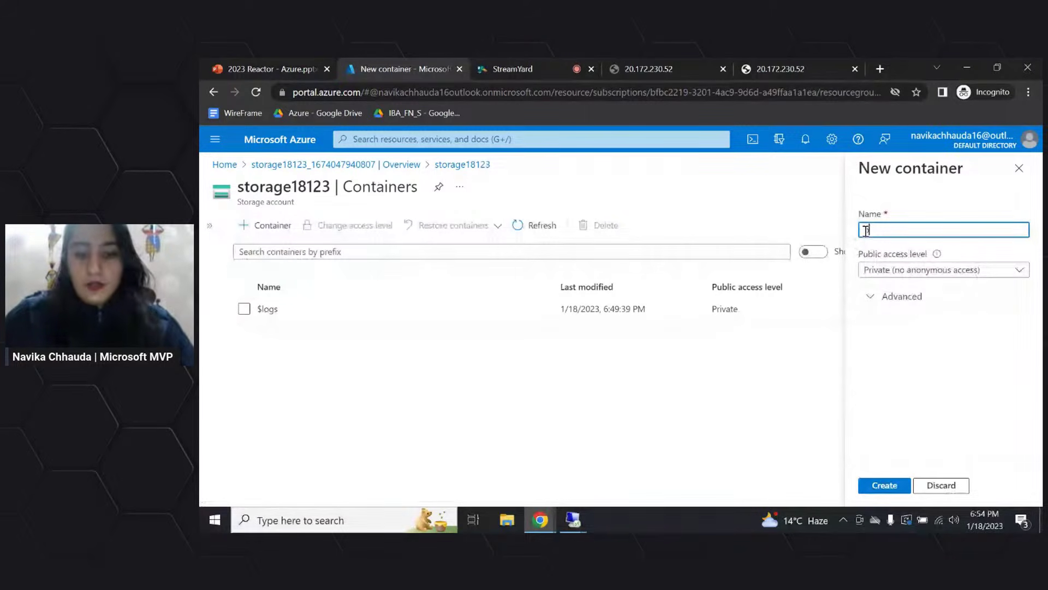
# Create a blob container named container-1 with private (no anonymous) access in storage18123
pyautogui.write('container')
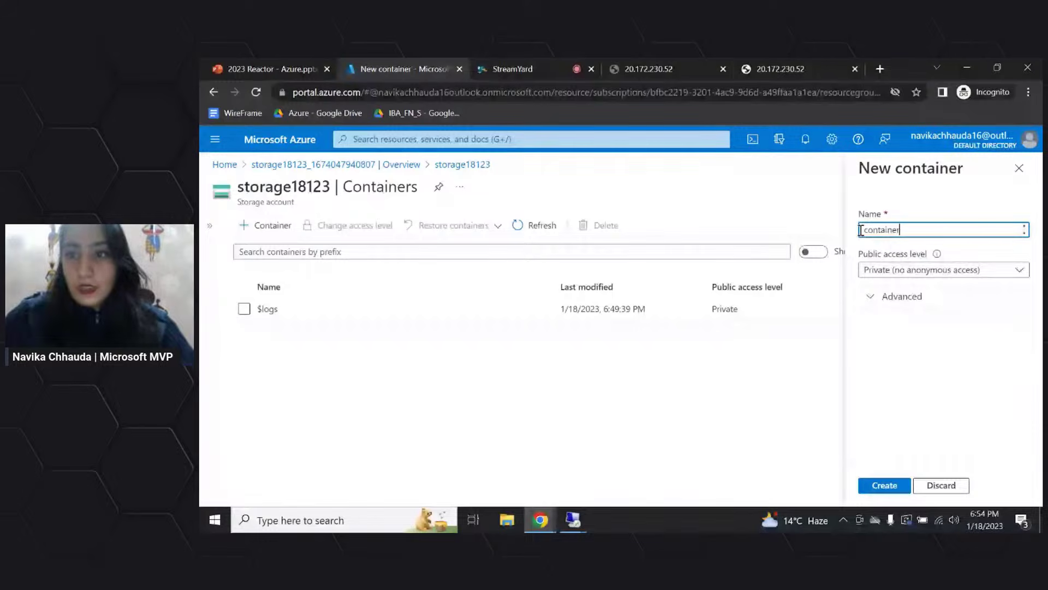
pyautogui.write('-1')
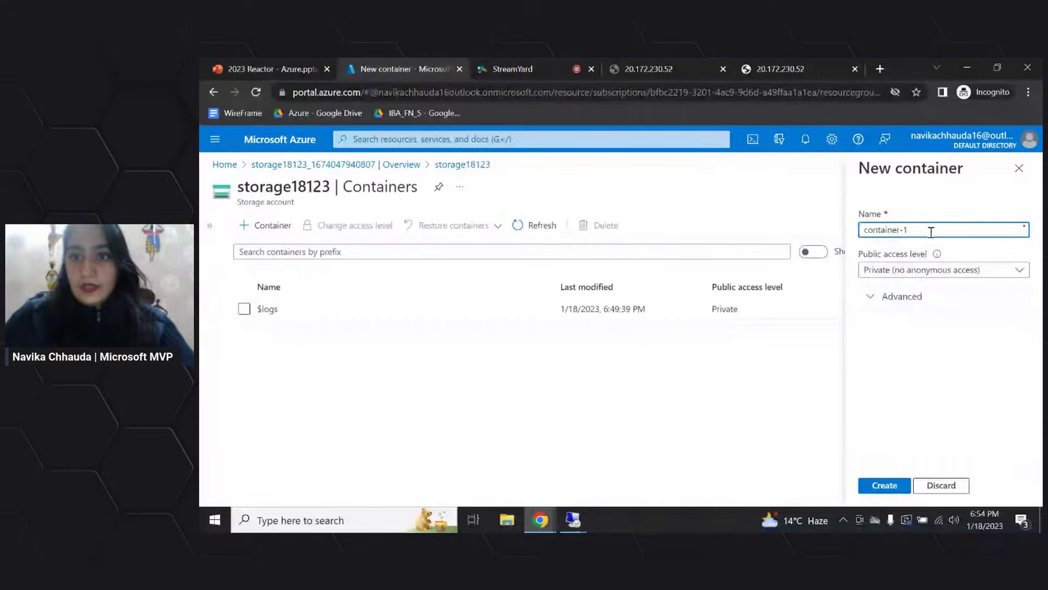
pyautogui.click(884, 486)
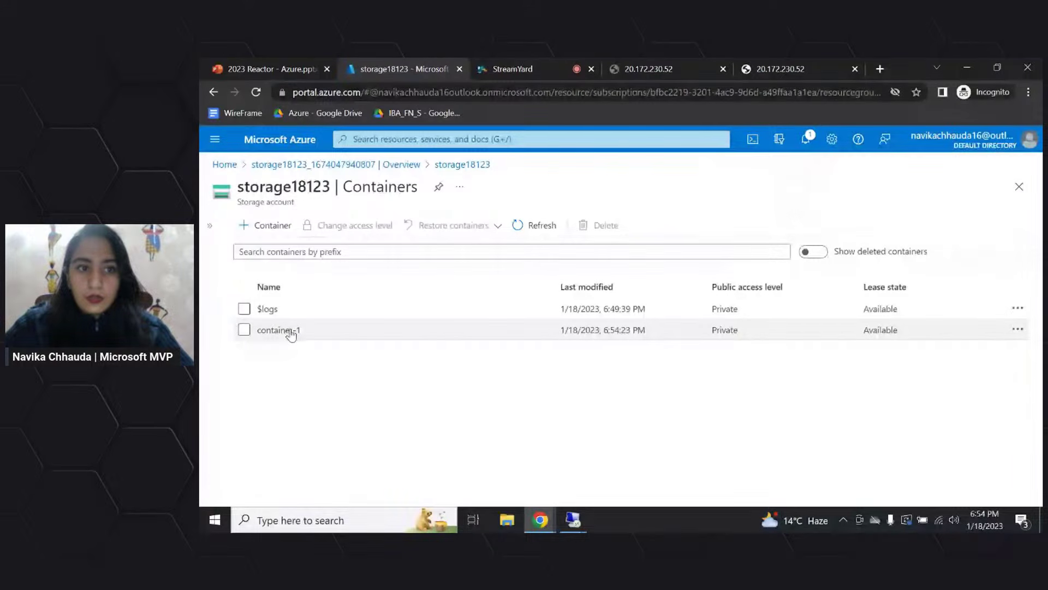
# Open container-1 and change its public access level to Blob (anonymous read access for blobs only), then recheck the setting
pyautogui.click(278, 330)
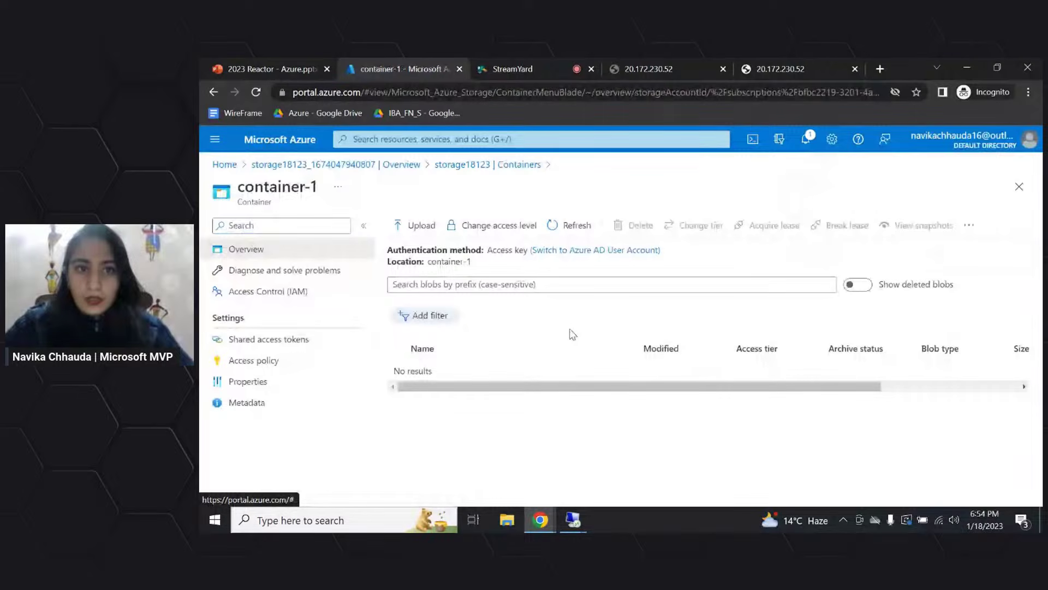
pyautogui.click(498, 226)
pyautogui.click(491, 313)
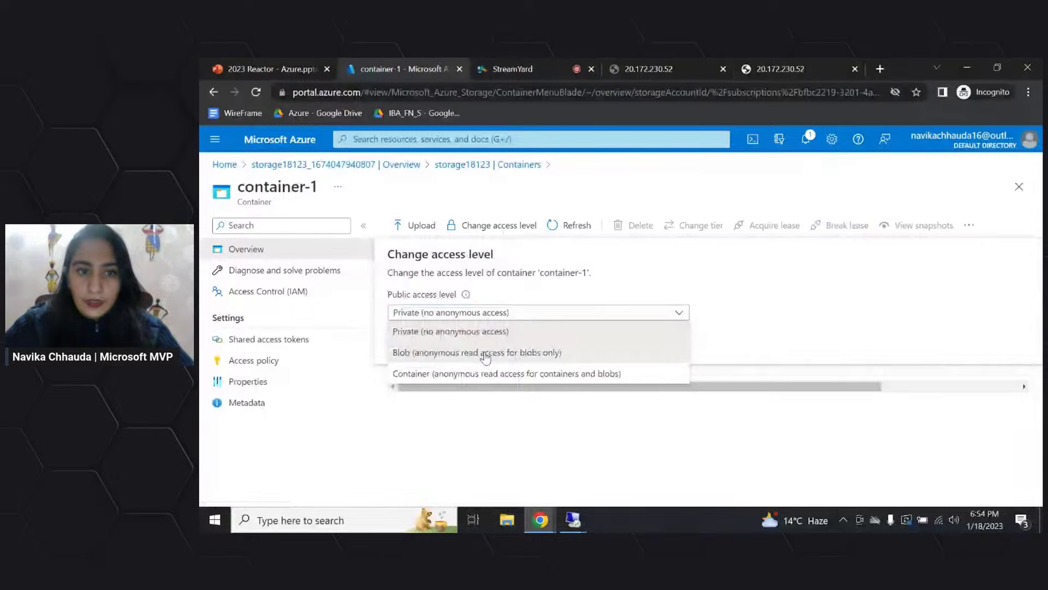
pyautogui.click(486, 352)
pyautogui.click(411, 414)
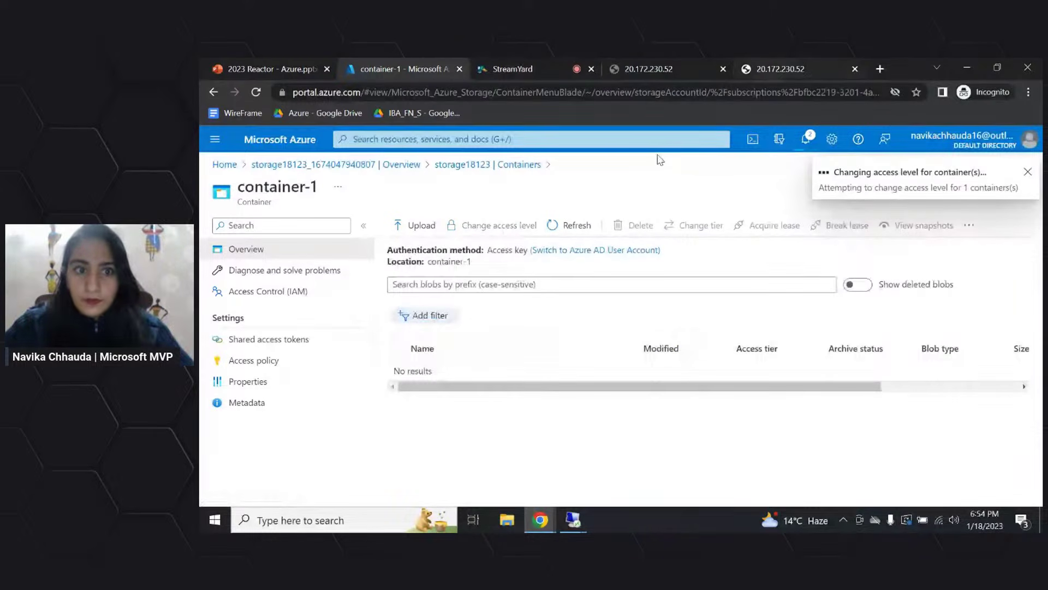
pyautogui.click(513, 235)
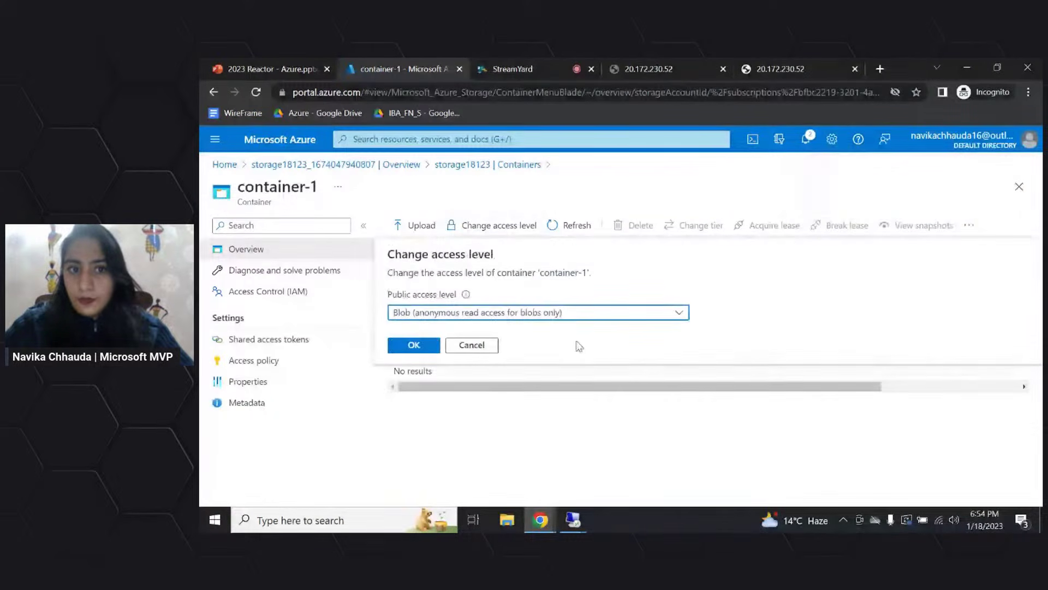
pyautogui.press('Escape')
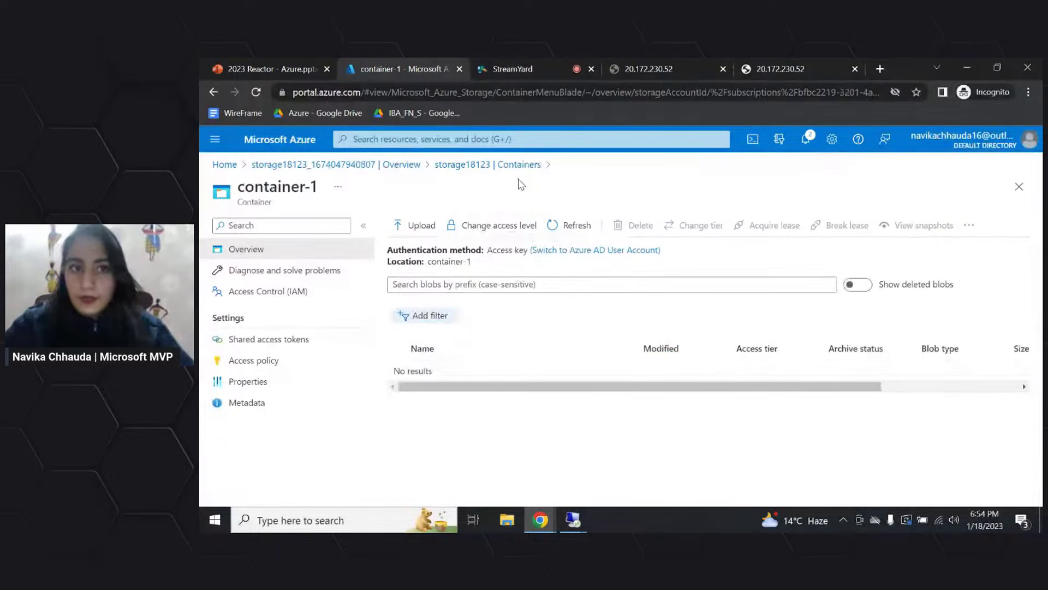
# Upload r-image.png from the Desktop folder to container-1 and close the upload pane
pyautogui.click(410, 229)
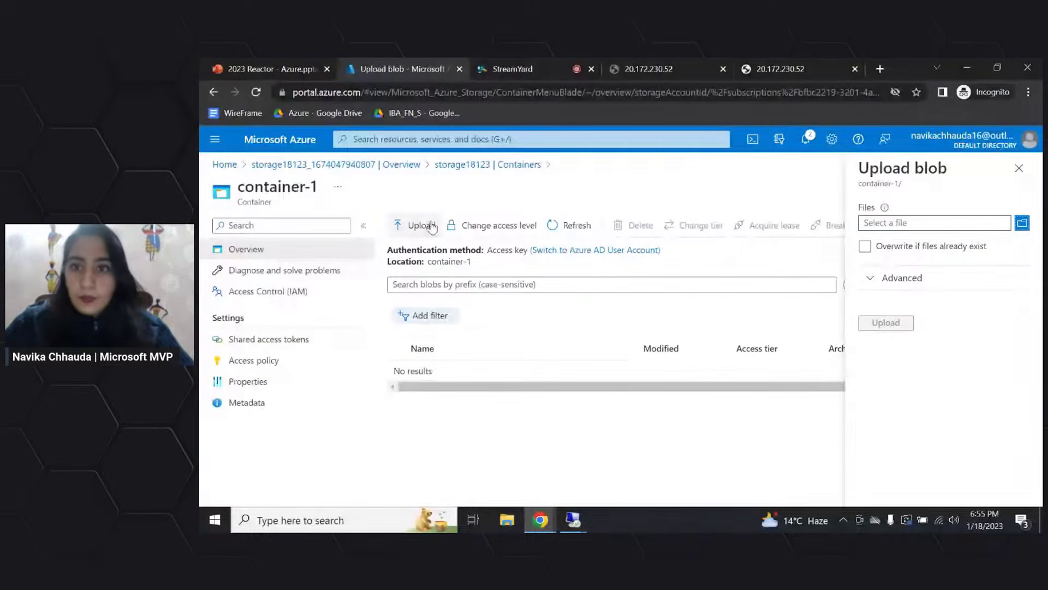
pyautogui.click(1019, 225)
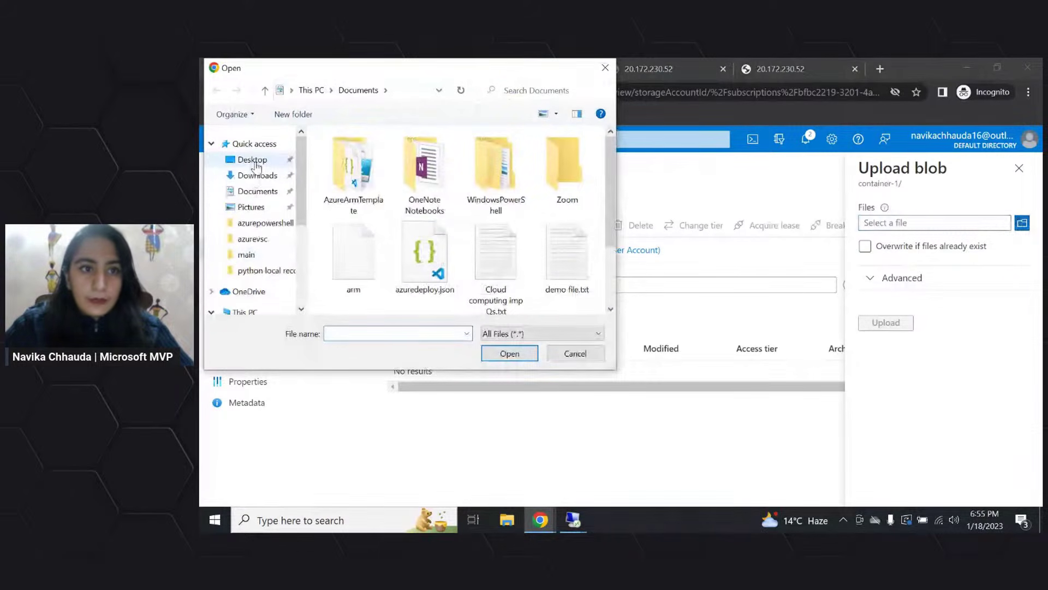
pyautogui.click(253, 160)
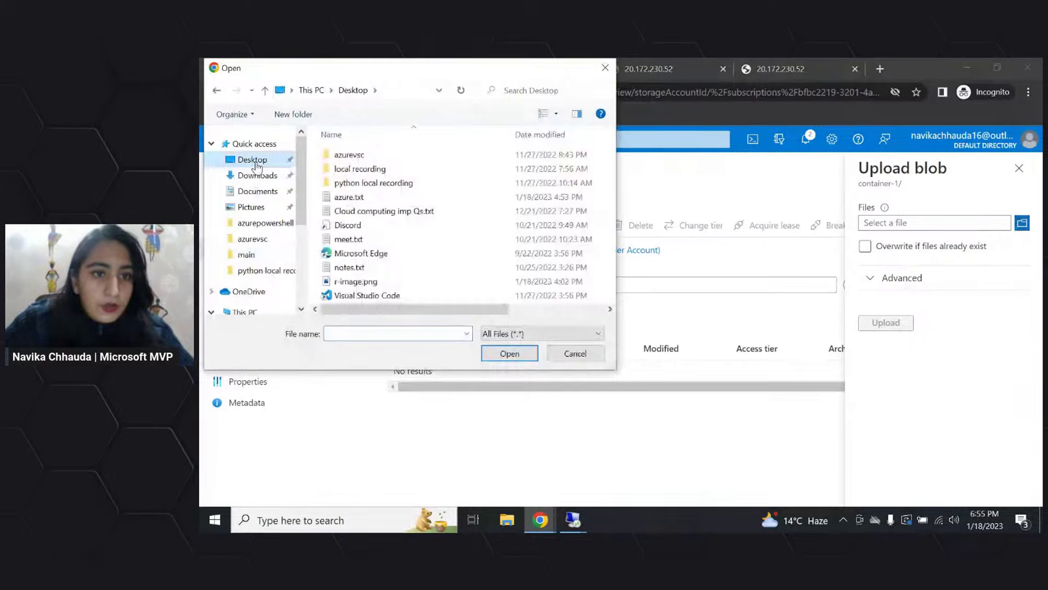
pyautogui.click(364, 280)
pyautogui.click(491, 353)
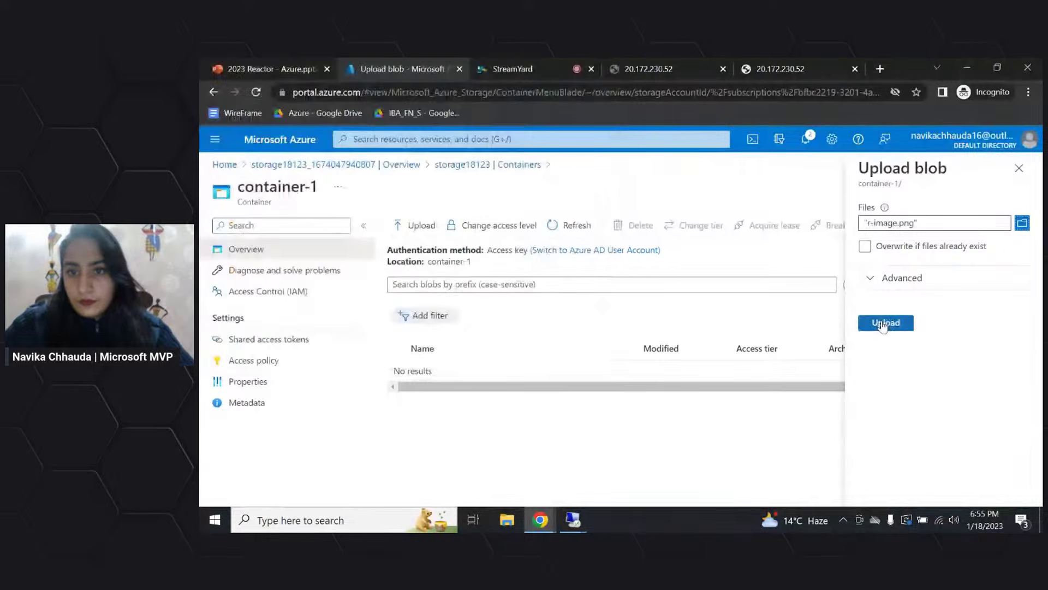
pyautogui.click(885, 324)
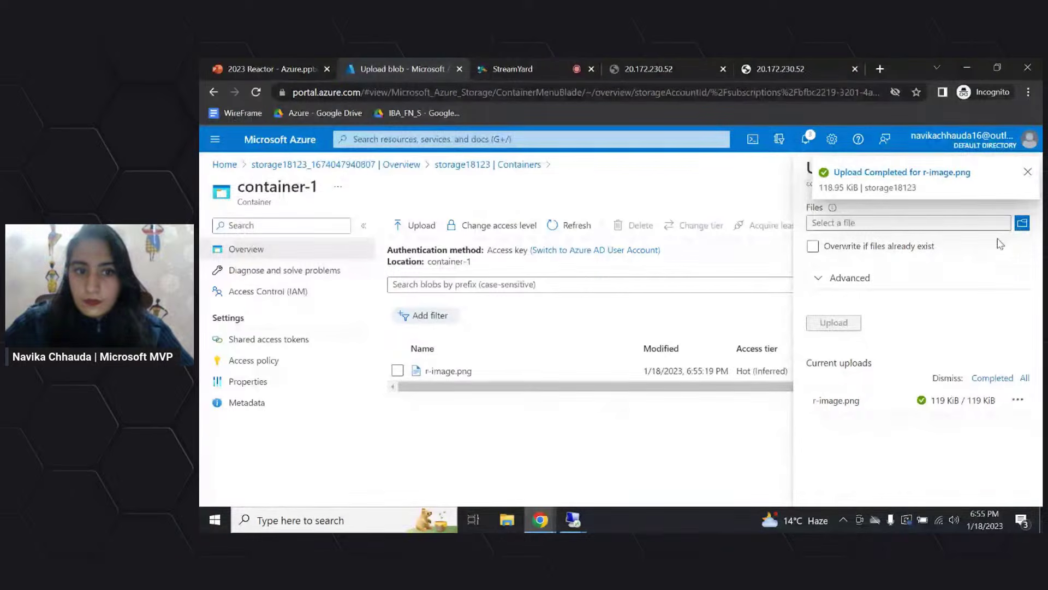
pyautogui.click(464, 383)
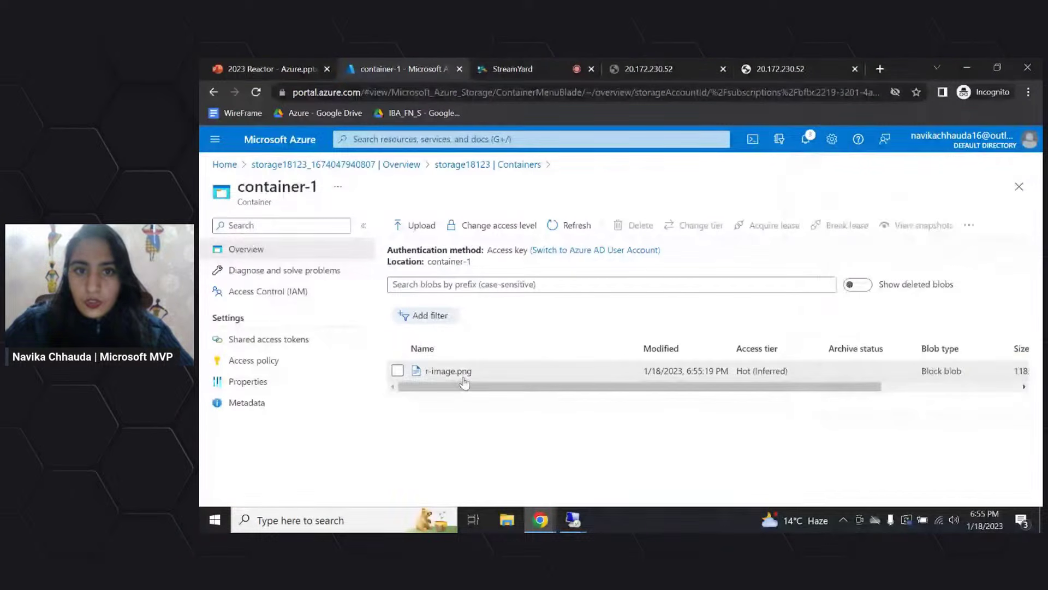
# Copy the URL of the r-image.png blob and open it in a new browser tab to view the image
pyautogui.click(463, 379)
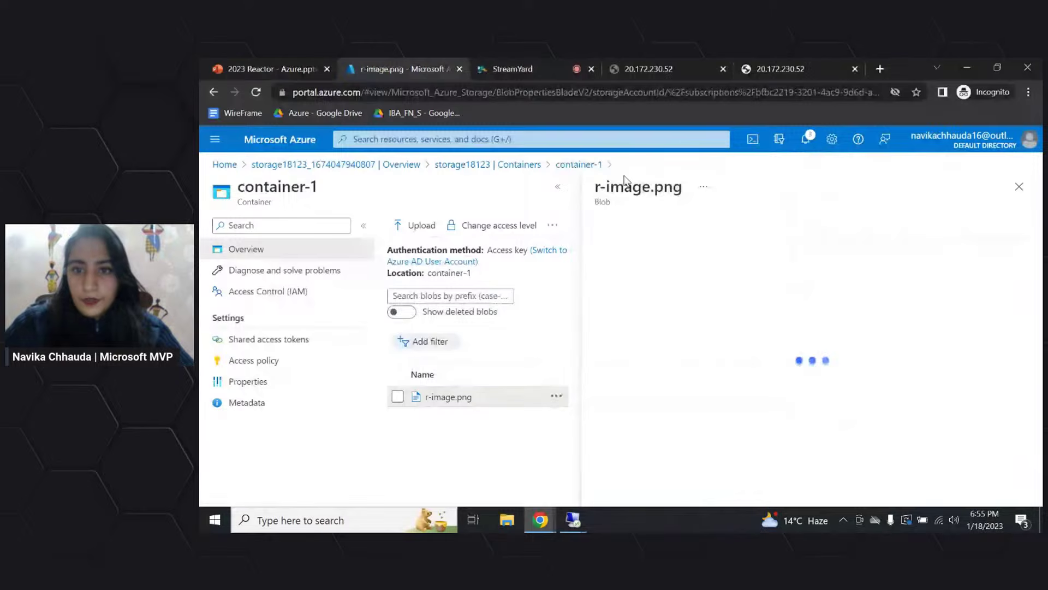
pyautogui.click(877, 302)
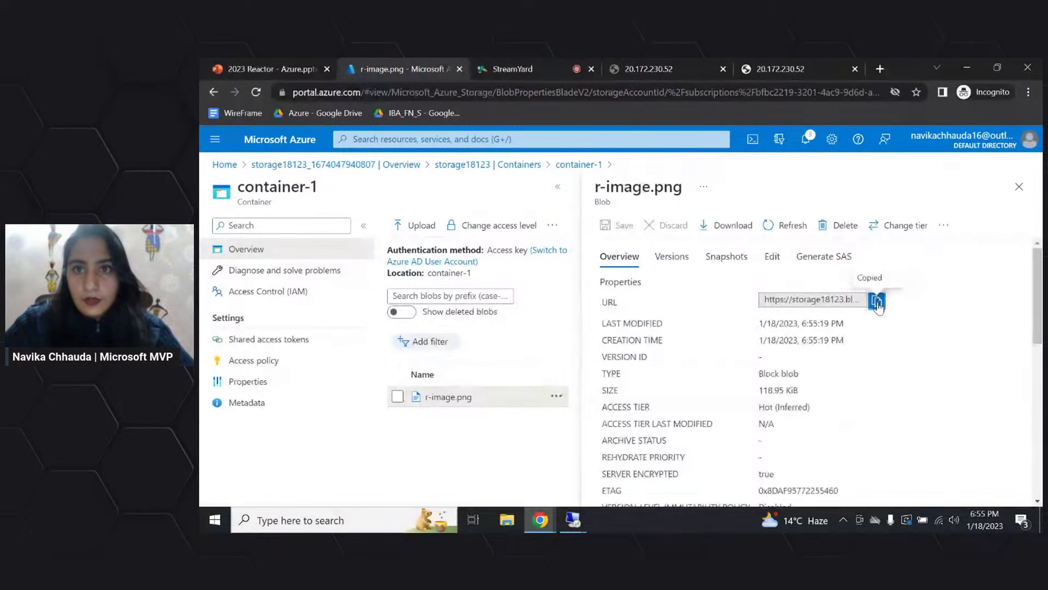
pyautogui.click(881, 69)
pyautogui.hotkey('ctrl', 'v')
pyautogui.press('Return')
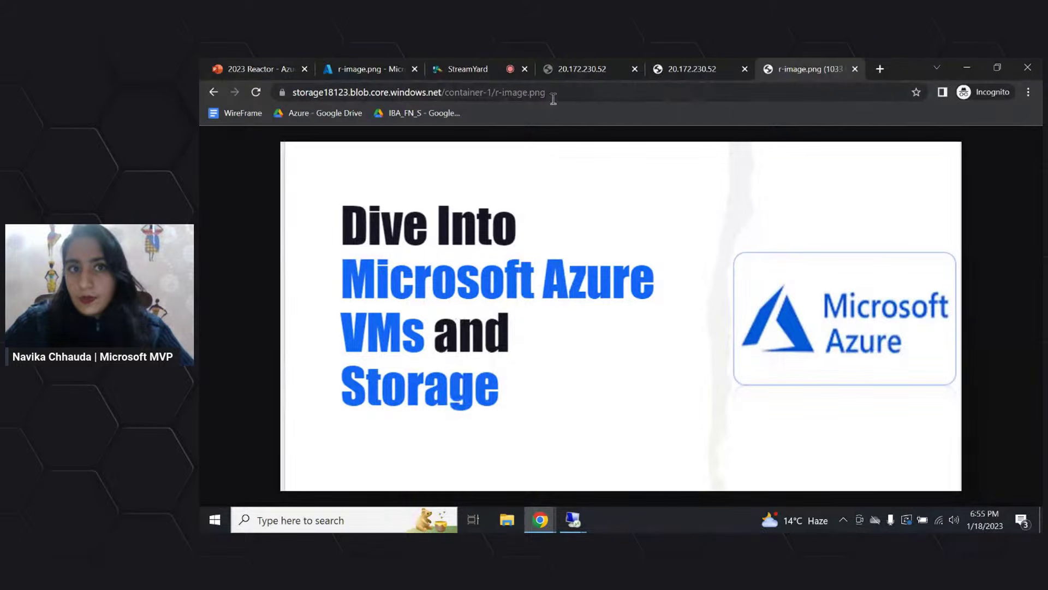
pyautogui.moveTo(548, 92); pyautogui.dragTo(292, 92)
pyautogui.click(348, 429)
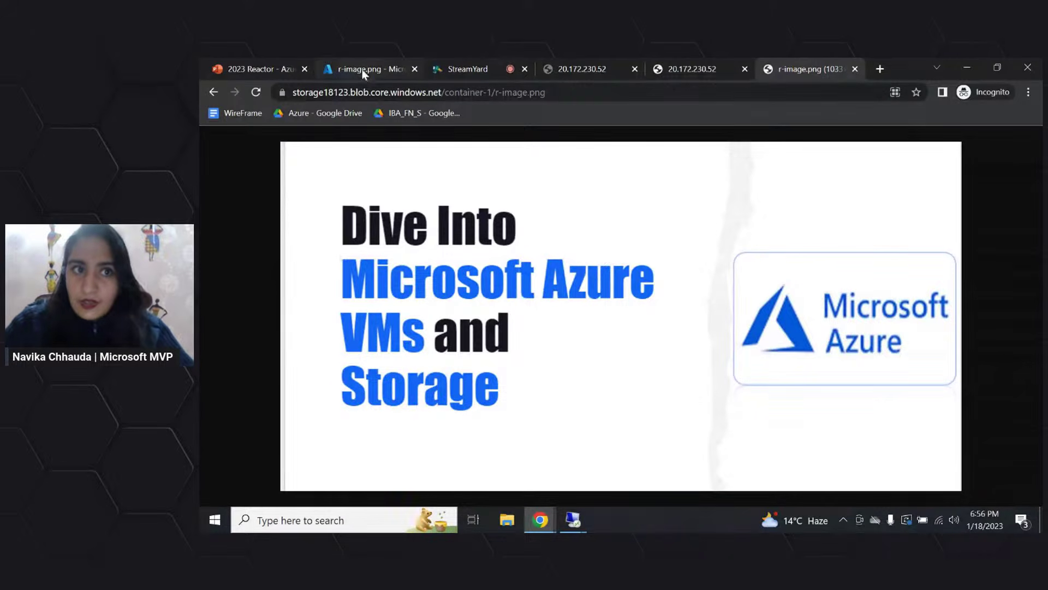
# Return to the Azure portal, close the r-image.png details and go back to storage18123's Overview page
pyautogui.moveTo(362, 71)
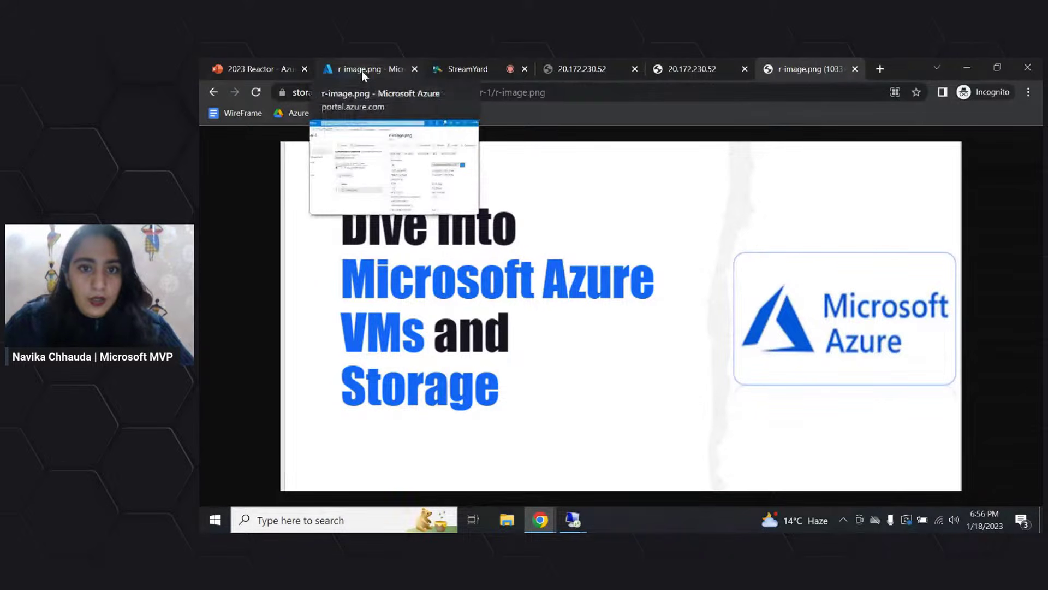
pyautogui.click(362, 71)
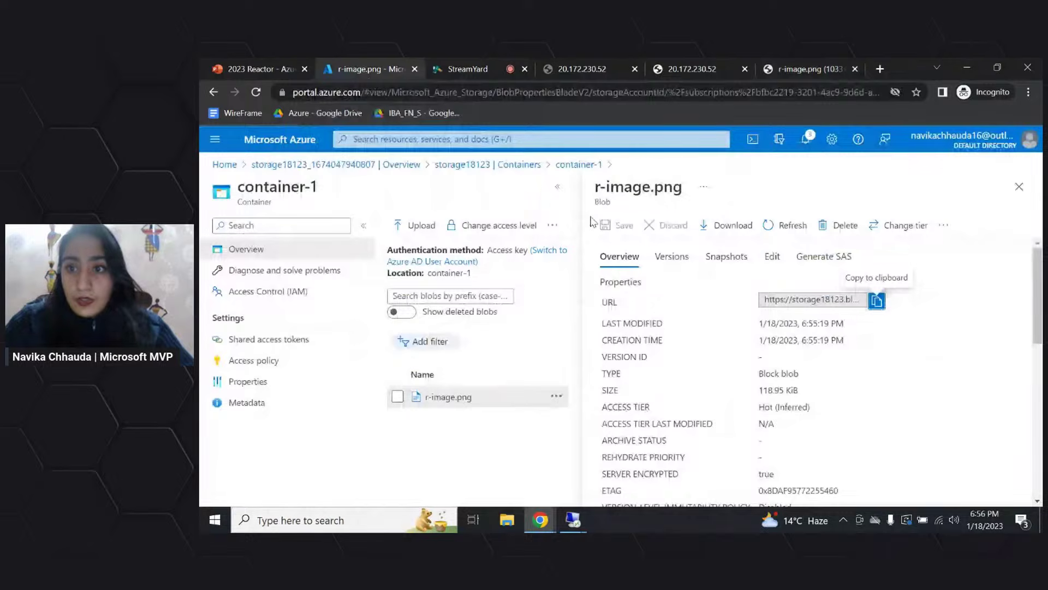
pyautogui.click(568, 325)
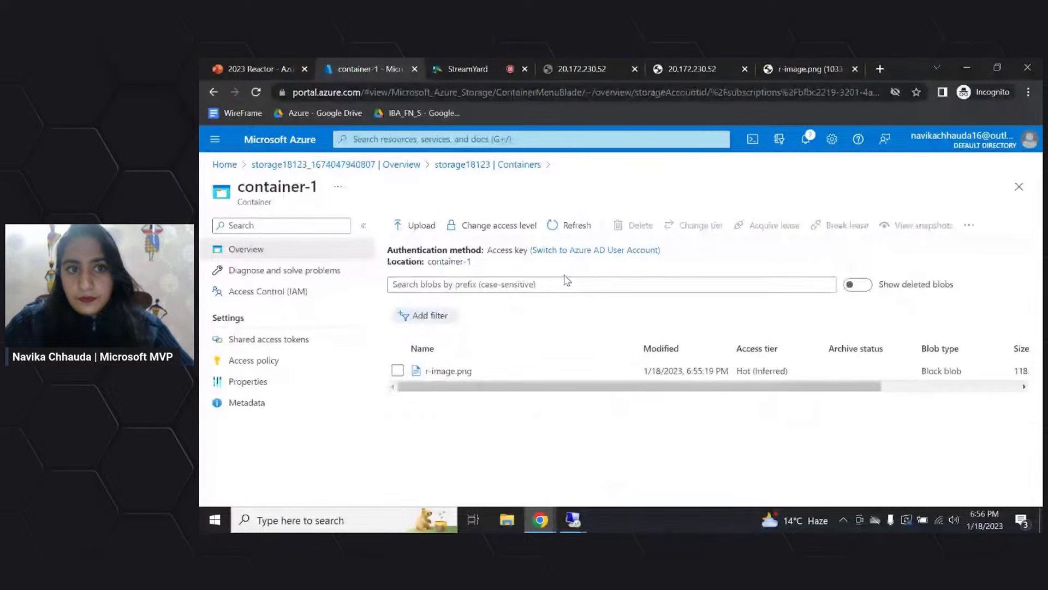
pyautogui.click(354, 164)
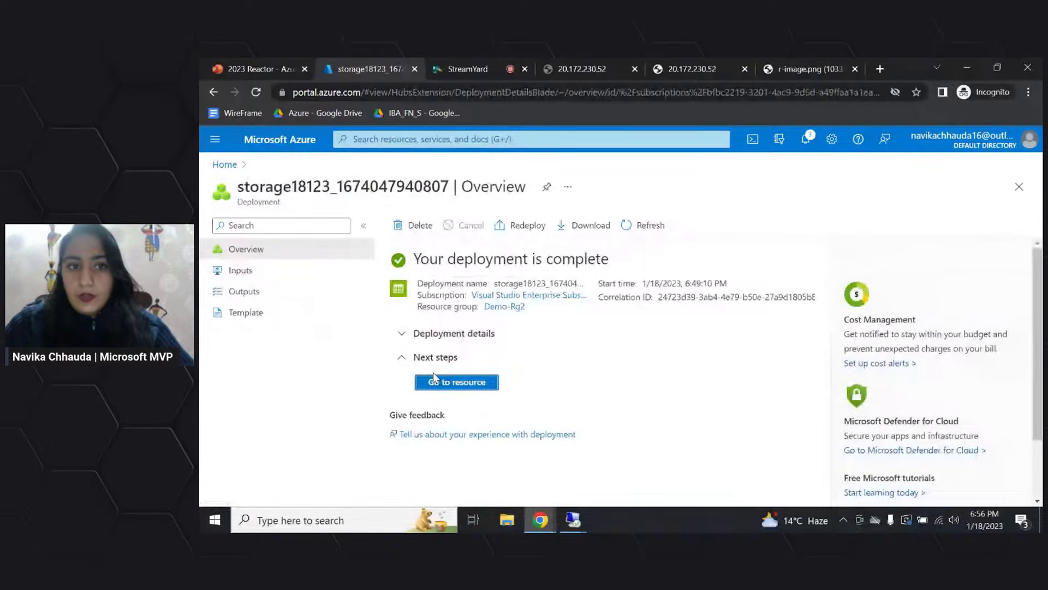
pyautogui.click(434, 384)
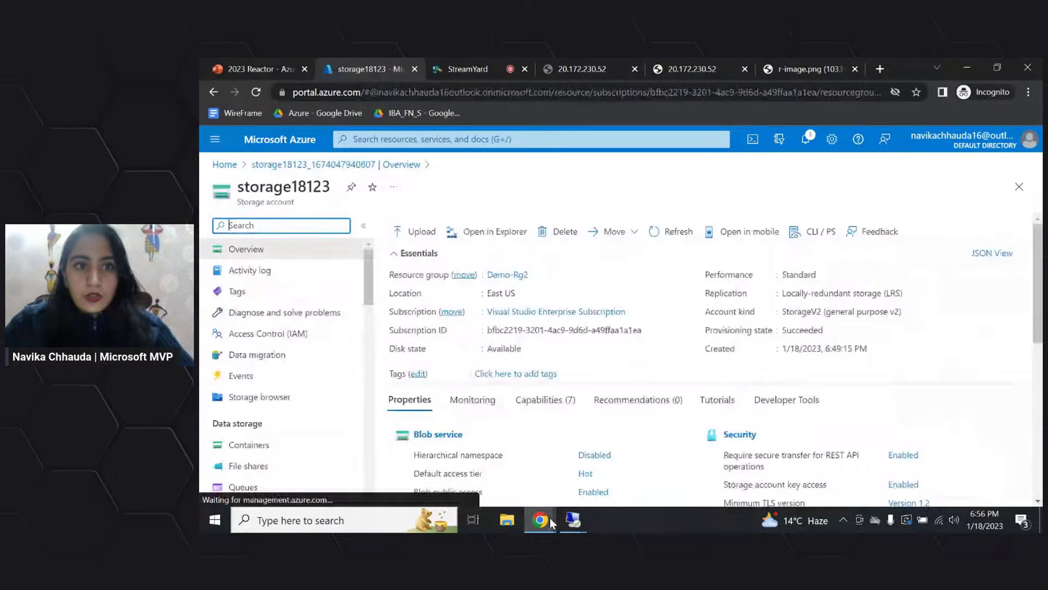
# Switch to the PowerPoint presentation, present the Azure Files slide, glance at the shared drive slide and end the slide show
pyautogui.click(232, 61)
pyautogui.scroll(-1, 284, 414)
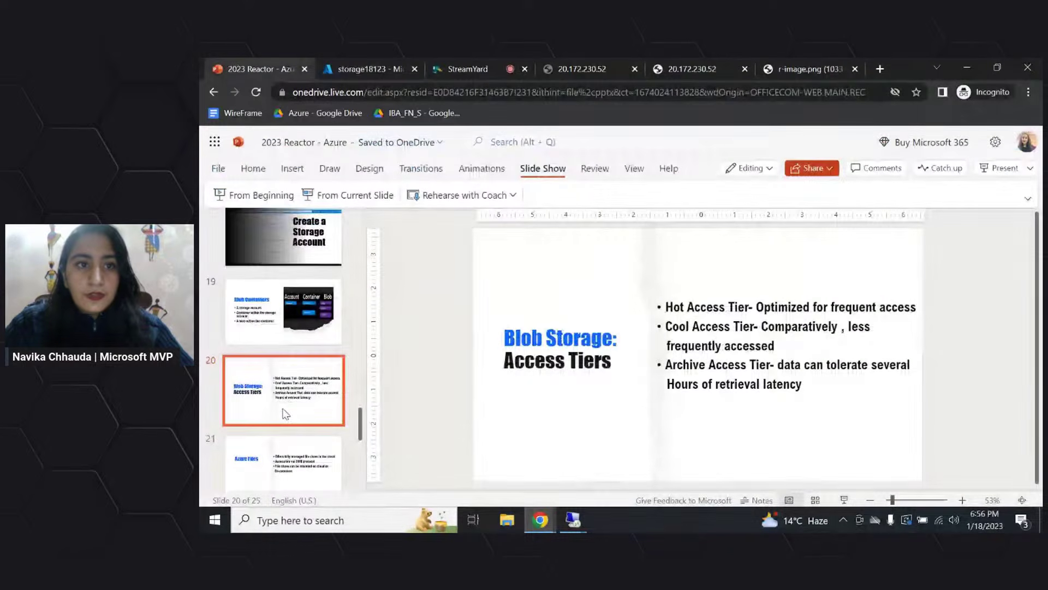
pyautogui.scroll(-1, 289, 436)
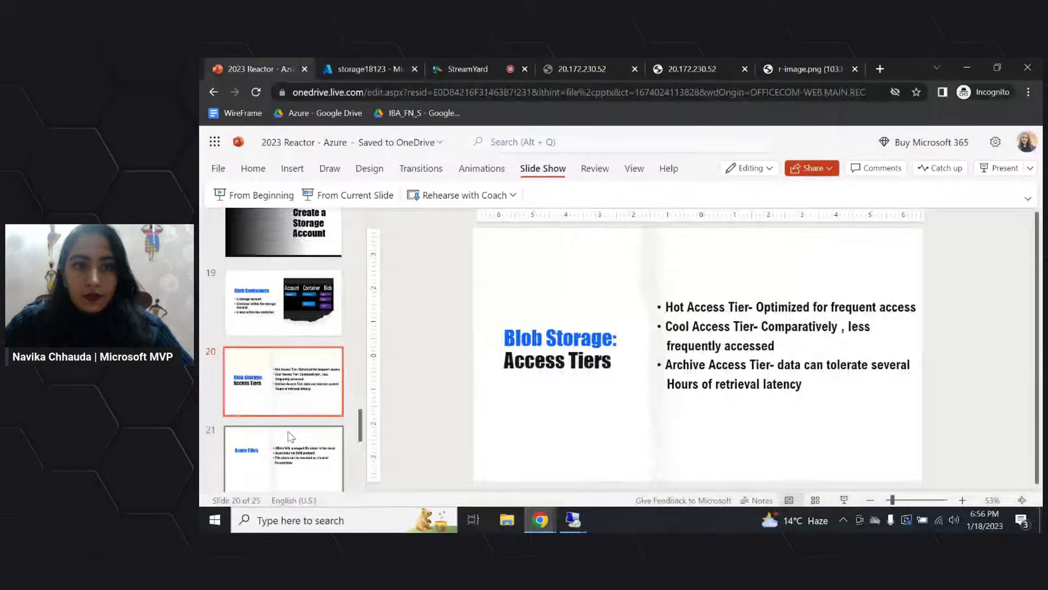
pyautogui.click(291, 436)
pyautogui.click(328, 195)
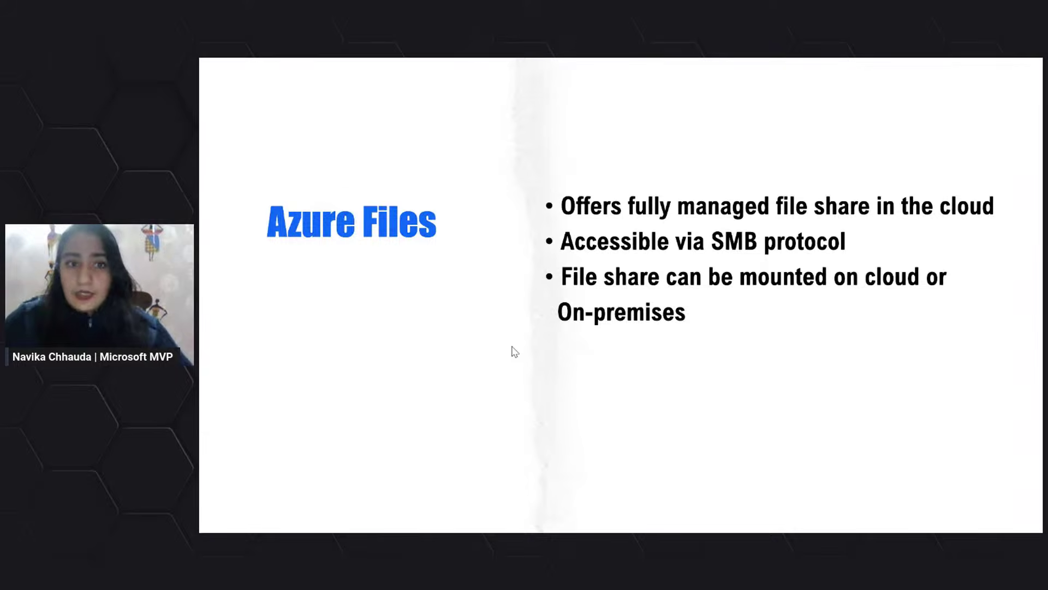
pyautogui.press('Right')
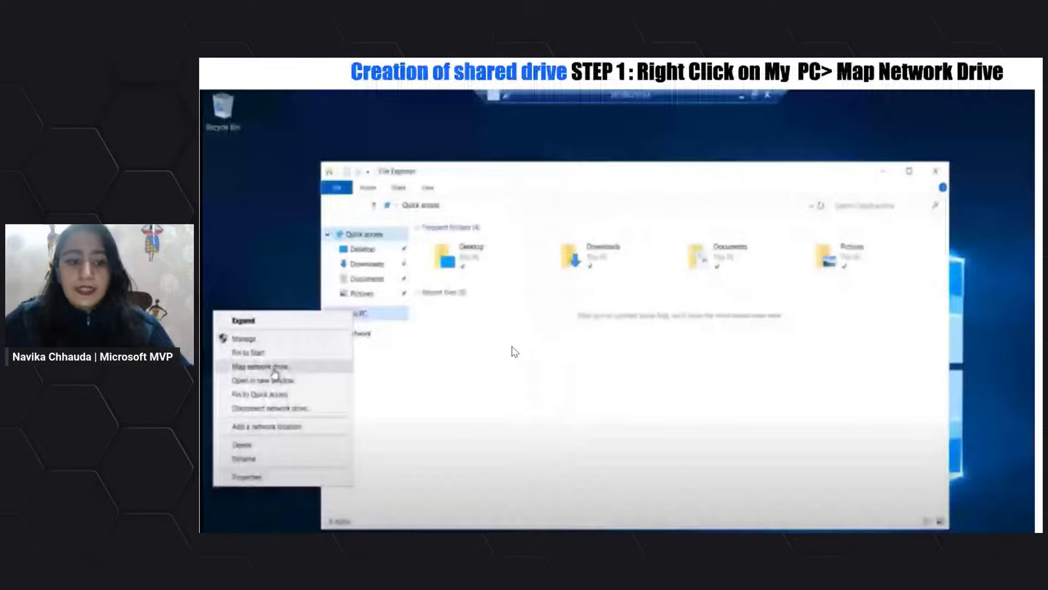
pyautogui.press('Left')
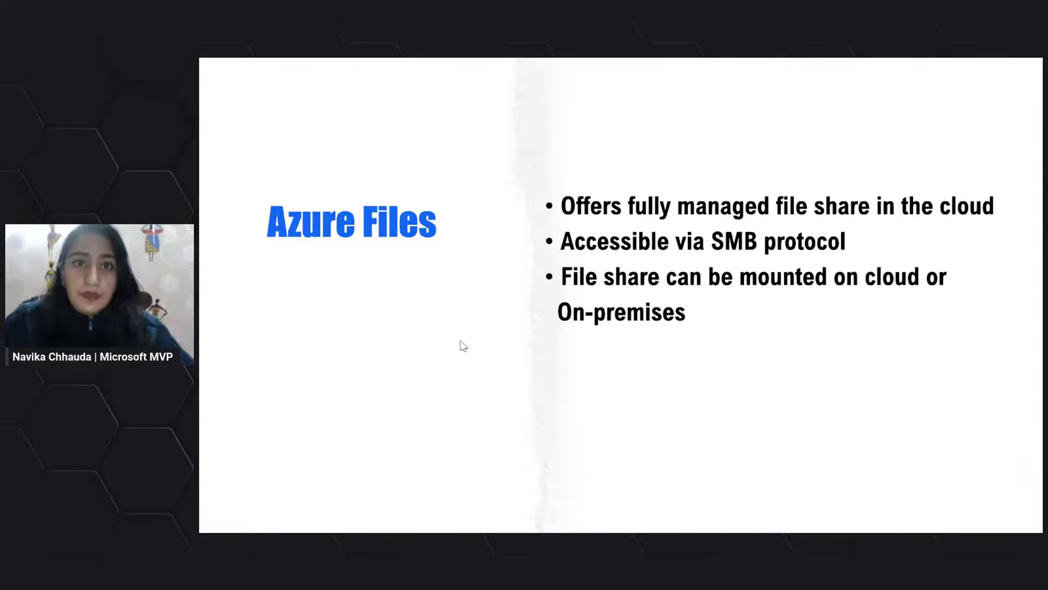
pyautogui.press('Escape')
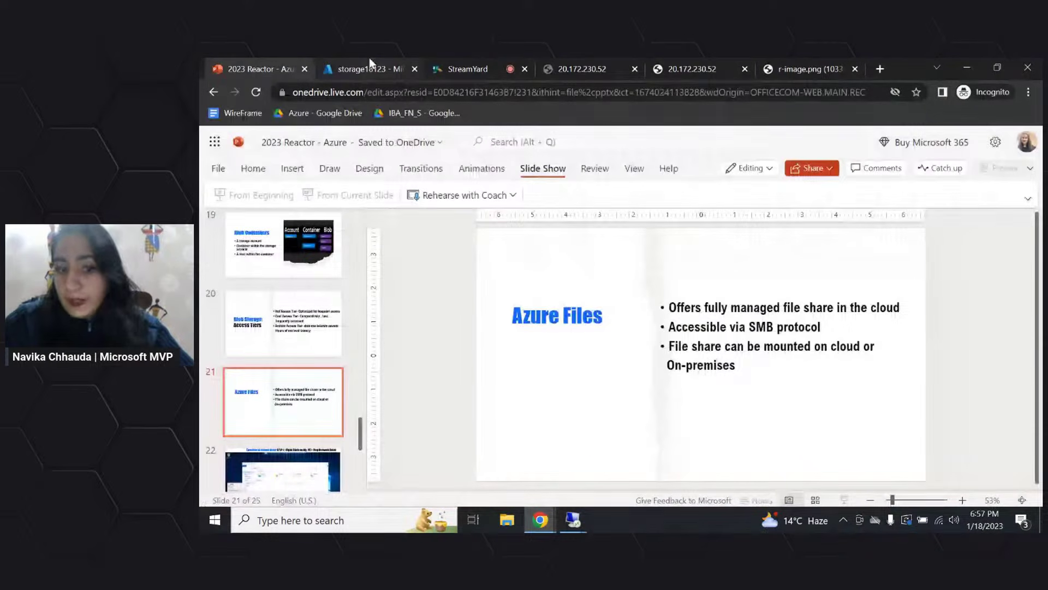
# Switch back to the Azure portal, open storage18123's file shares and begin adding a new file share
pyautogui.click(370, 65)
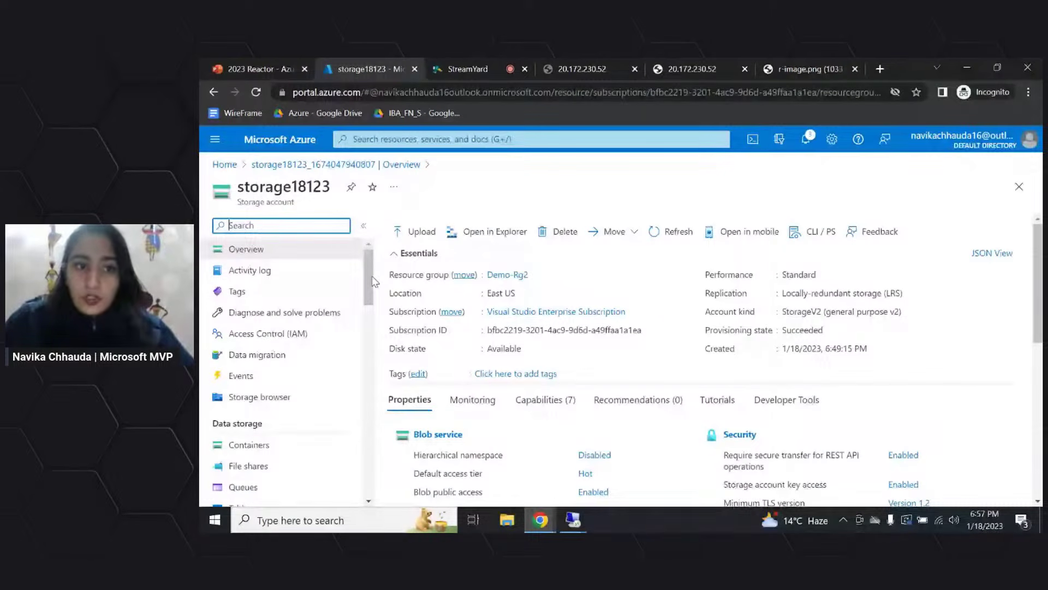
pyautogui.moveTo(373, 281); pyautogui.dragTo(271, 311)
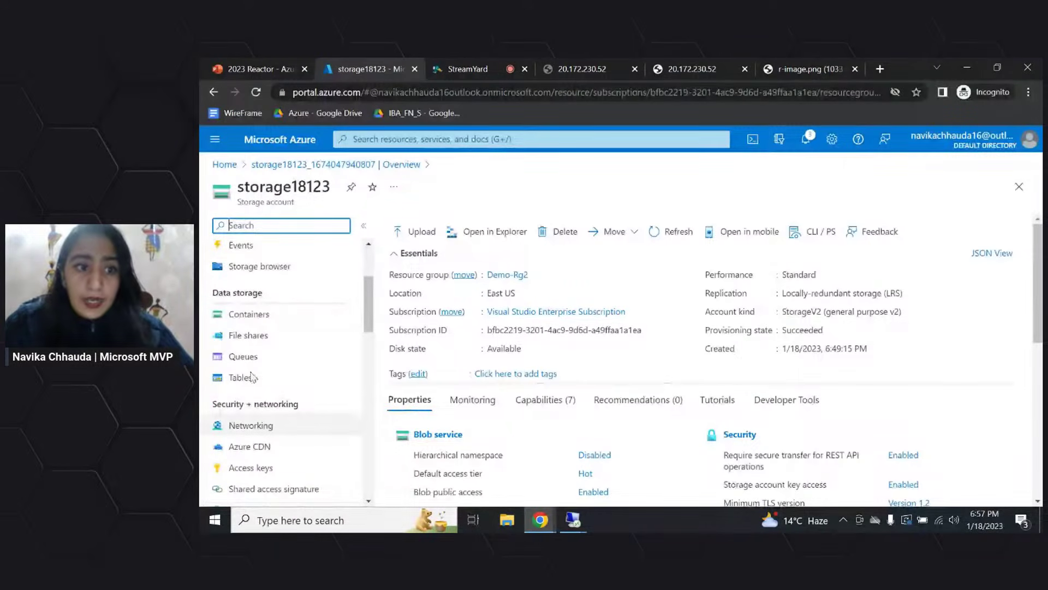
pyautogui.click(246, 336)
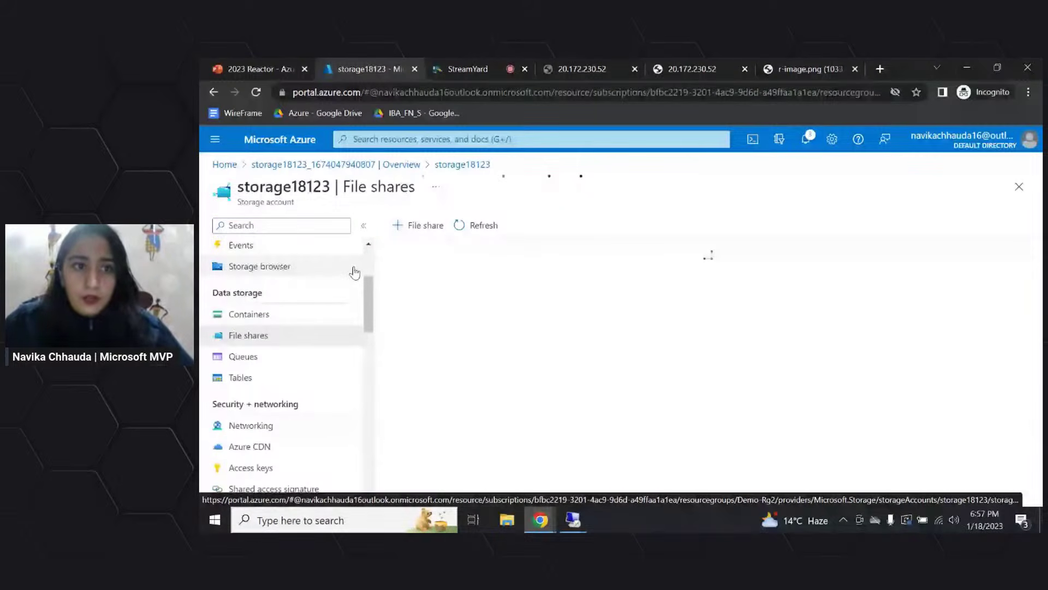
pyautogui.click(267, 225)
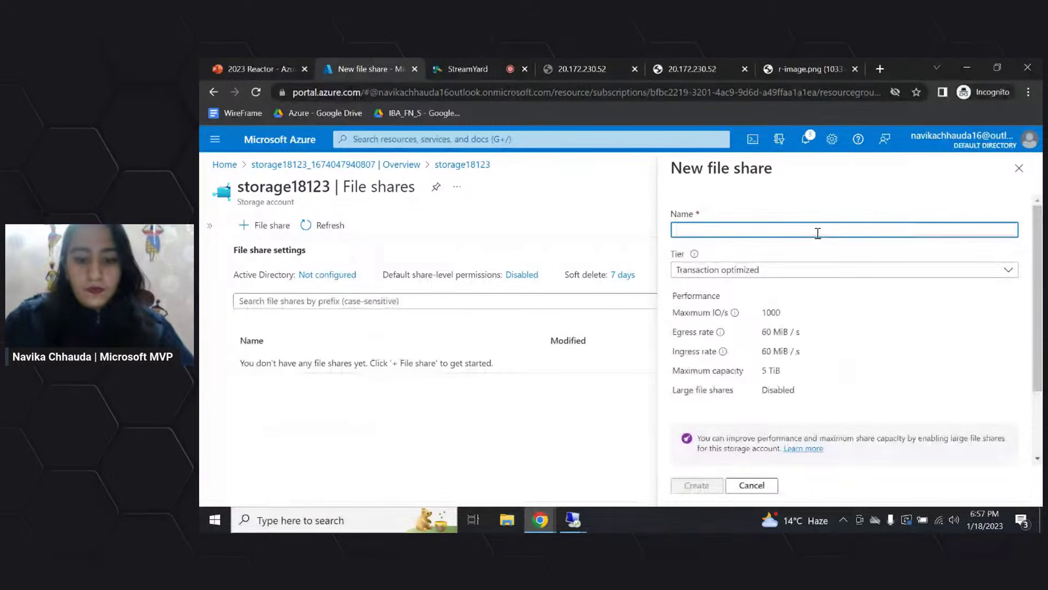
pyautogui.write('File-1')
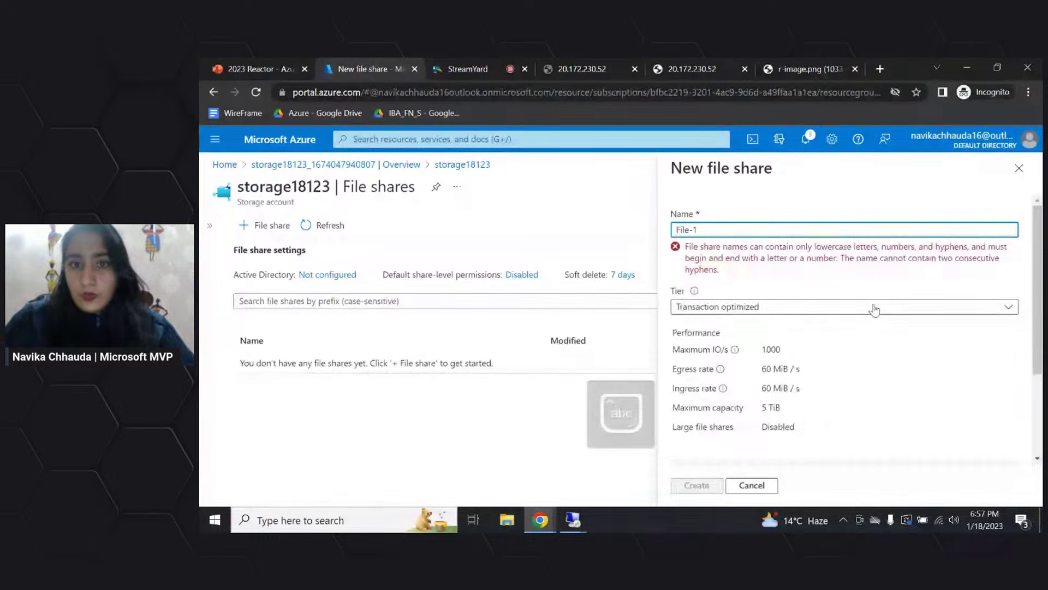
pyautogui.press('BackSpace')
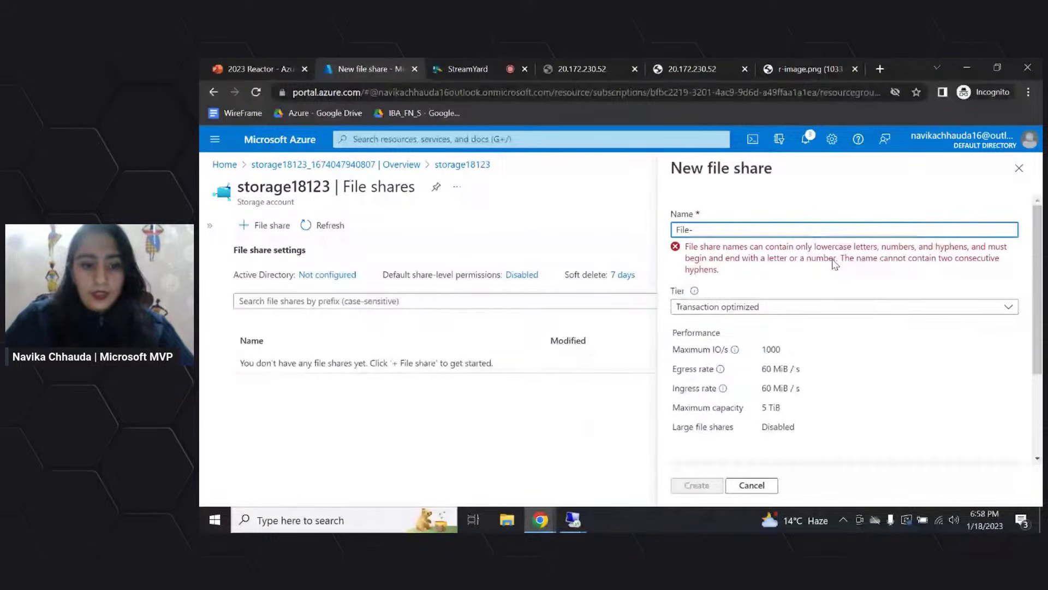
pyautogui.press('BackSpace')
pyautogui.press('BackSpace')
pyautogui.press('BackSpace')
pyautogui.press('BackSpace')
pyautogui.press('BackSpace')
# Name the new file share file-1, keep the Transaction optimized tier and create it
pyautogui.write('file')
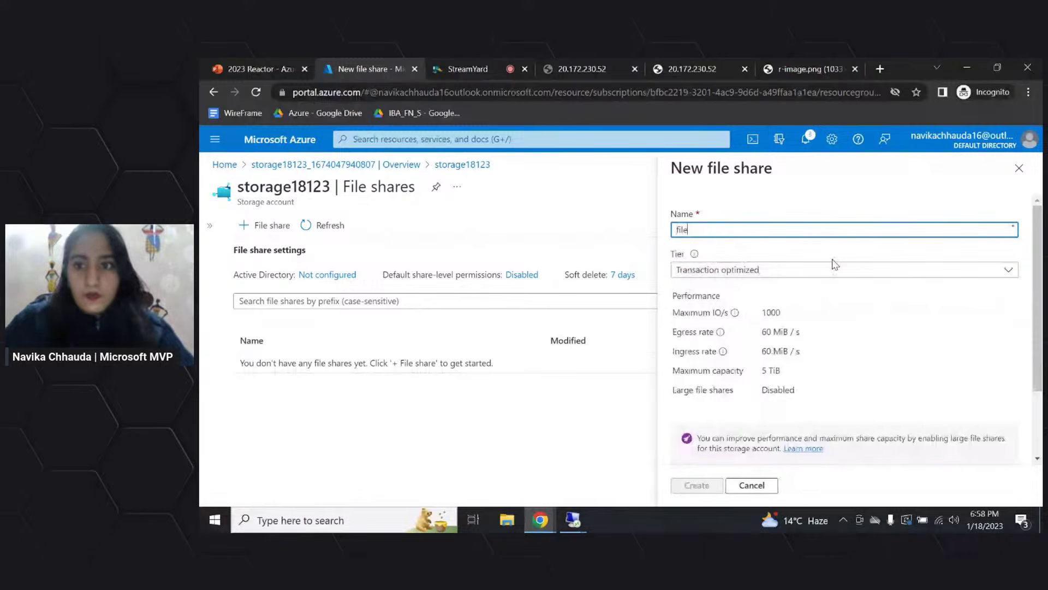
pyautogui.write('-1')
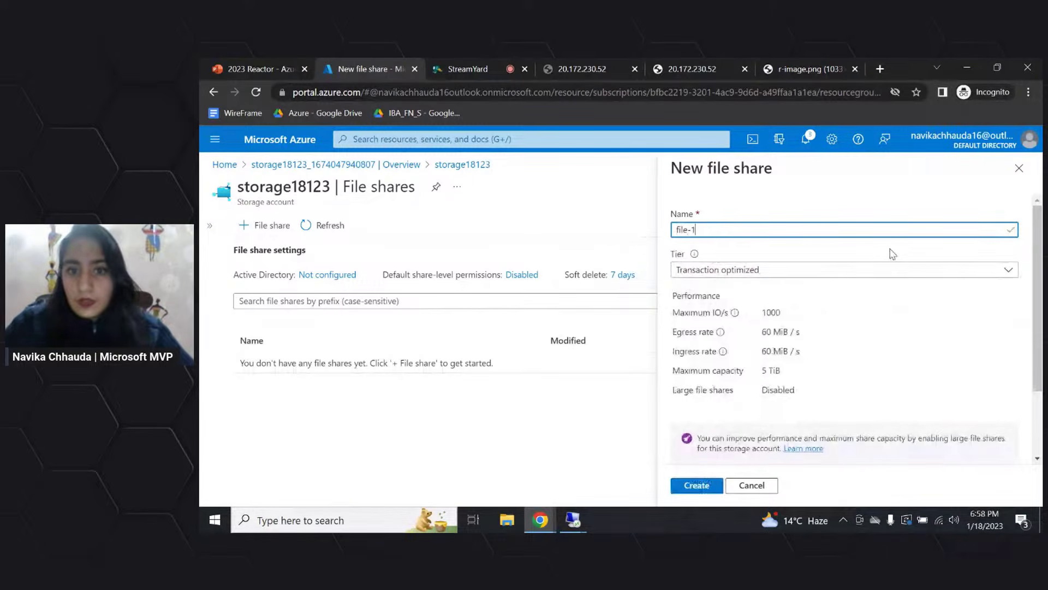
pyautogui.scroll(-1, 907, 321)
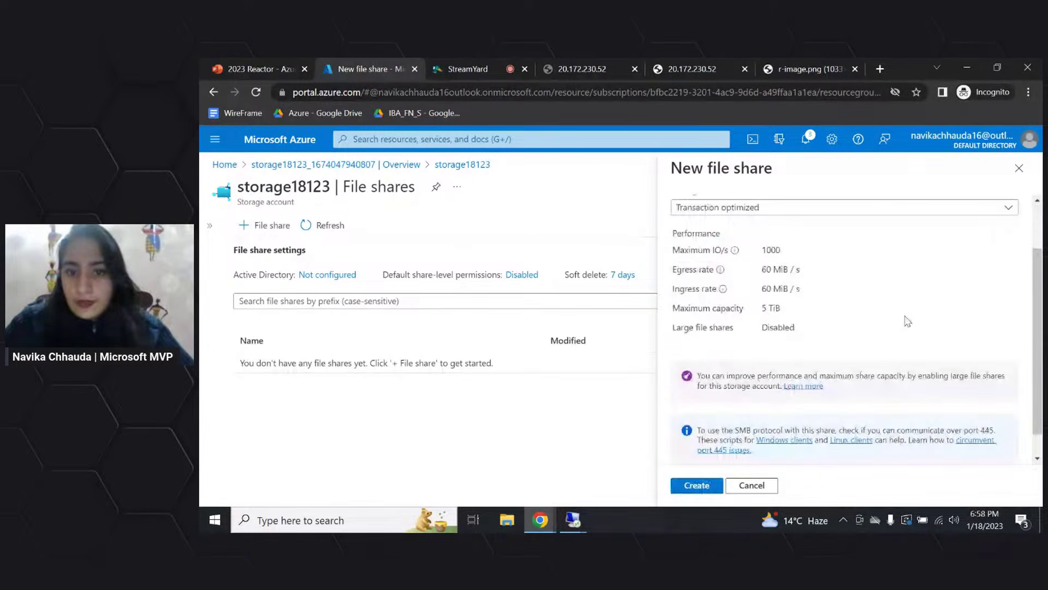
pyautogui.scroll(-1, 907, 321)
pyautogui.scroll(2, 891, 285)
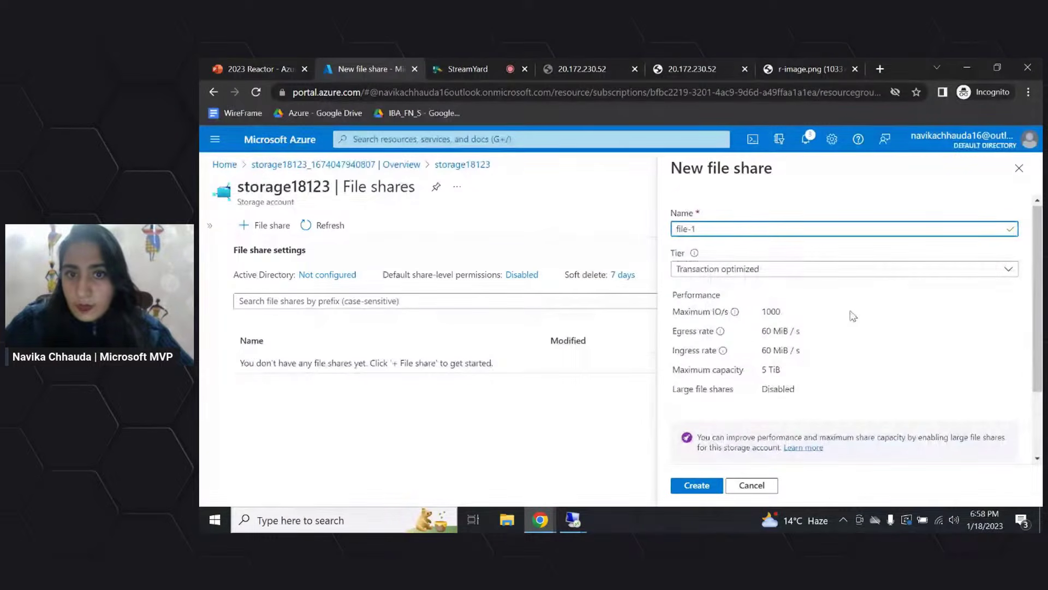
pyautogui.scroll(-2, 851, 317)
pyautogui.click(694, 485)
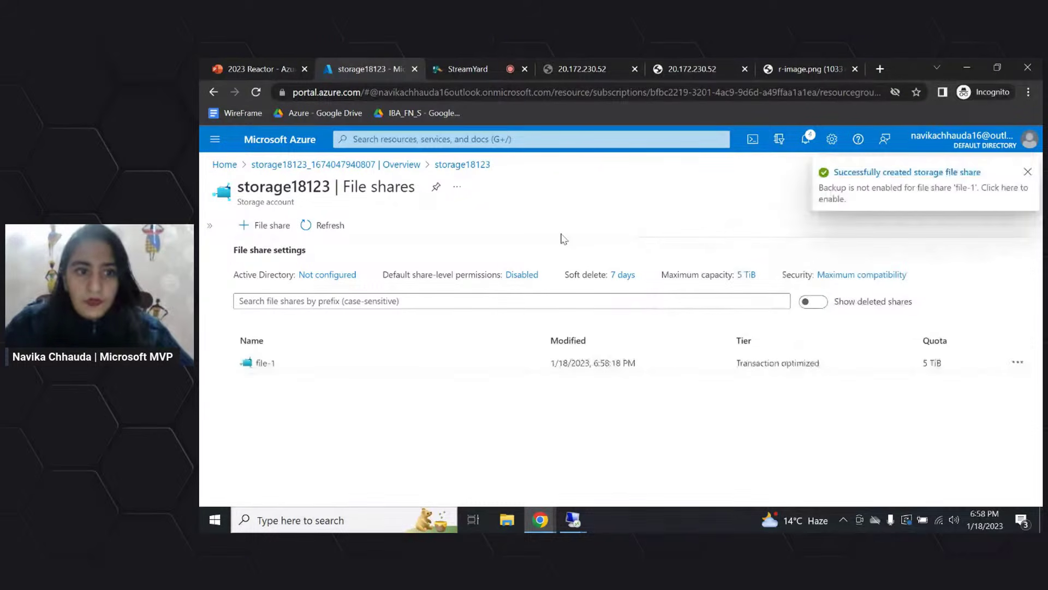
# Open the file-1 share, then write "Welcome to today's session!" in a new Notepad document
pyautogui.click(265, 363)
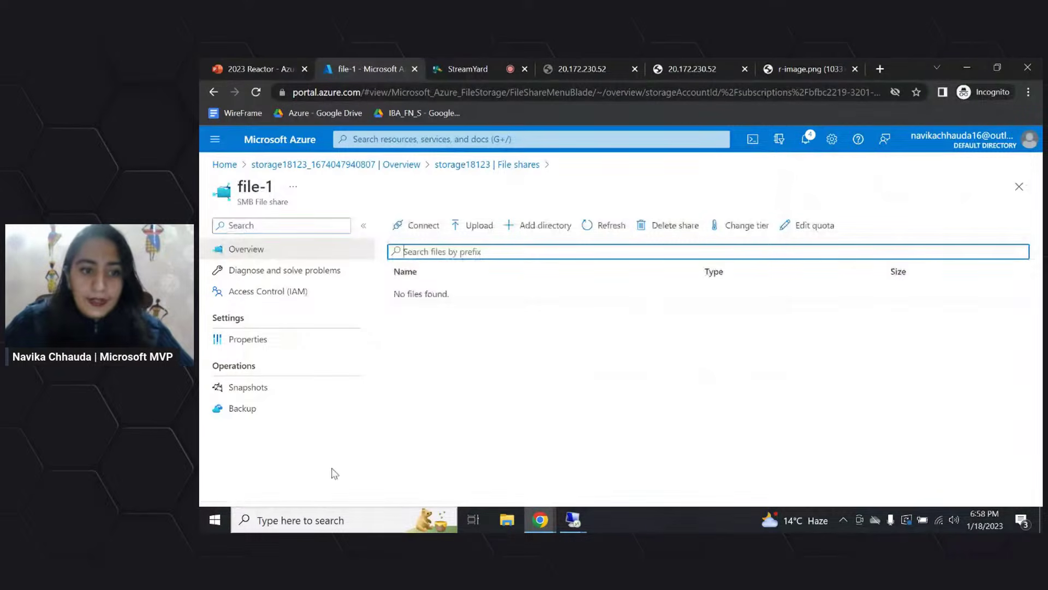
pyautogui.click(298, 524)
pyautogui.write('note')
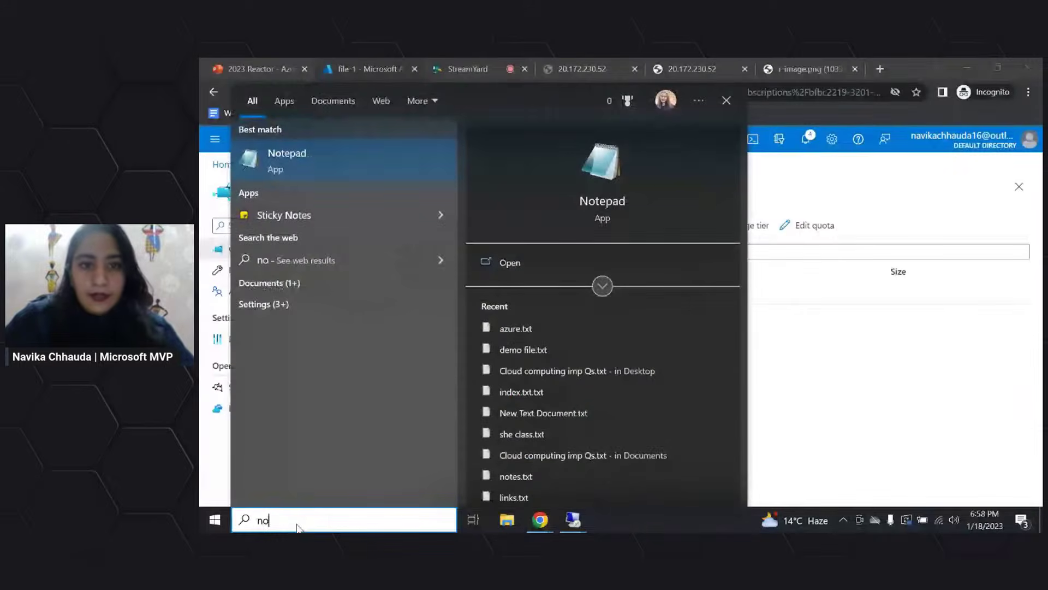
pyautogui.click(532, 263)
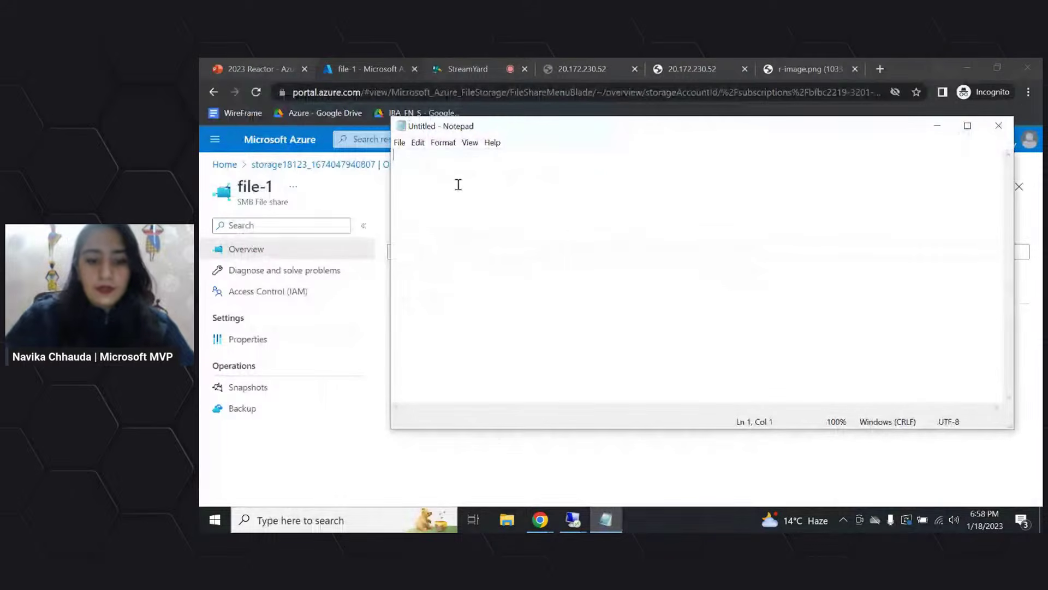
pyautogui.write('Wel')
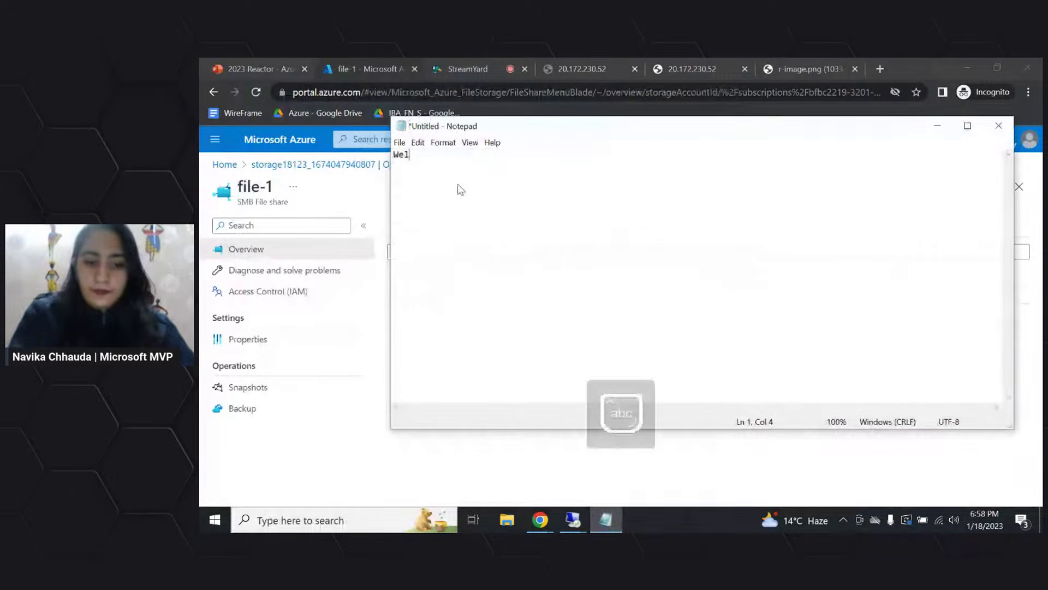
pyautogui.write('come to')
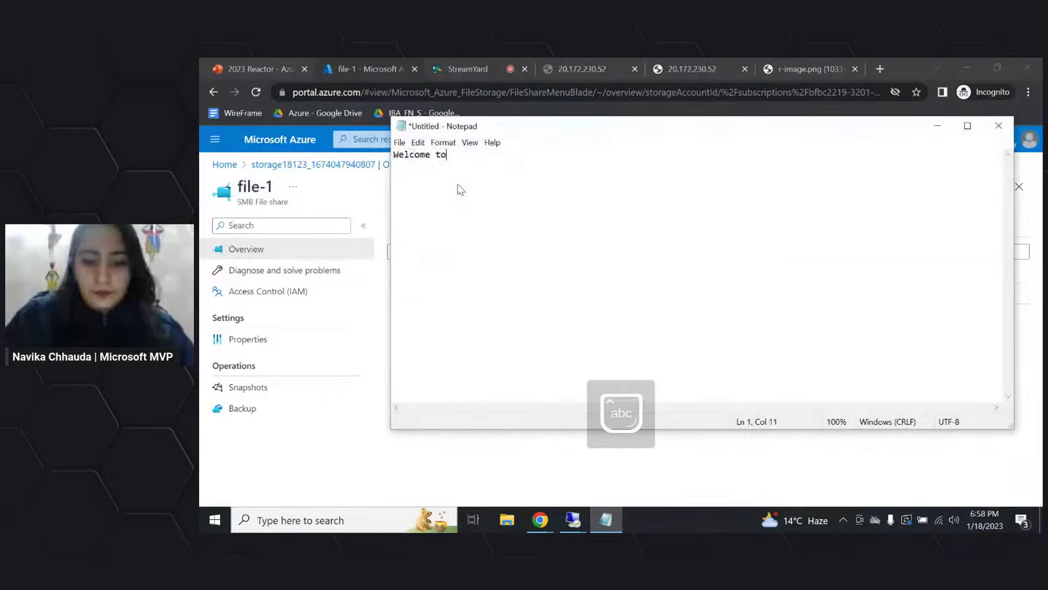
pyautogui.write(' today')
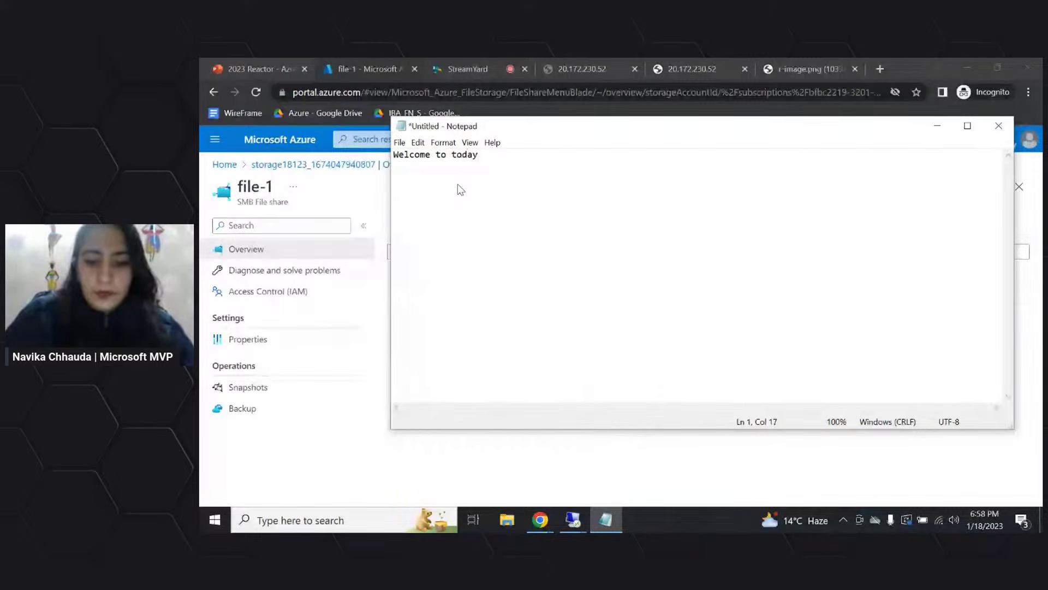
pyautogui.write("'s session!")
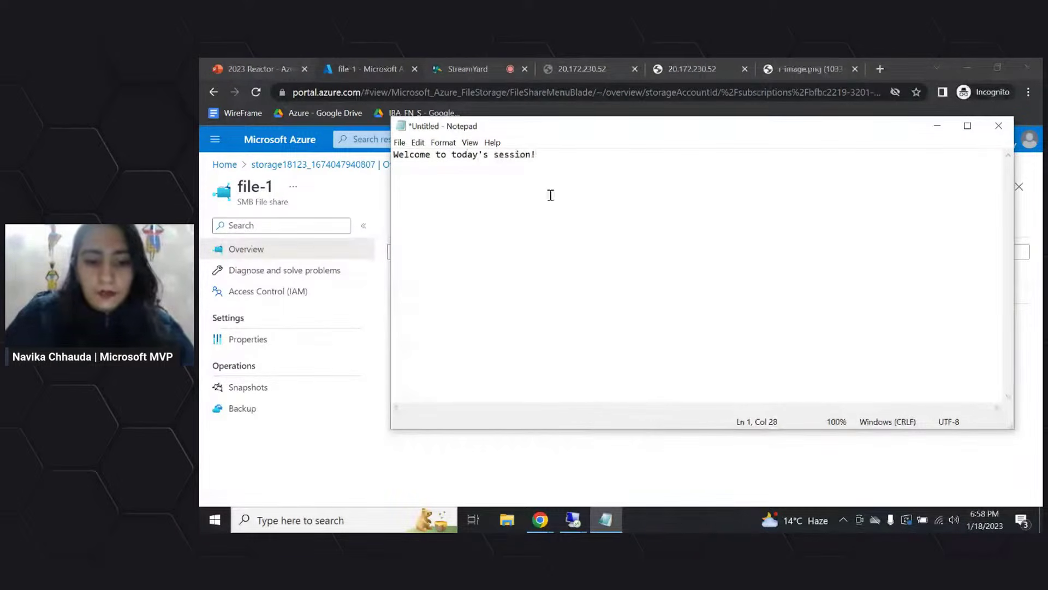
# Start saving the Notepad document under a new name, with the Desktop folder as its location
pyautogui.click(400, 143)
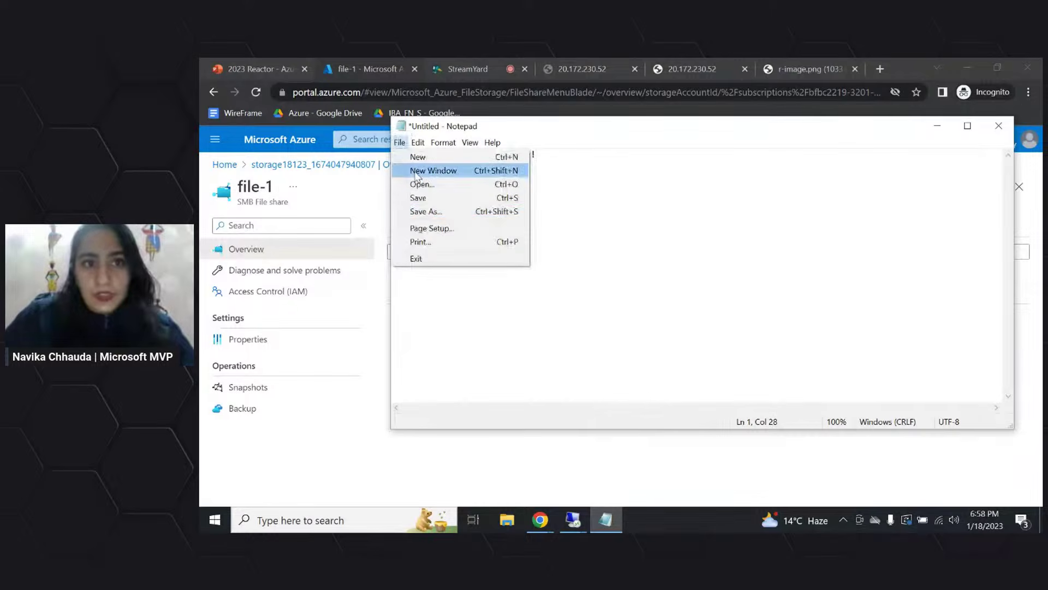
pyautogui.click(429, 217)
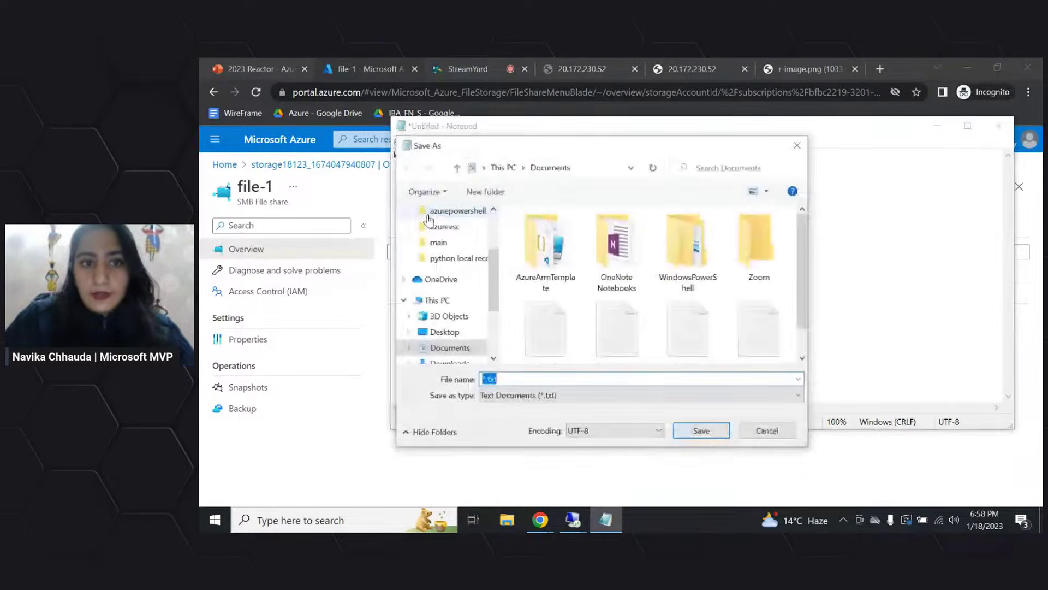
pyautogui.scroll(2, 437, 230)
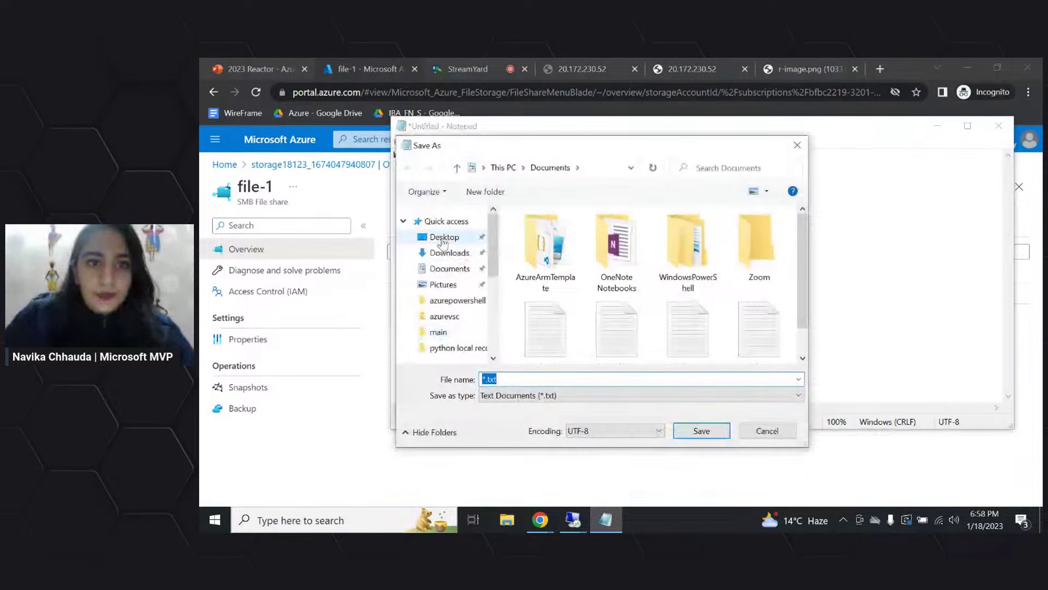
pyautogui.click(443, 237)
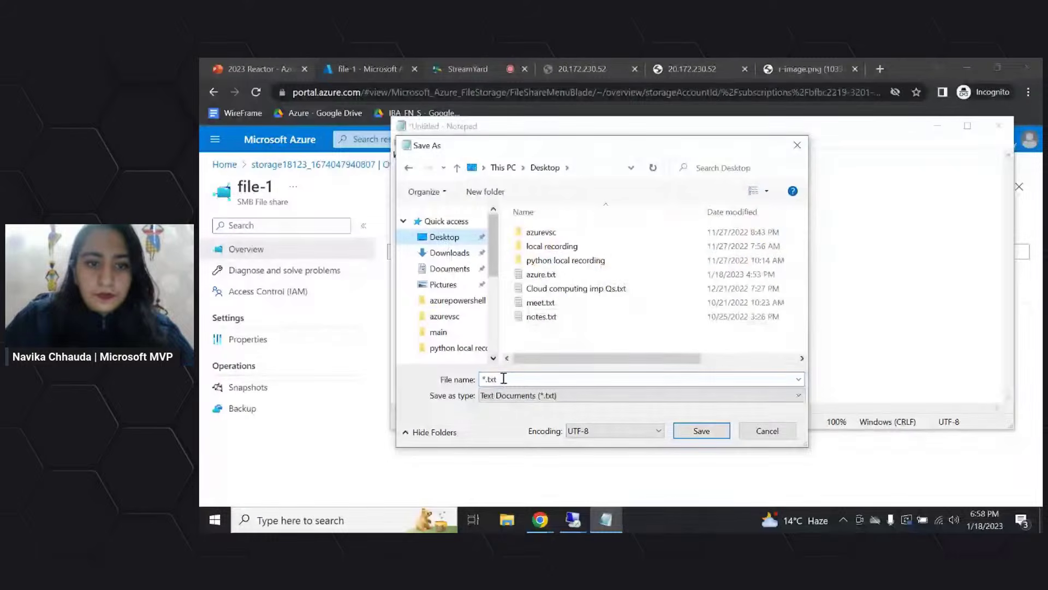
pyautogui.write('f')
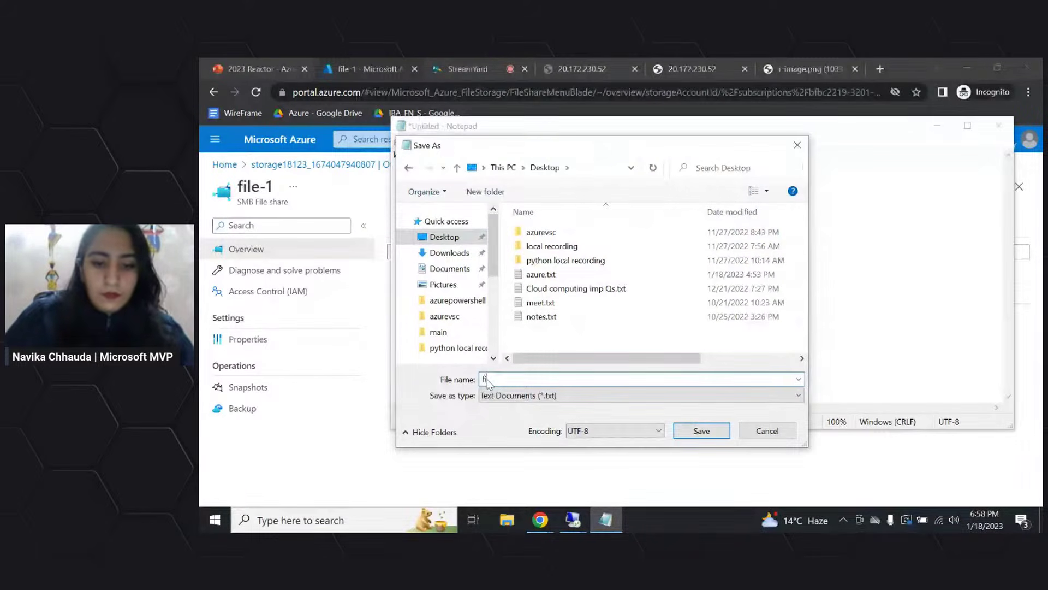
pyautogui.write('il')
pyautogui.press('BackSpace')
pyautogui.press('BackSpace')
pyautogui.press('BackSpace')
# Save the text document as r-file on the Desktop and close Notepad
pyautogui.write('f-file')
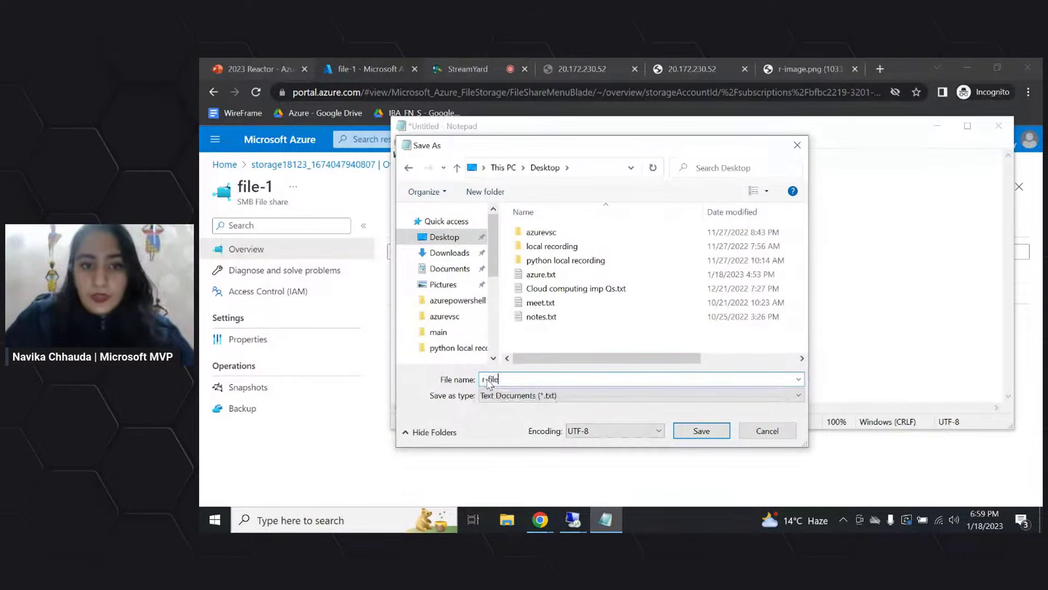
pyautogui.click(702, 431)
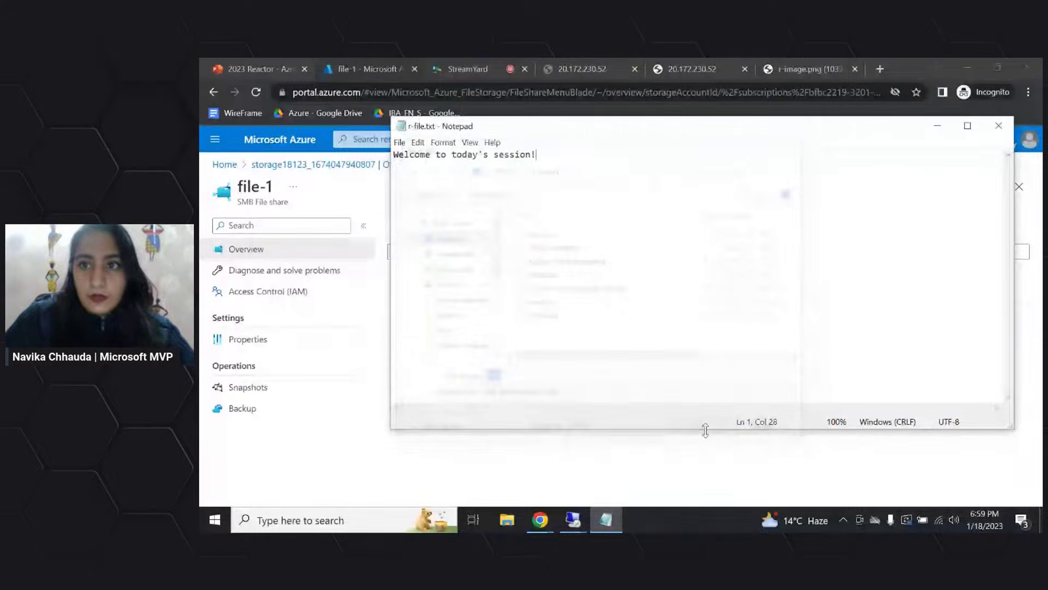
pyautogui.click(998, 126)
# Upload r-file.txt from the Desktop folder to the file-1 share and close the upload pane
pyautogui.click(472, 225)
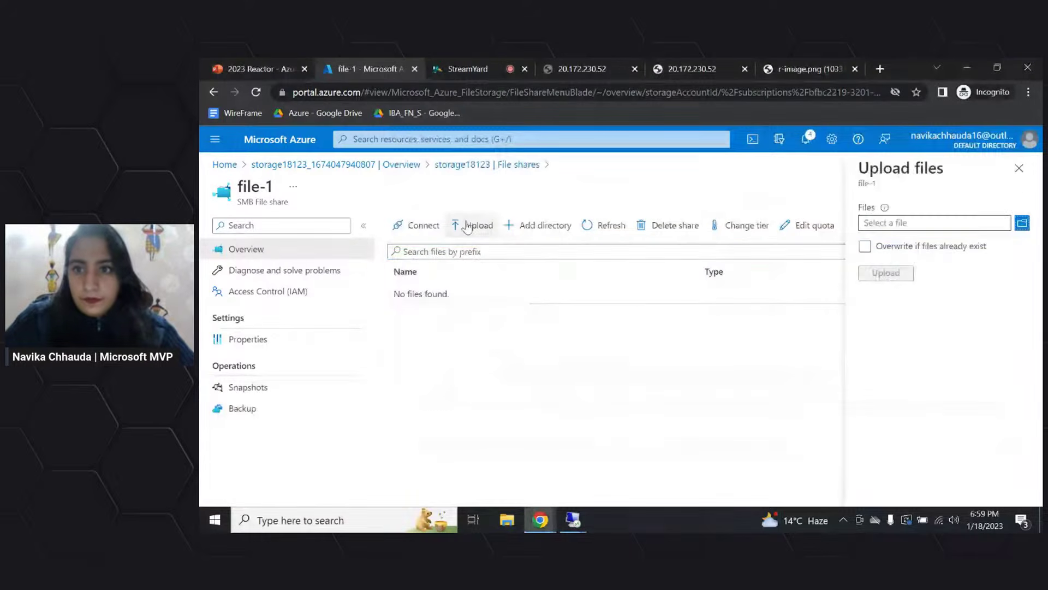
pyautogui.click(1023, 224)
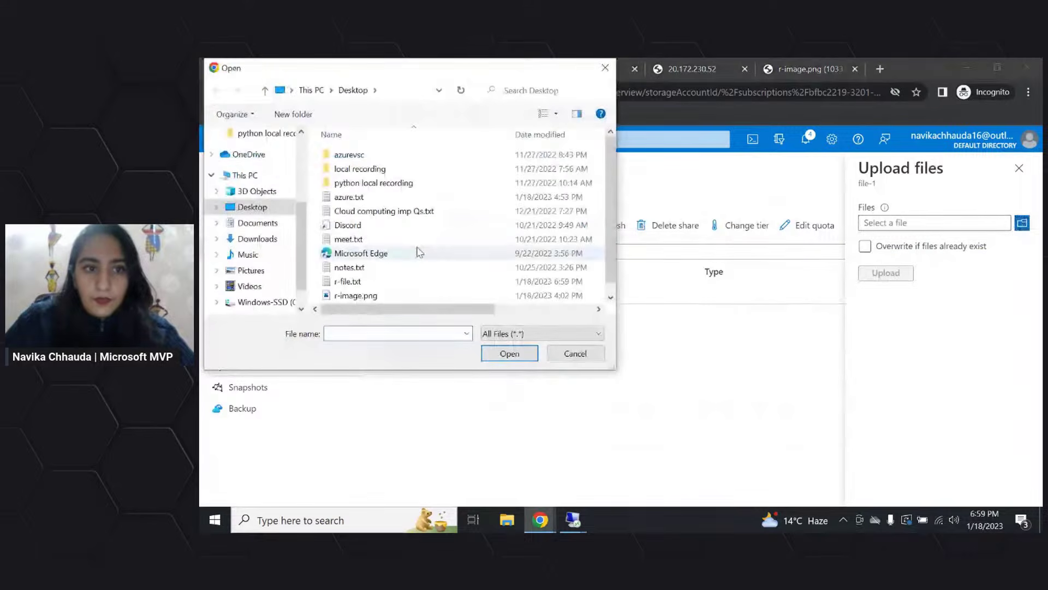
pyautogui.click(350, 281)
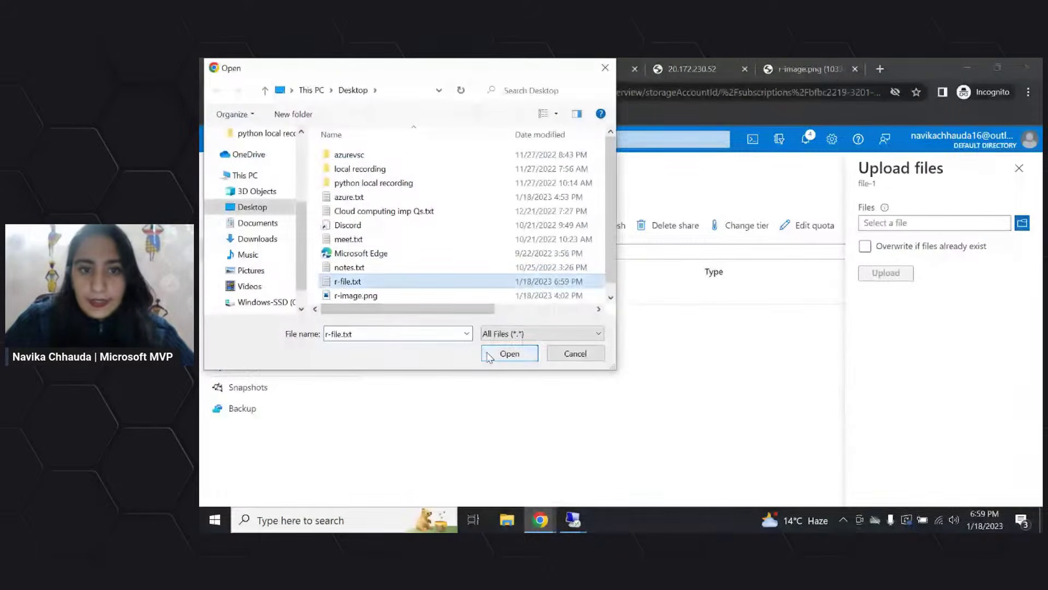
pyautogui.click(491, 354)
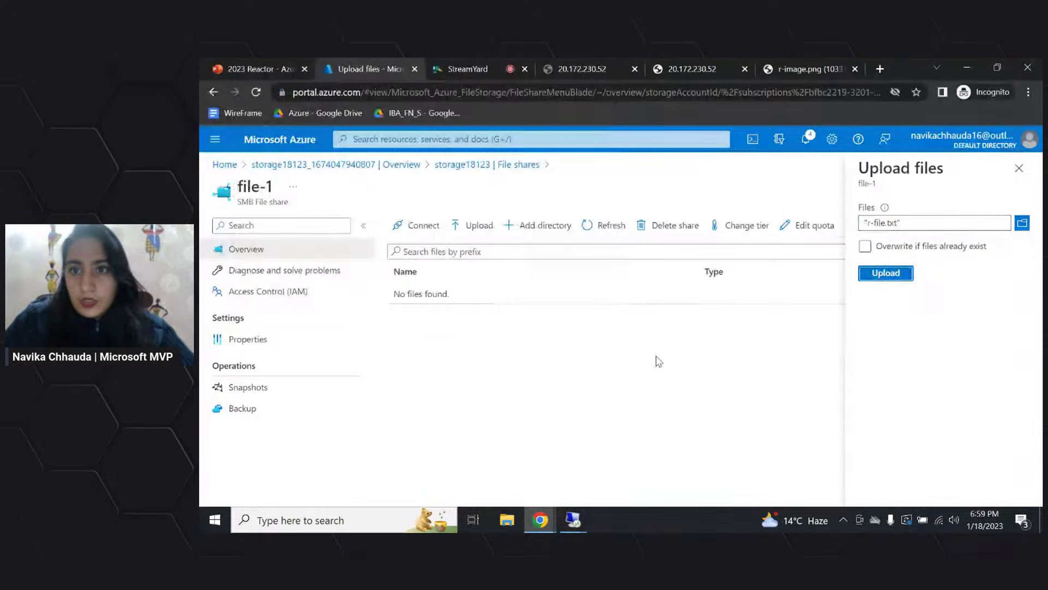
pyautogui.press('Return')
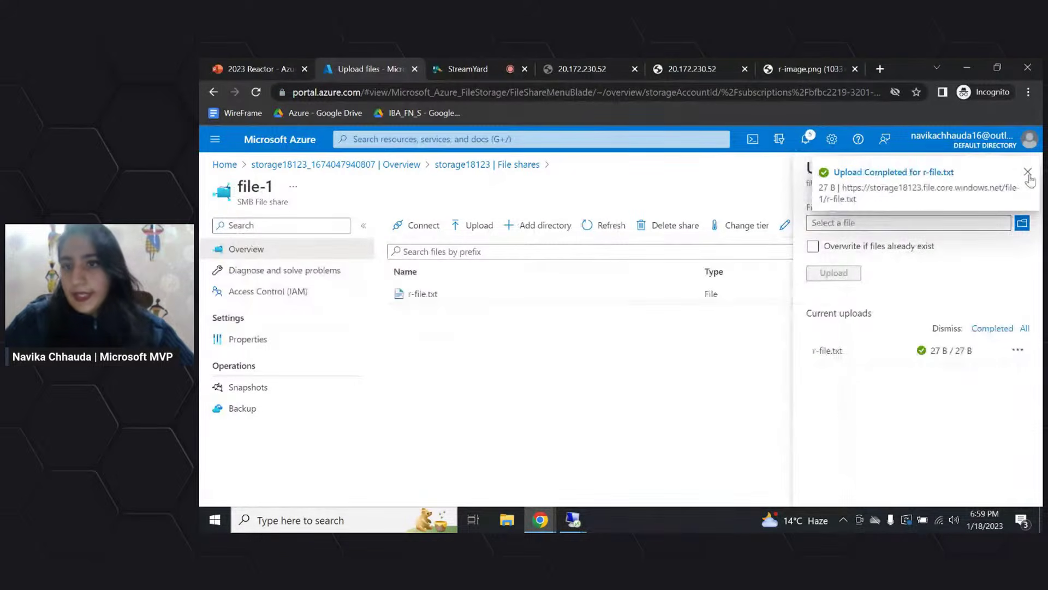
pyautogui.click(1019, 167)
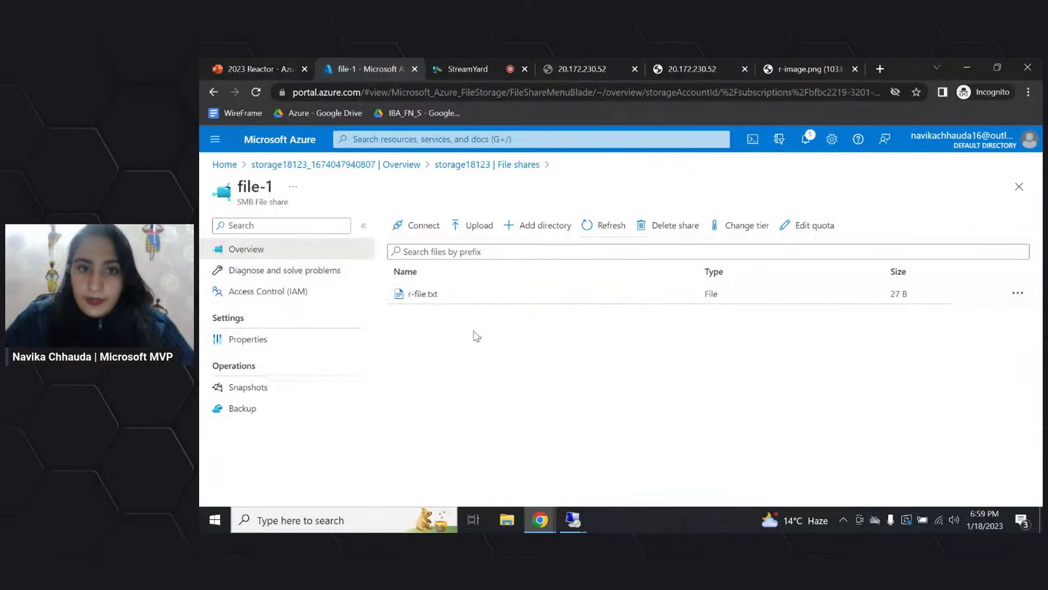
# View r-file.txt's properties, then show file-1's Windows connection script for drive letter Z with storage account key authentication
pyautogui.click(418, 298)
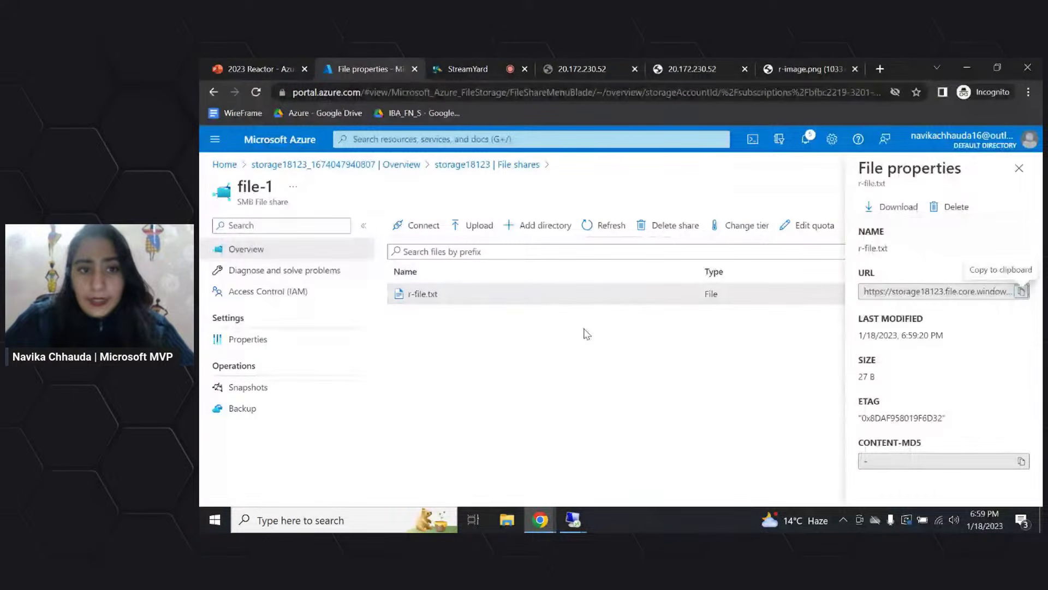
pyautogui.click(419, 238)
pyautogui.scroll(-2, 872, 329)
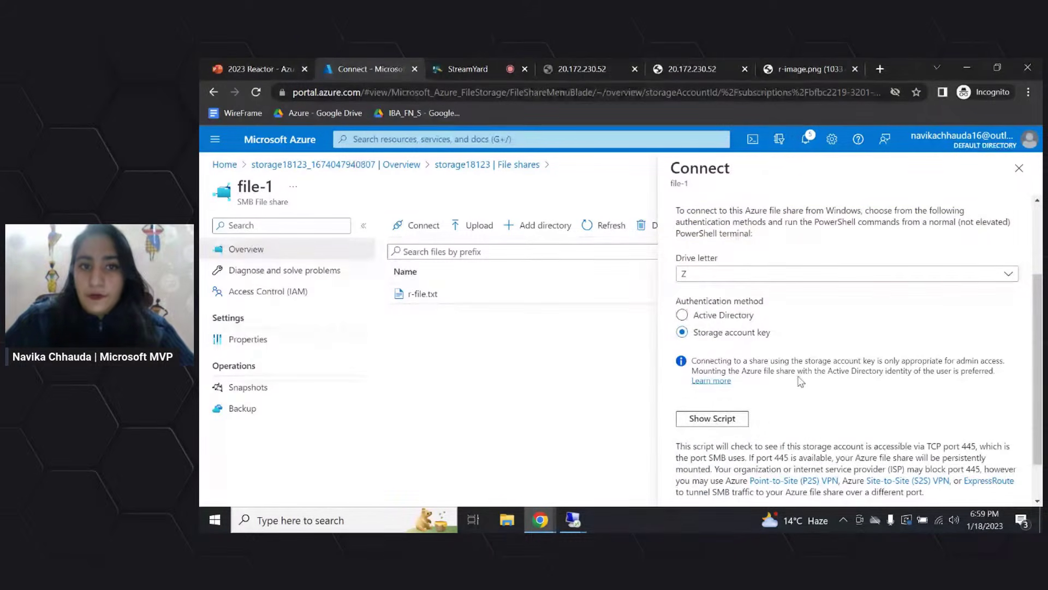
pyautogui.scroll(-1, 781, 379)
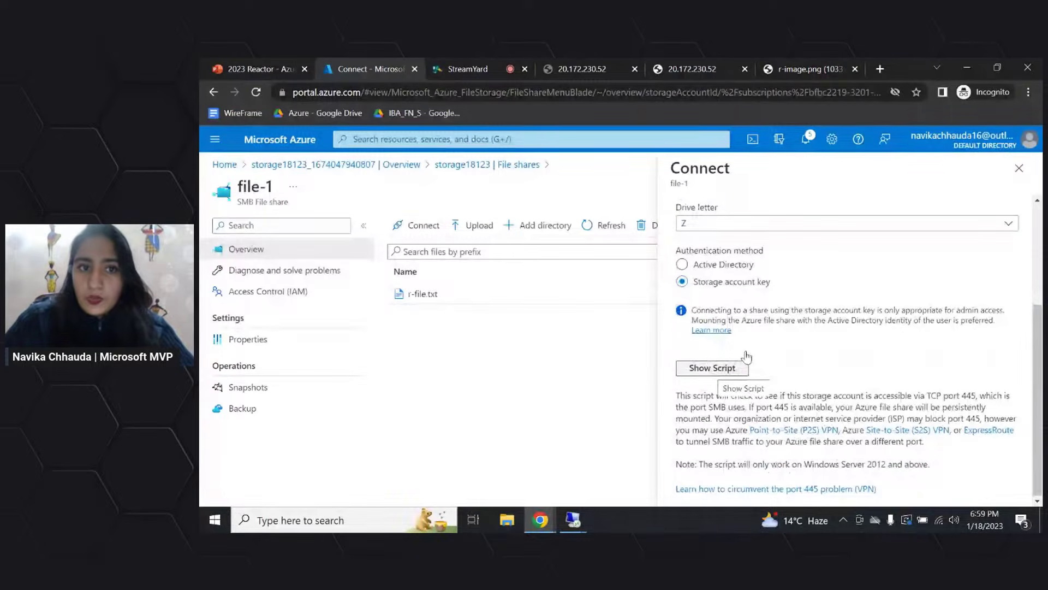
pyautogui.click(712, 368)
pyautogui.scroll(-2, 850, 397)
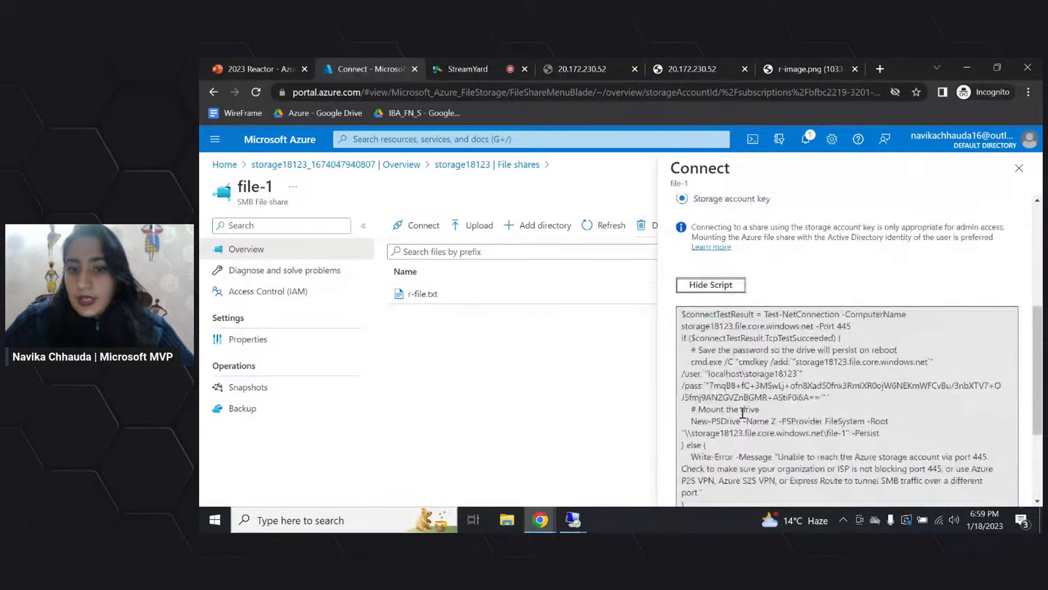
# Copy file-1's Windows connection script, including its storage account key, into a new Notepad document and maximize the window to review it
pyautogui.scroll(-1, 784, 435)
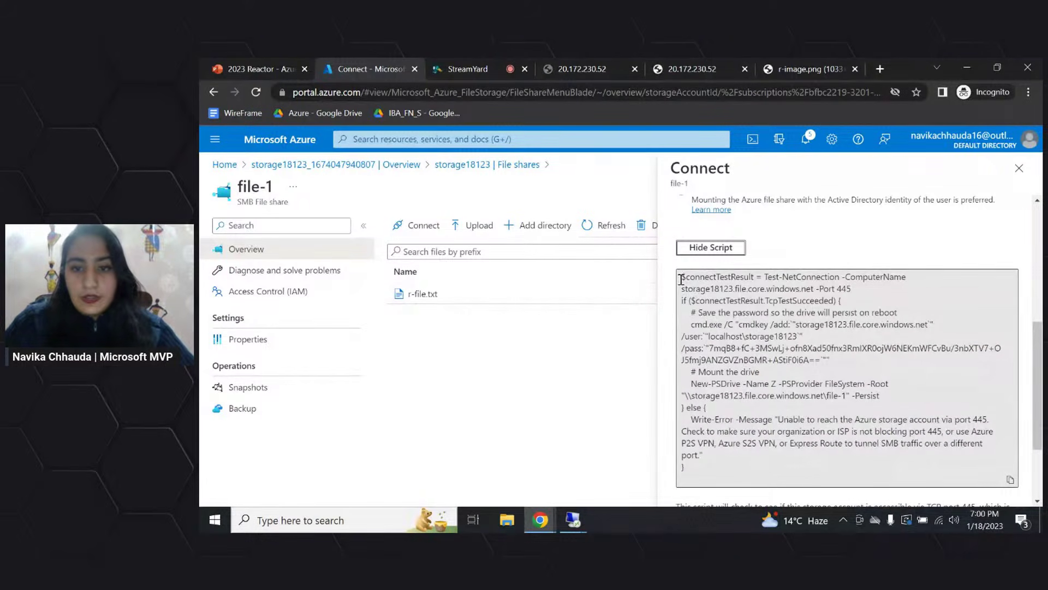
pyautogui.click(1009, 480)
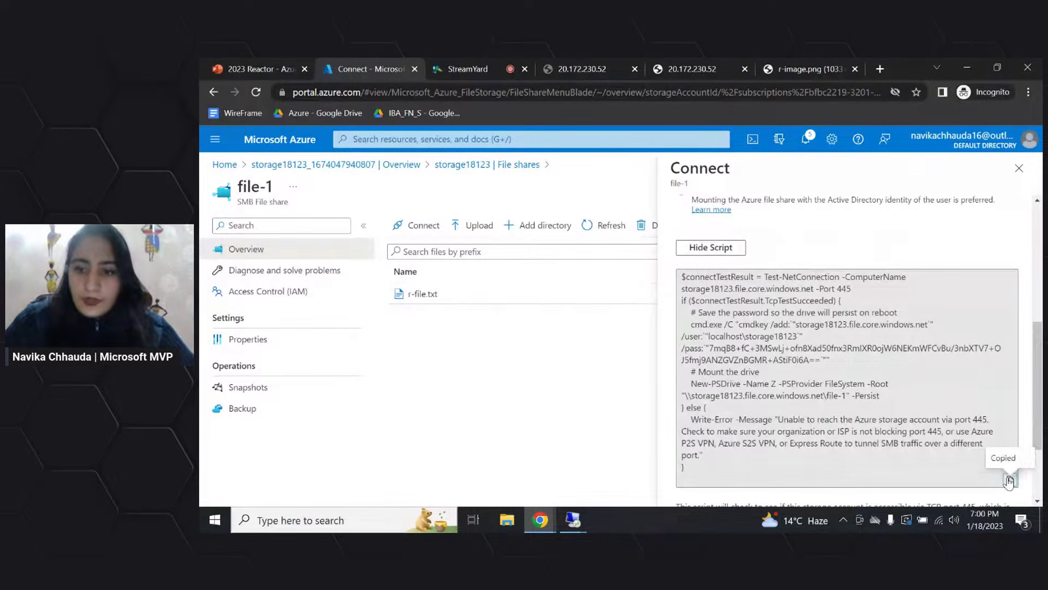
pyautogui.click(357, 522)
pyautogui.write('note')
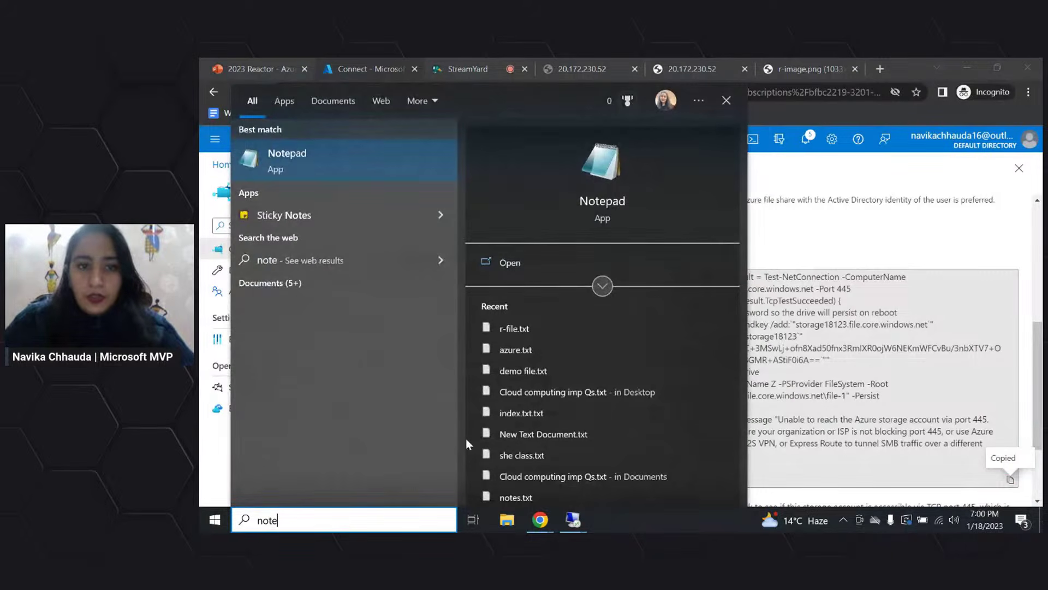
pyautogui.click(502, 262)
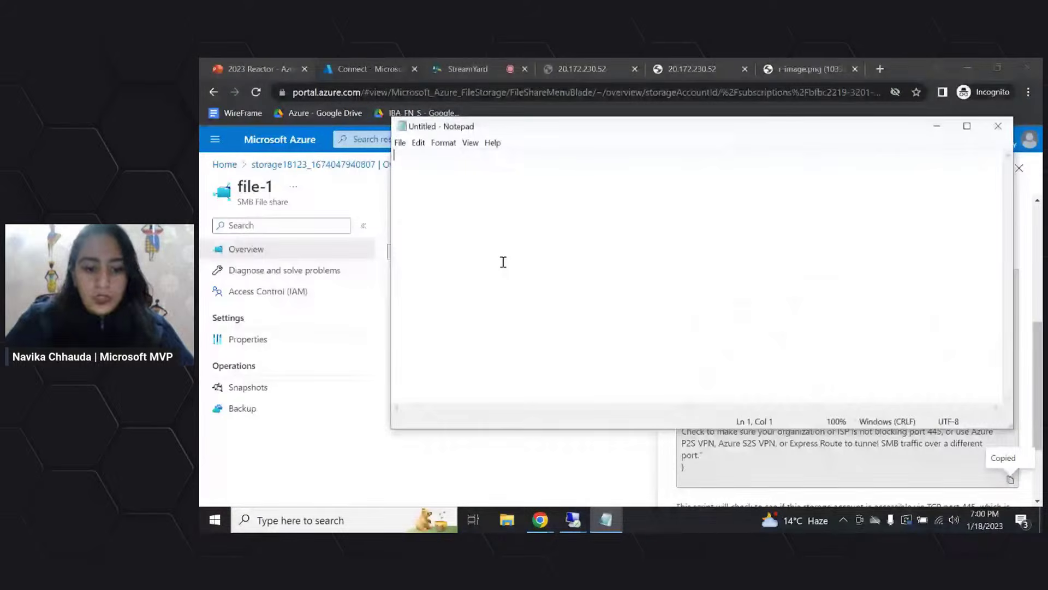
pyautogui.hotkey('ctrl', 'v')
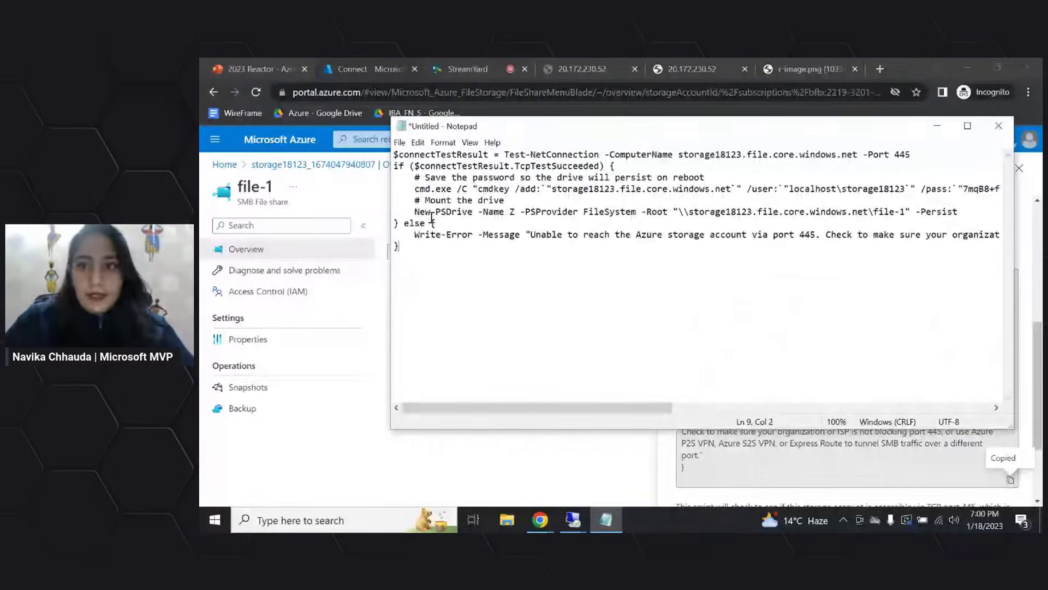
pyautogui.hscroll(5, 831, 249)
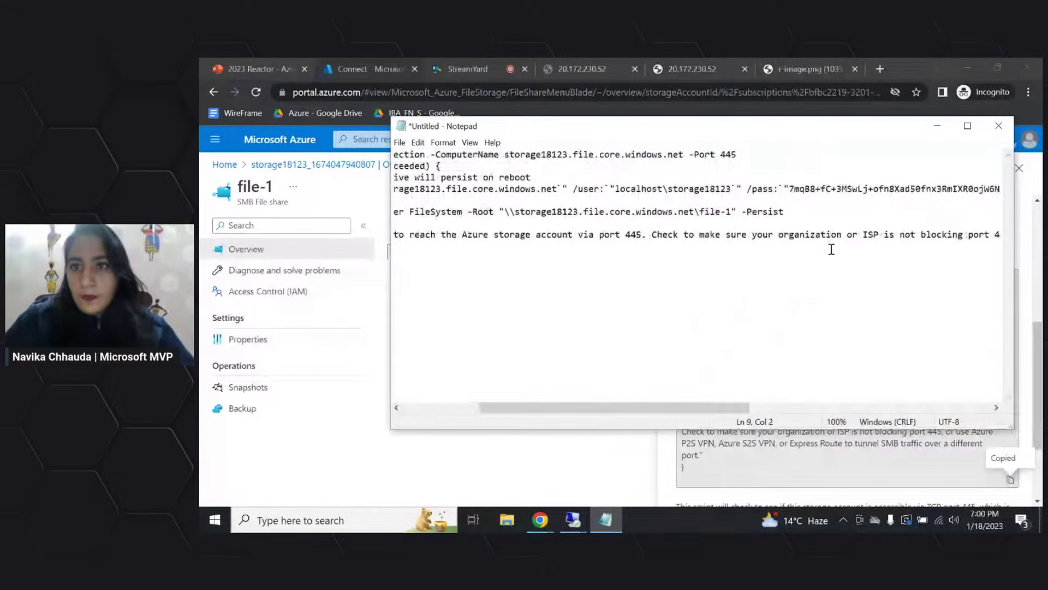
pyautogui.hscroll(2, 831, 249)
pyautogui.click(968, 126)
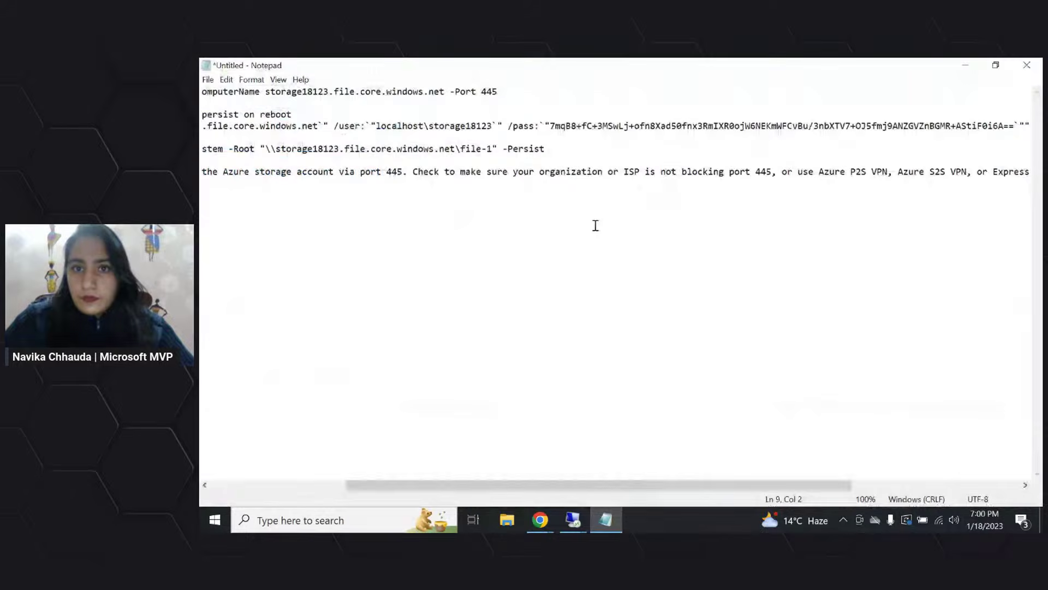
pyautogui.hscroll(-4, 585, 229)
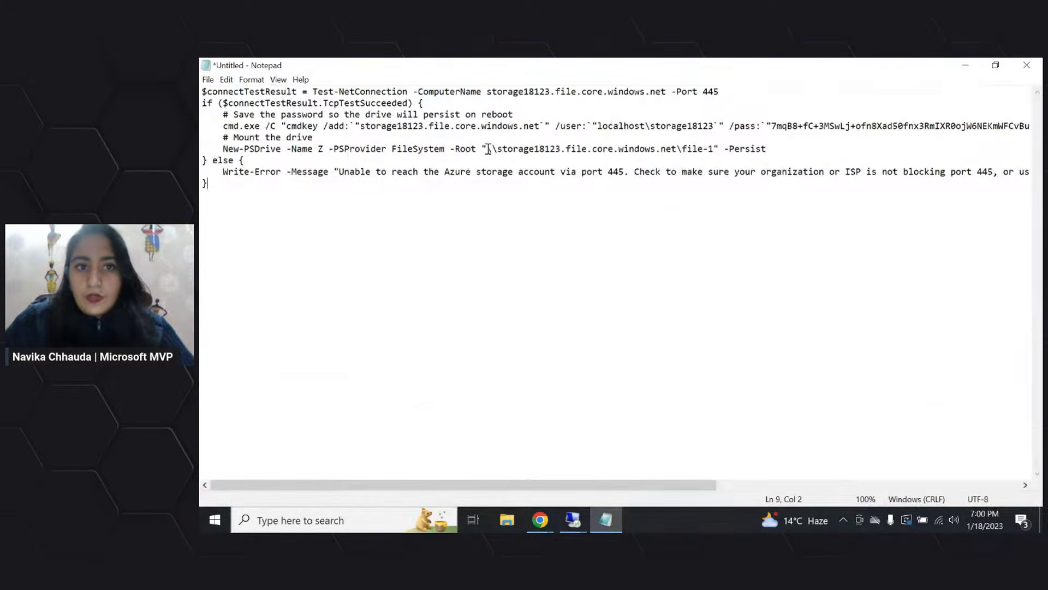
# Copy the share path \\storage18123.file.core.windows.net\file-1 from the script and switch to the 20.172.230.52 remote desktop session
pyautogui.moveTo(488, 149); pyautogui.dragTo(716, 151)
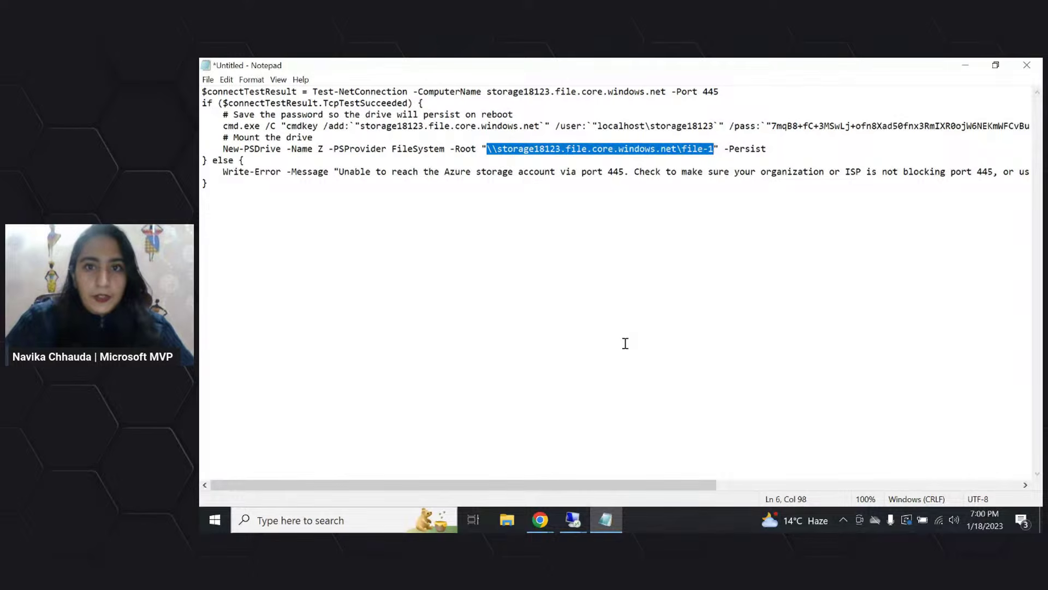
pyautogui.moveTo(572, 520)
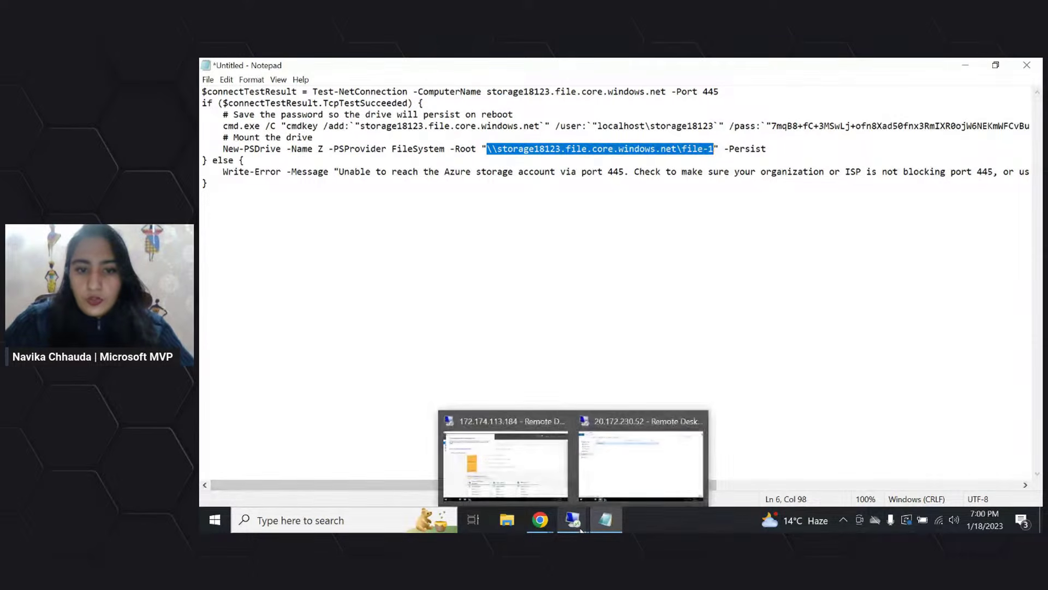
pyautogui.moveTo(606, 469)
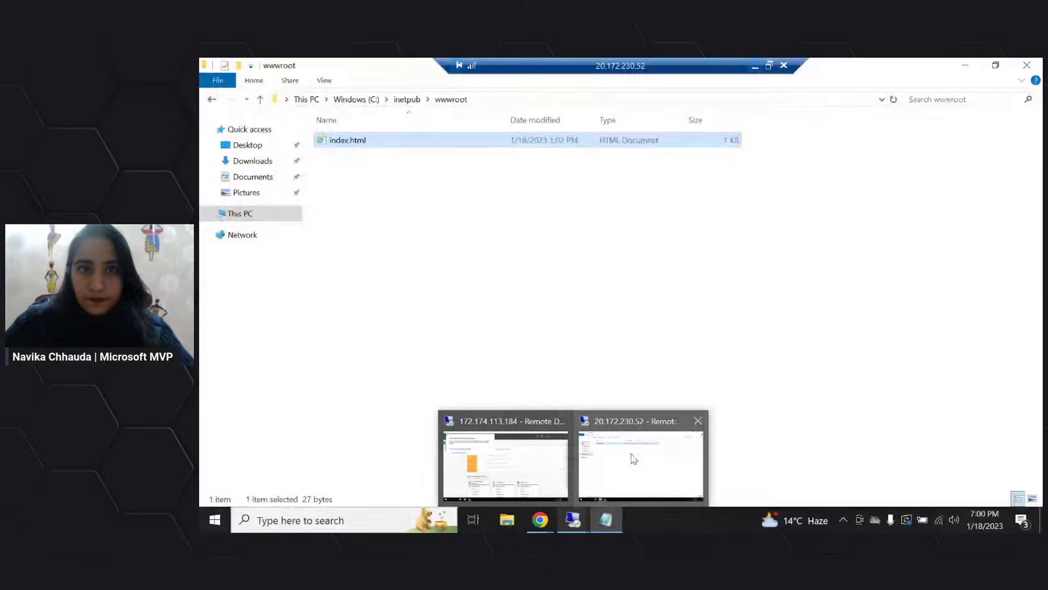
pyautogui.click(633, 459)
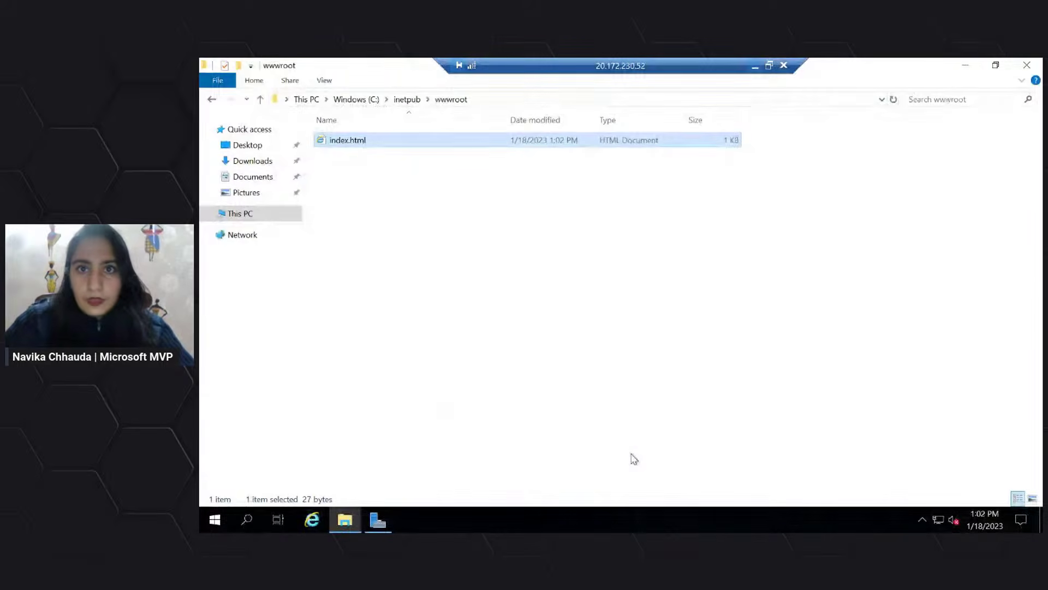
# Map a network drive from This PC with drive letter Z: and folder \\storage18123.file.core.windows.net\file-1, proceeding to the network credentials
pyautogui.click(255, 217)
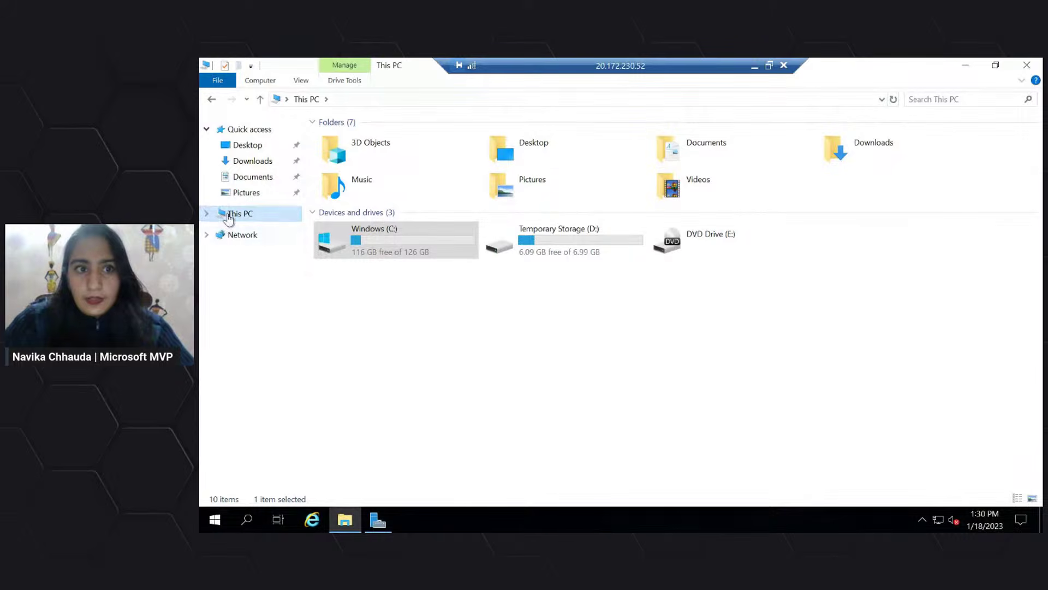
pyautogui.rightClick(230, 217)
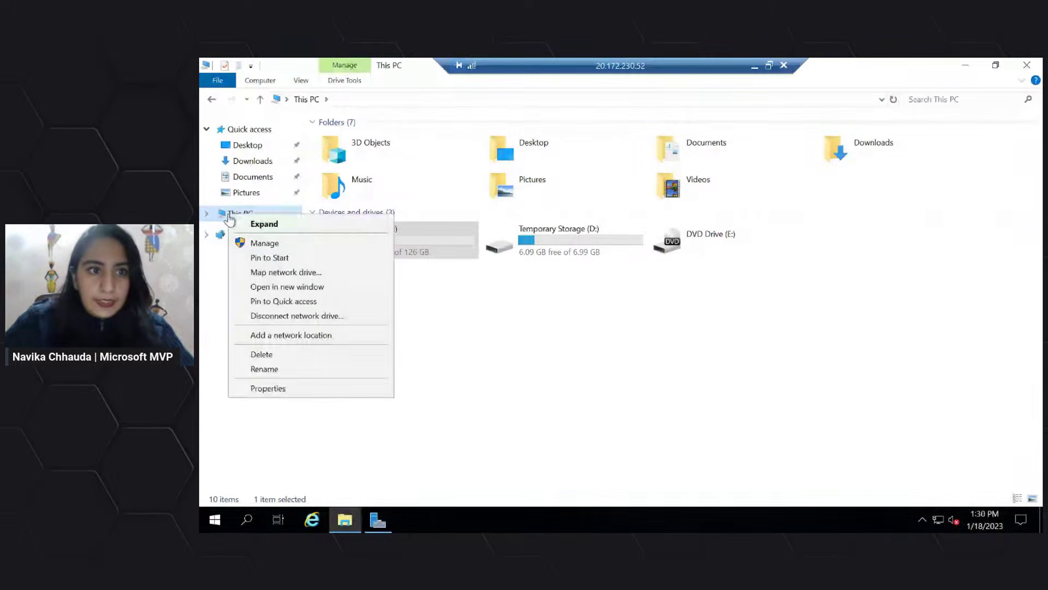
pyautogui.click(292, 272)
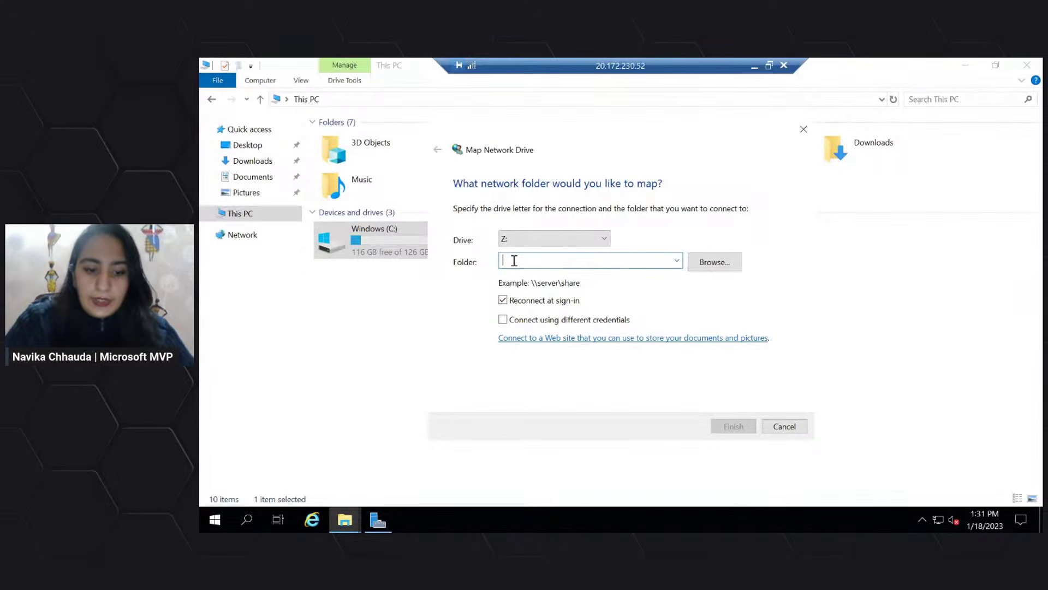
pyautogui.write('\\\\storage18123.file.core.windows.net\\file-1')
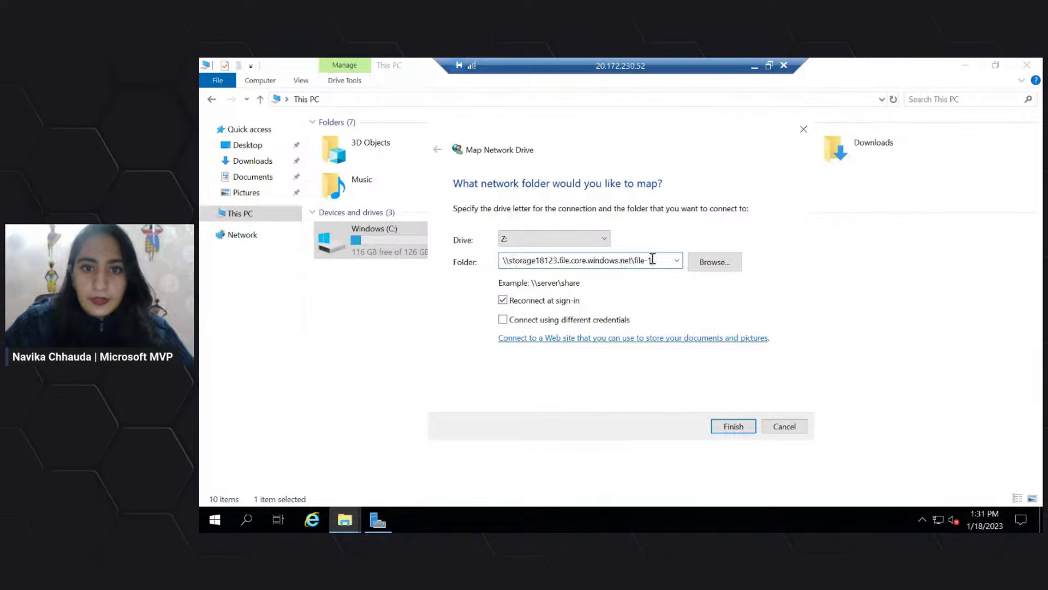
pyautogui.click(732, 427)
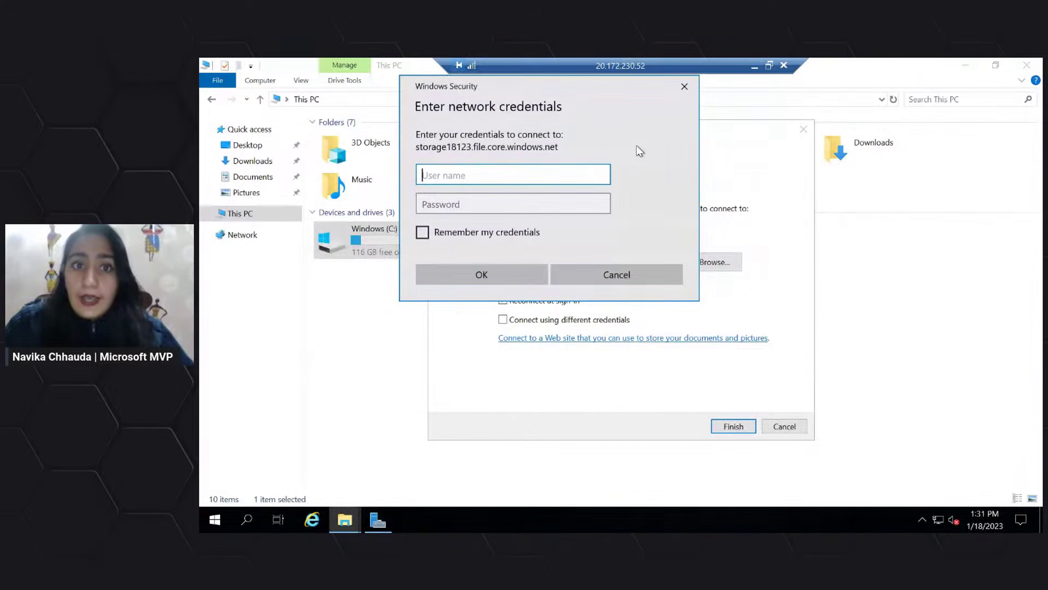
# Copy localhost\storage18123 from the Notepad script and enter it as the user name for the network drive on 20.172.230.52
pyautogui.click(756, 68)
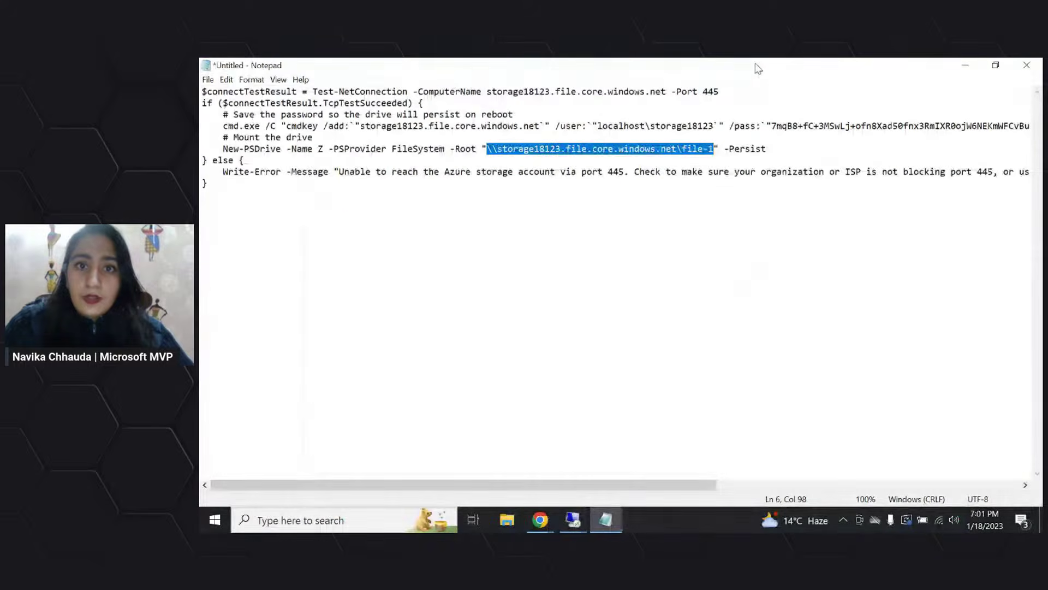
pyautogui.click(611, 314)
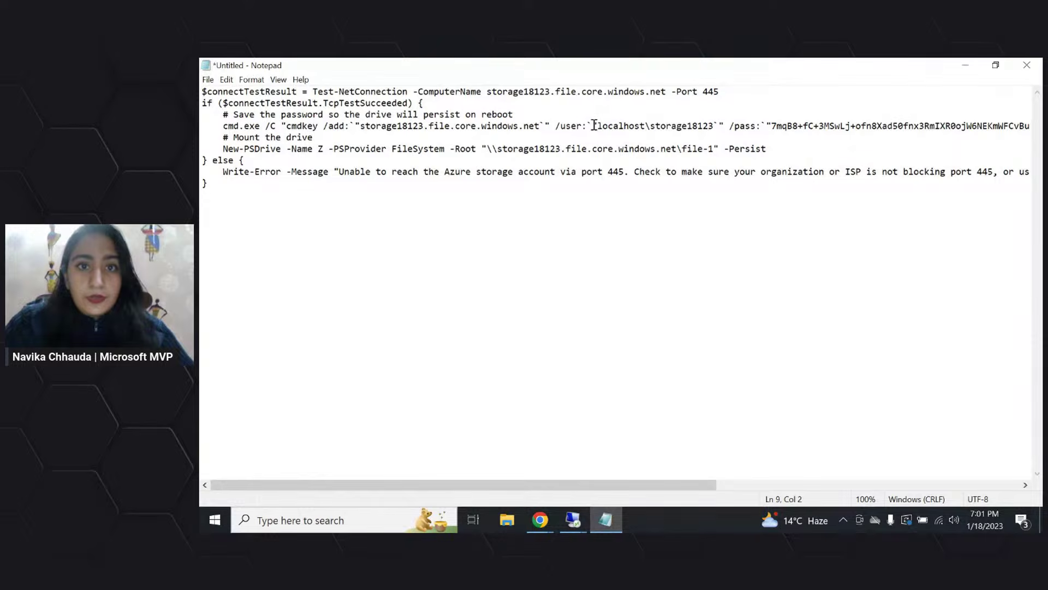
pyautogui.moveTo(598, 127); pyautogui.dragTo(712, 124)
pyautogui.hotkey('ctrl', 'c')
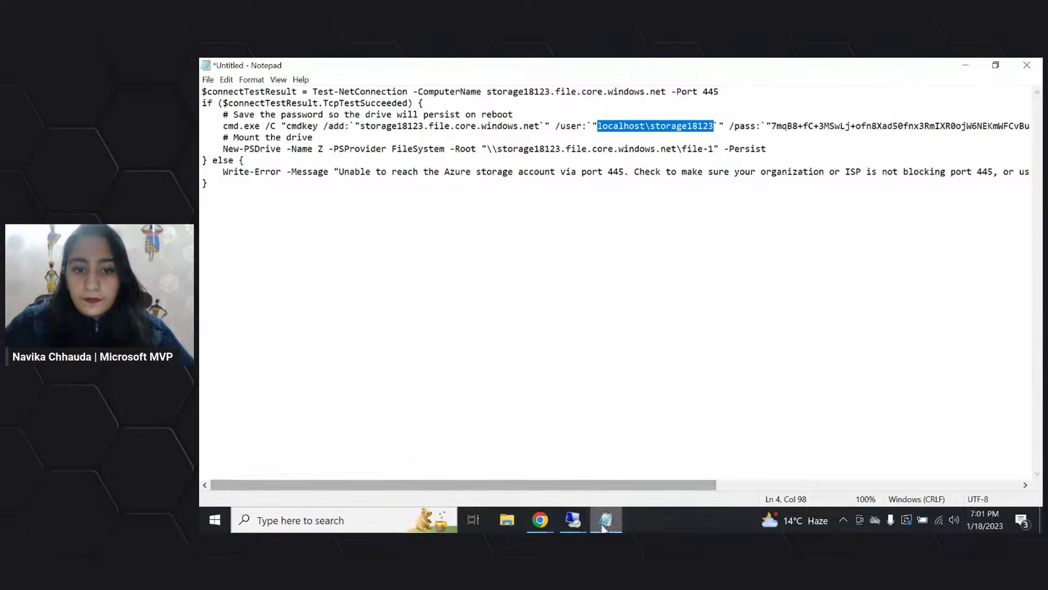
pyautogui.click(573, 519)
pyautogui.click(632, 458)
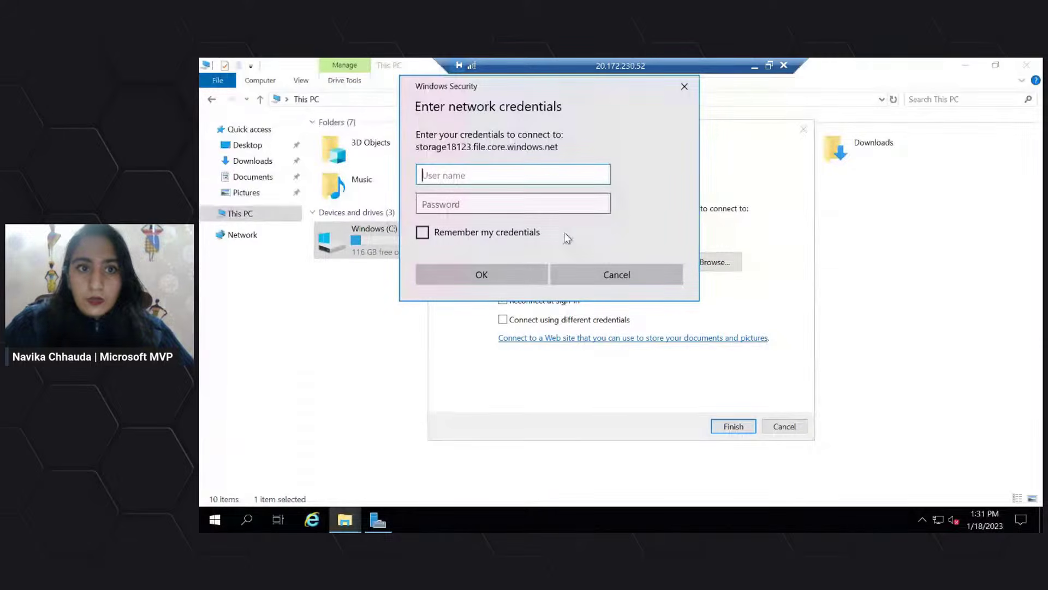
pyautogui.click(531, 176)
pyautogui.hotkey('ctrl', 'v')
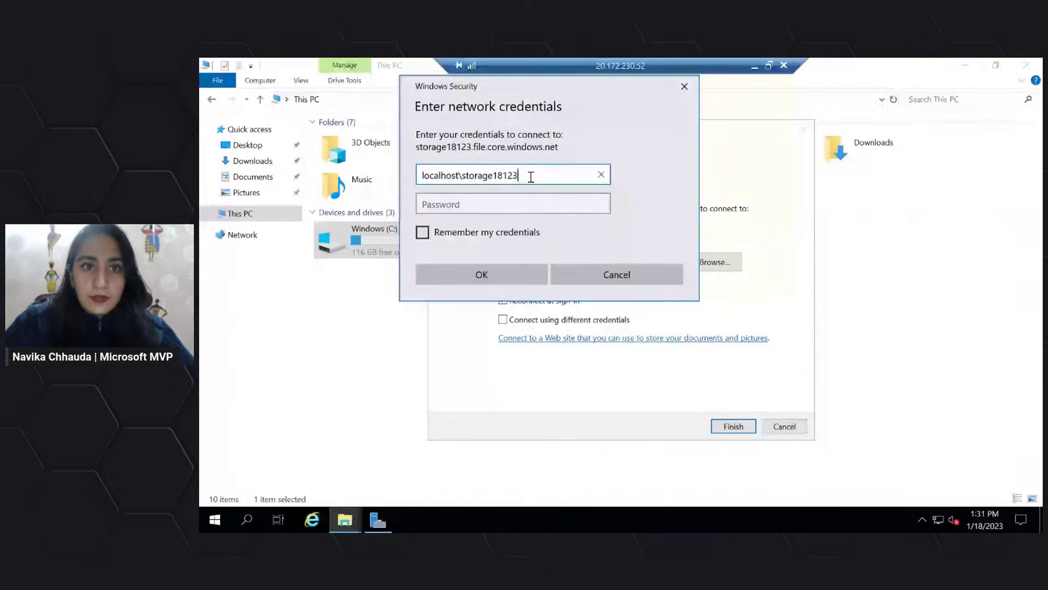
# Paste the storage account key from the Notepad script as the network password, submit the credentials, and show This PC
pyautogui.click(486, 203)
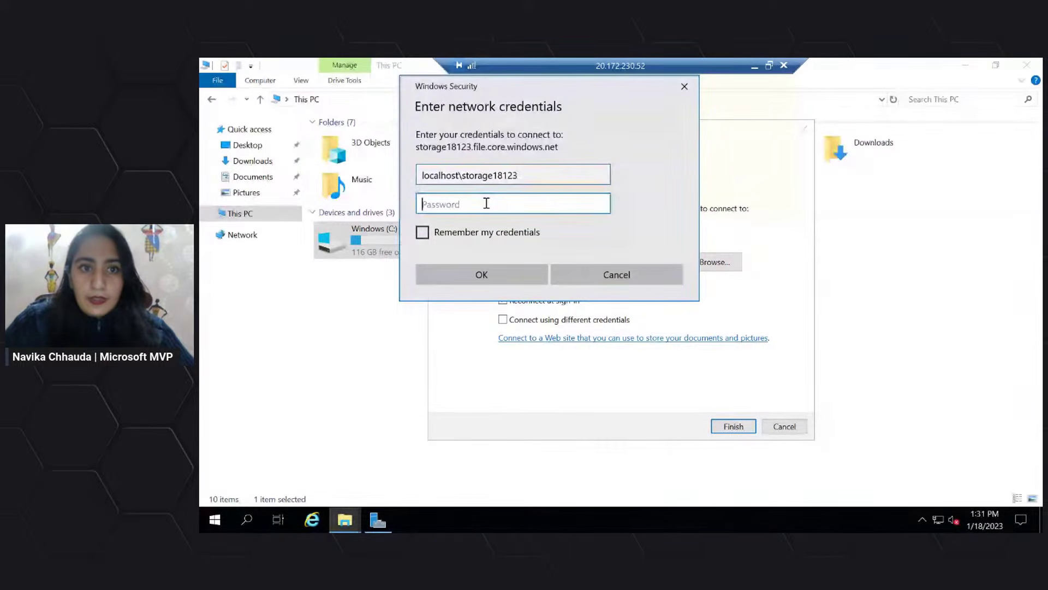
pyautogui.click(754, 68)
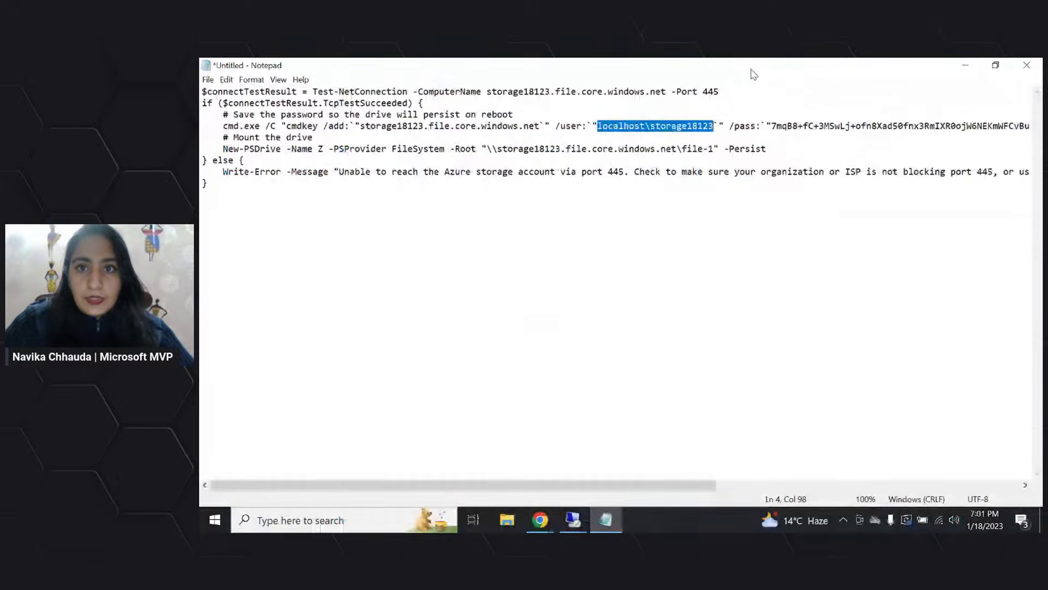
pyautogui.hscroll(5, 761, 156)
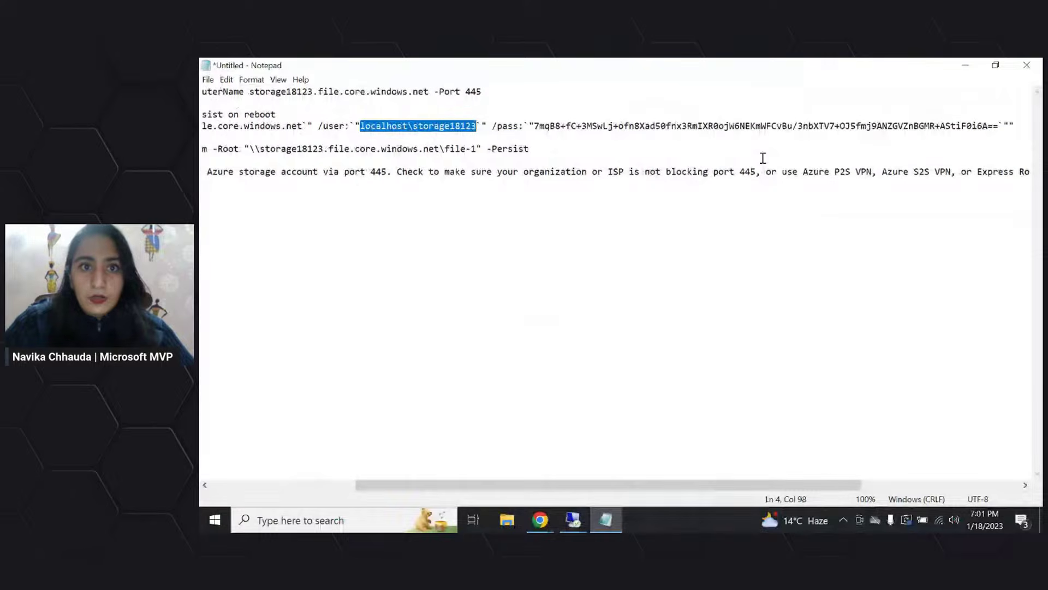
pyautogui.hscroll(1, 763, 158)
pyautogui.moveTo(520, 125); pyautogui.dragTo(963, 126)
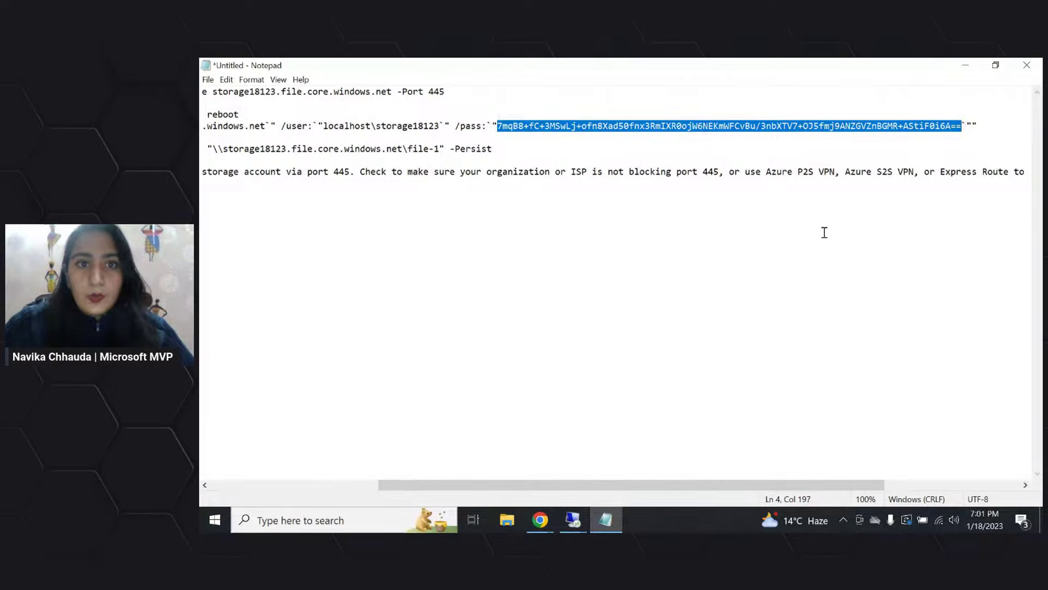
pyautogui.moveTo(577, 524)
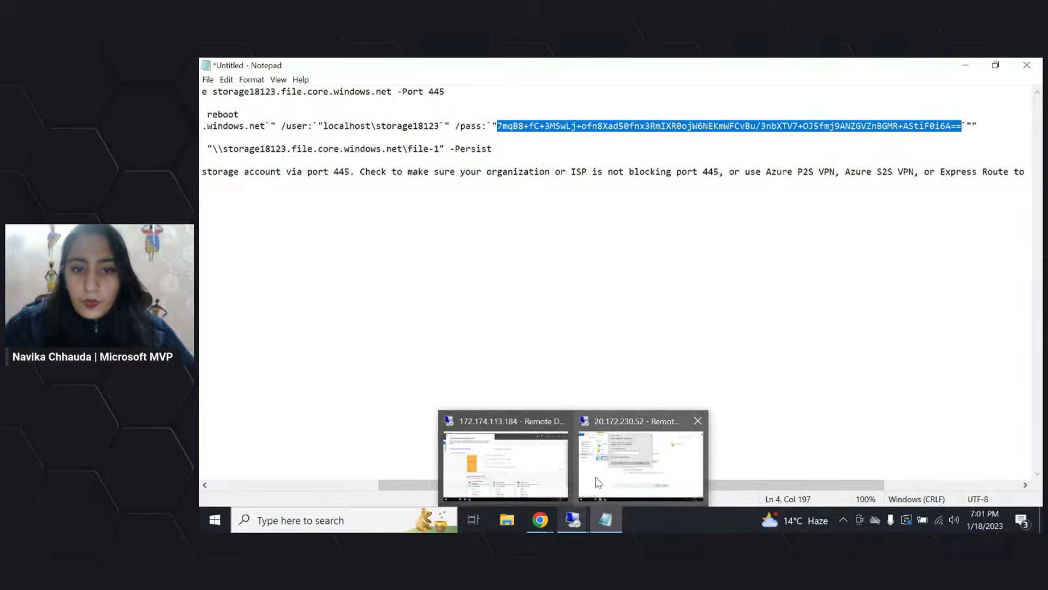
pyautogui.click(601, 481)
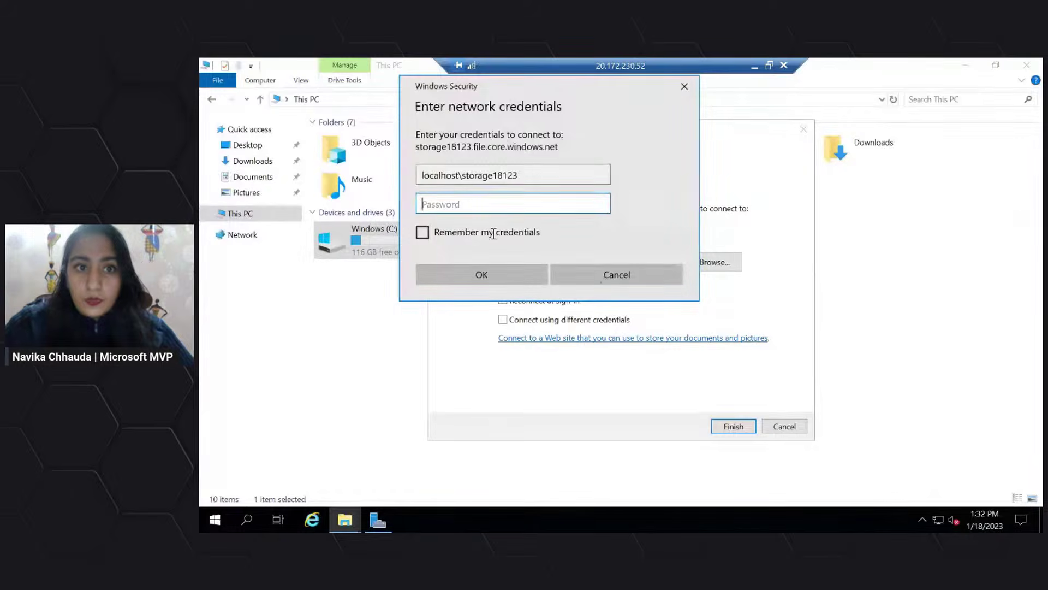
pyautogui.hotkey('ctrl', 'v')
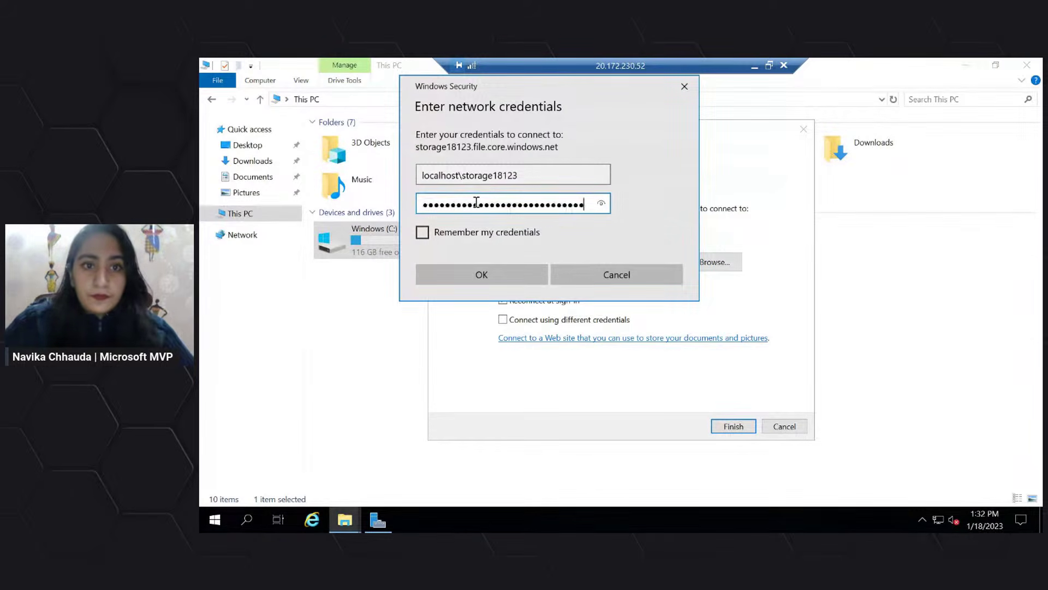
pyautogui.click(513, 273)
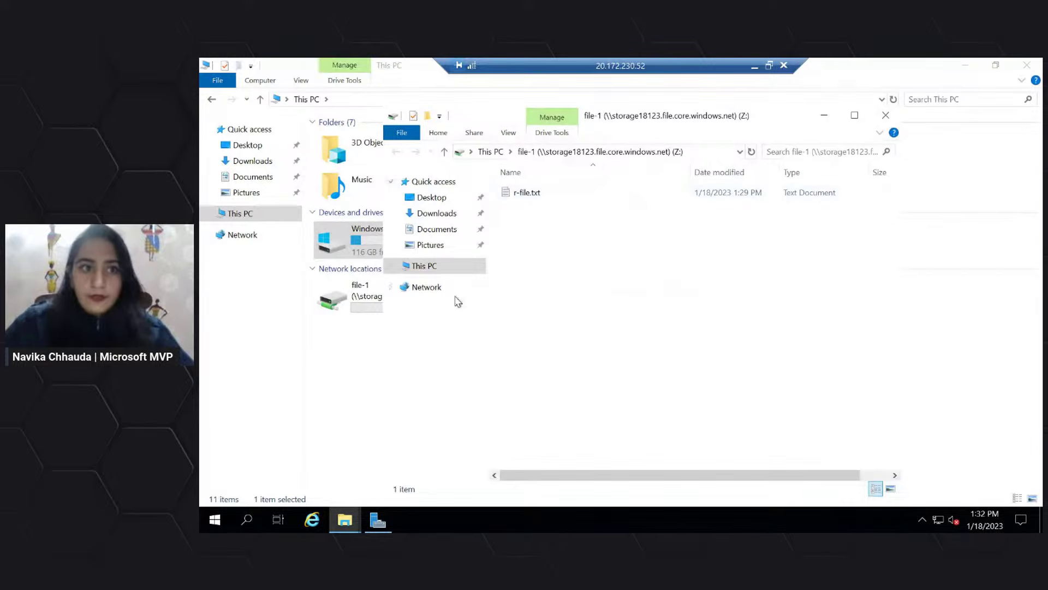
pyautogui.click(227, 216)
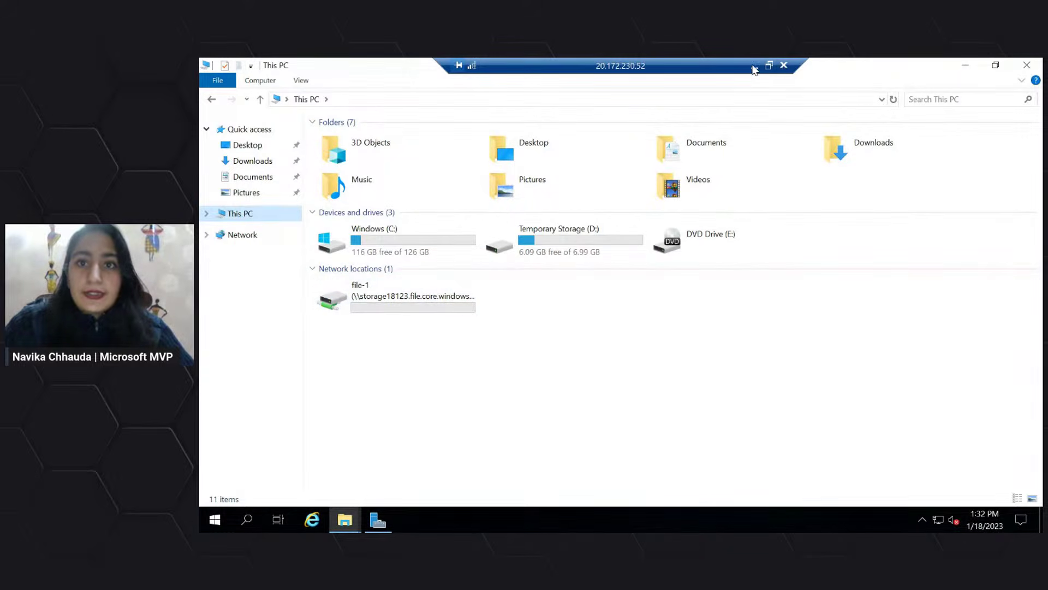
# Return to file-1 in the Azure portal, putting the remote session and script notes out of view, and dismiss its Connect pane
pyautogui.click(754, 66)
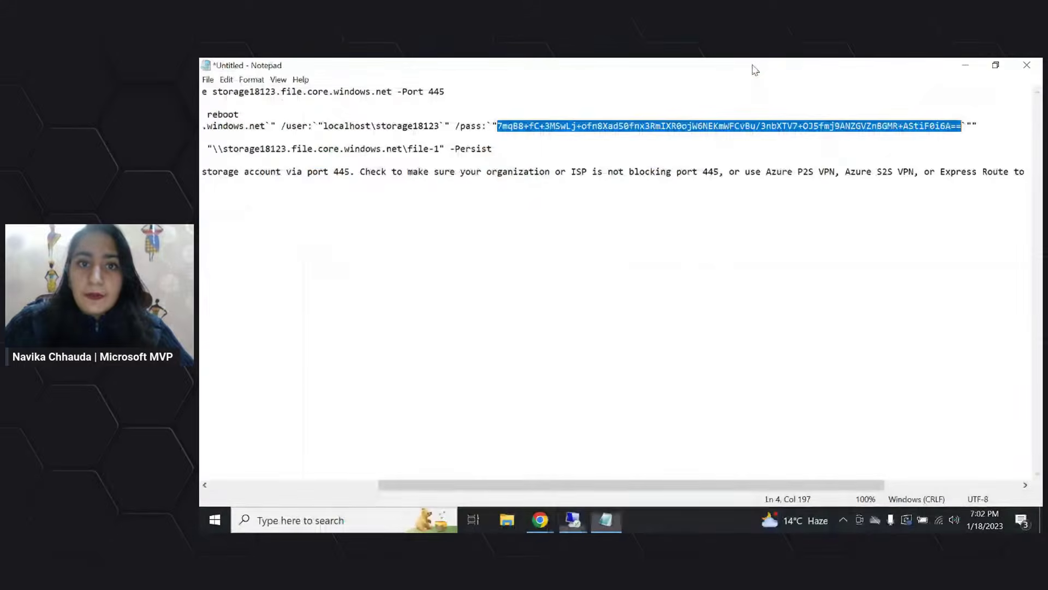
pyautogui.click(963, 64)
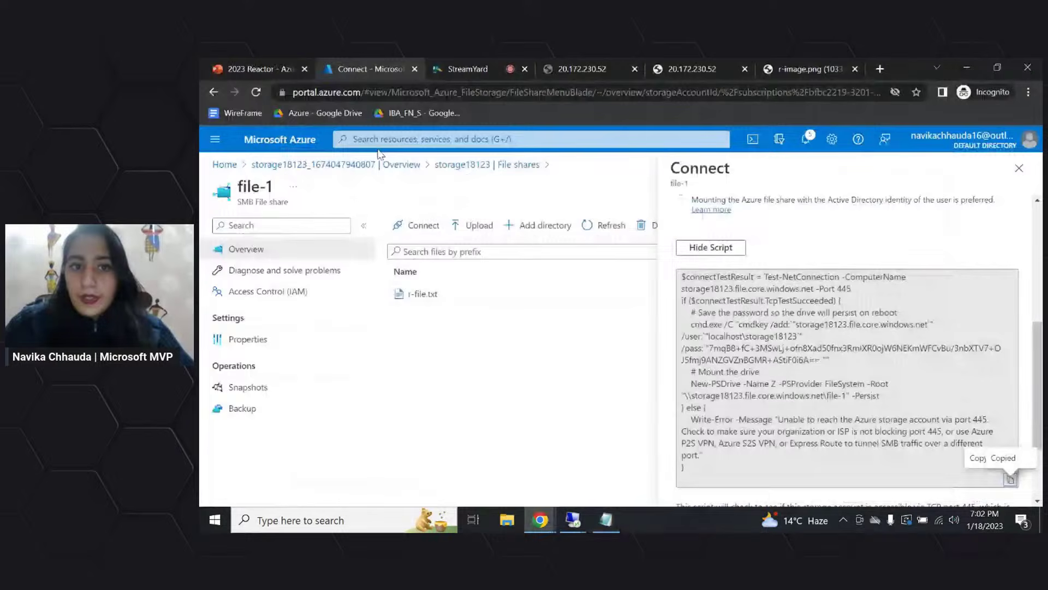
pyautogui.click(1019, 168)
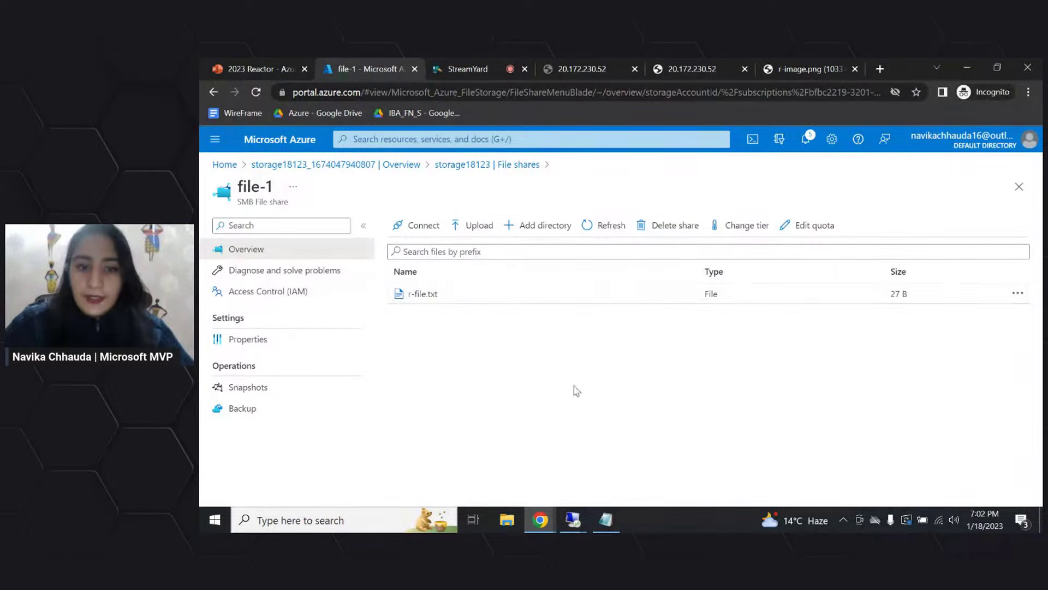
# Switch to the 20.172.230.52 remote desktop session, view r-file.txt on the mapped file-1 drive, and close it
pyautogui.click(572, 520)
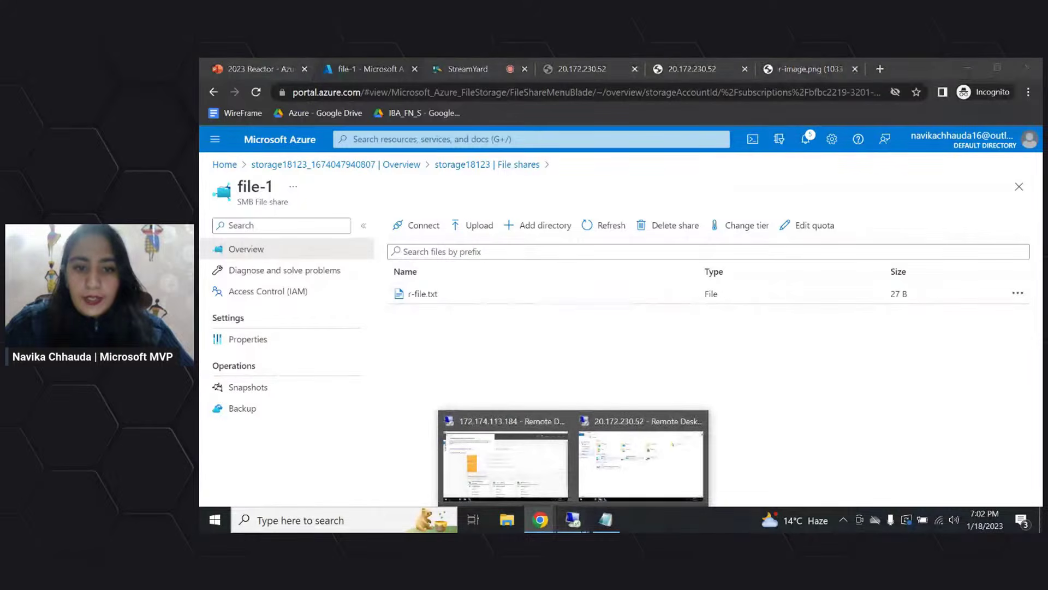
pyautogui.click(655, 448)
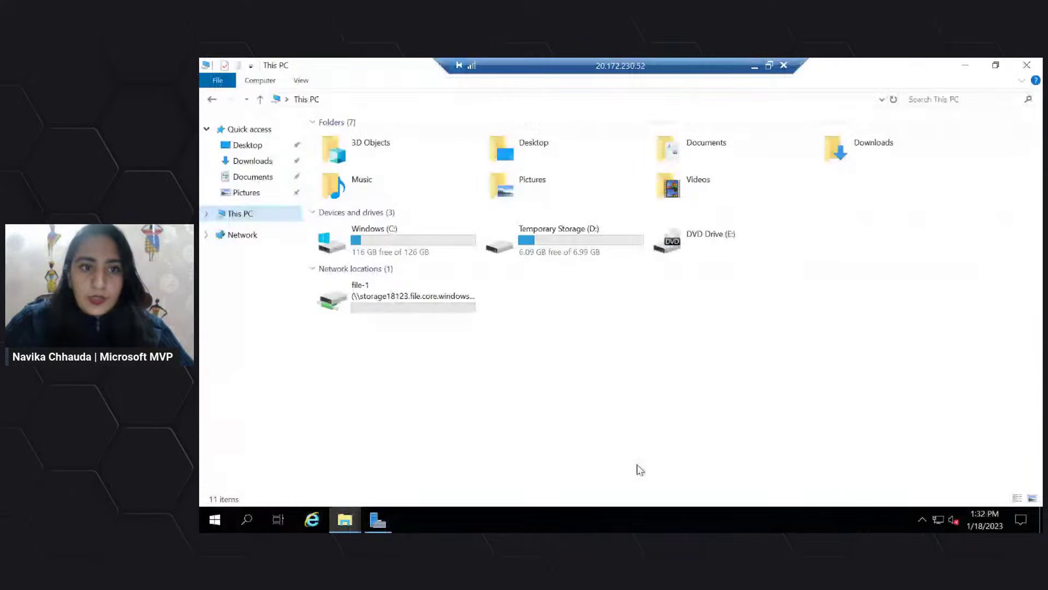
pyautogui.doubleClick(368, 285)
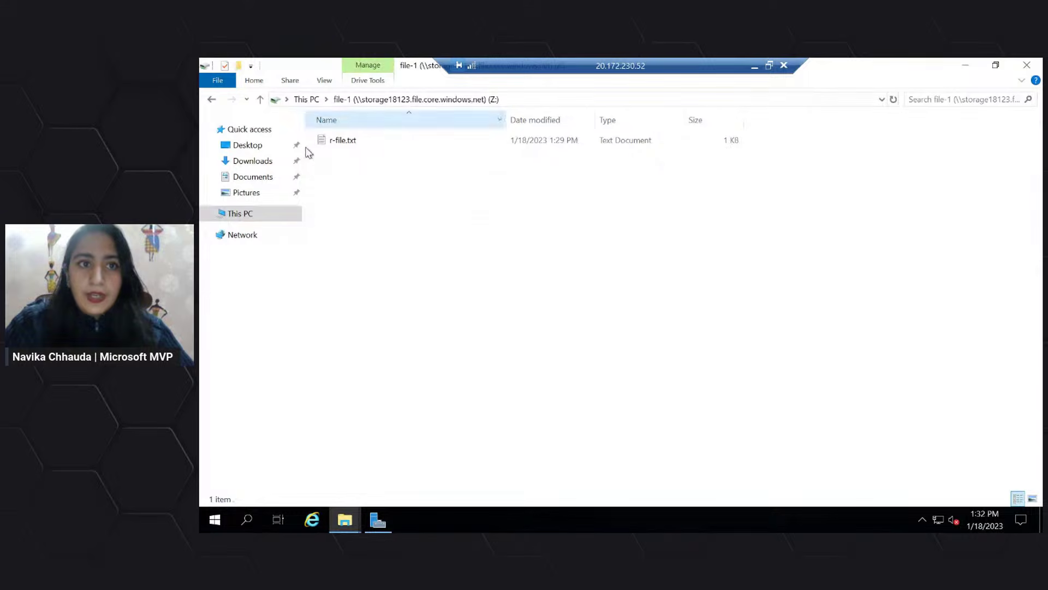
pyautogui.doubleClick(398, 146)
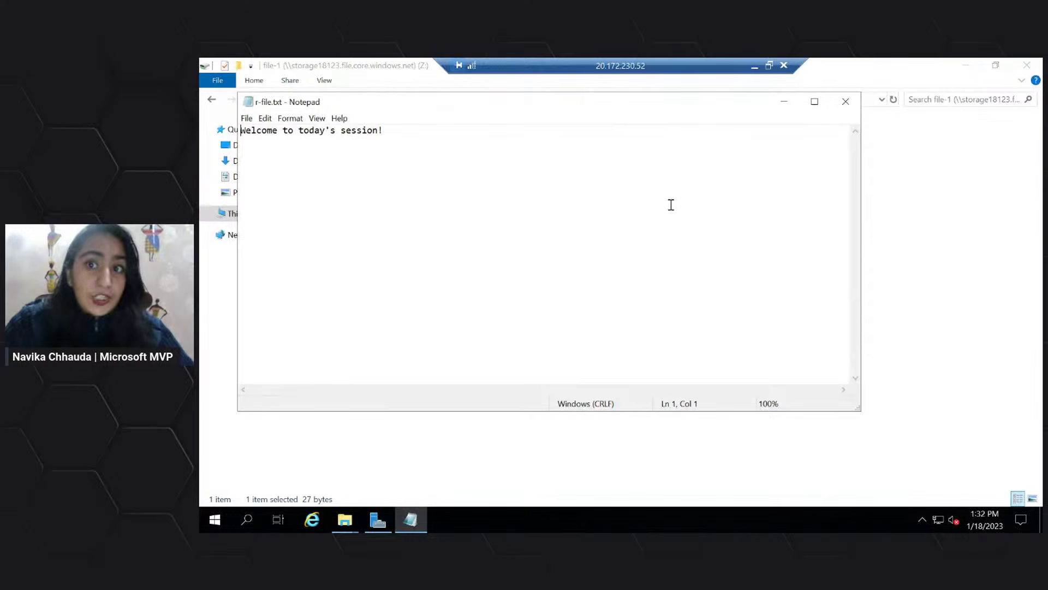
pyautogui.click(845, 102)
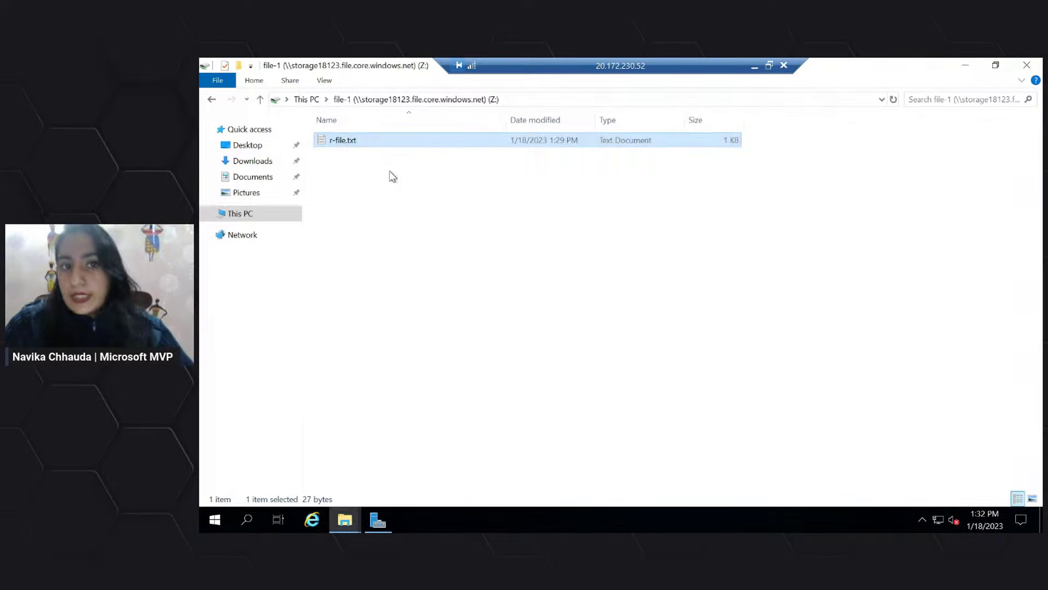
# Create a text document named vm.txt in the mapped file-1 (Z:) drive
pyautogui.rightClick(471, 179)
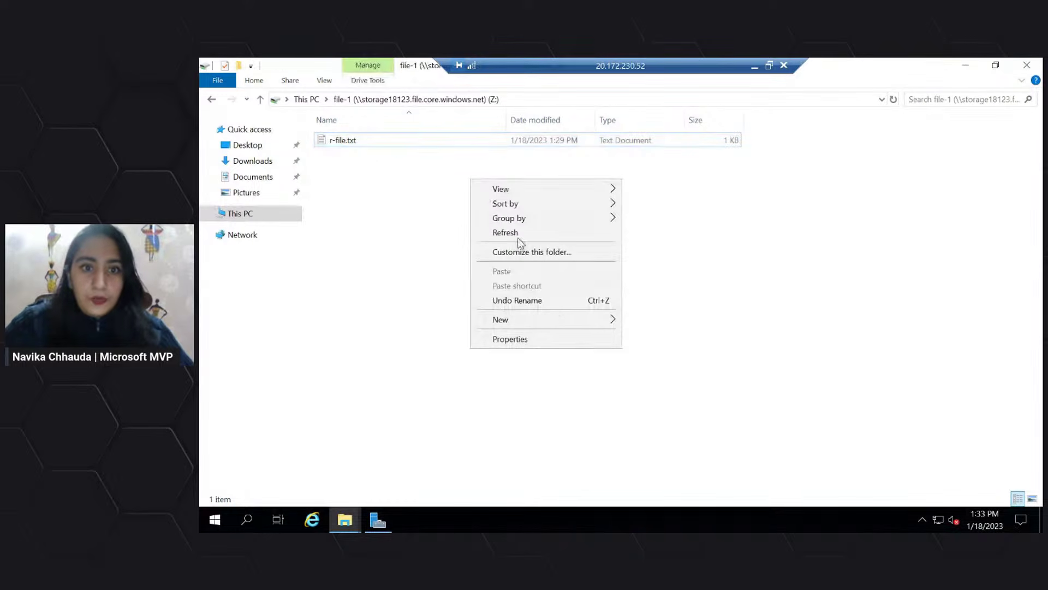
pyautogui.moveTo(557, 320)
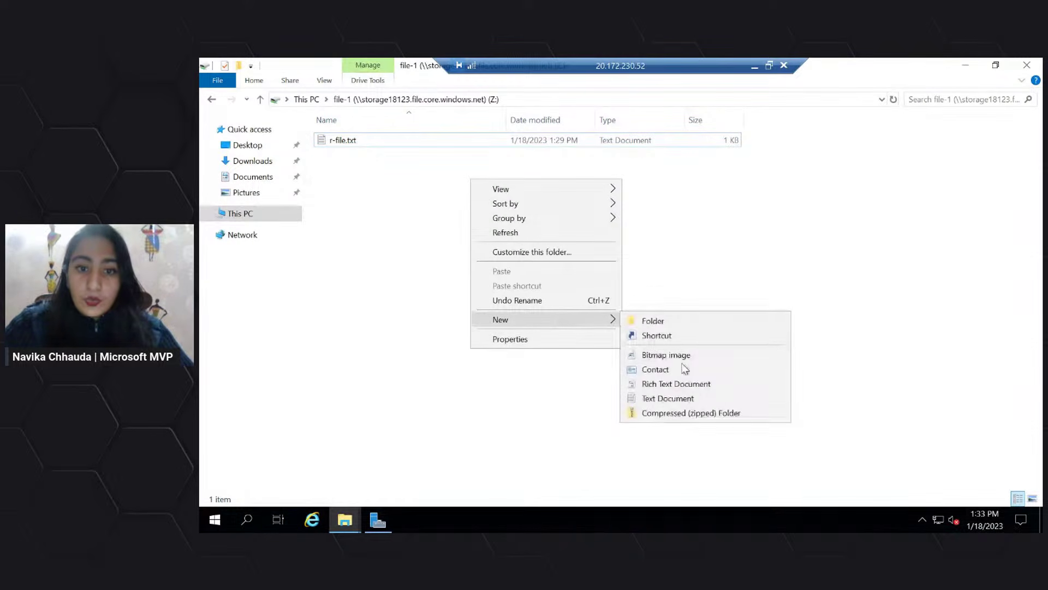
pyautogui.click(669, 400)
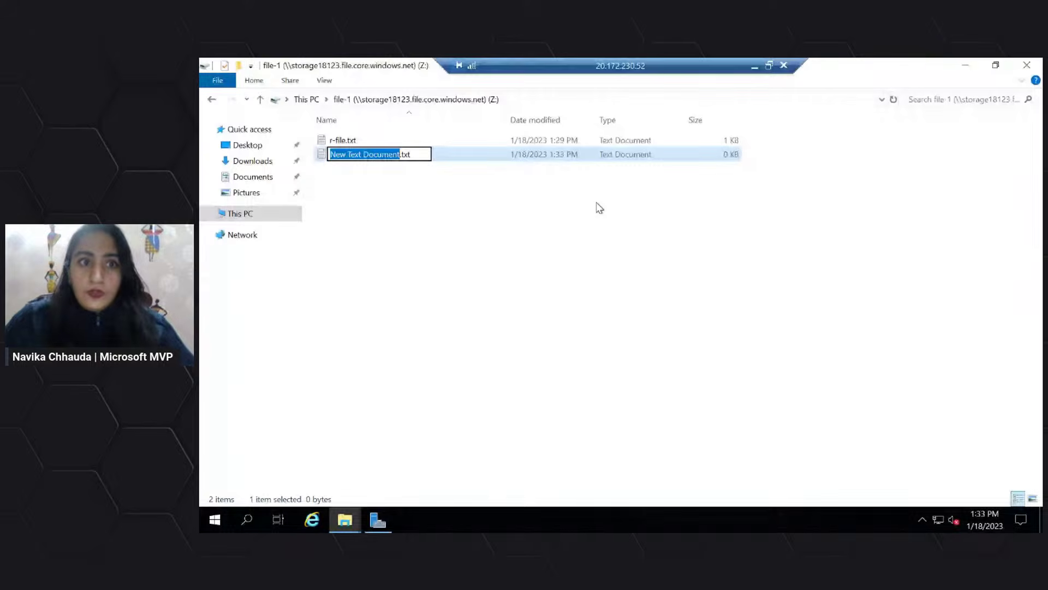
pyautogui.press('BackSpace')
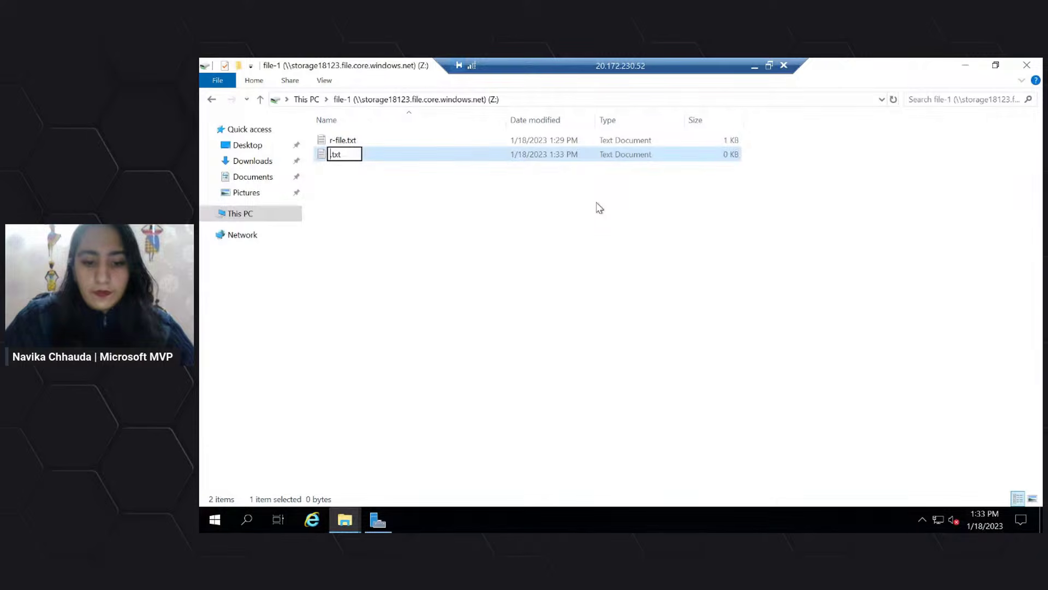
pyautogui.write('vm')
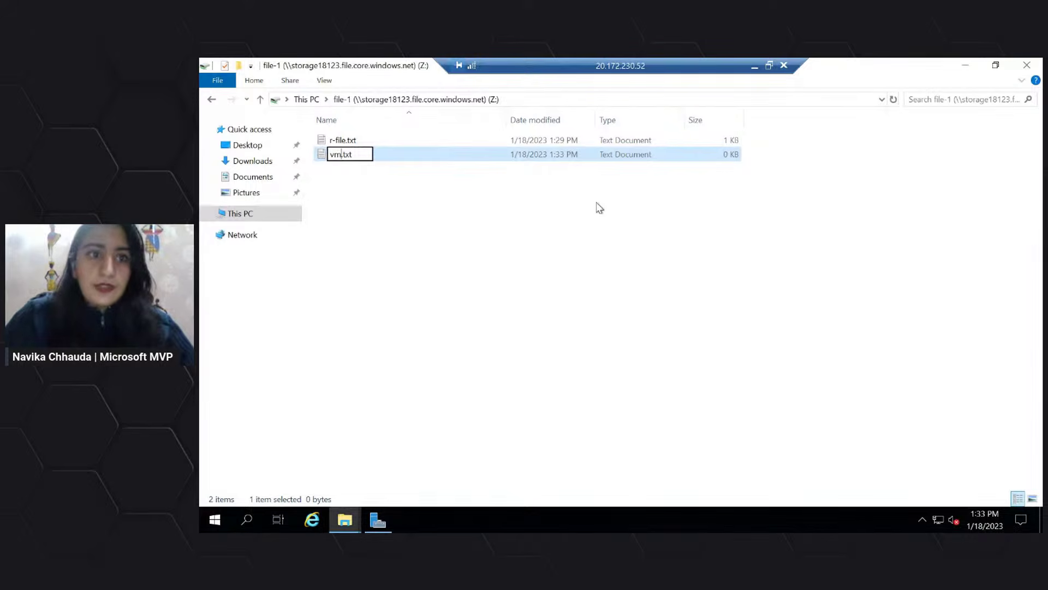
pyautogui.press('Return')
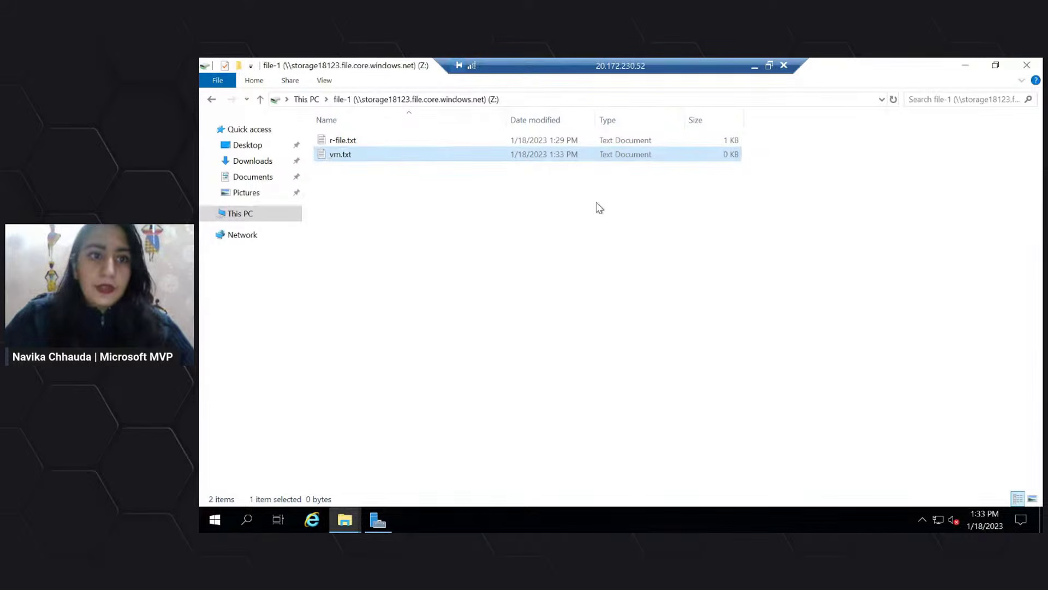
# Write "this file is created via vm" in vm.txt, then save and close the file
pyautogui.doubleClick(444, 156)
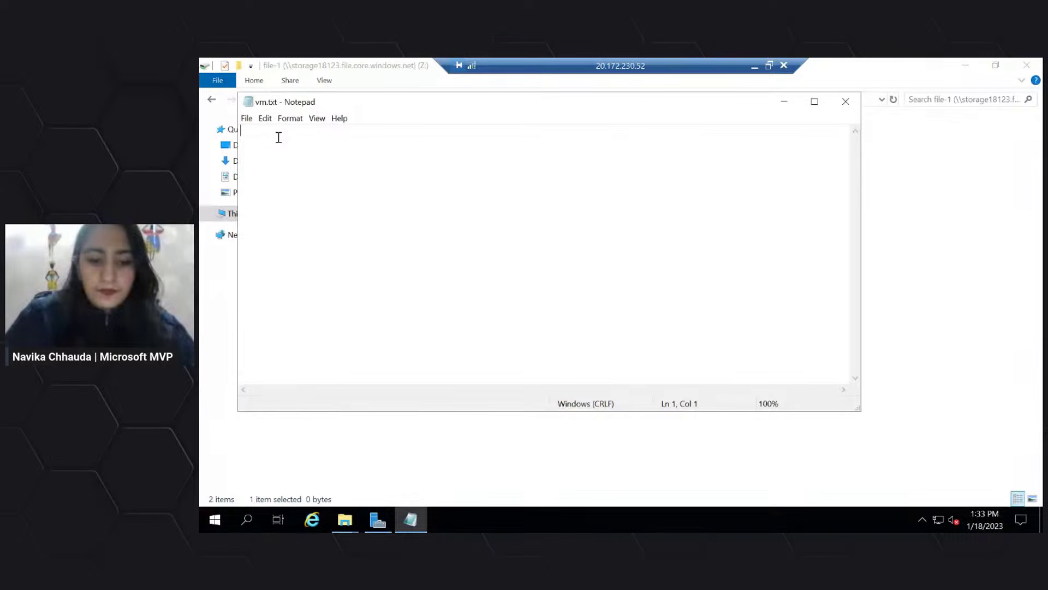
pyautogui.write('this file ')
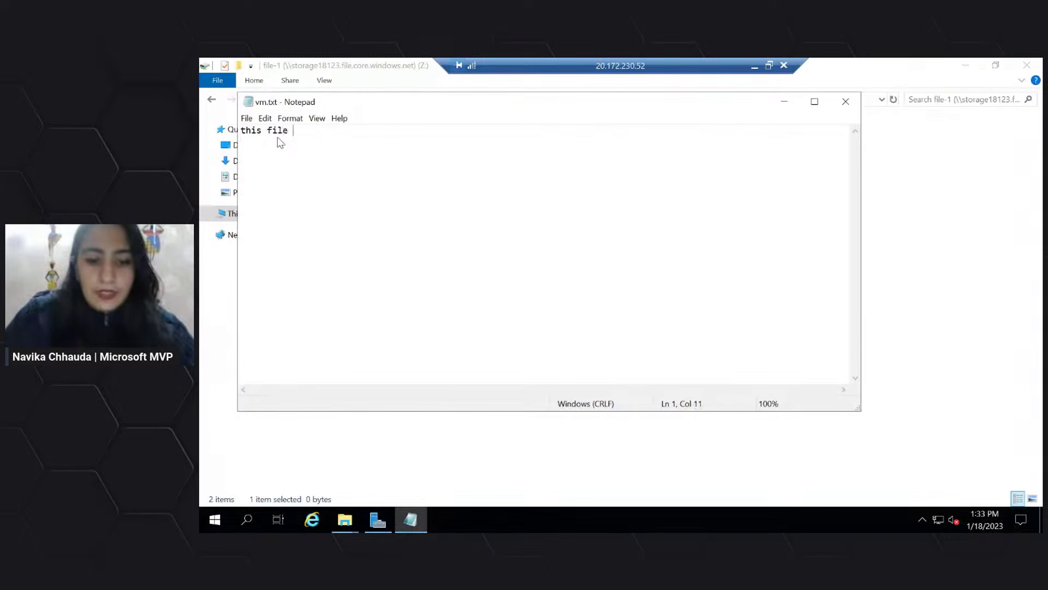
pyautogui.write('is created ')
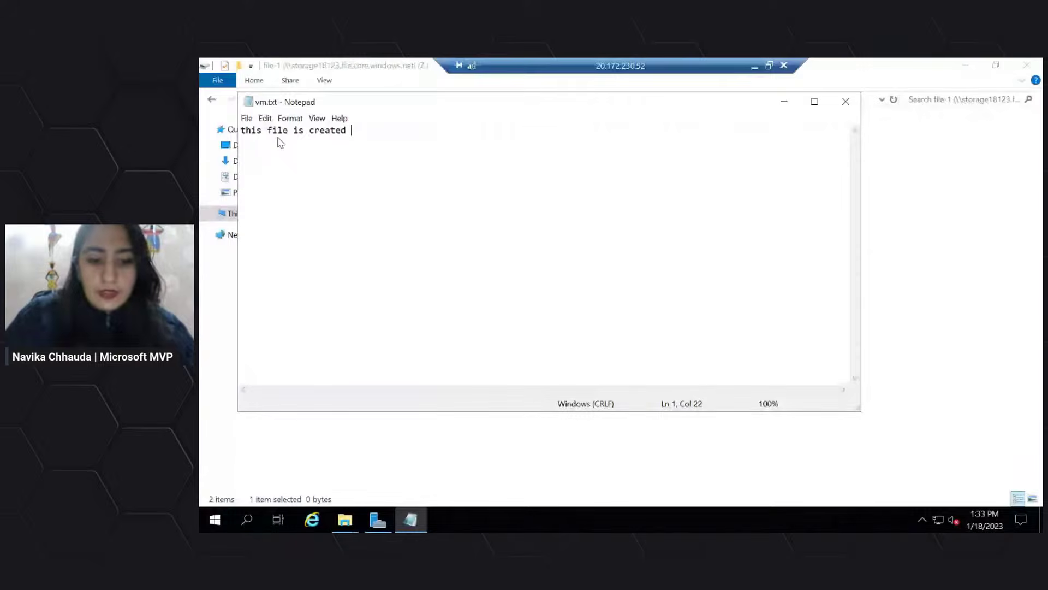
pyautogui.write('via vm')
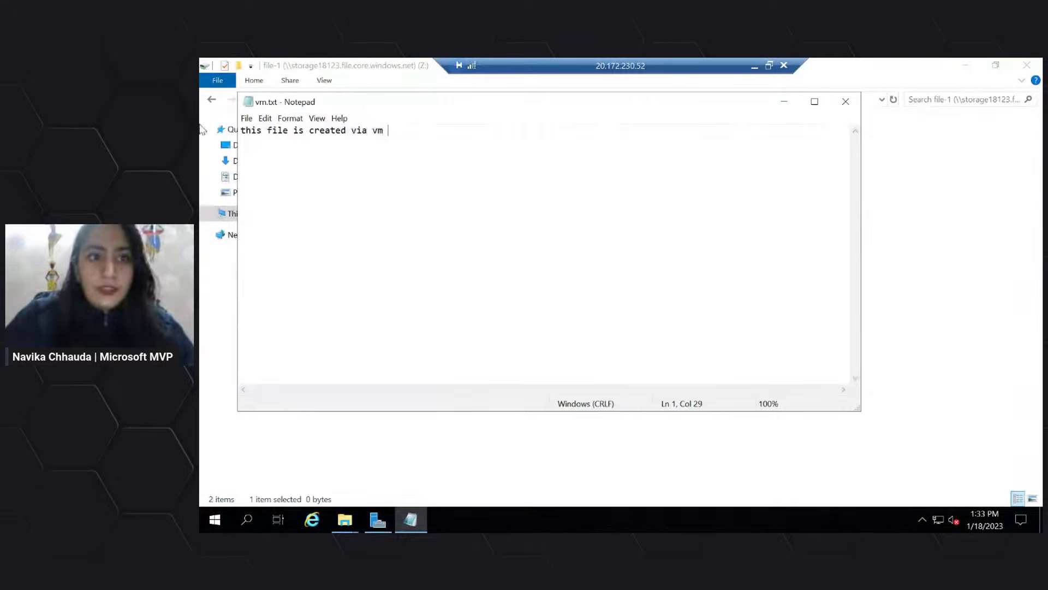
pyautogui.click(246, 118)
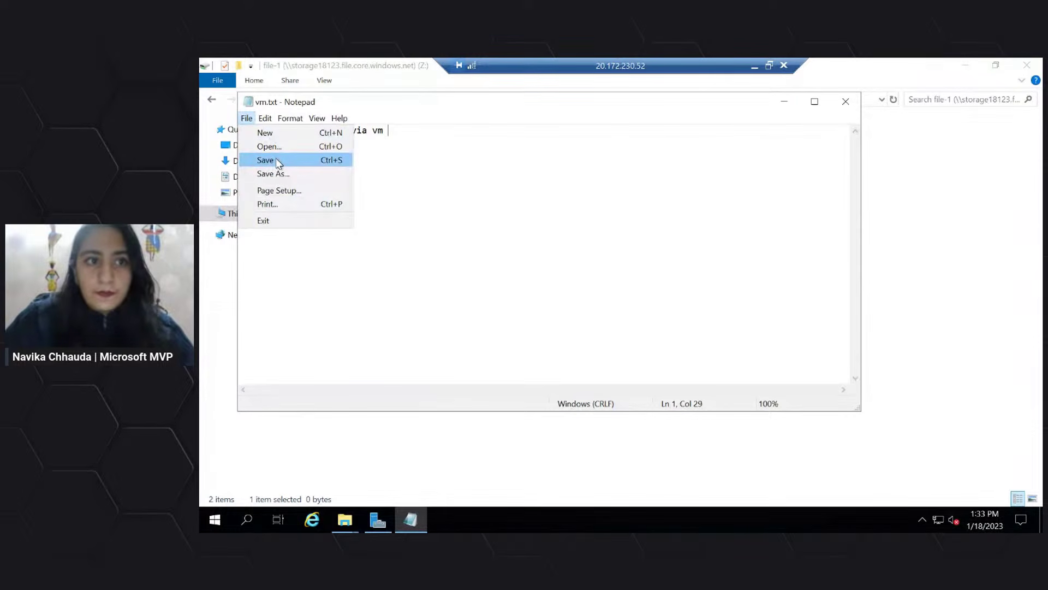
pyautogui.click(278, 160)
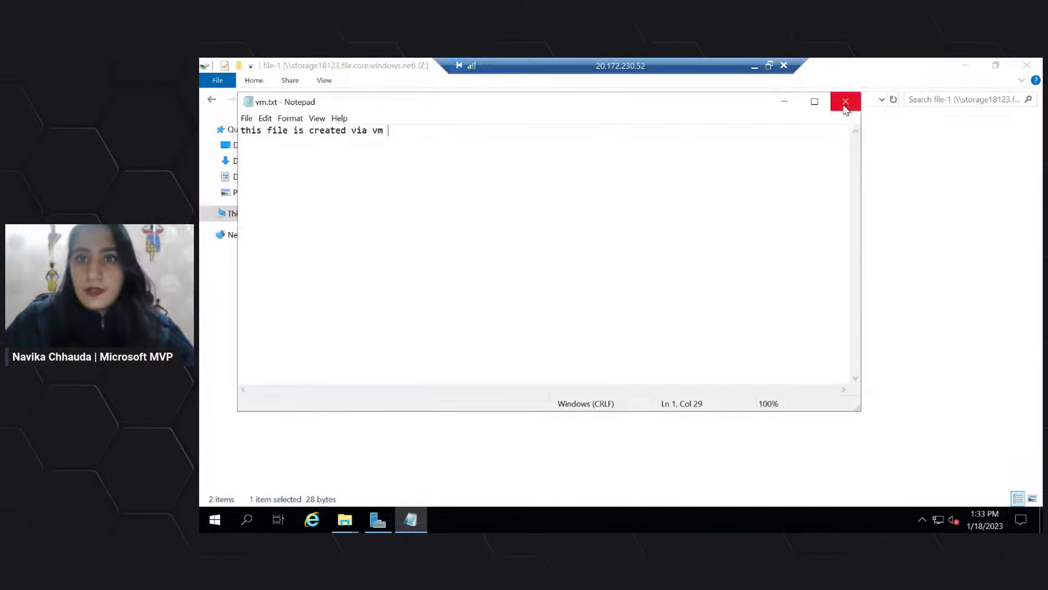
pyautogui.click(846, 102)
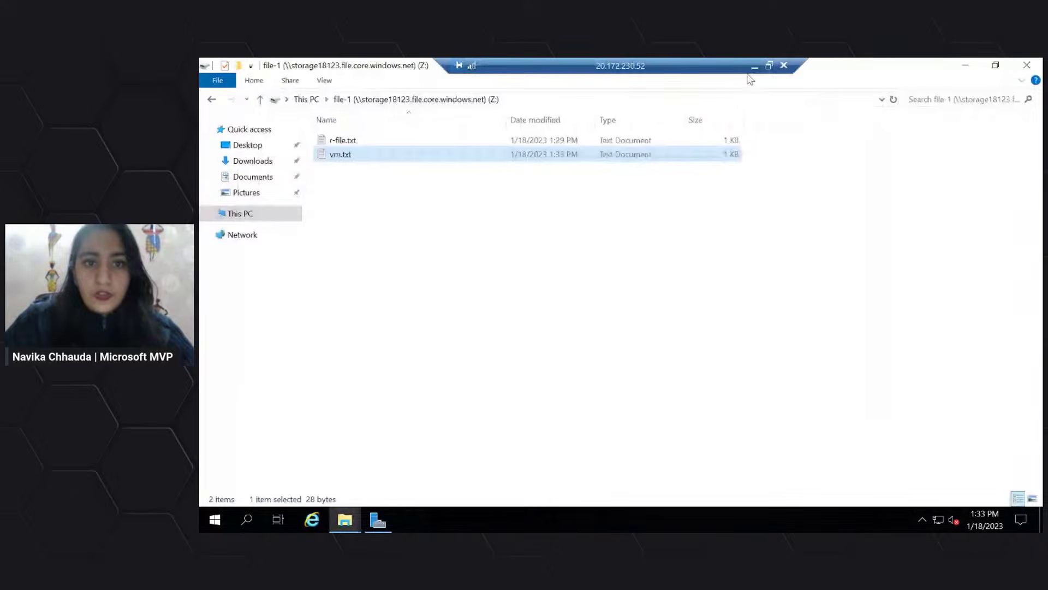
# Switch back to the Azure portal, refresh the file-1 share, and inspect the properties of vm.txt
pyautogui.click(753, 66)
pyautogui.click(604, 225)
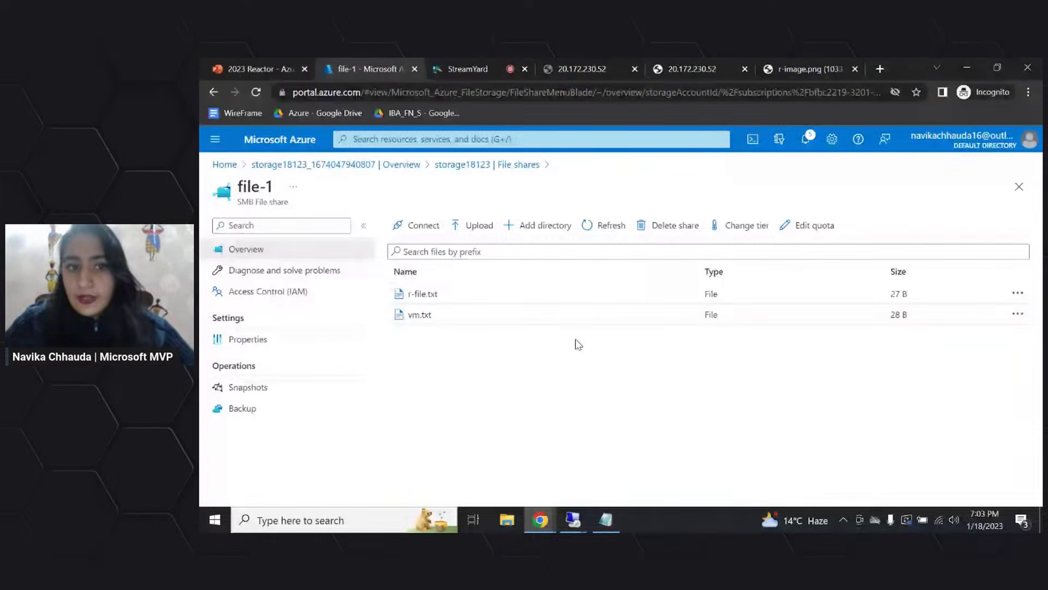
pyautogui.click(418, 316)
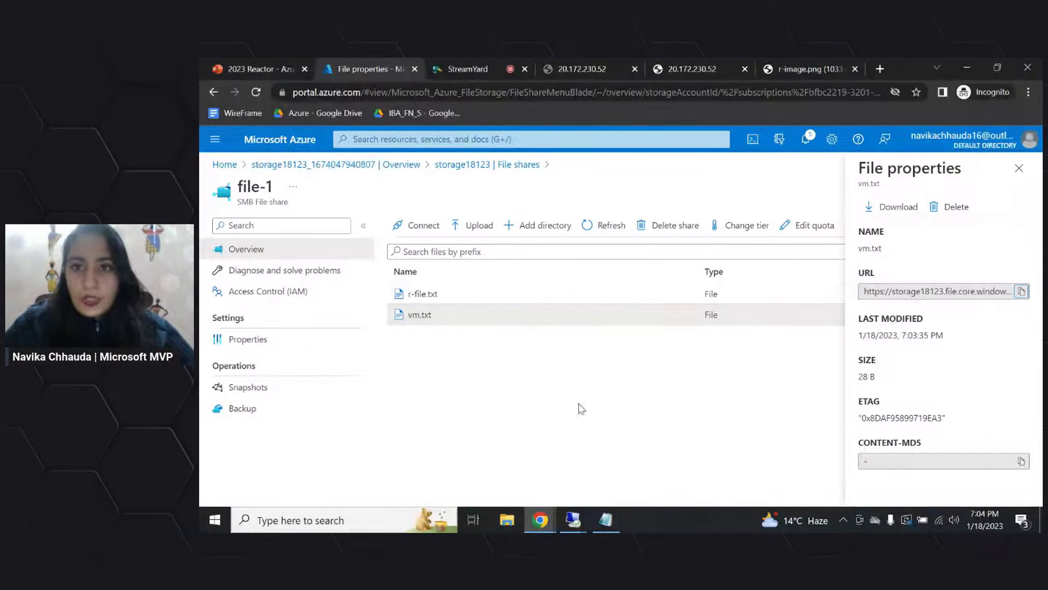
pyautogui.click(633, 372)
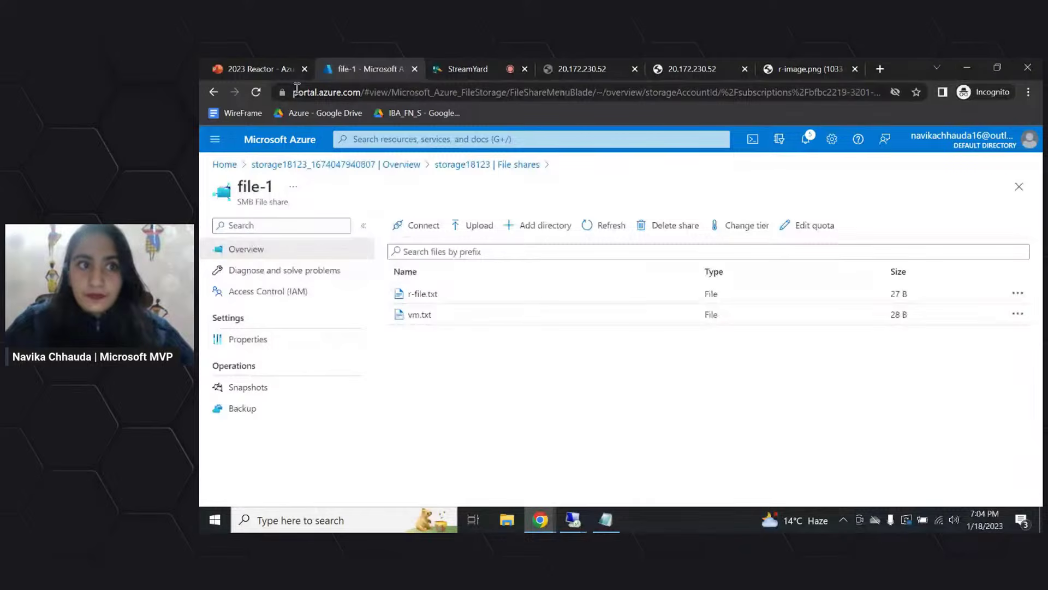
# Switch to the 2023 Reactor - Azure presentation and present from the Azure Files slide through to the Thank You slide
pyautogui.click(273, 67)
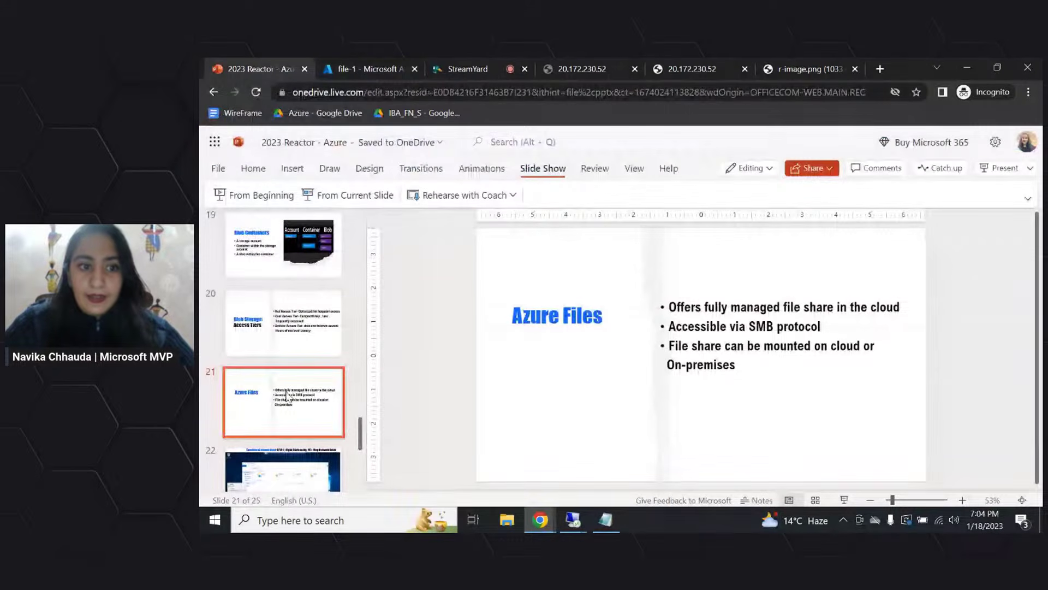
pyautogui.click(361, 197)
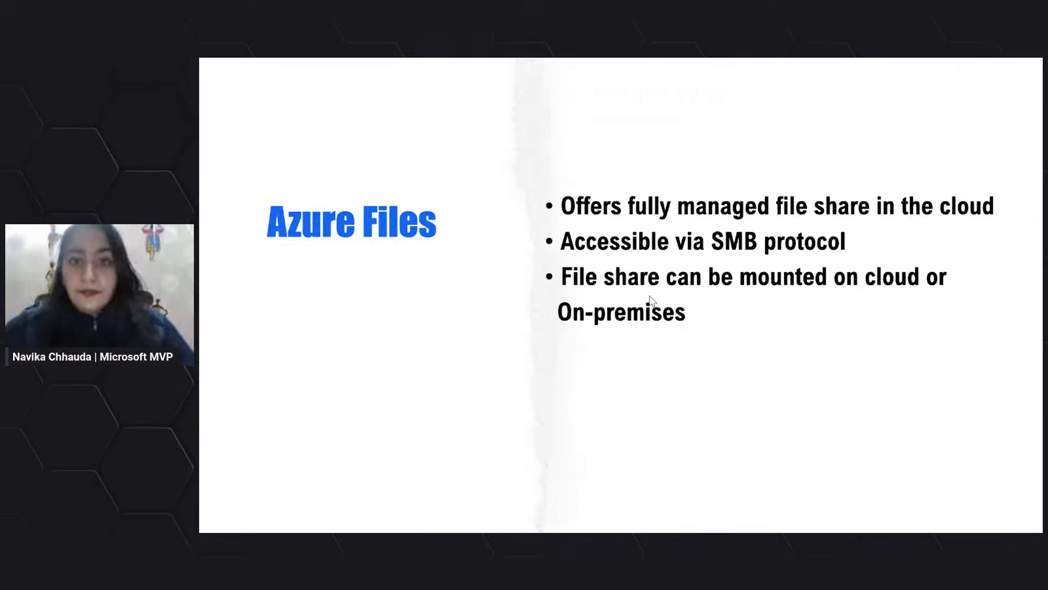
pyautogui.press('Right')
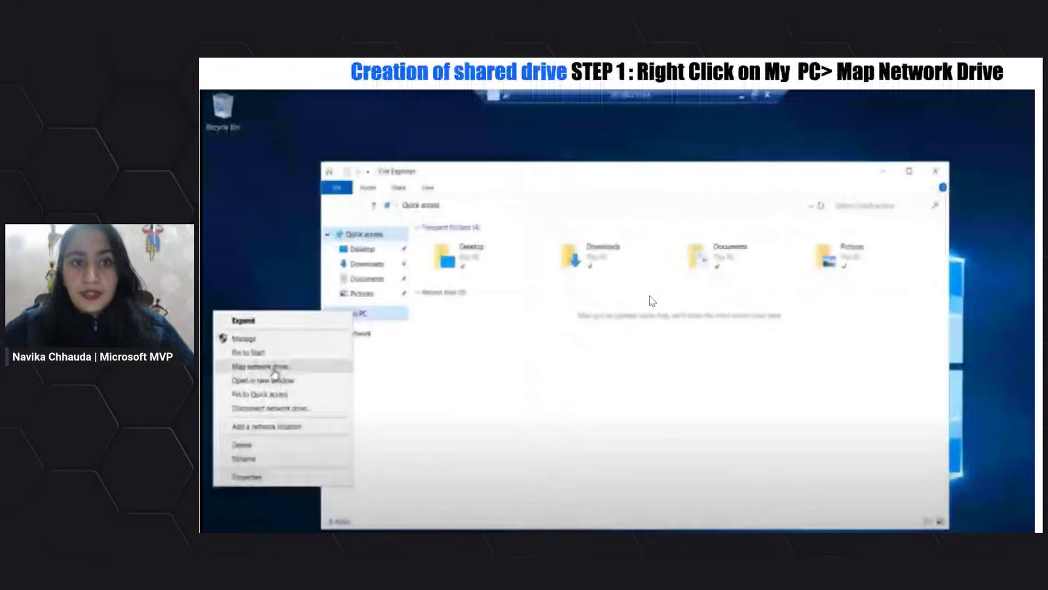
pyautogui.press('Right')
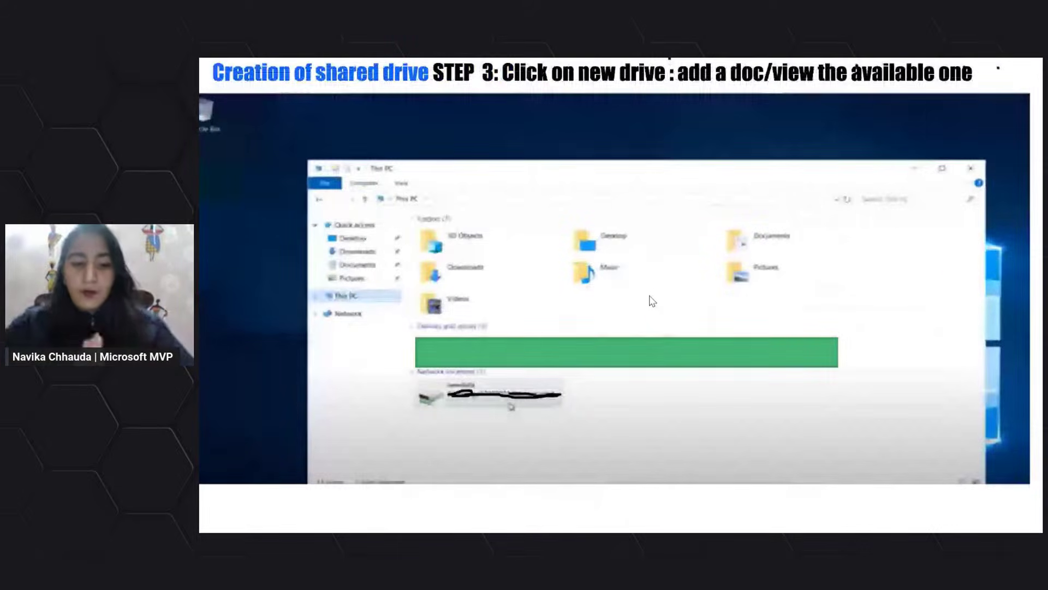
pyautogui.press('Right')
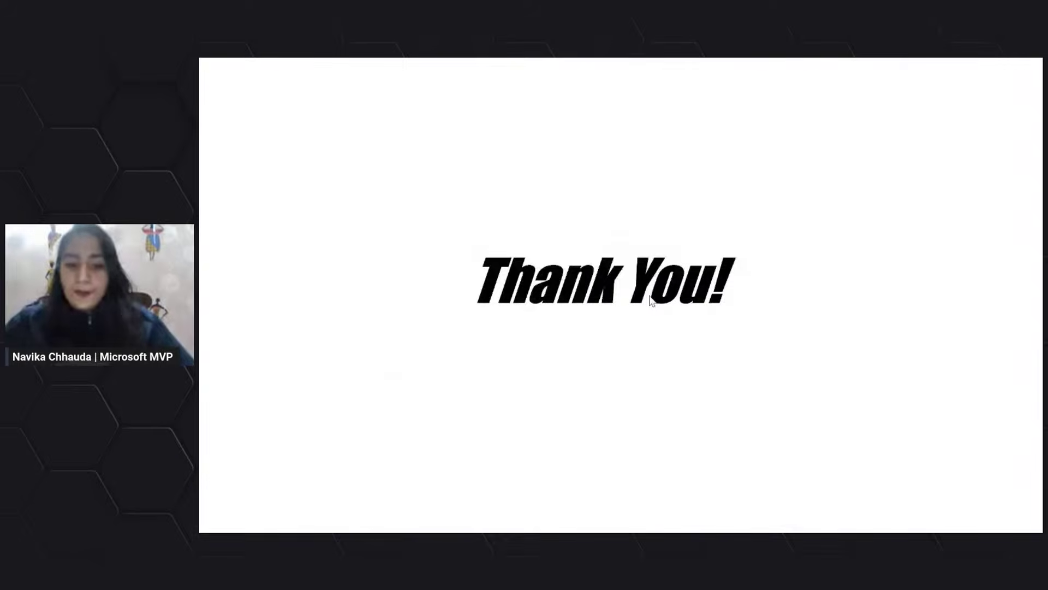